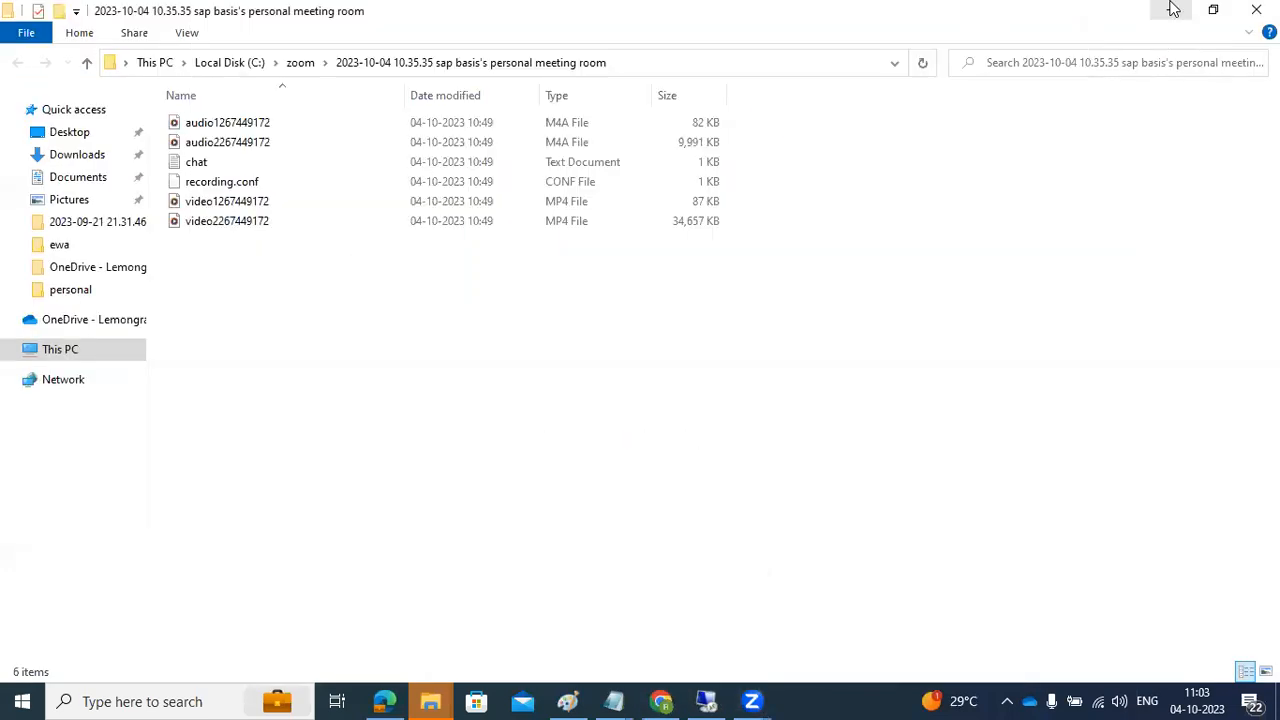
# Step: Minimize both File Explorer windows, the Edge support page and Paint, then restore the Paint notes
pyautogui.click(1171, 9)
pyautogui.click(1170, 10)
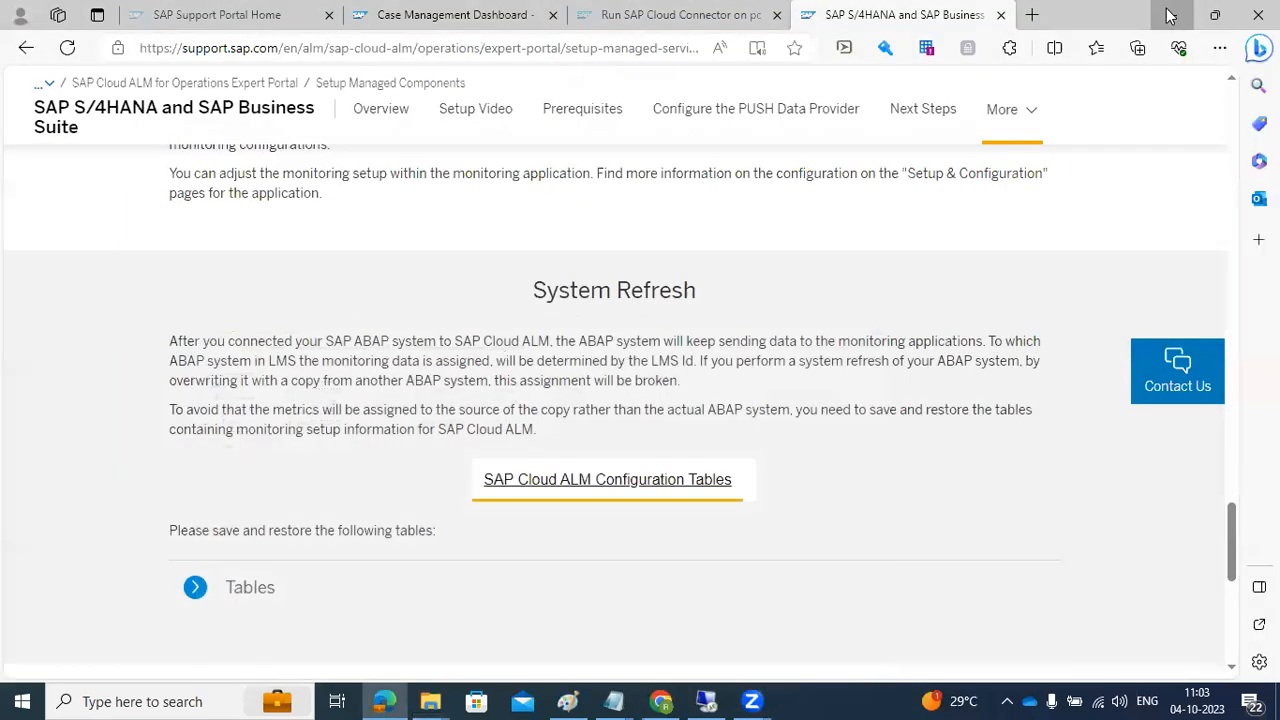
pyautogui.click(1172, 14)
pyautogui.click(1168, 10)
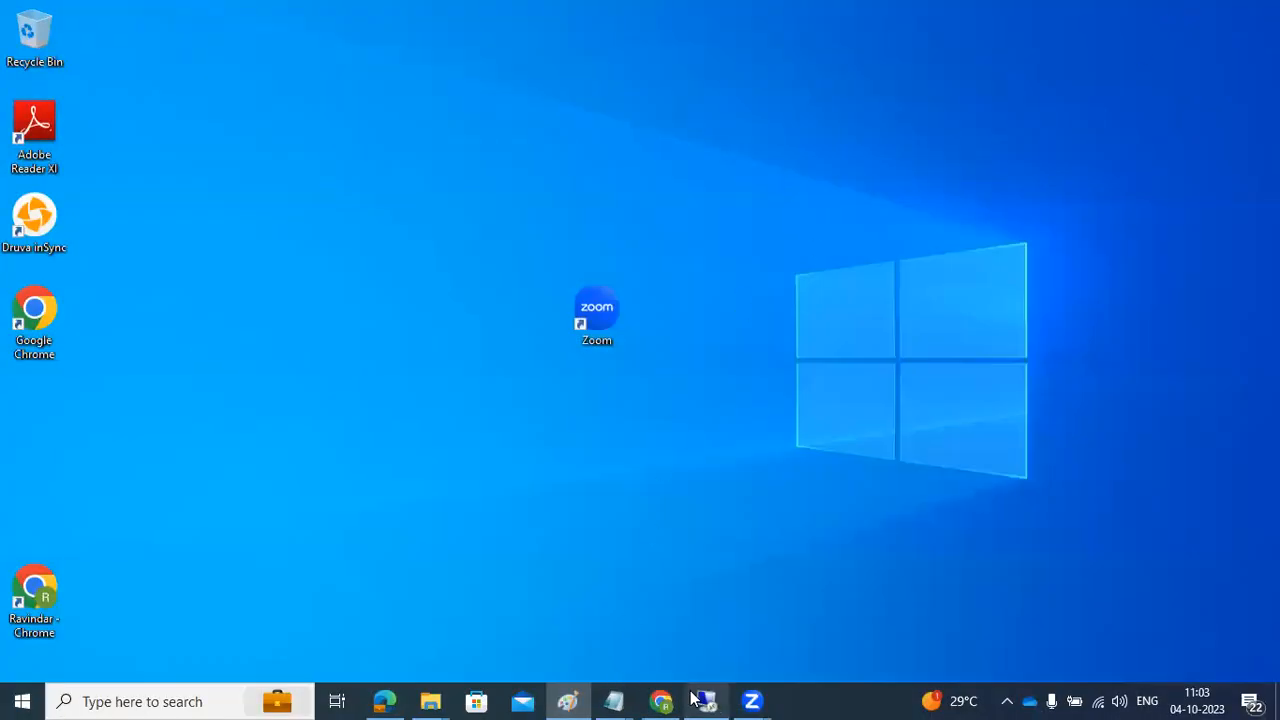
pyautogui.click(568, 700)
# Step: Undo the Cloud ALM notes to blank the canvas and draw a new text box
pyautogui.click(545, 537)
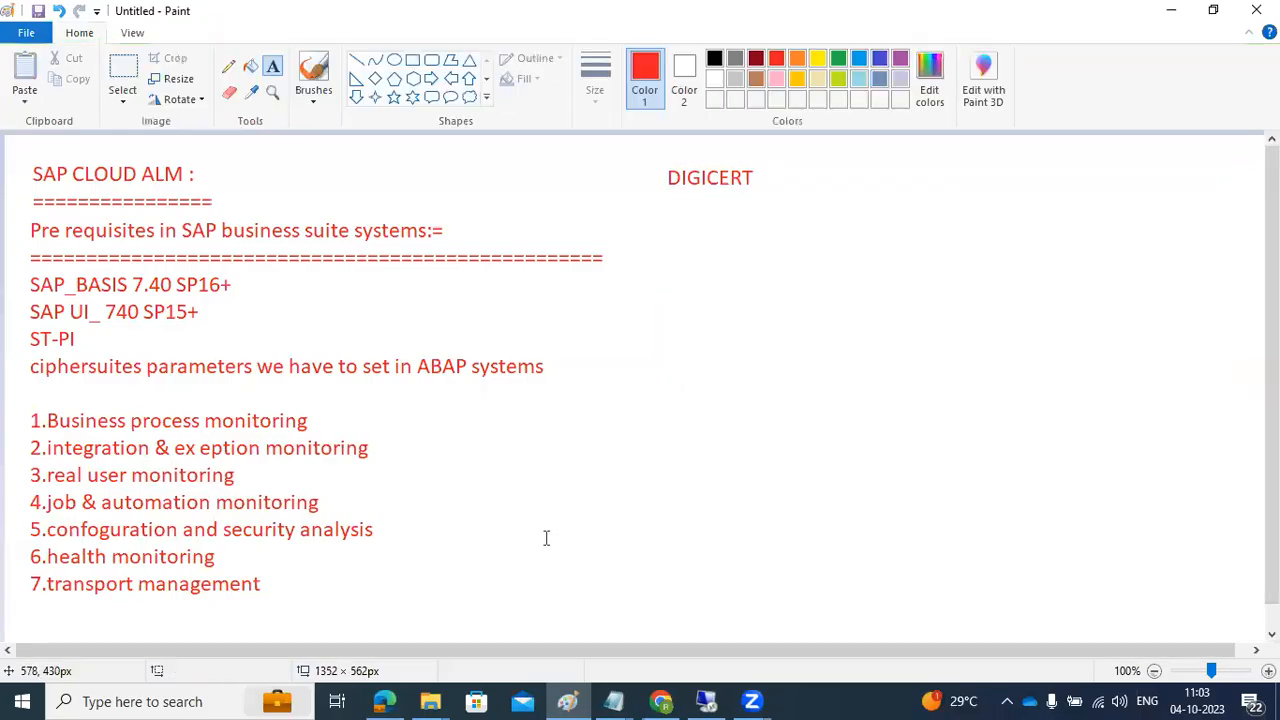
pyautogui.hotkey('ctrl', 'z')
pyautogui.hotkey('ctrl', 'z')
pyautogui.hotkey('ctrl', 'z')
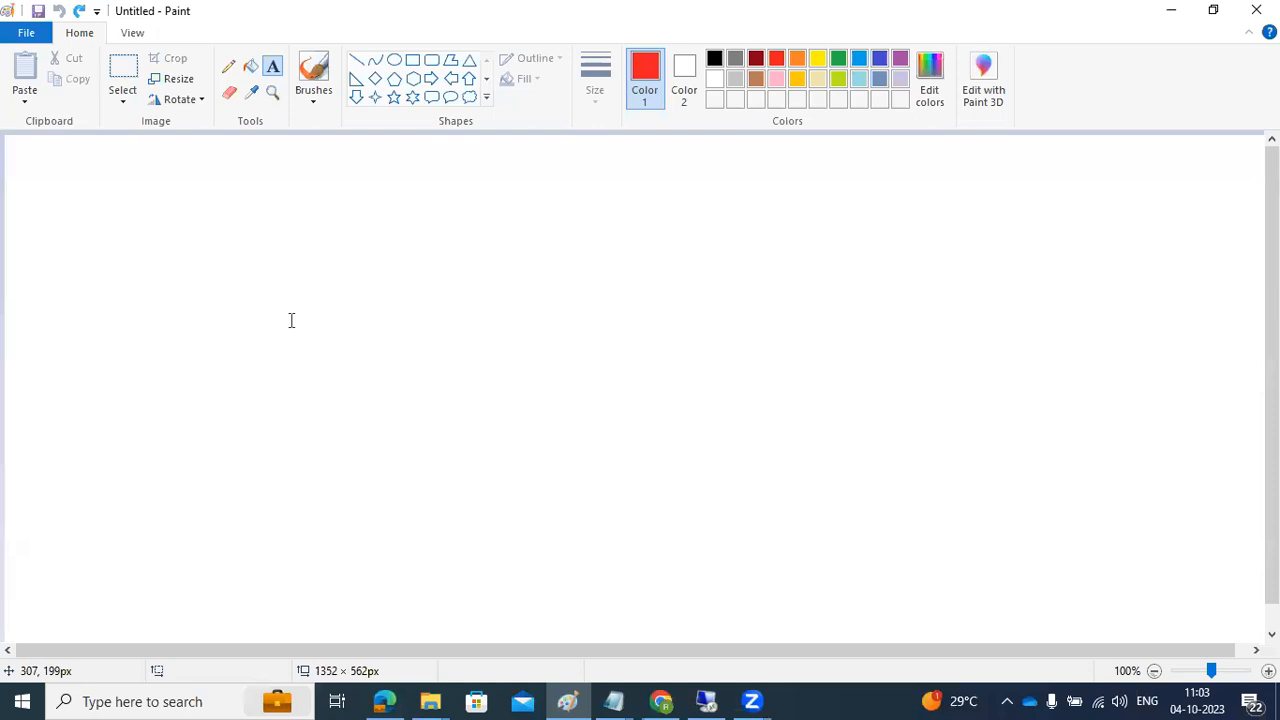
pyautogui.moveTo(26, 149); pyautogui.dragTo(1250, 633)
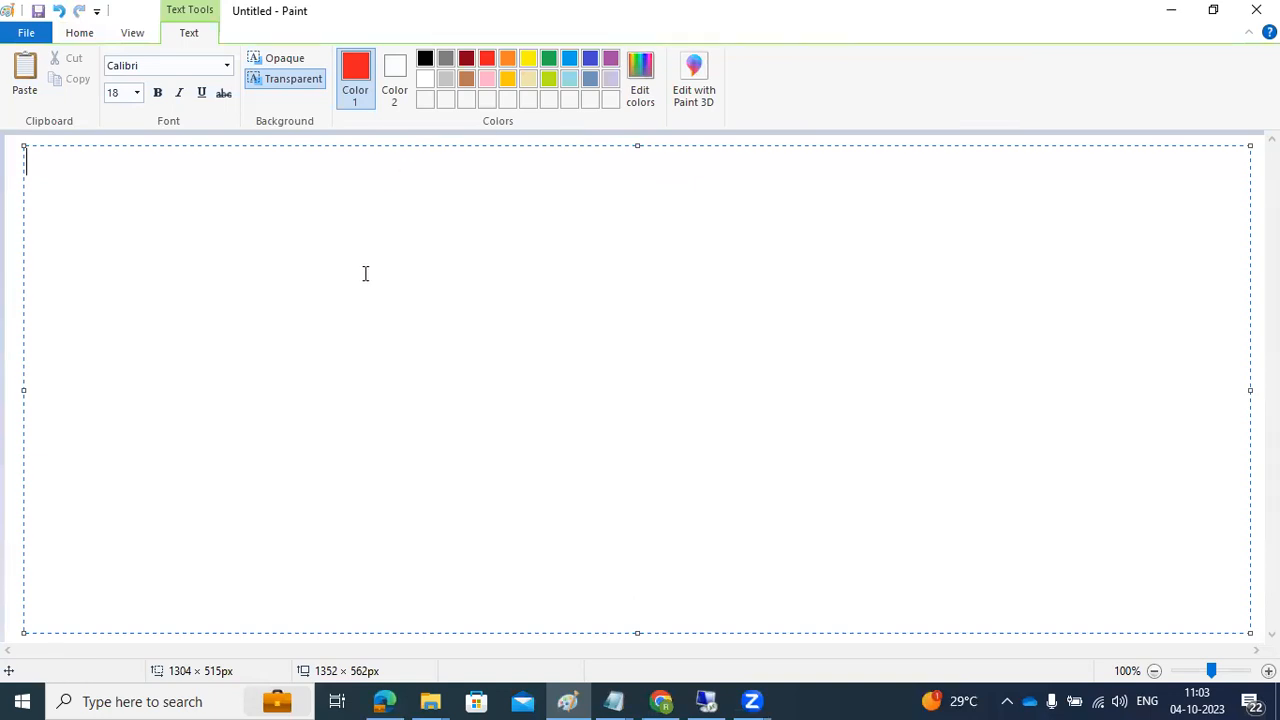
# Step: Write 'We need to loginto the newly created client?' in the text box, correcting typos
pyautogui.write('We need to login')
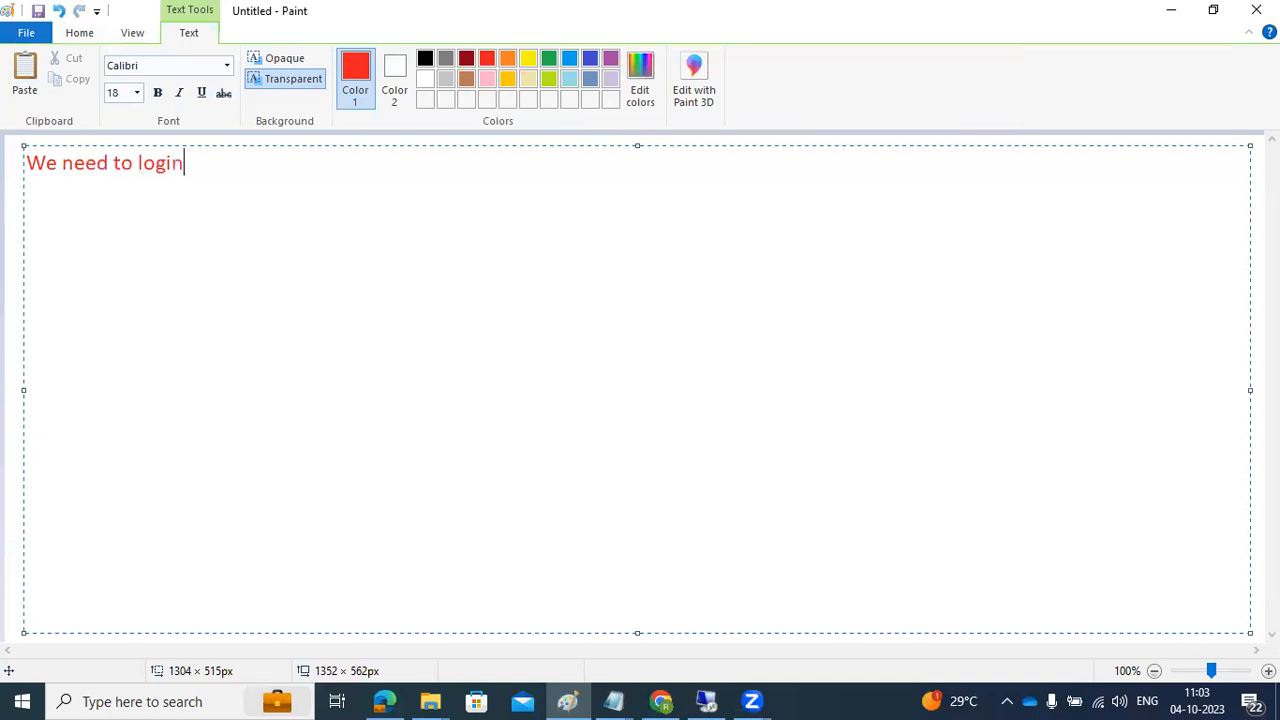
pyautogui.write('to the newly c')
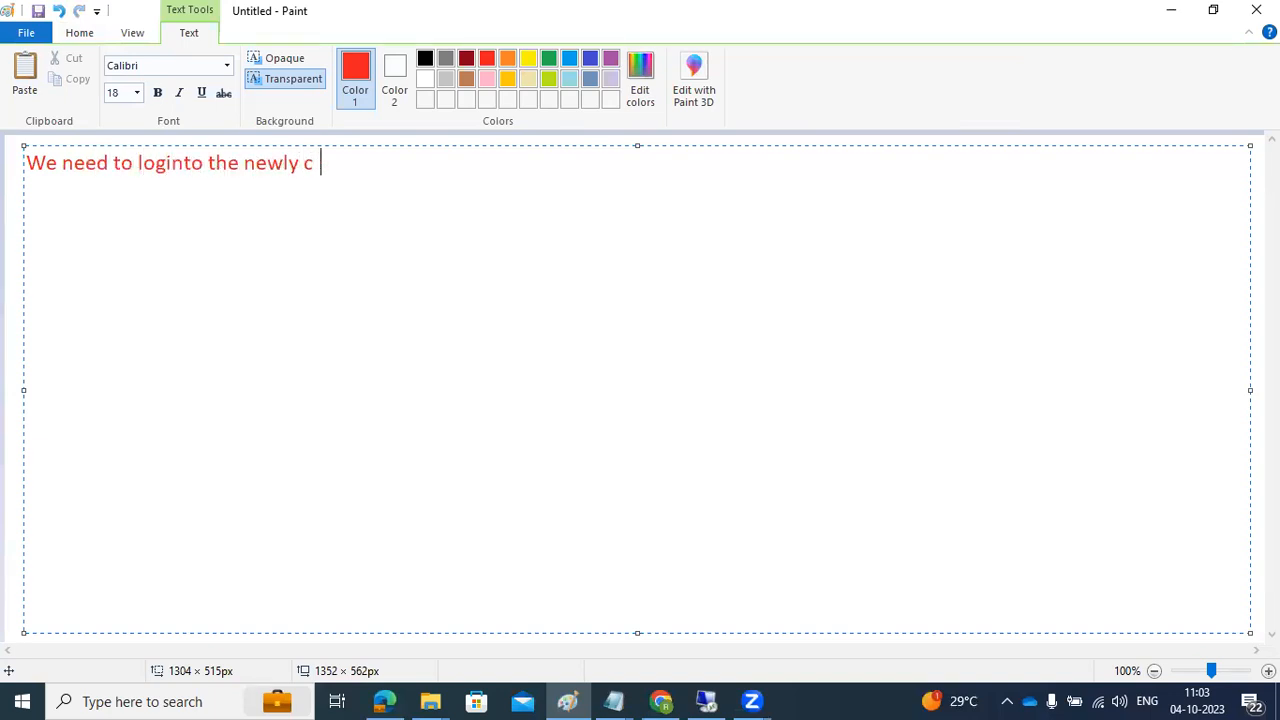
pyautogui.press('BackSpace')
pyautogui.write('reated clien')
pyautogui.press('BackSpace')
pyautogui.write('t.')
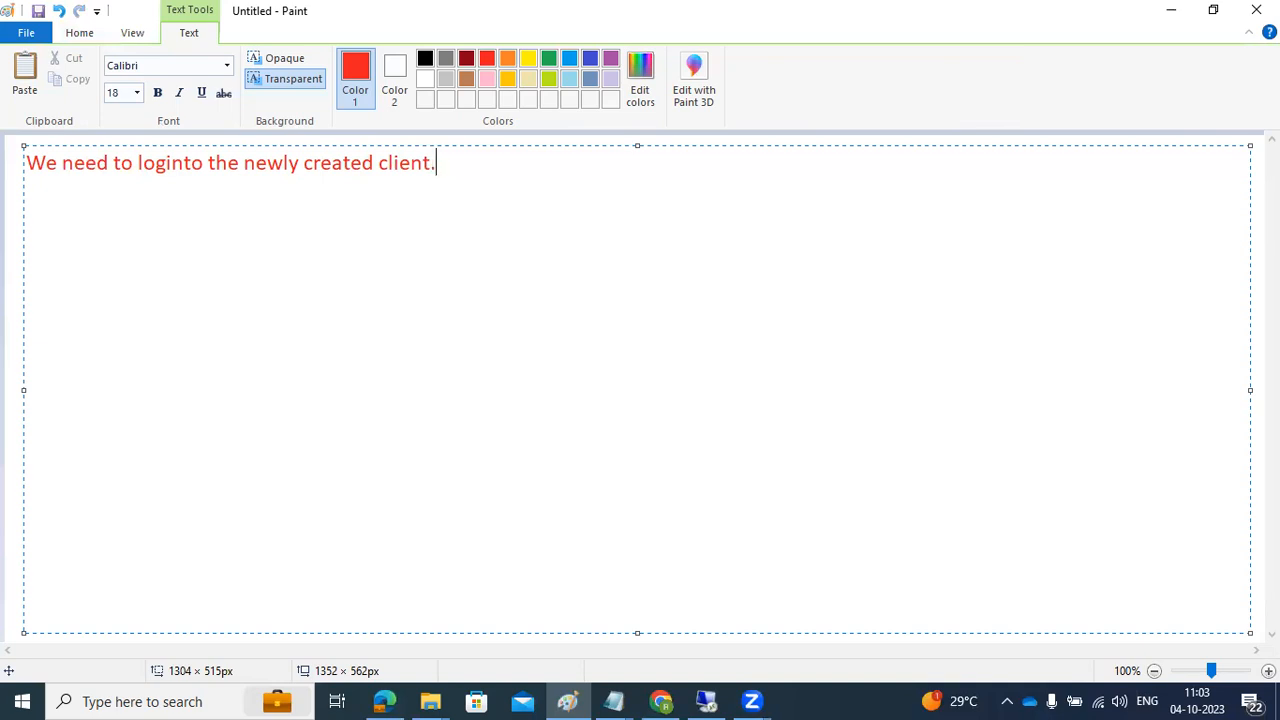
pyautogui.press('BackSpace')
pyautogui.write('?')
pyautogui.press('Return')
# Step: Bring SAP Logon 770 forward and open the SAP ECC DEVELOPMENT (ECD) connection
pyautogui.click(706, 701)
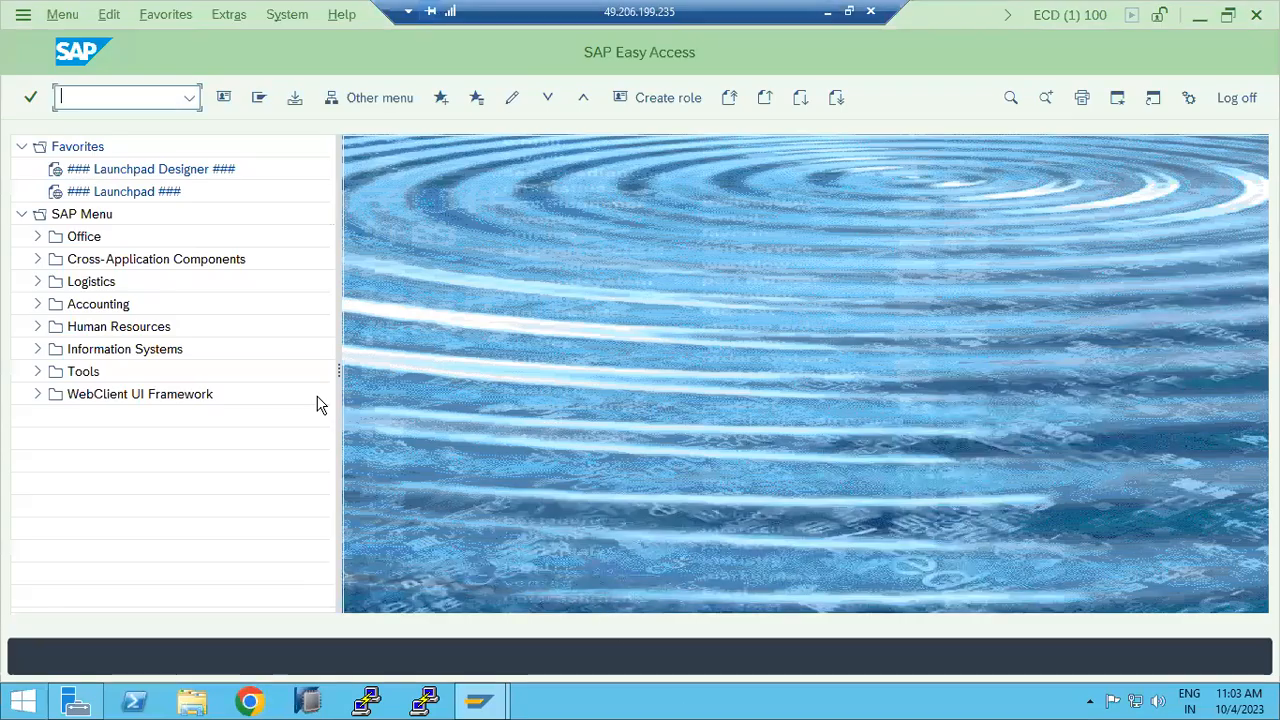
pyautogui.click(478, 701)
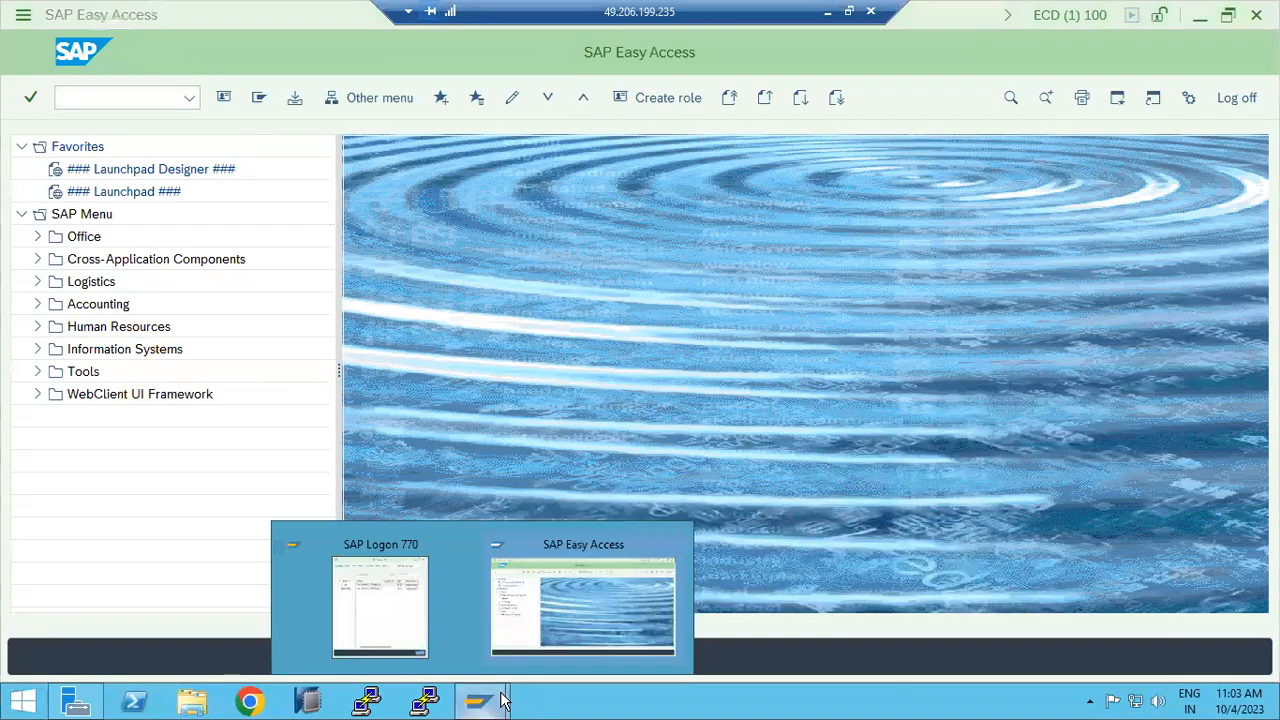
pyautogui.click(423, 642)
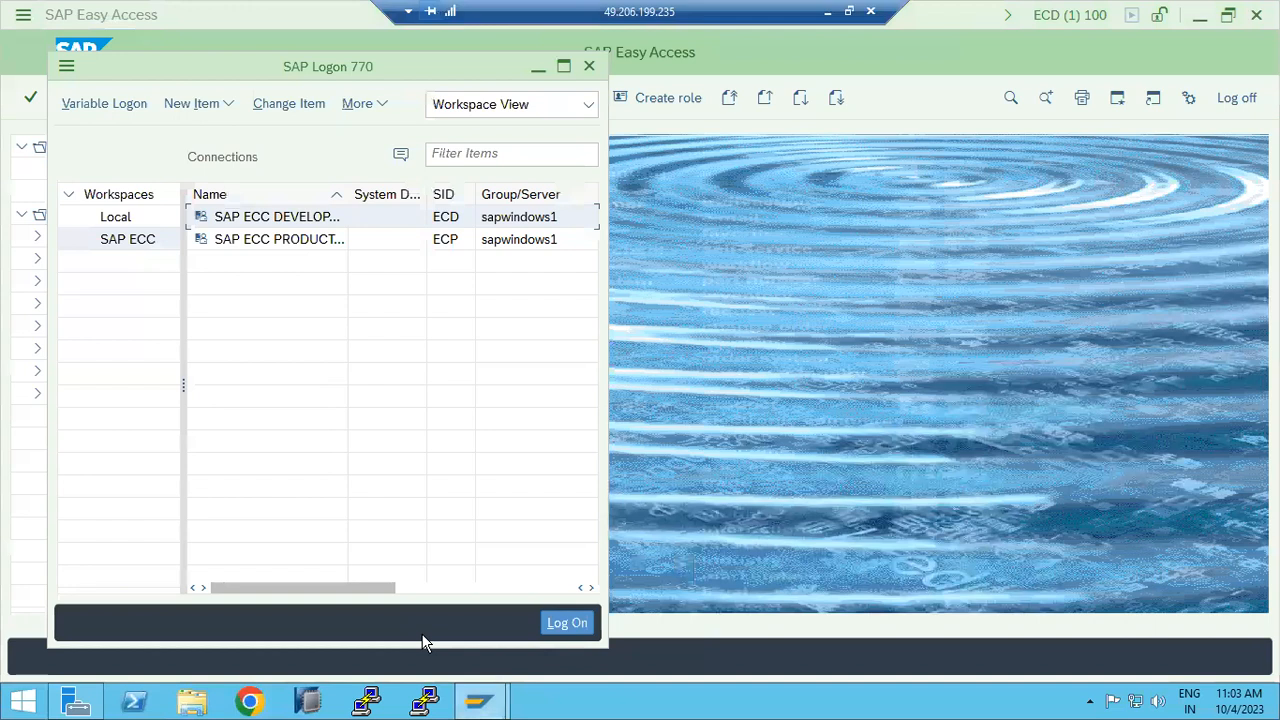
pyautogui.doubleClick(297, 222)
# Step: Attempt logon to client 800 as user basis with its password
pyautogui.click(183, 146)
pyautogui.doubleClick(183, 146)
pyautogui.write('800')
pyautogui.click(208, 196)
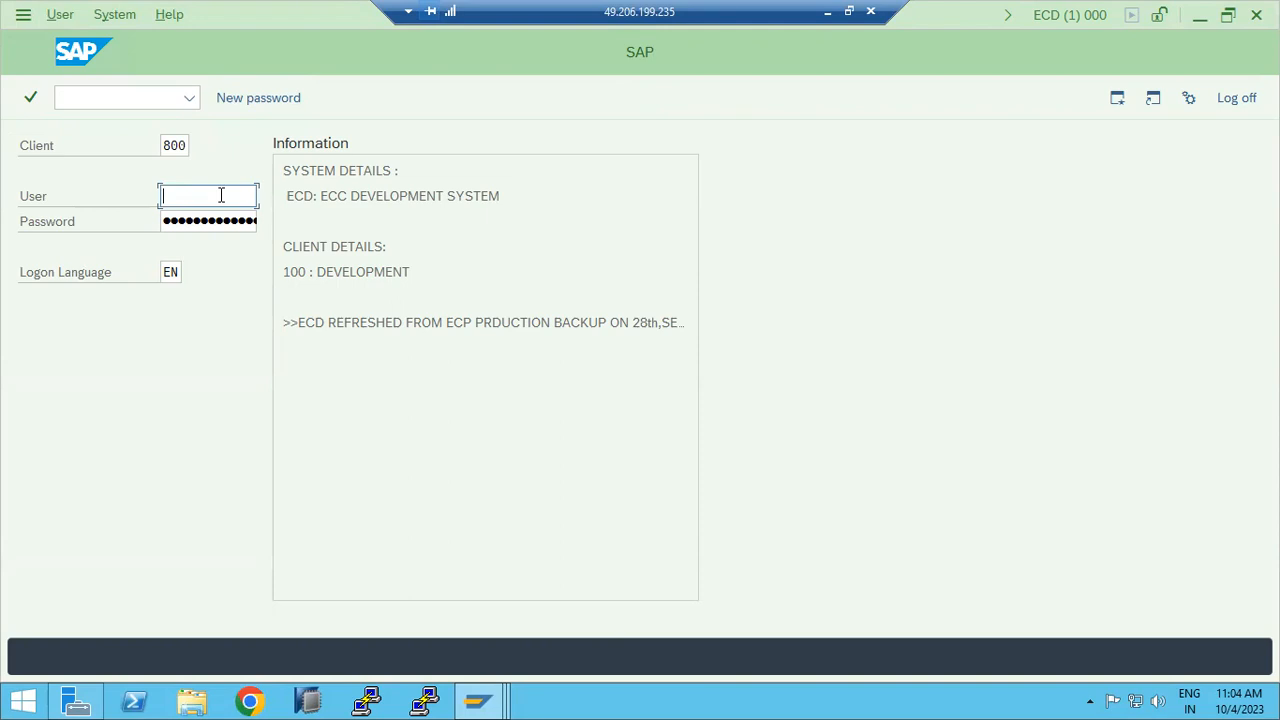
pyautogui.write('basis')
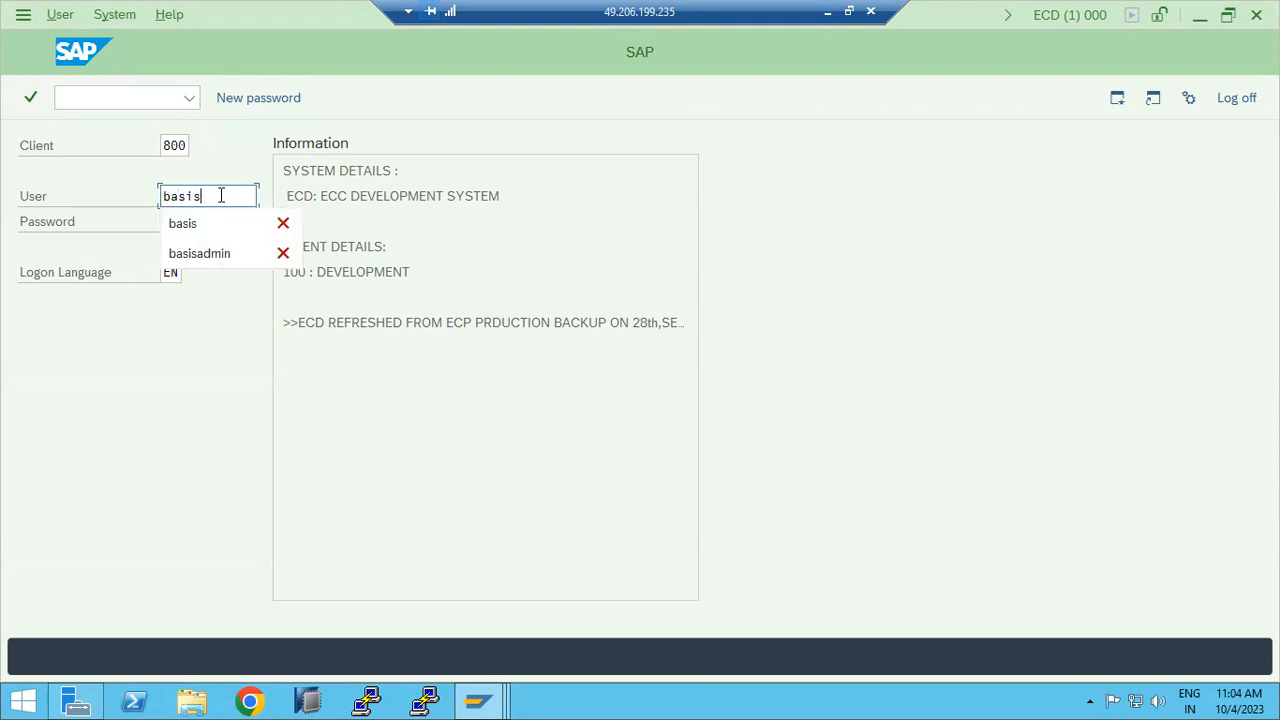
pyautogui.press('Tab')
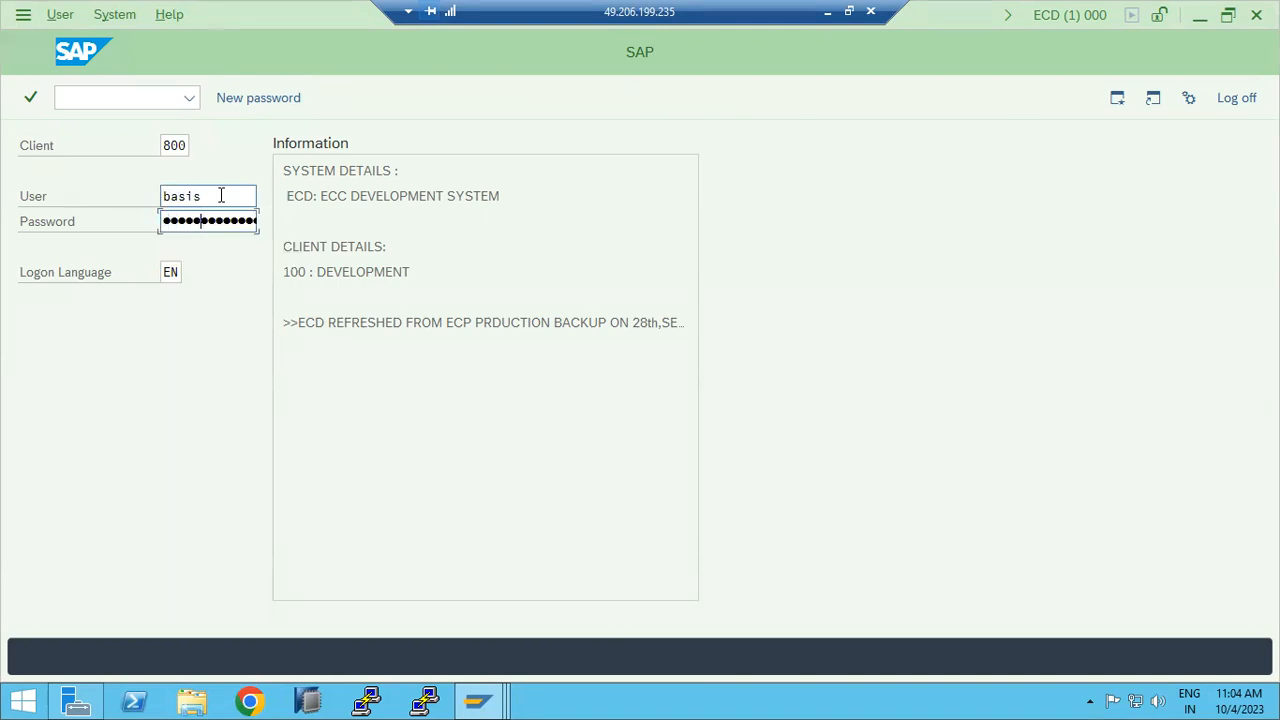
pyautogui.press('Return')
# Step: After the rejection, change the user to ddic and move to the password field
pyautogui.doubleClick(221, 196)
pyautogui.write('ddic')
pyautogui.press('Tab')
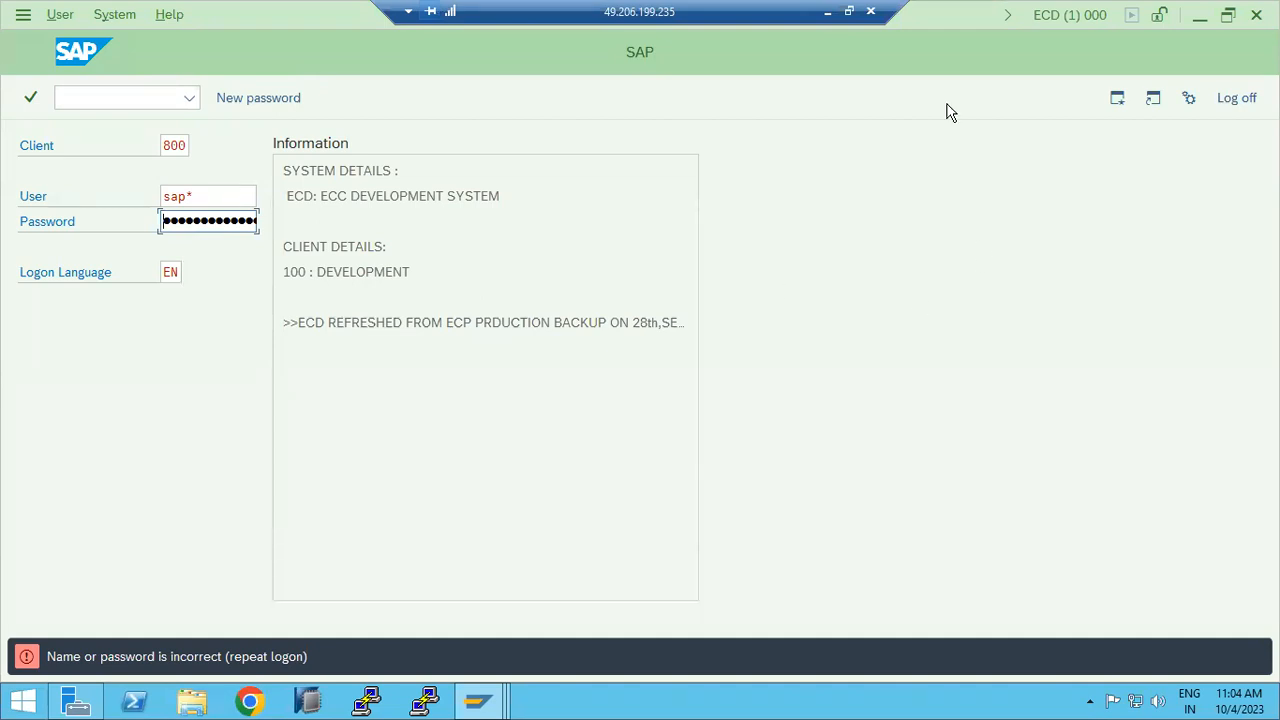
# Step: Minimize the remote SAP session so the red Paint notes canvas is visible
pyautogui.click(828, 12)
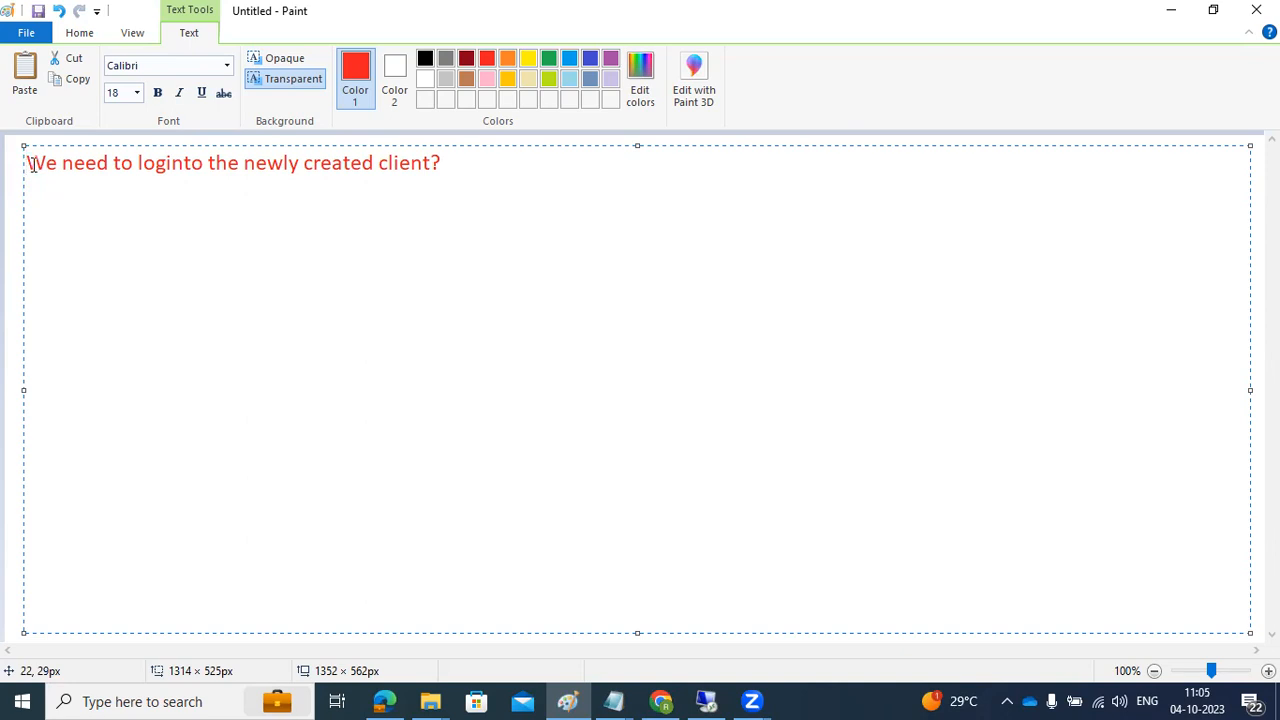
pyautogui.moveTo(30, 165); pyautogui.dragTo(477, 168)
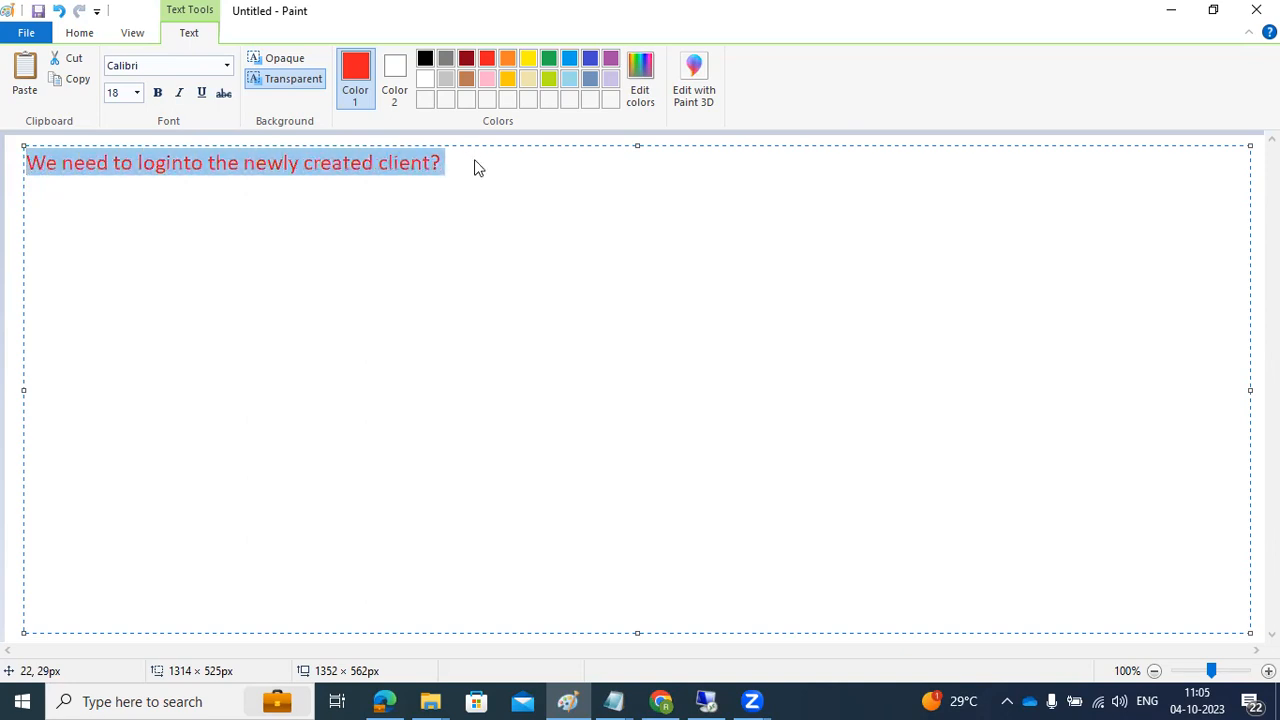
pyautogui.press('Delete')
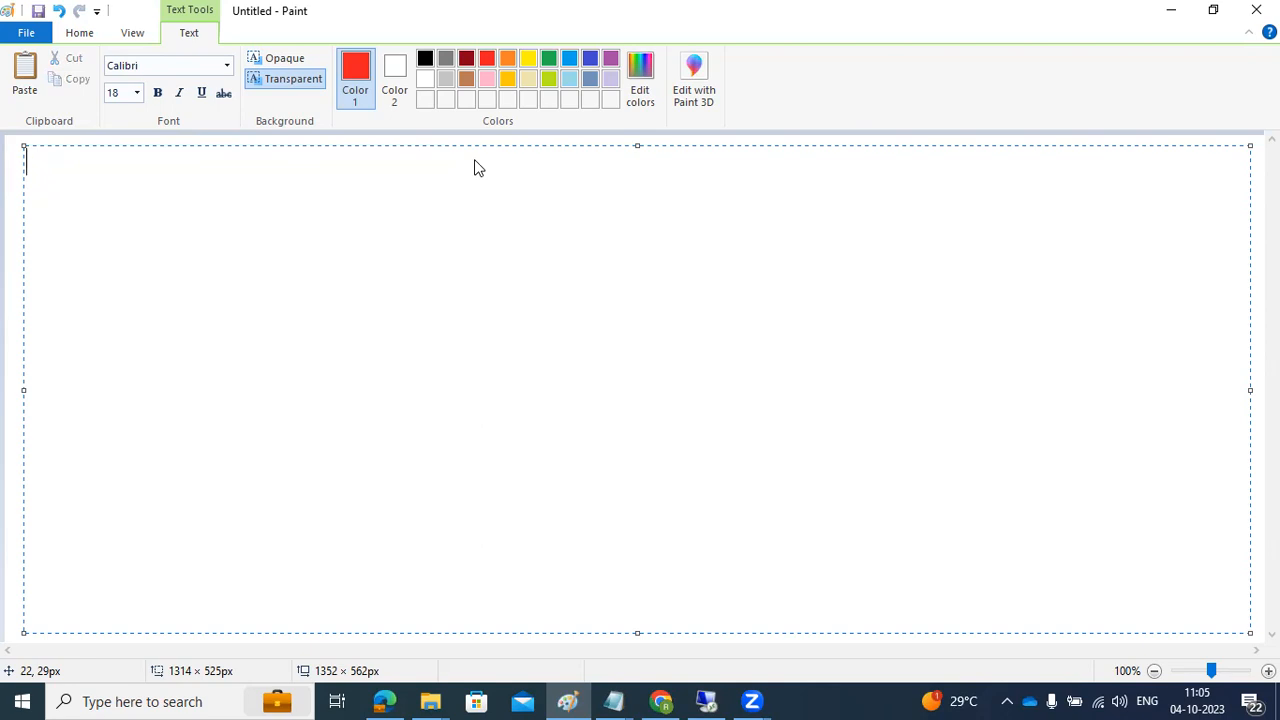
pyautogui.write('we need t o')
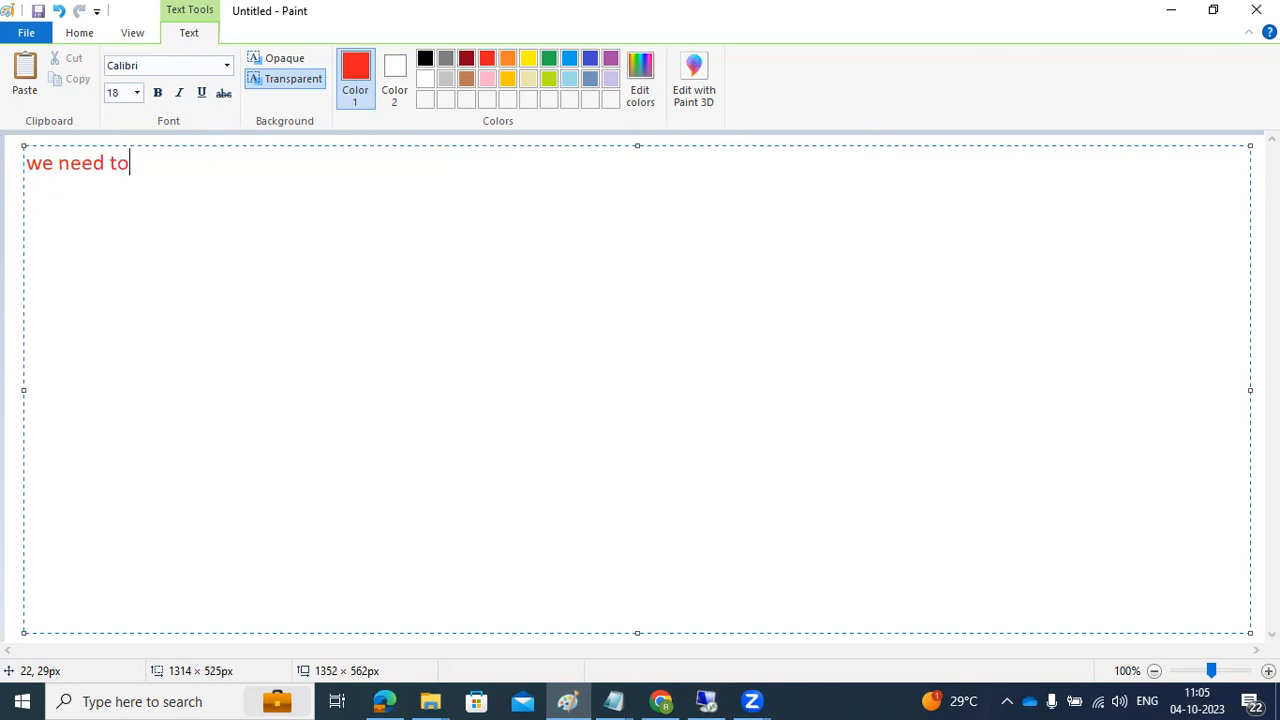
pyautogui.write(' enable thee ')
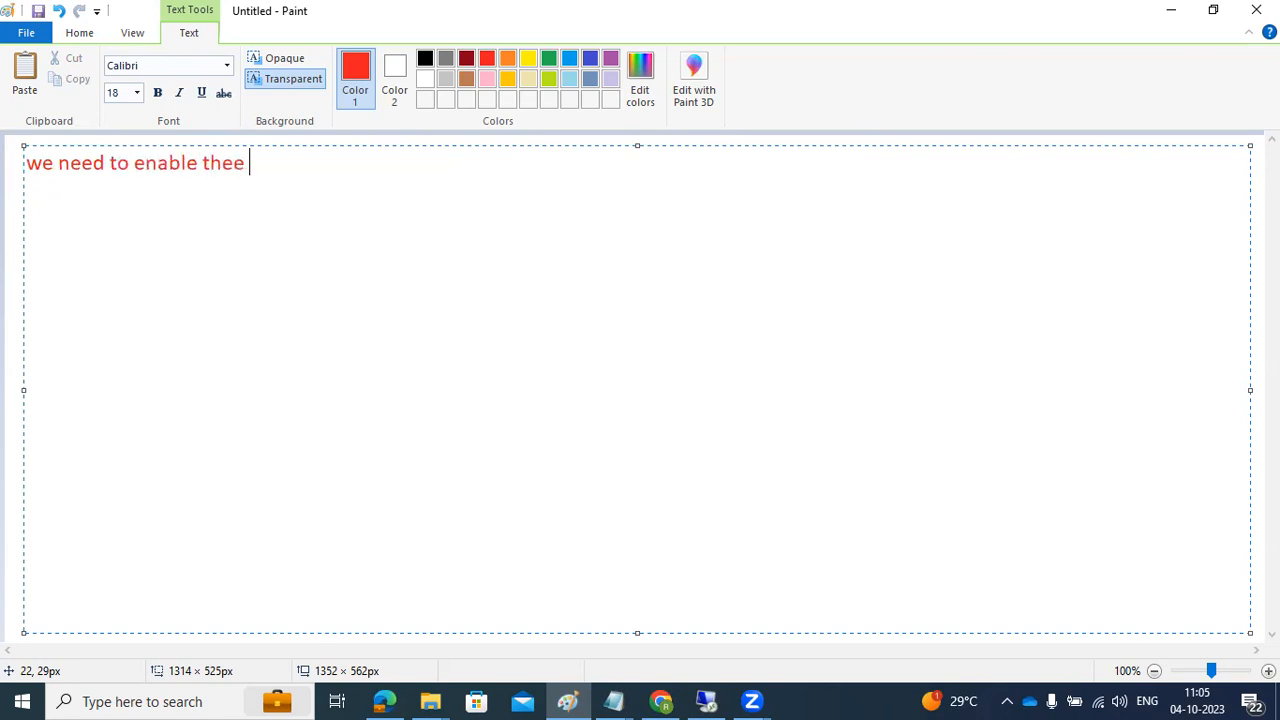
pyautogui.write('SAP*/PASS')
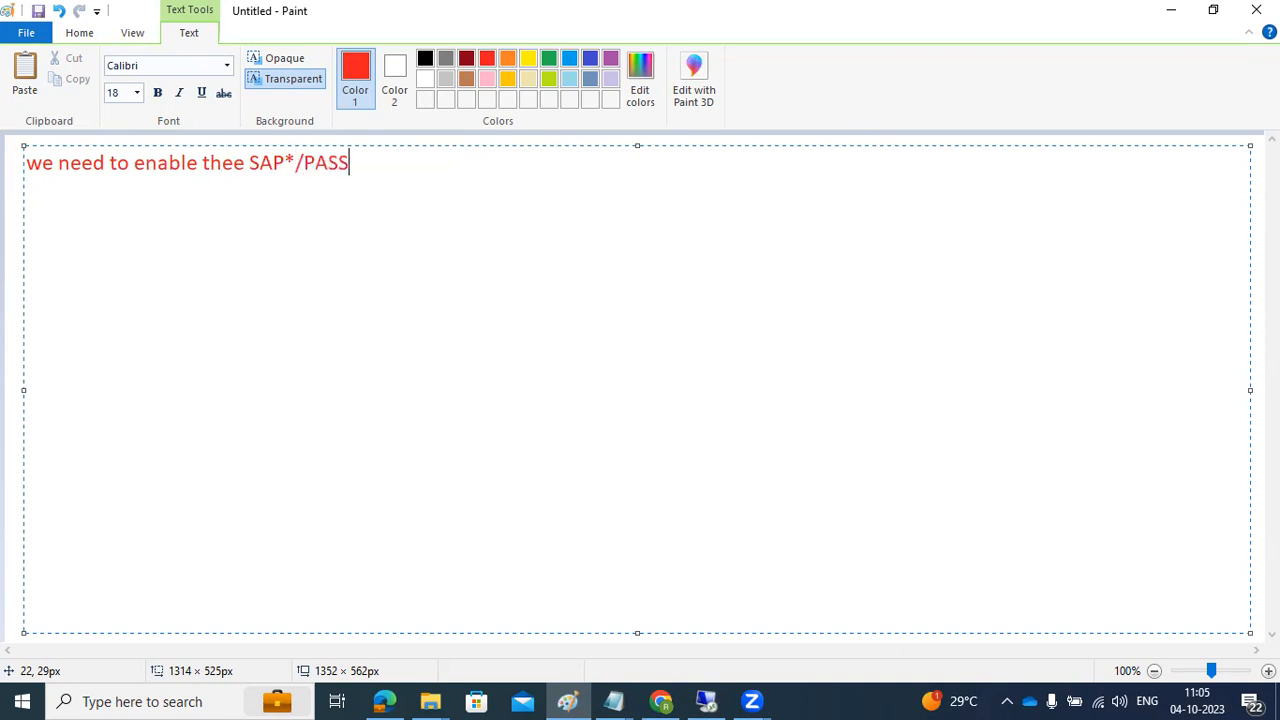
pyautogui.write(' password ')
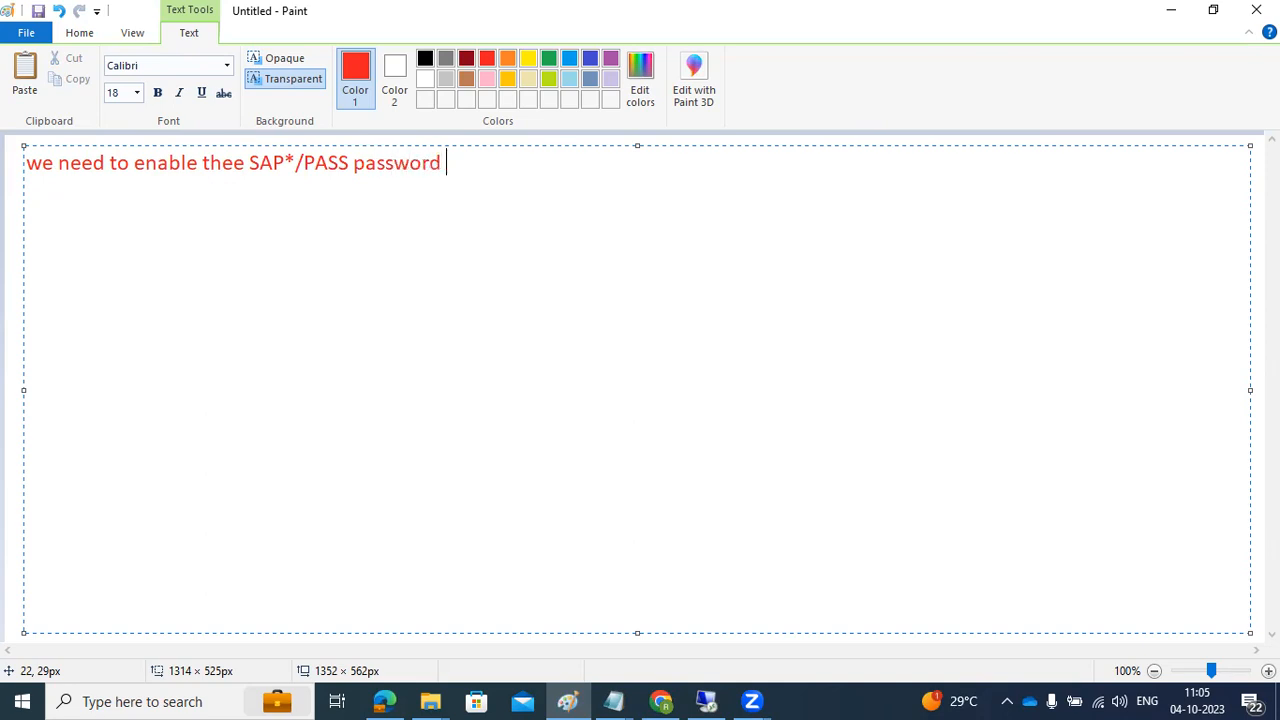
pyautogui.write('(Emergency user')
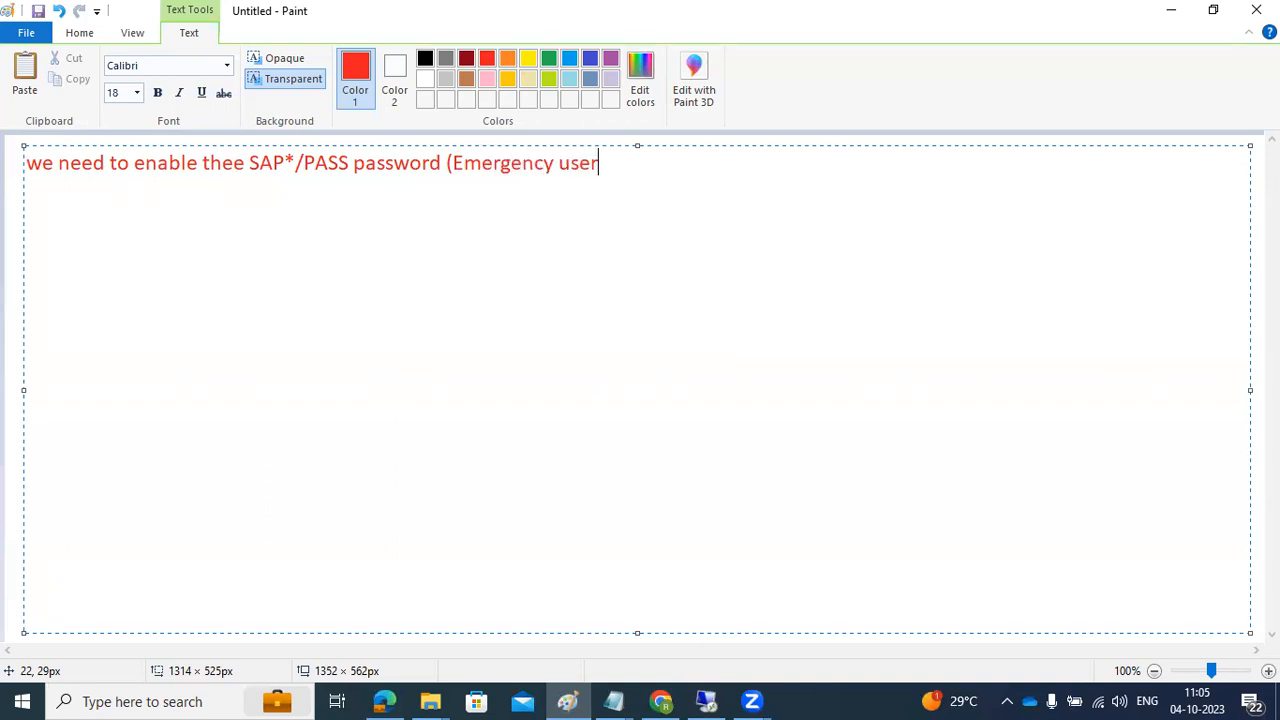
pyautogui.write(') -')
pyautogui.moveTo(254, 160); pyautogui.dragTo(353, 160)
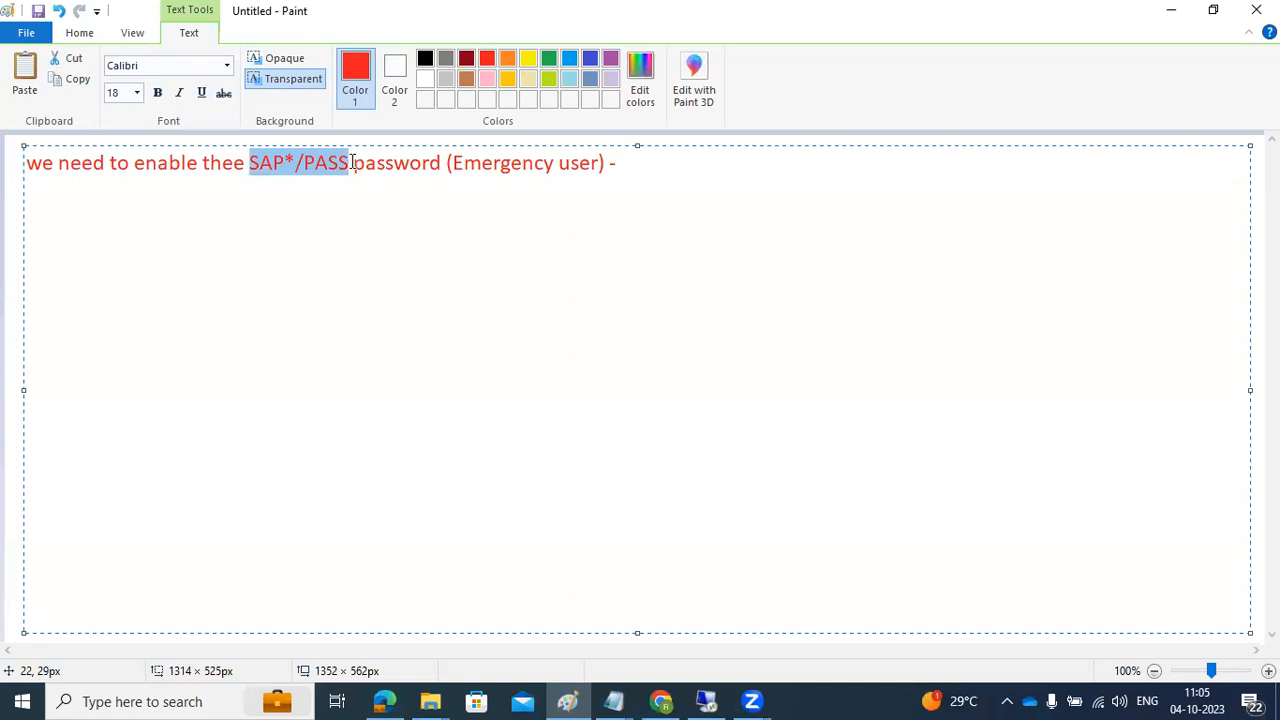
pyautogui.click(353, 162)
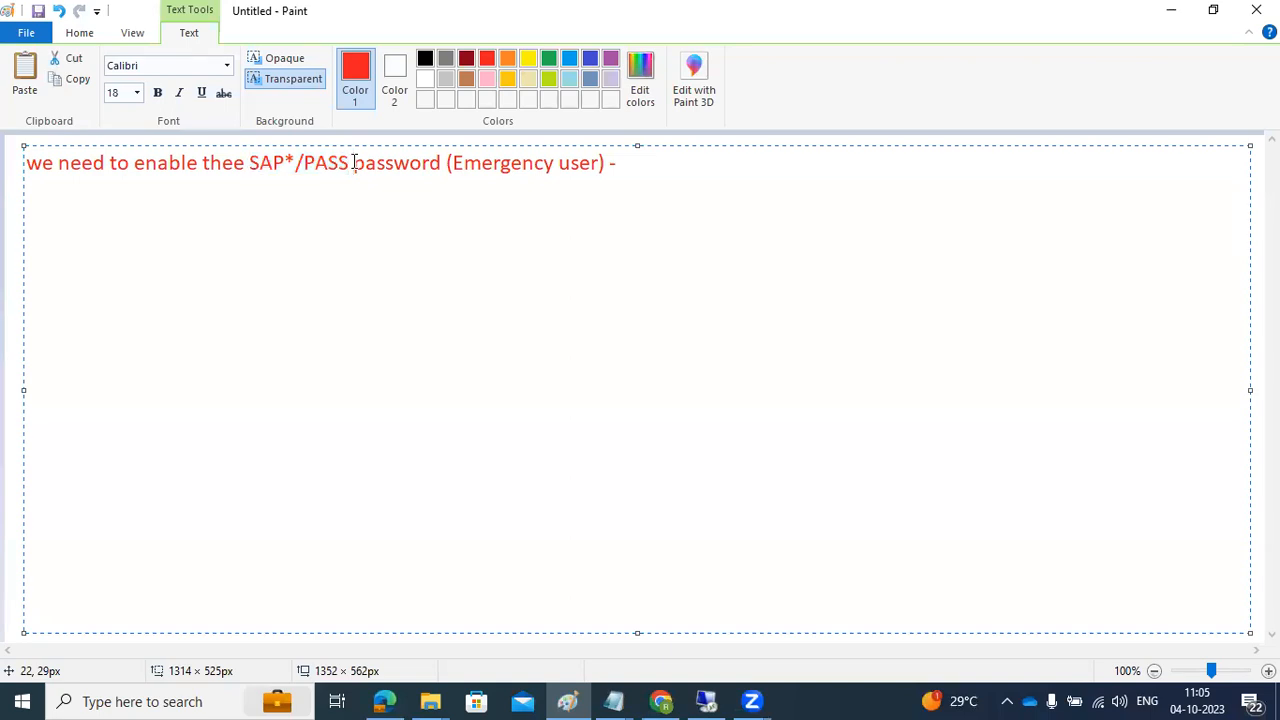
pyautogui.moveTo(464, 163); pyautogui.dragTo(605, 164)
pyautogui.click(625, 165)
# Step: Remove the trailing dash and underline the note with a row of equals signs
pyautogui.press('BackSpace')
pyautogui.press('BackSpace')
pyautogui.press('Return')
pyautogui.write('=================')
pyautogui.press('Return')
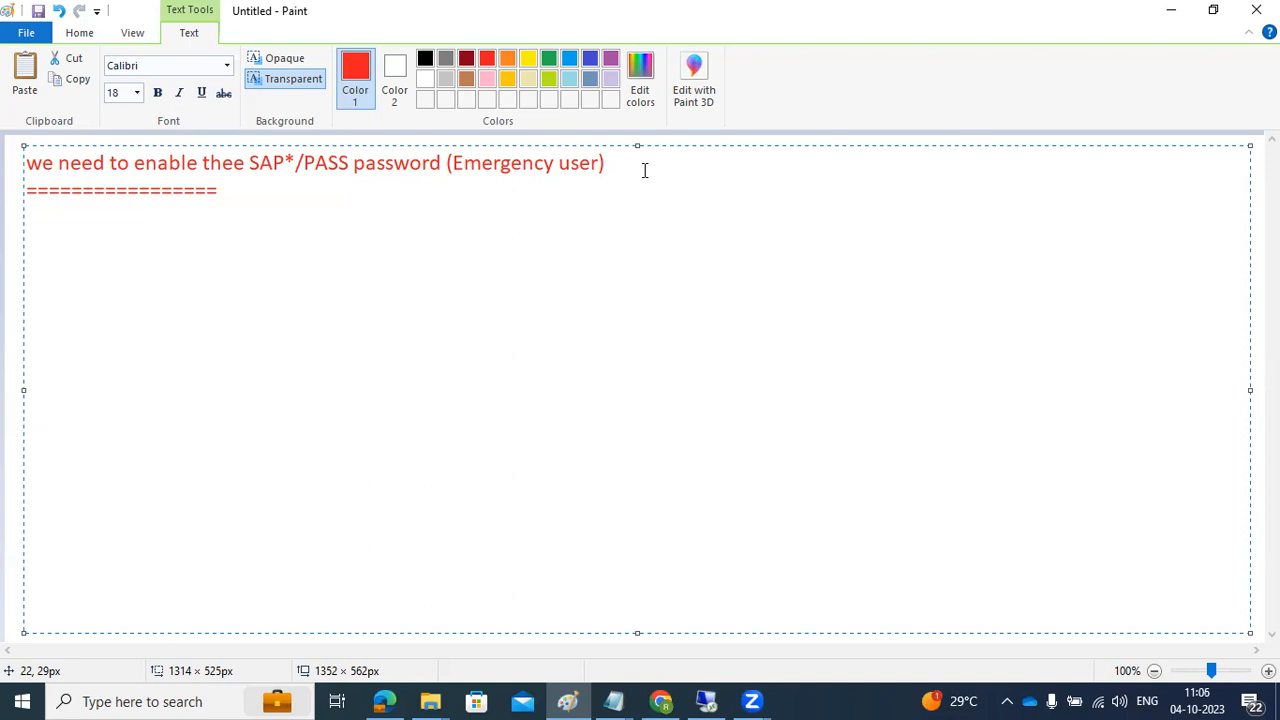
# Step: Add the line 'we need to changethe one parameter in SAP level ?' followed by '--'
pyautogui.write('we need to chang')
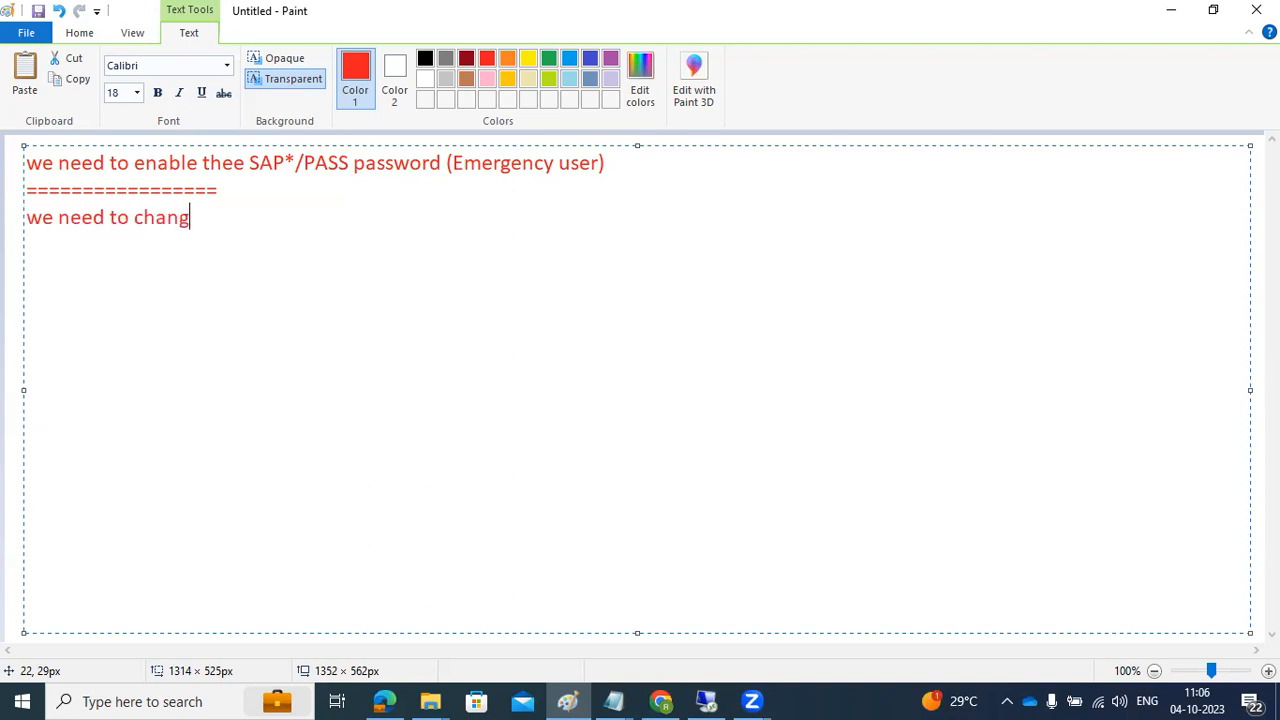
pyautogui.write('ethe one paramet')
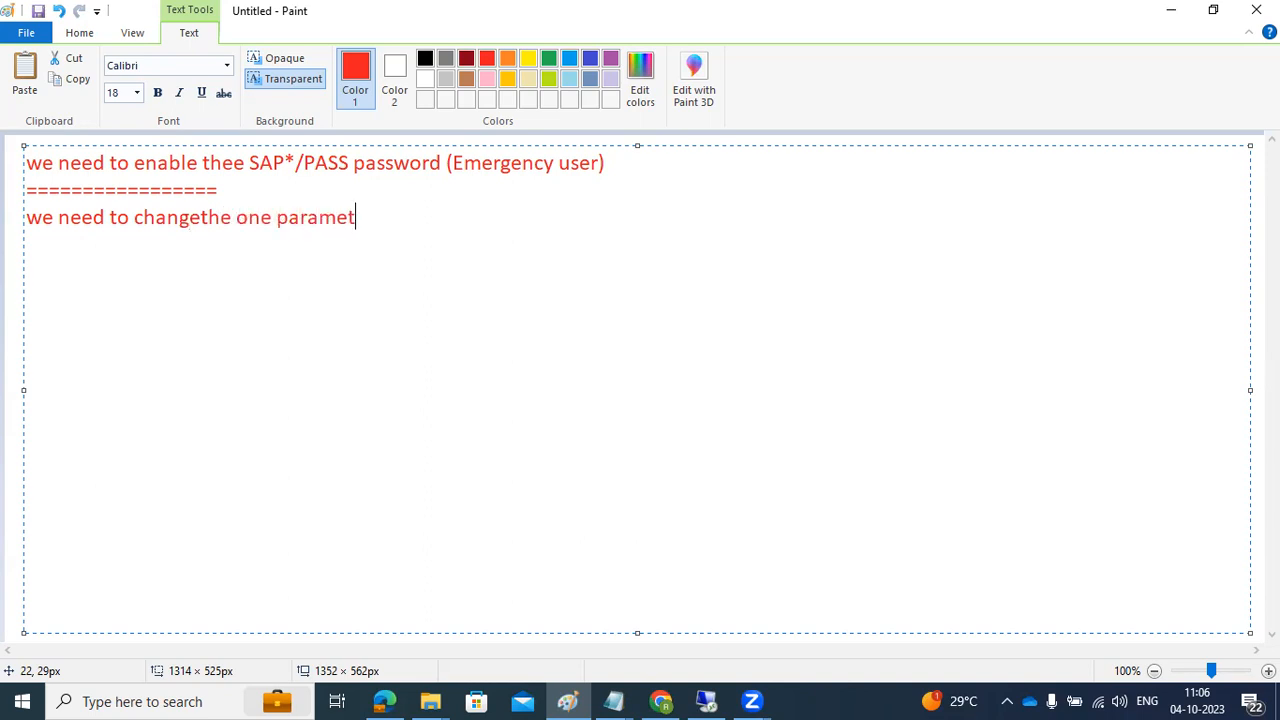
pyautogui.write('er in SAP level ')
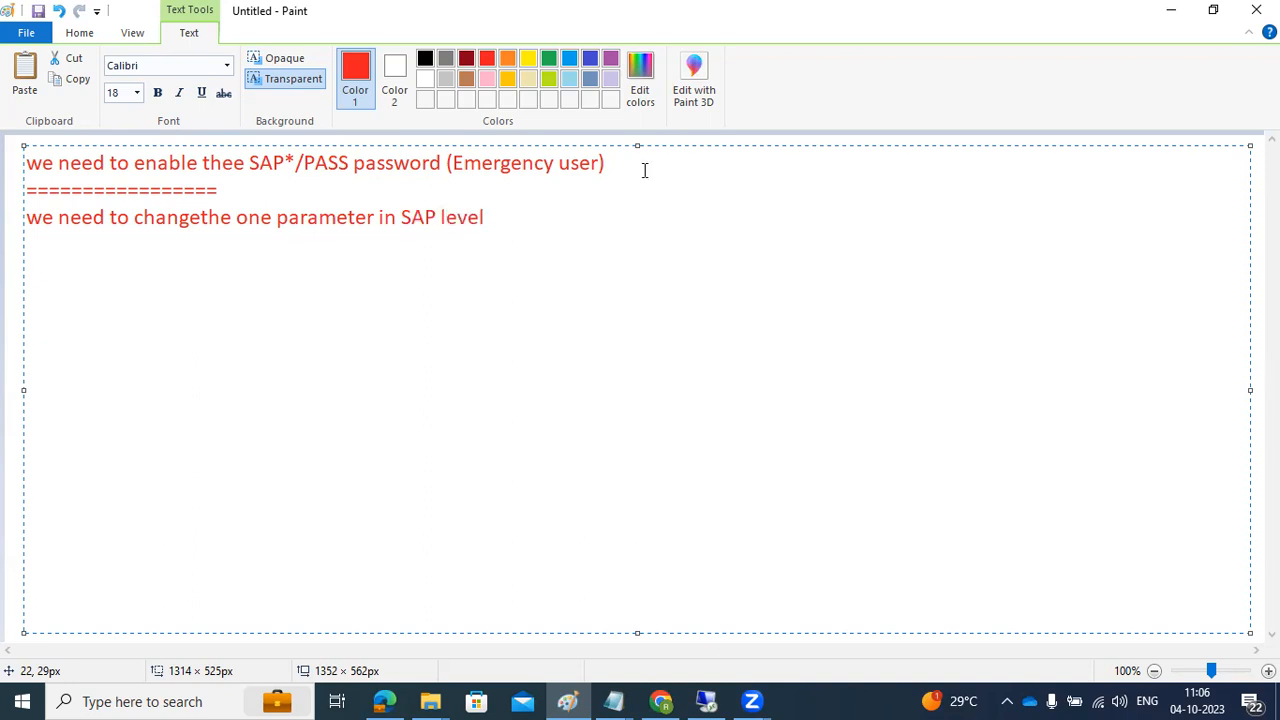
pyautogui.write('?')
pyautogui.press('Return')
pyautogui.write('--')
pyautogui.moveTo(319, 217); pyautogui.dragTo(397, 217)
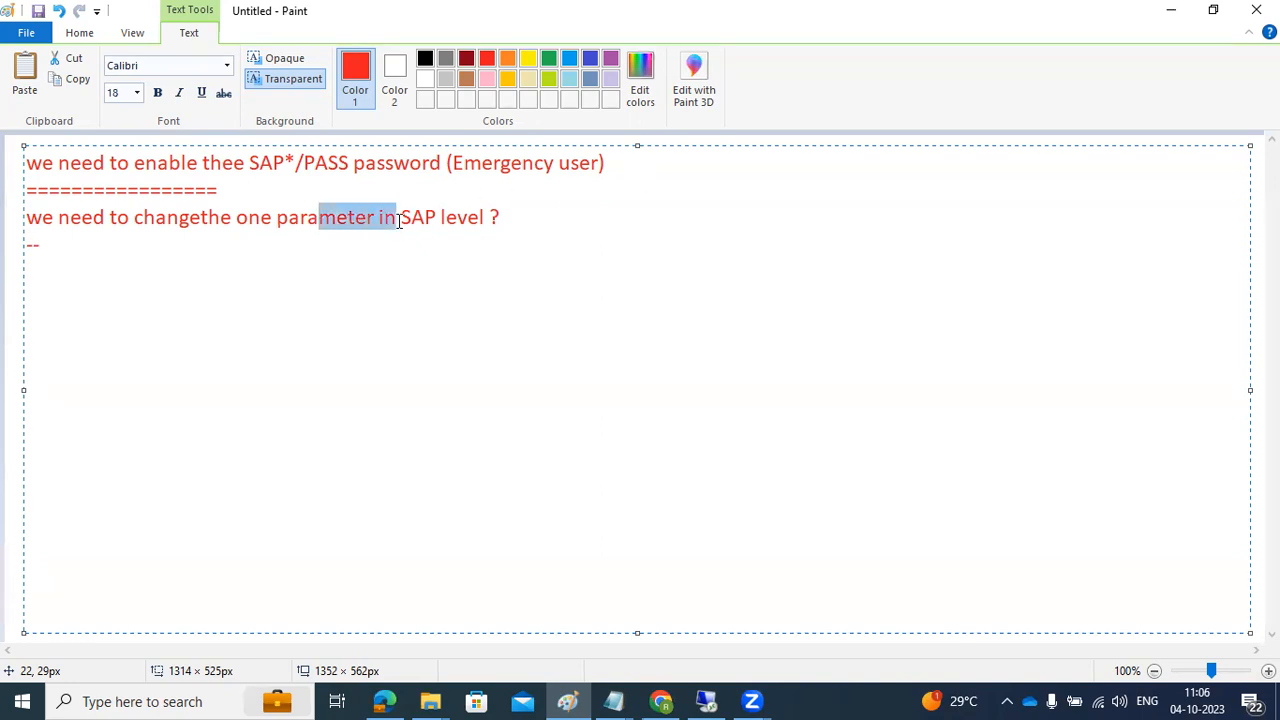
pyautogui.click(543, 219)
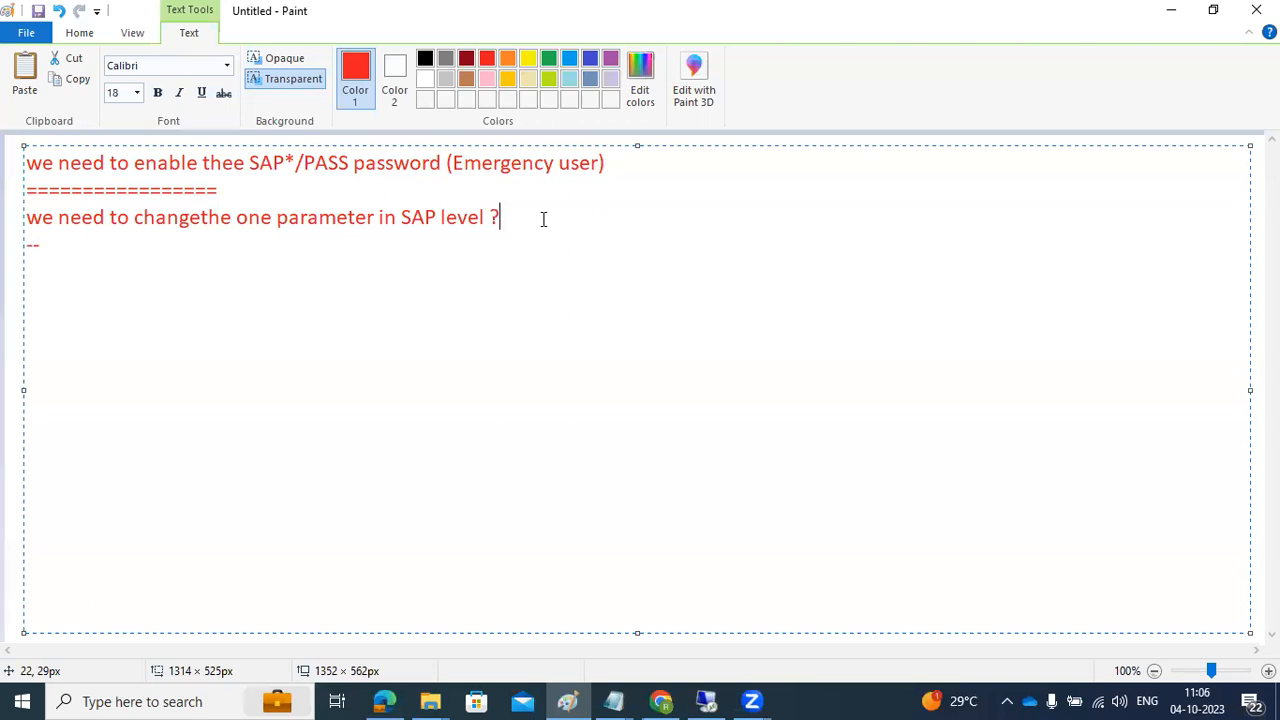
pyautogui.moveTo(153, 251); pyautogui.dragTo(20, 138)
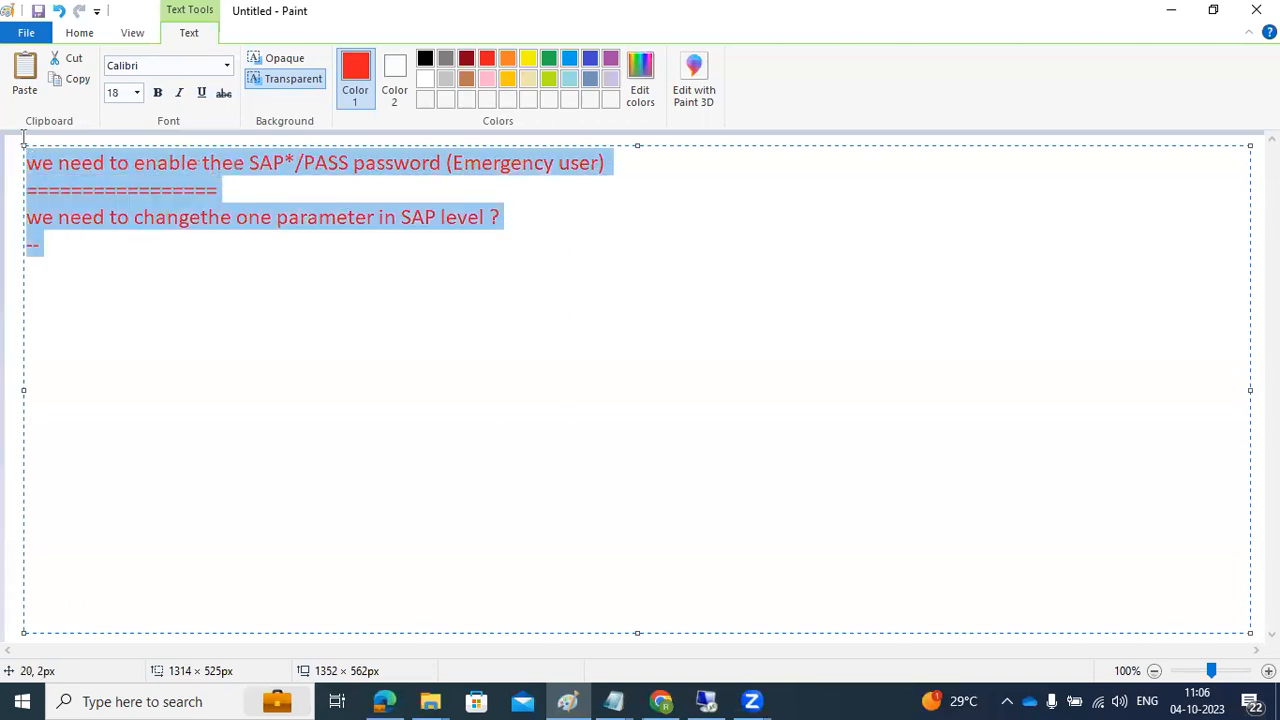
# Step: Overwrite the selected notes with 'PROFILES and PARAMETERS :' and a row of equals signs beneath
pyautogui.write('P')
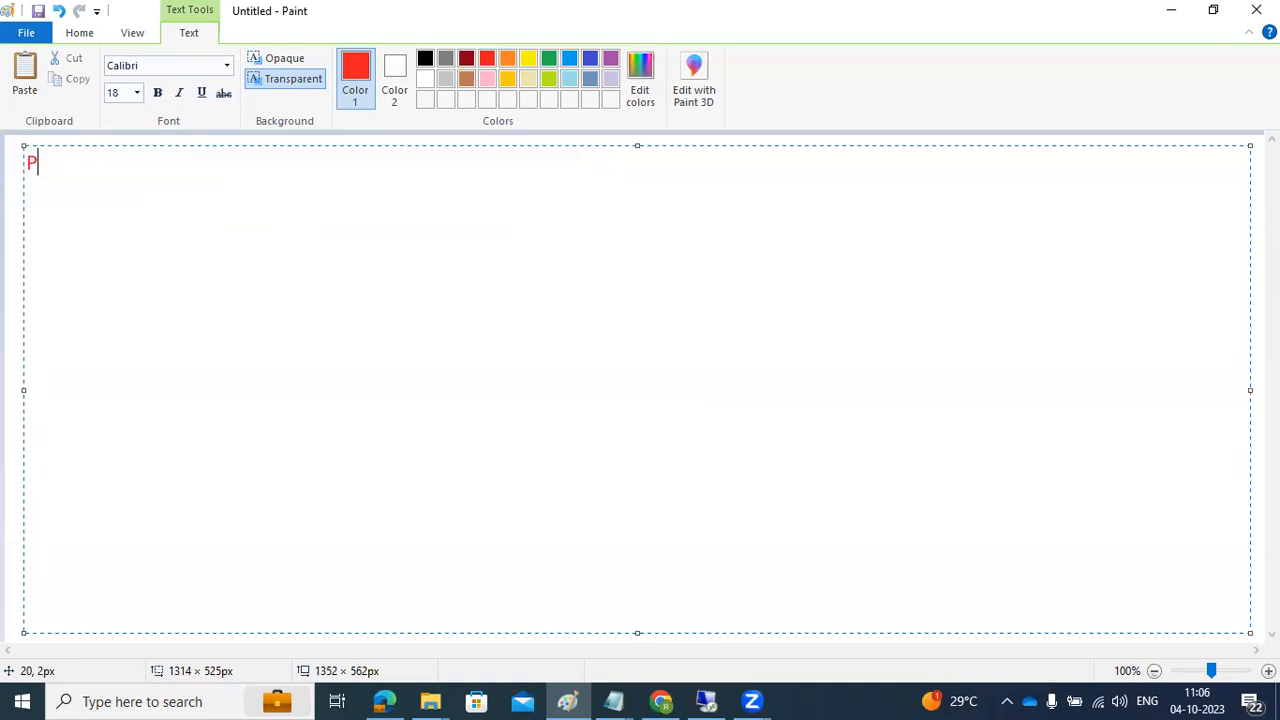
pyautogui.write('ROFILES ')
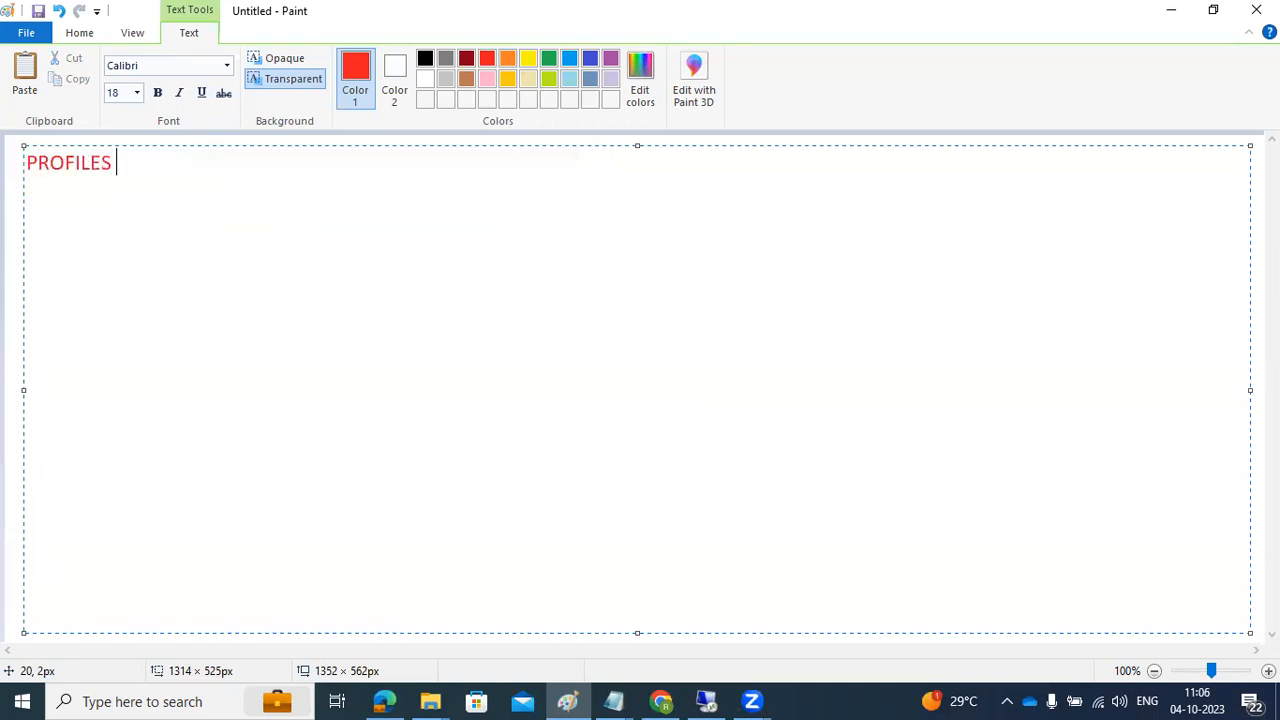
pyautogui.write('and PARAMETERS :')
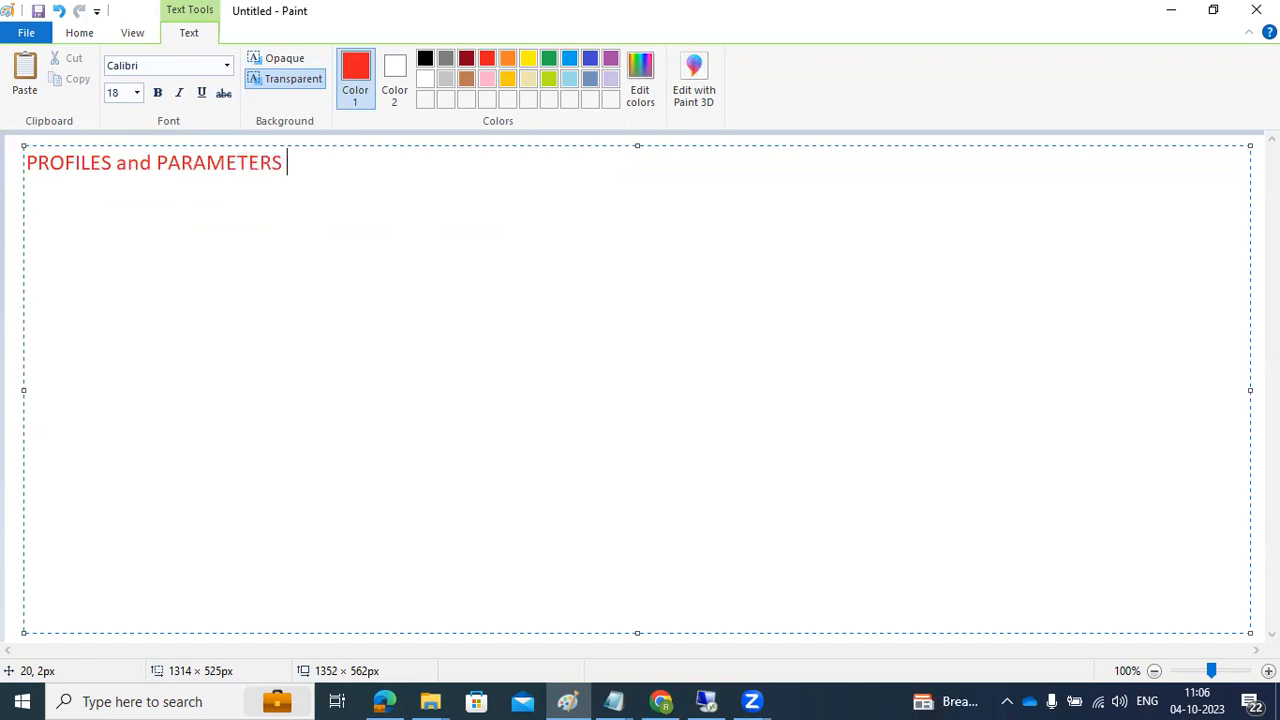
pyautogui.press('Return')
pyautogui.write('=========================')
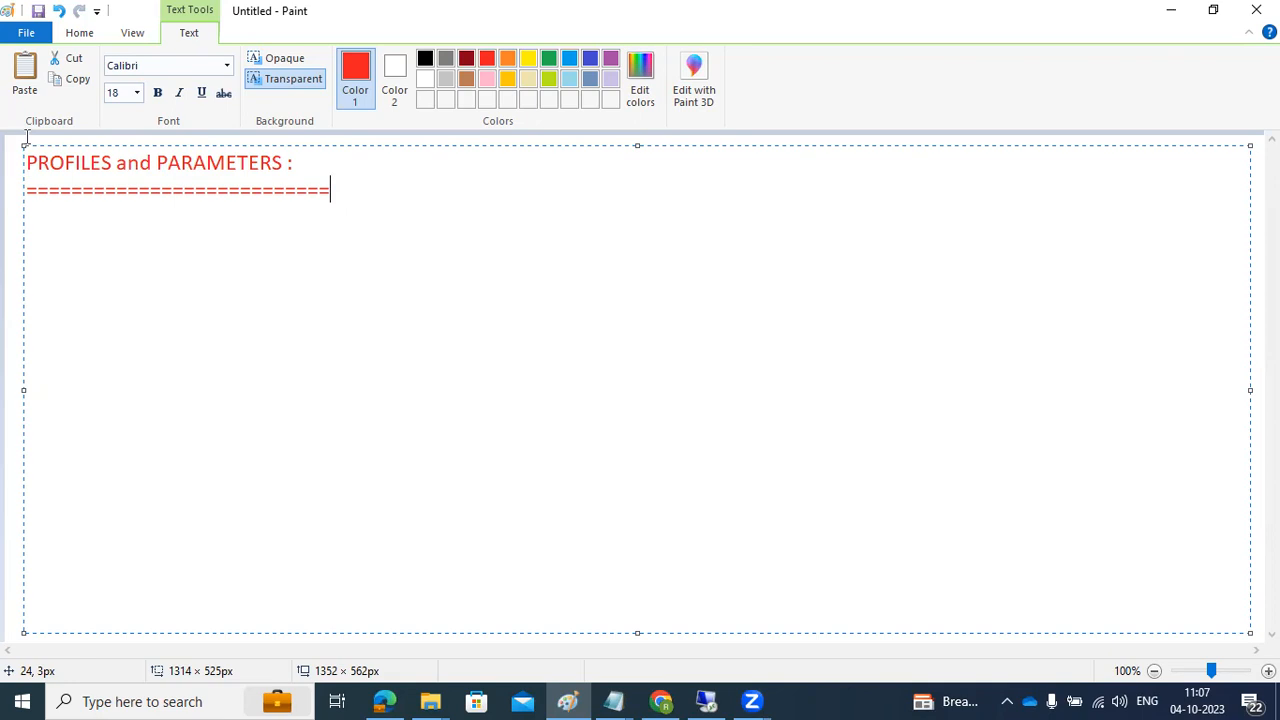
# Step: Add the lines '2 types of profiles' and '1 - DEFAULT PROFILE' under the heading
pyautogui.press('Return')
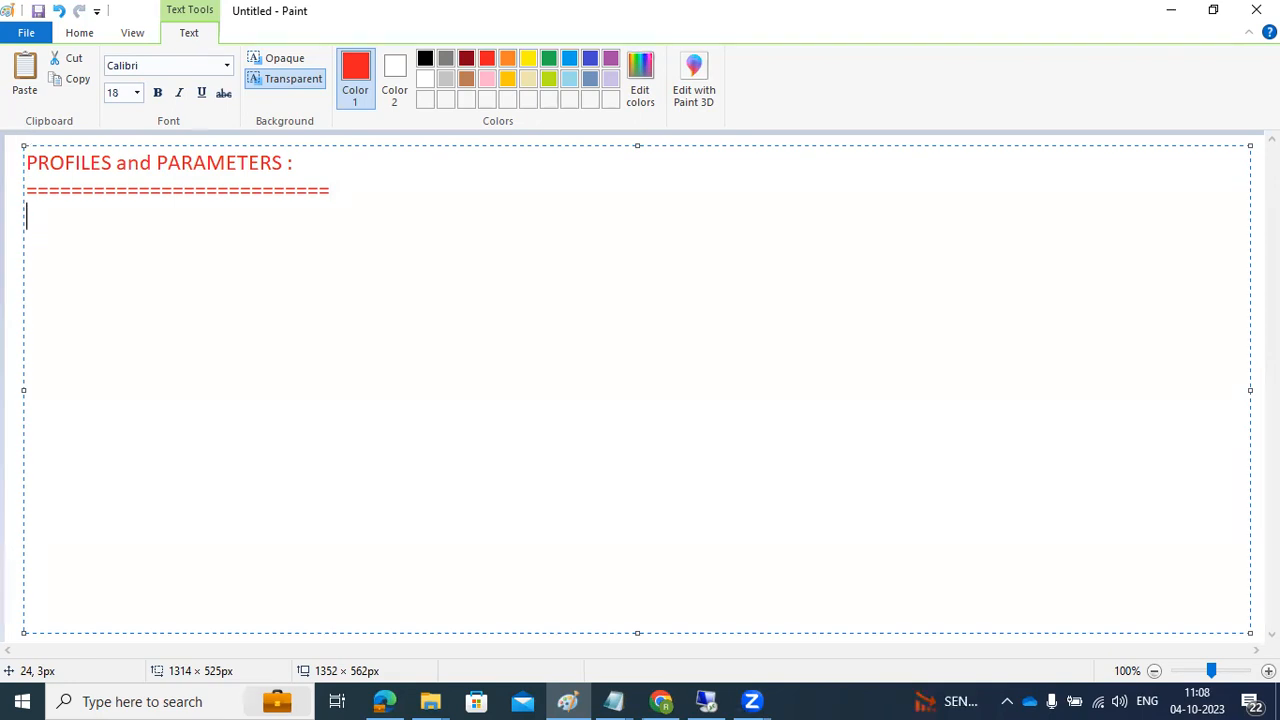
pyautogui.write('2 types of p')
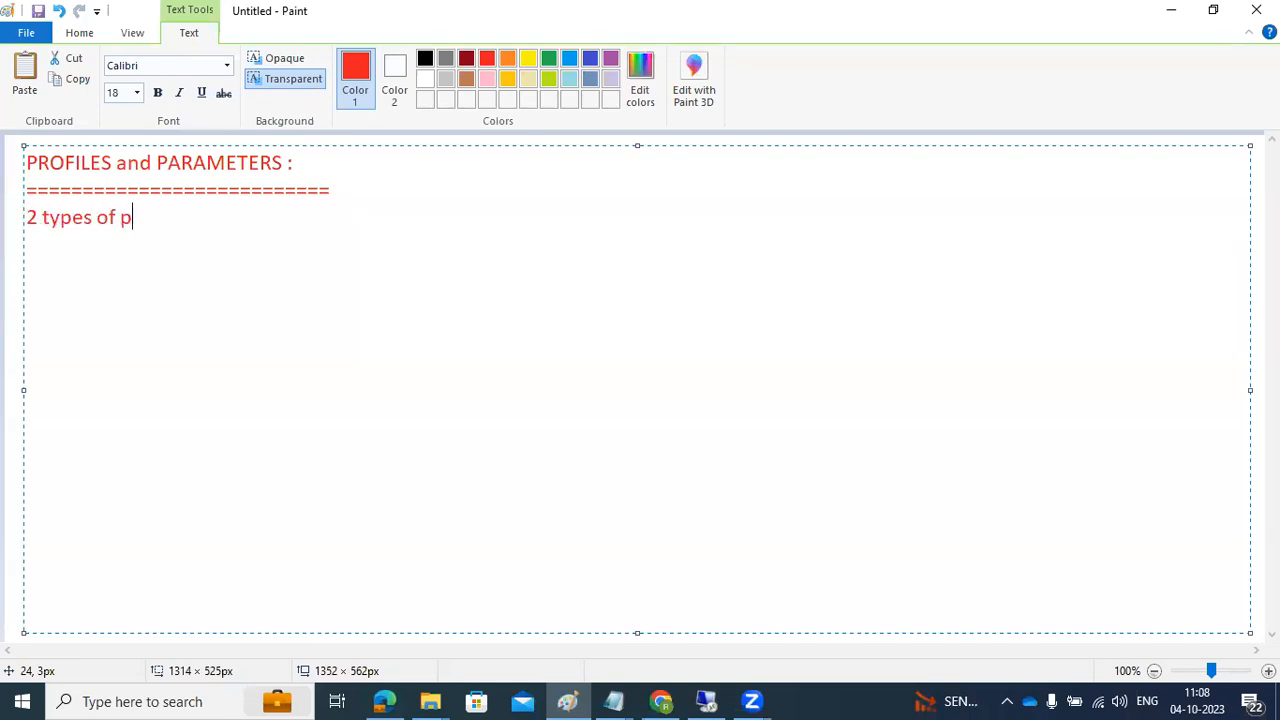
pyautogui.write('rofiles')
pyautogui.press('Return')
pyautogui.write('1 - DEFAULT ')
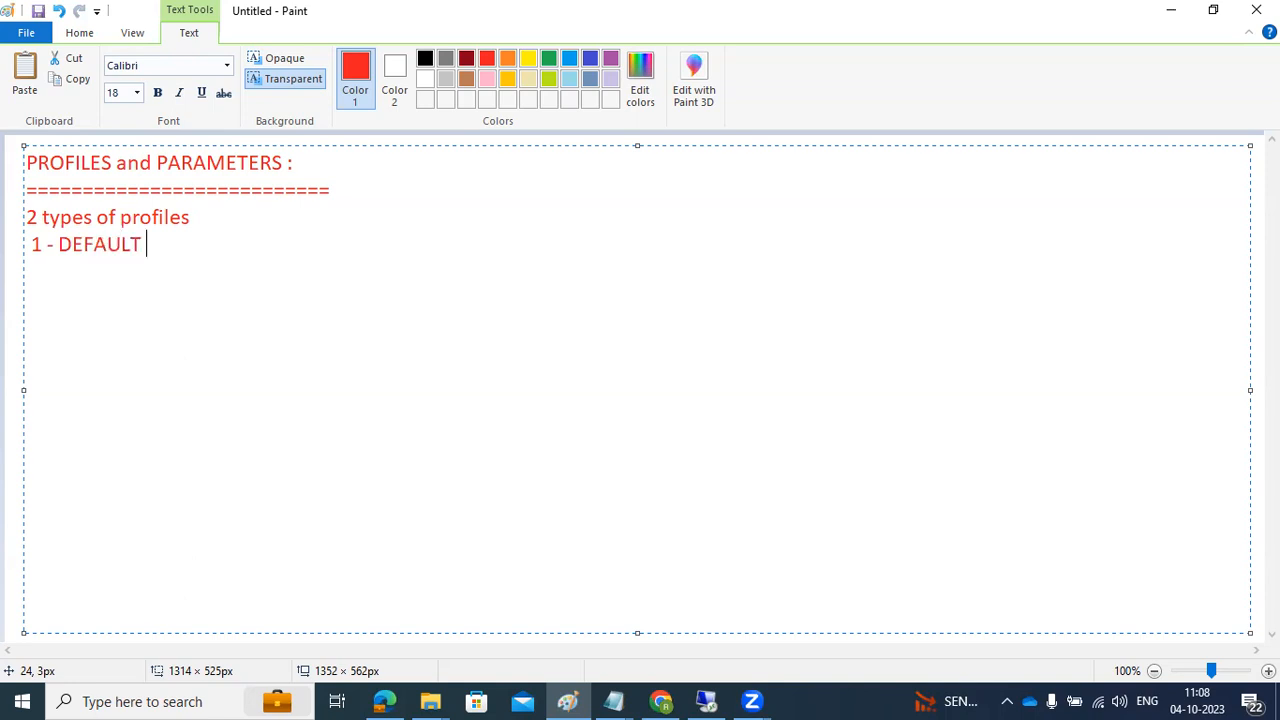
pyautogui.write('PROFILE')
# Step: Add '2 - INSTANCE PROFILE : A)APPLICATION server profile B)ASCS profile' and highlight its parts
pyautogui.press('Return')
pyautogui.write('2 - ')
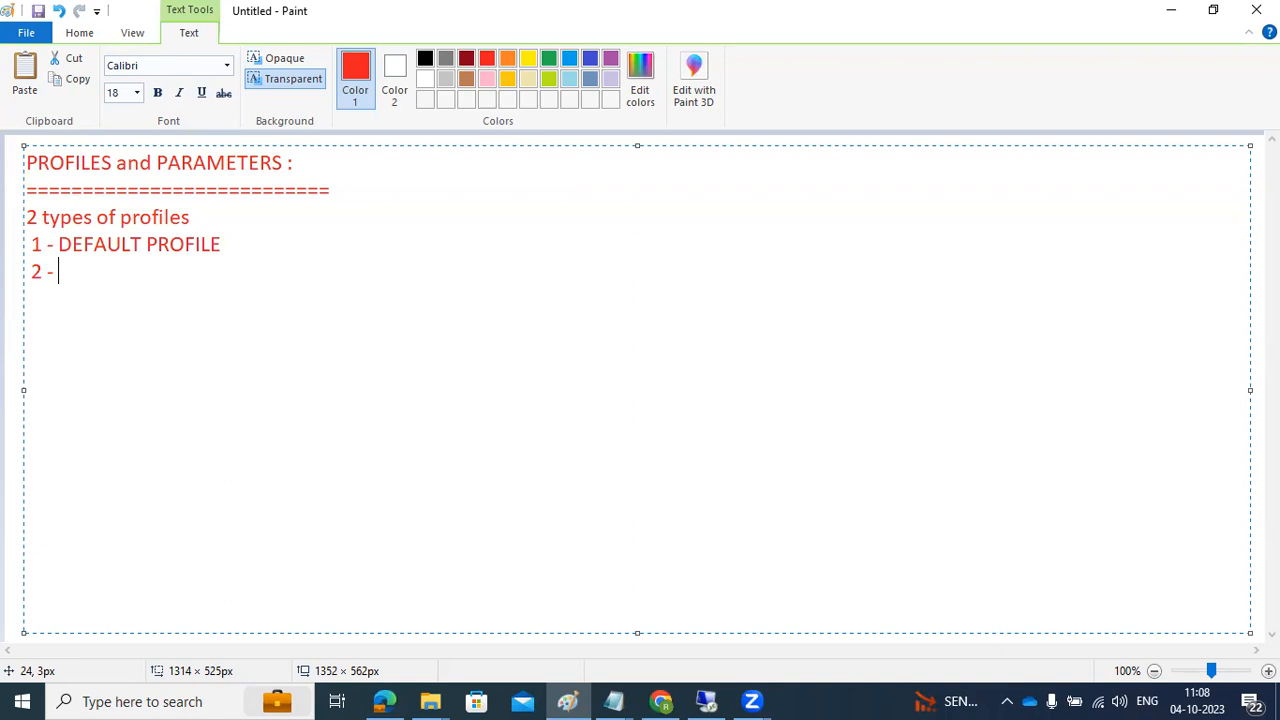
pyautogui.write('INSTANC')
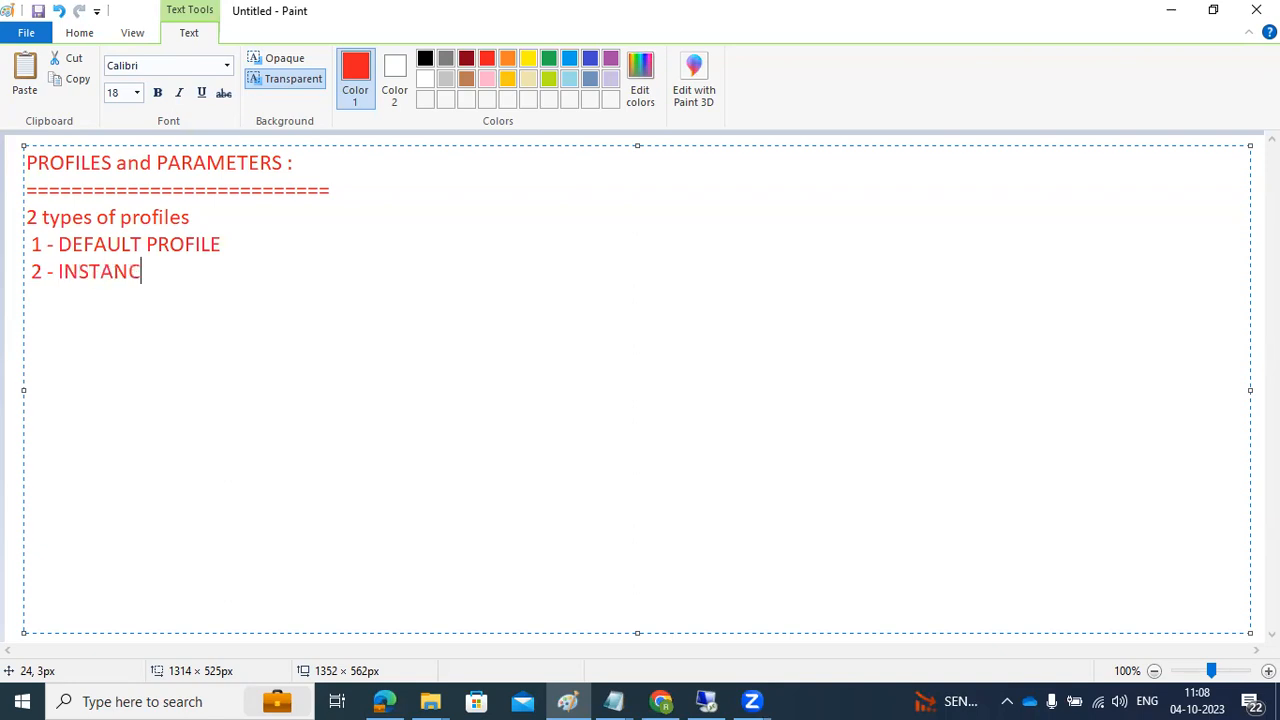
pyautogui.write('E PROFILE ')
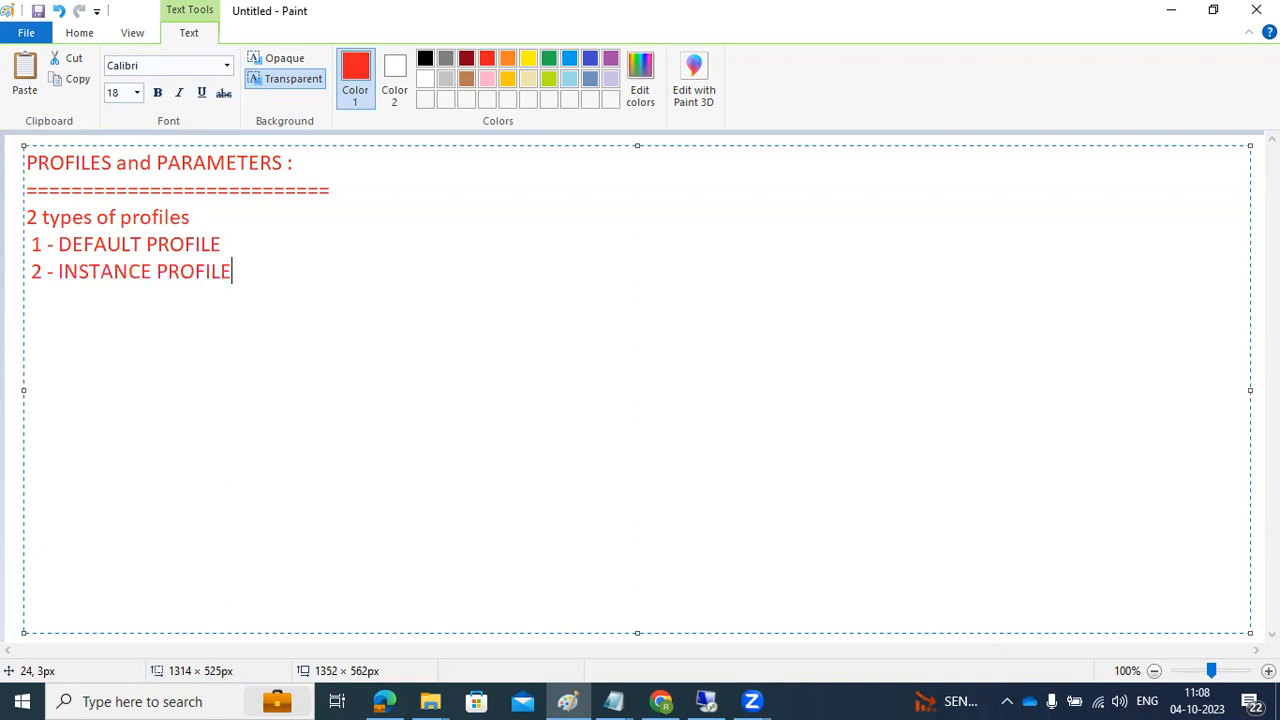
pyautogui.write(': A)APPLICATI')
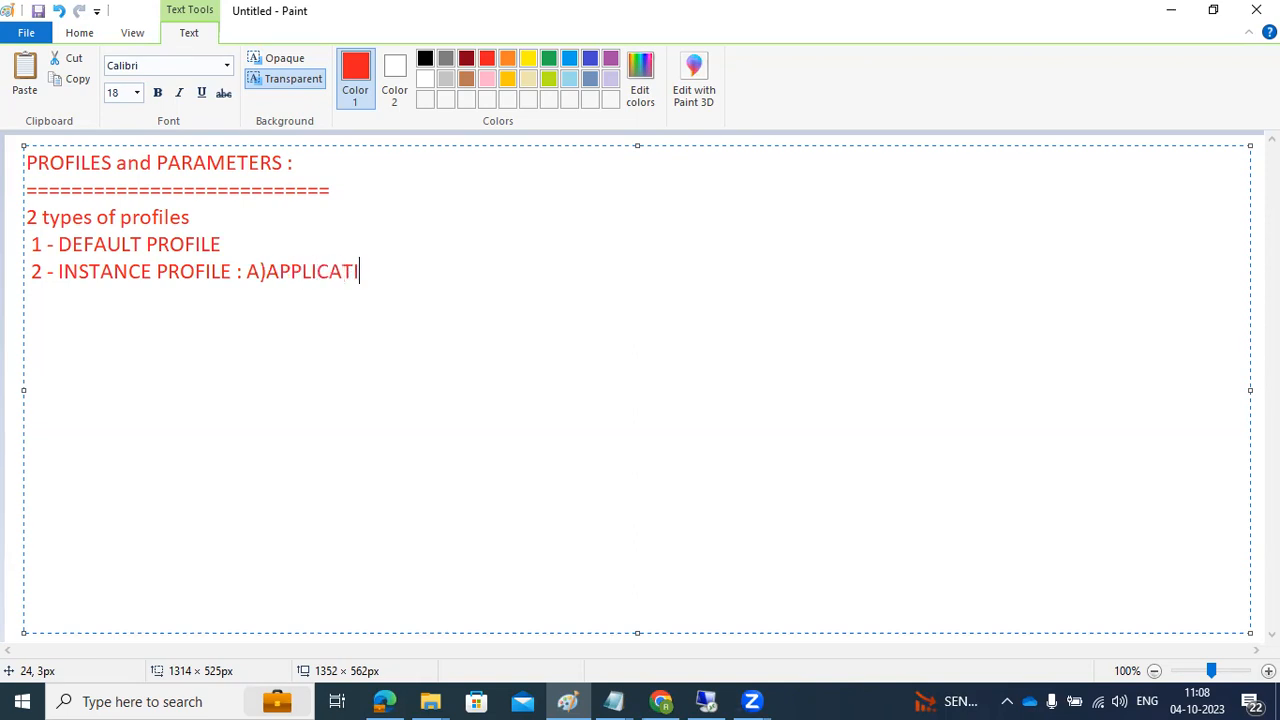
pyautogui.write('ON server profile ')
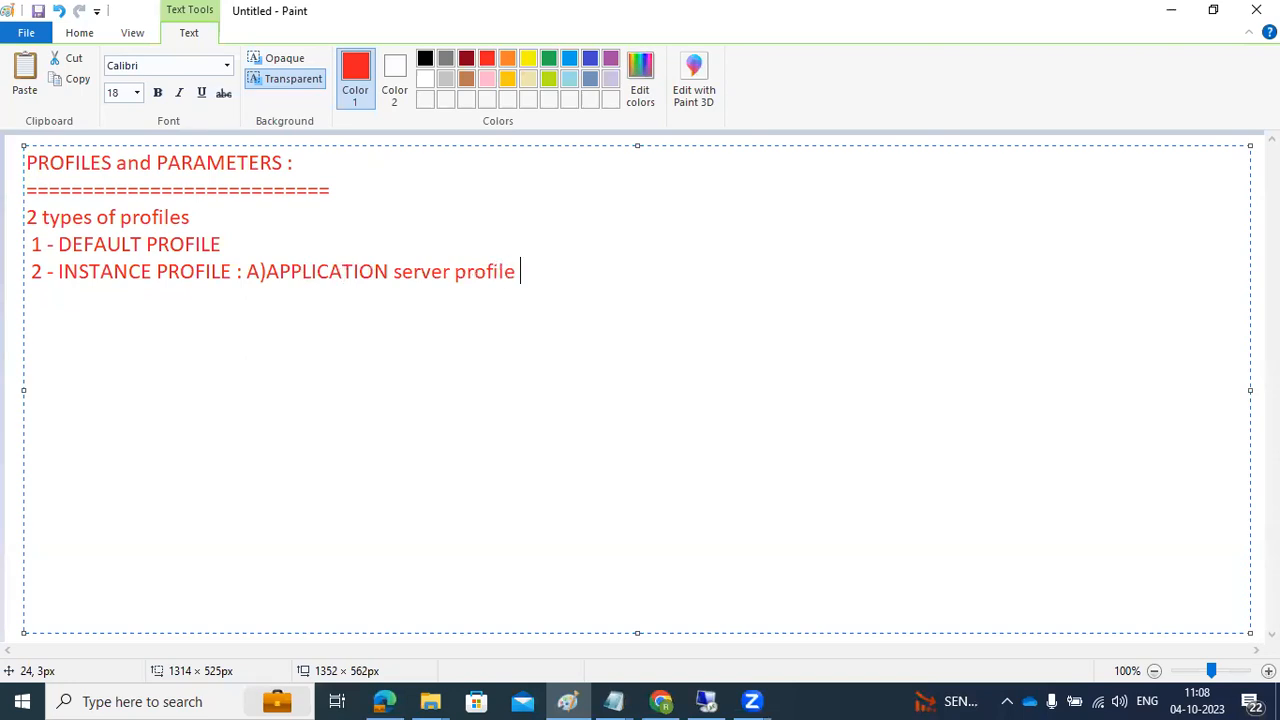
pyautogui.write('B)ASCS profile')
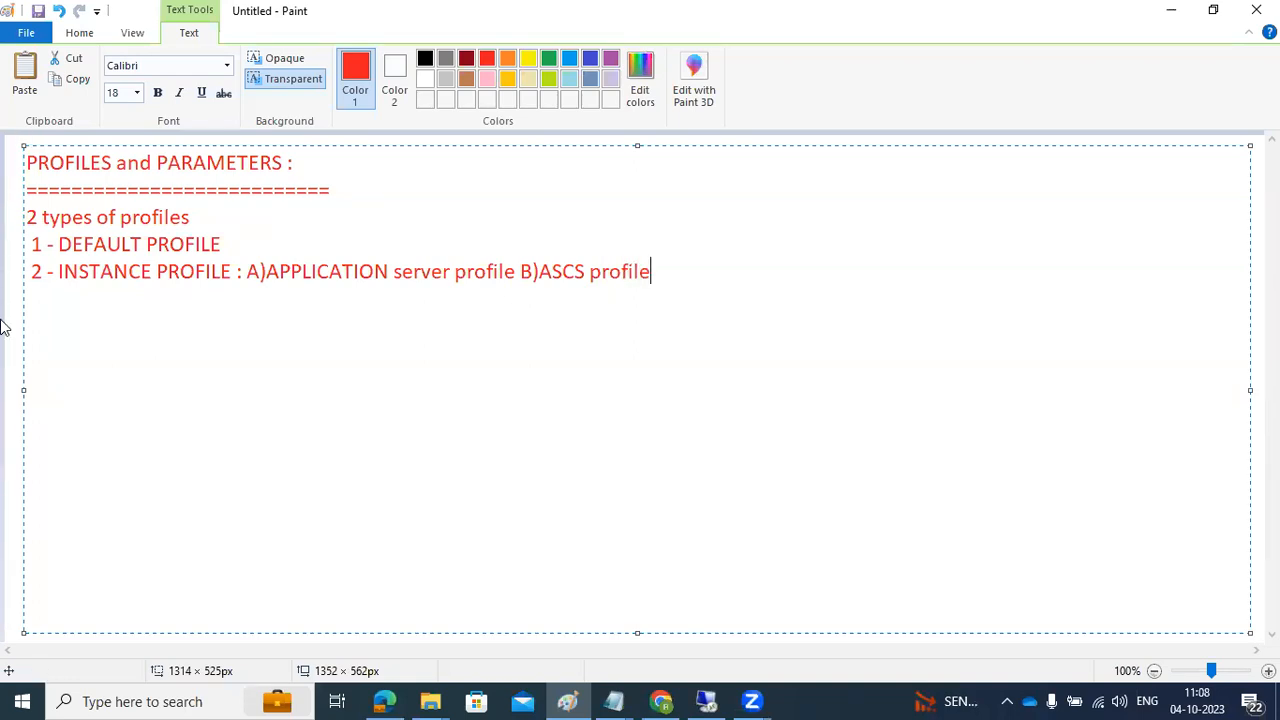
pyautogui.moveTo(91, 272); pyautogui.dragTo(182, 272)
pyautogui.moveTo(577, 275); pyautogui.dragTo(608, 273)
pyautogui.moveTo(331, 268); pyautogui.dragTo(389, 271)
pyautogui.moveTo(281, 272); pyautogui.dragTo(496, 282)
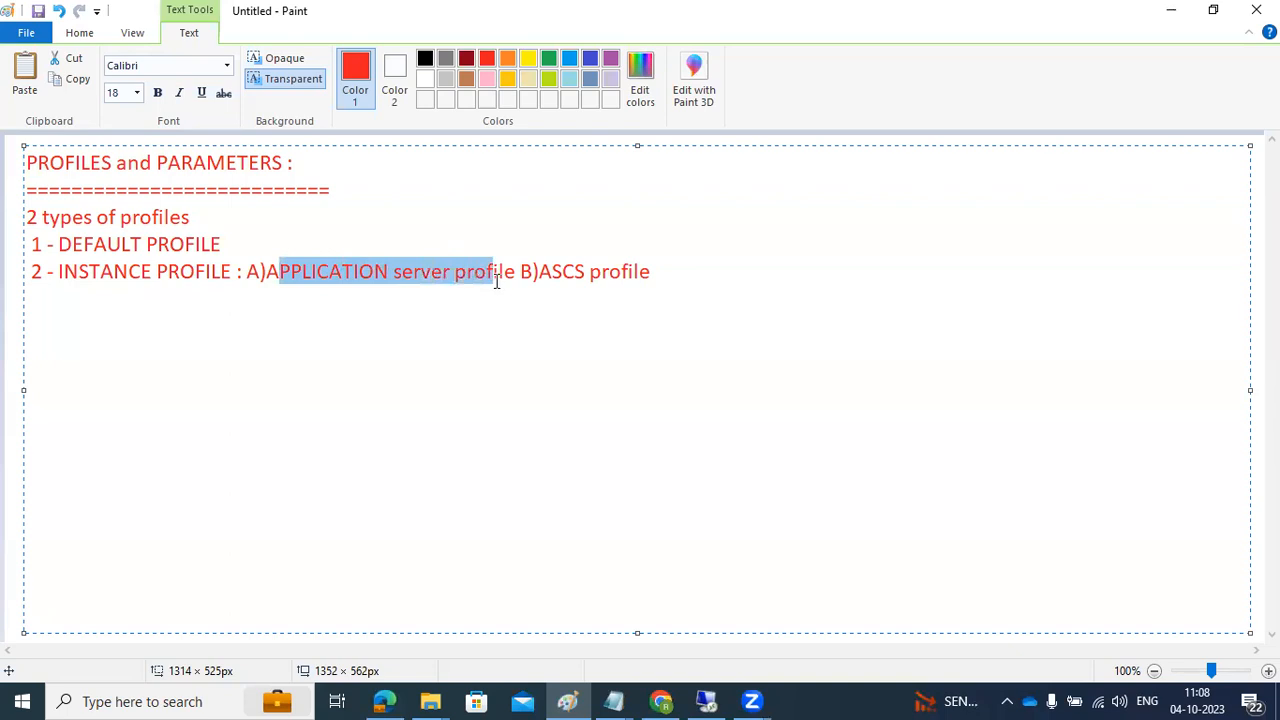
# Step: Add a colon after DEFAULT PROFILE and append '(ME related parameters)' after the ASCS profile
pyautogui.click(257, 244)
pyautogui.write(':')
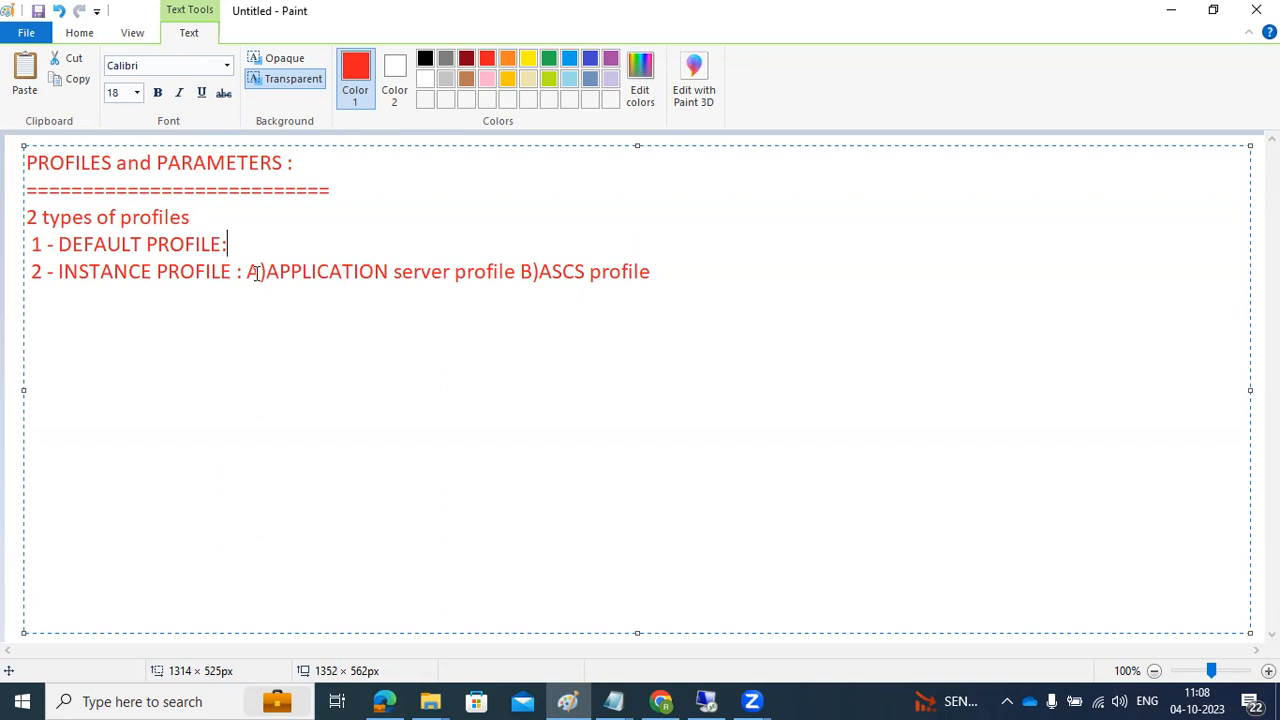
pyautogui.moveTo(372, 273); pyautogui.dragTo(455, 283)
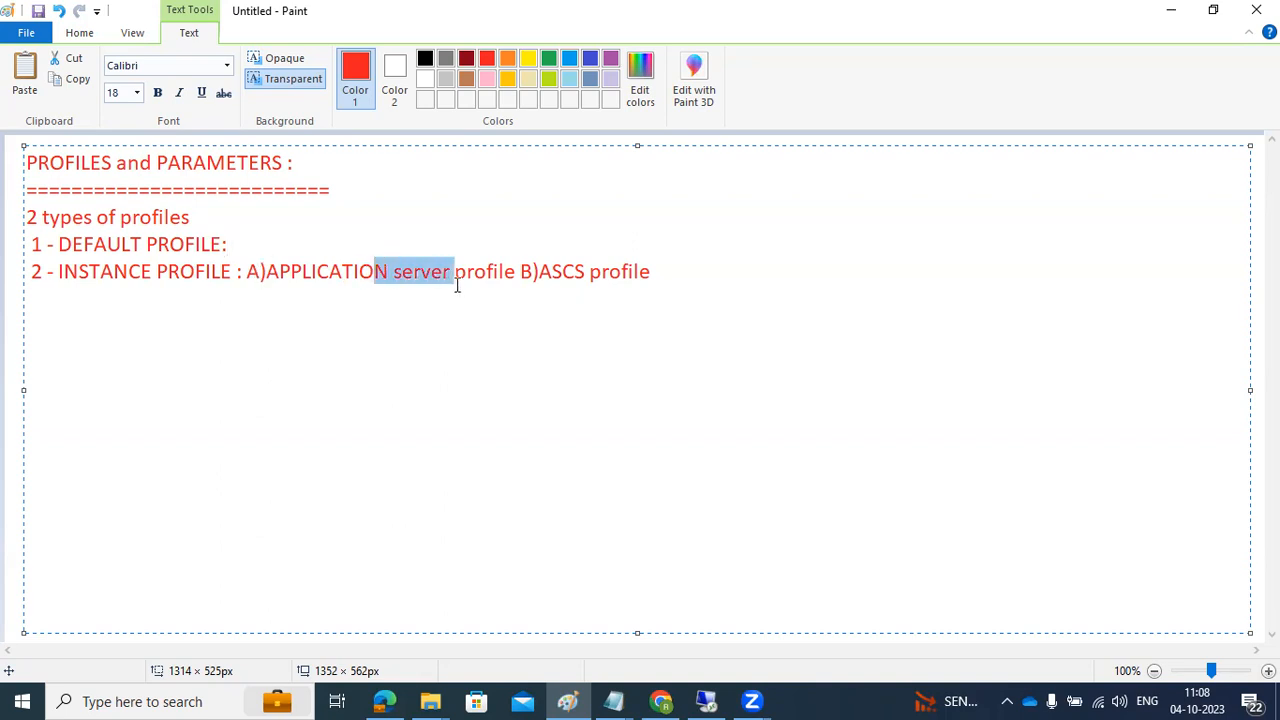
pyautogui.moveTo(595, 271); pyautogui.dragTo(617, 272)
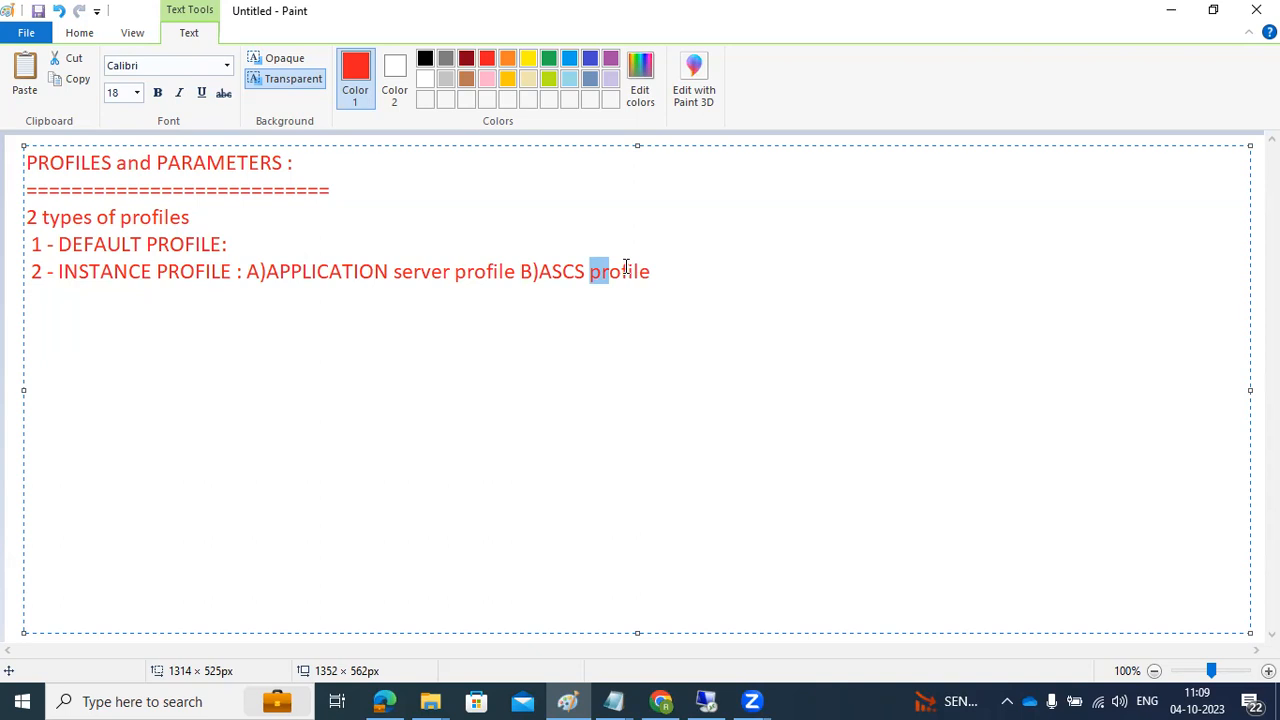
pyautogui.click(697, 271)
pyautogui.write('(M')
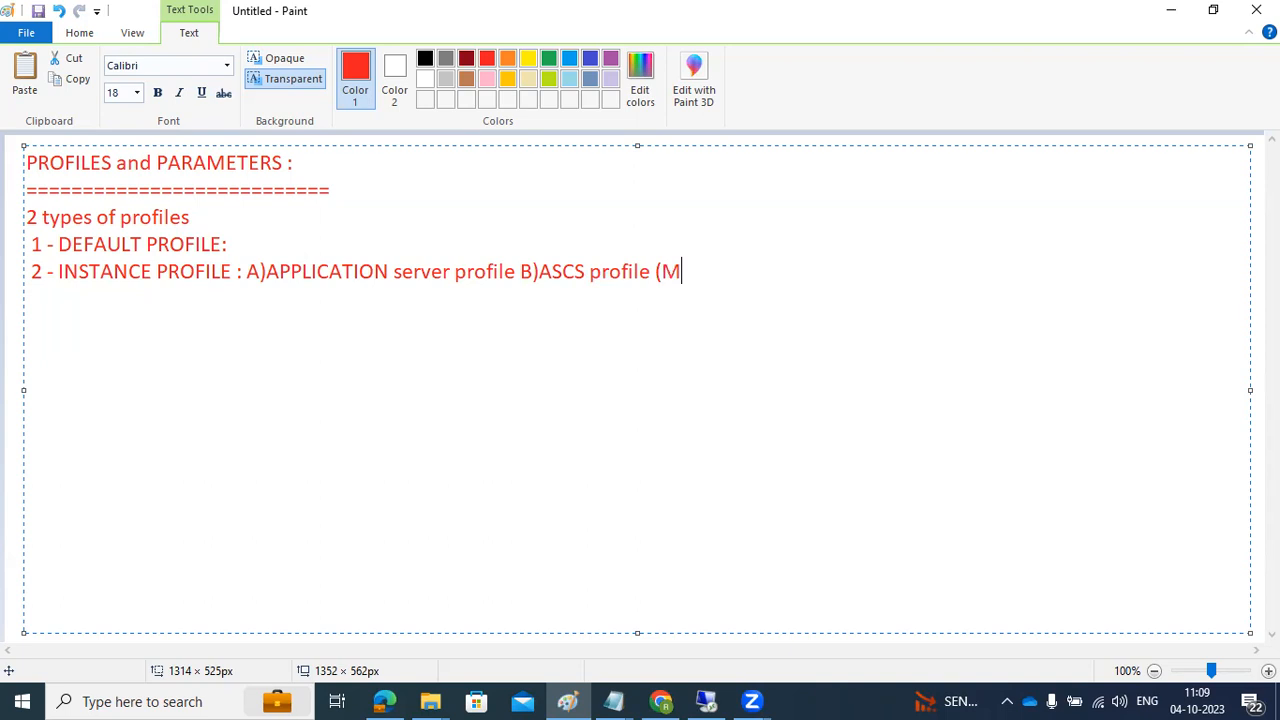
pyautogui.write('E related par')
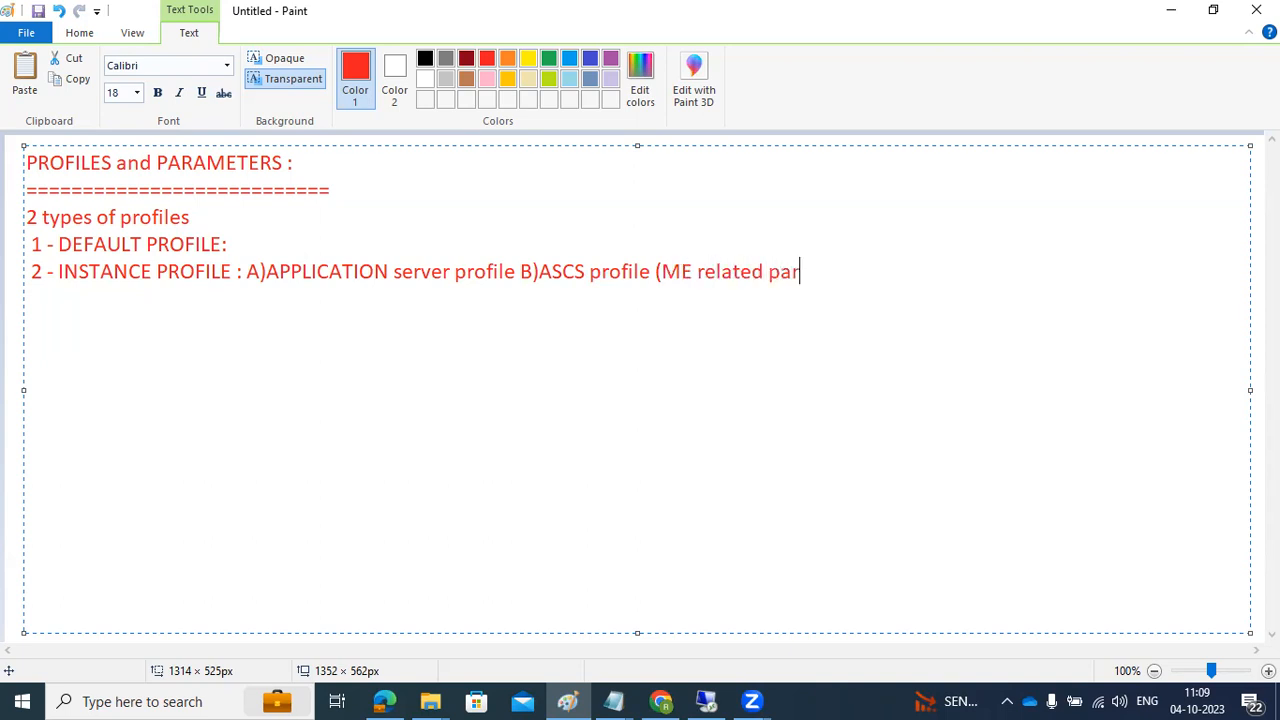
pyautogui.write('ameters)')
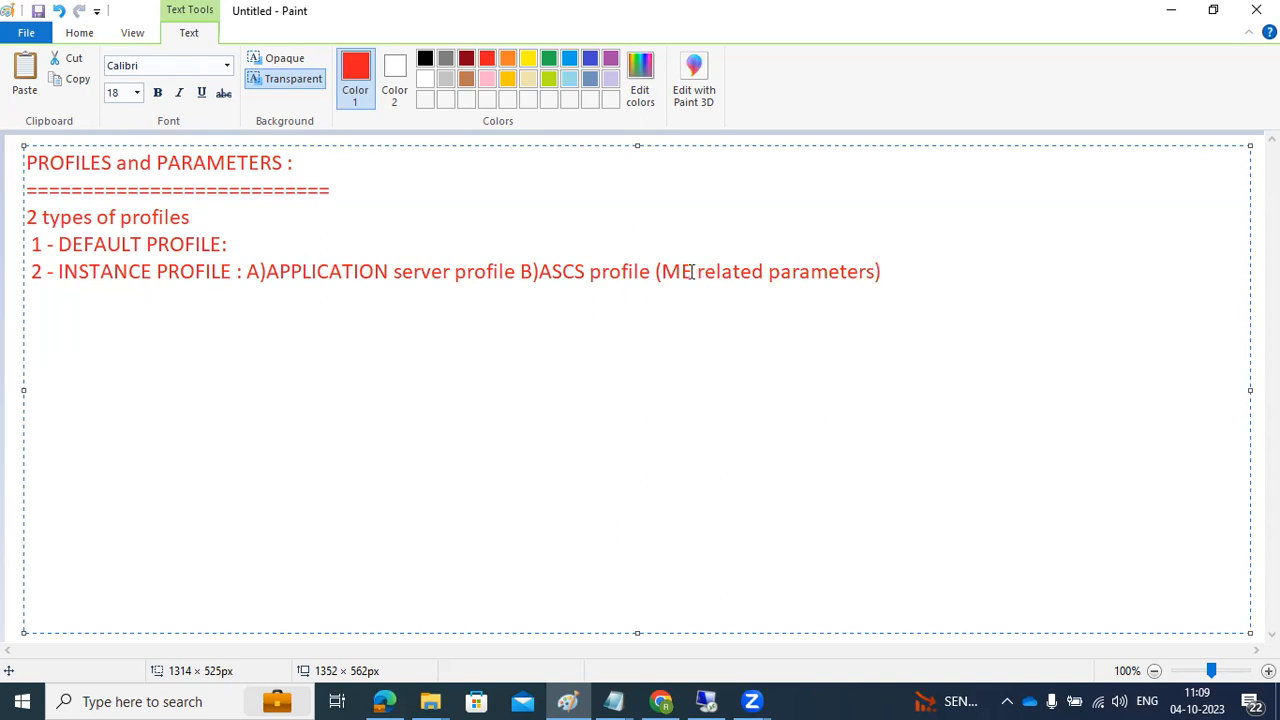
pyautogui.moveTo(681, 271); pyautogui.dragTo(875, 271)
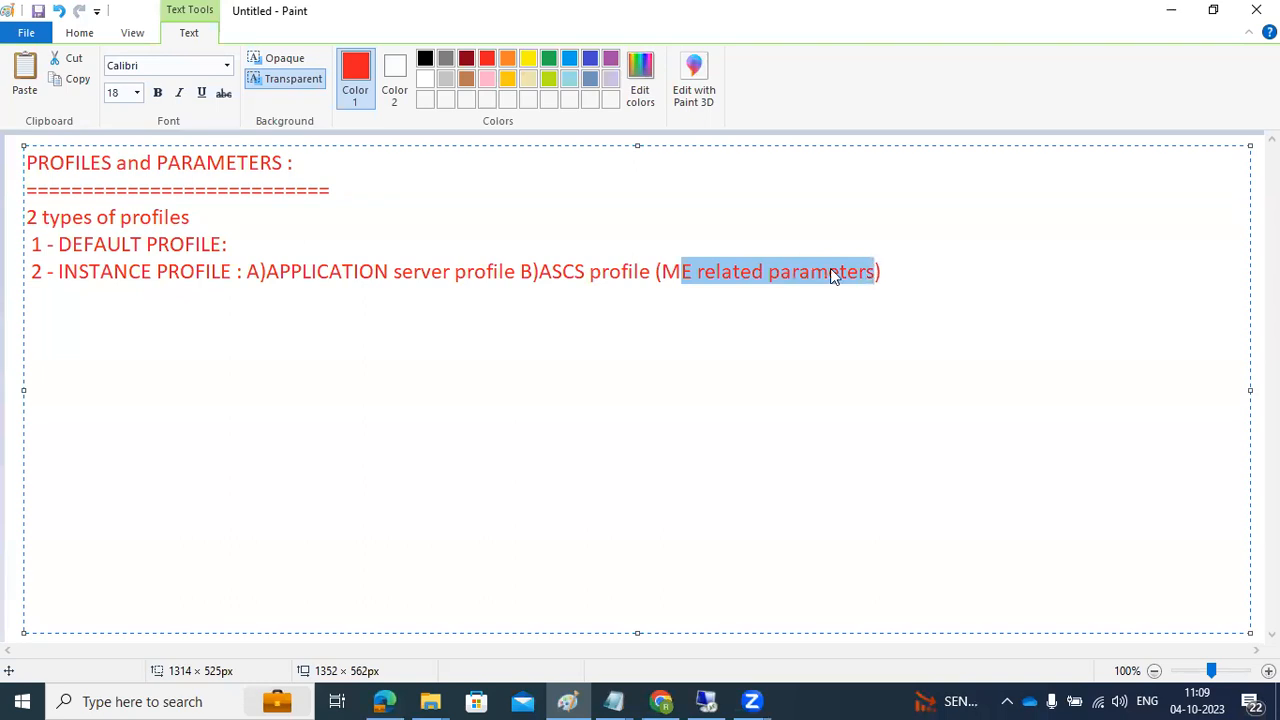
# Step: Insert '(Remaning WPs, SAP level settings)' right after 'APPLICATION server profile'
pyautogui.click(518, 268)
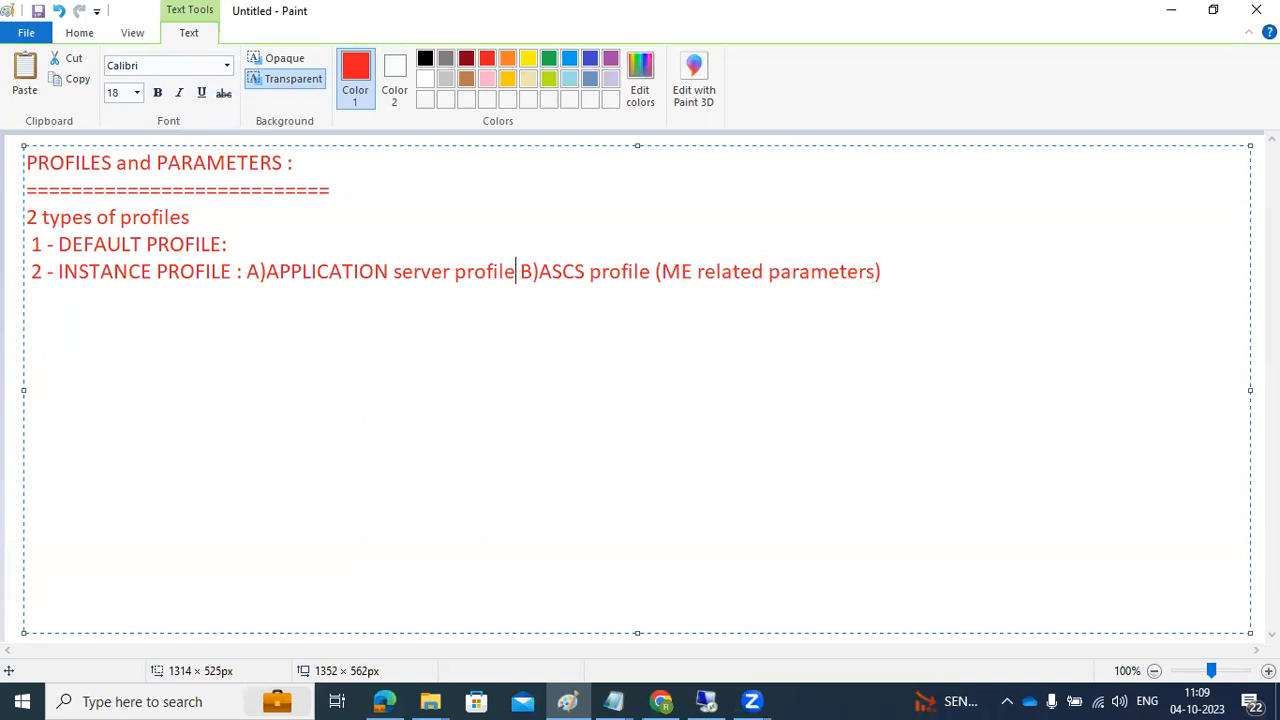
pyautogui.write('()')
pyautogui.press('Left')
pyautogui.press('Left')
pyautogui.write('Remanin')
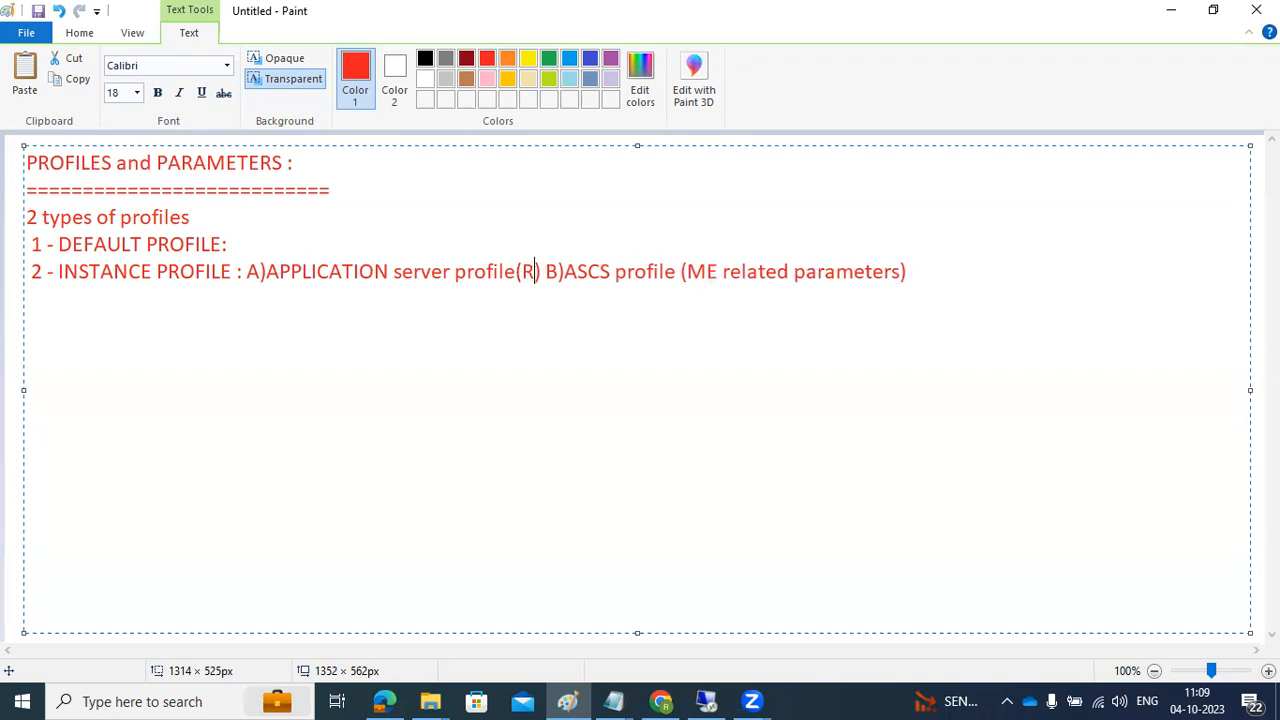
pyautogui.write('g WPs, ')
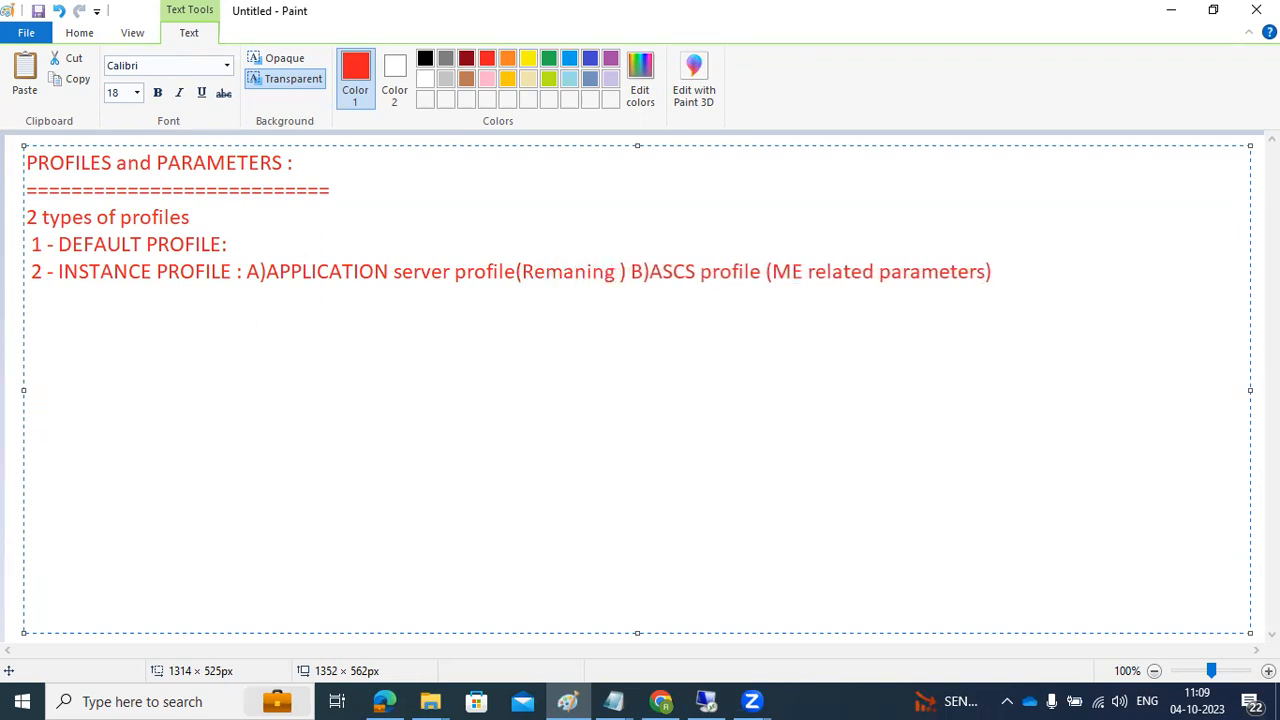
pyautogui.write('SAP lev')
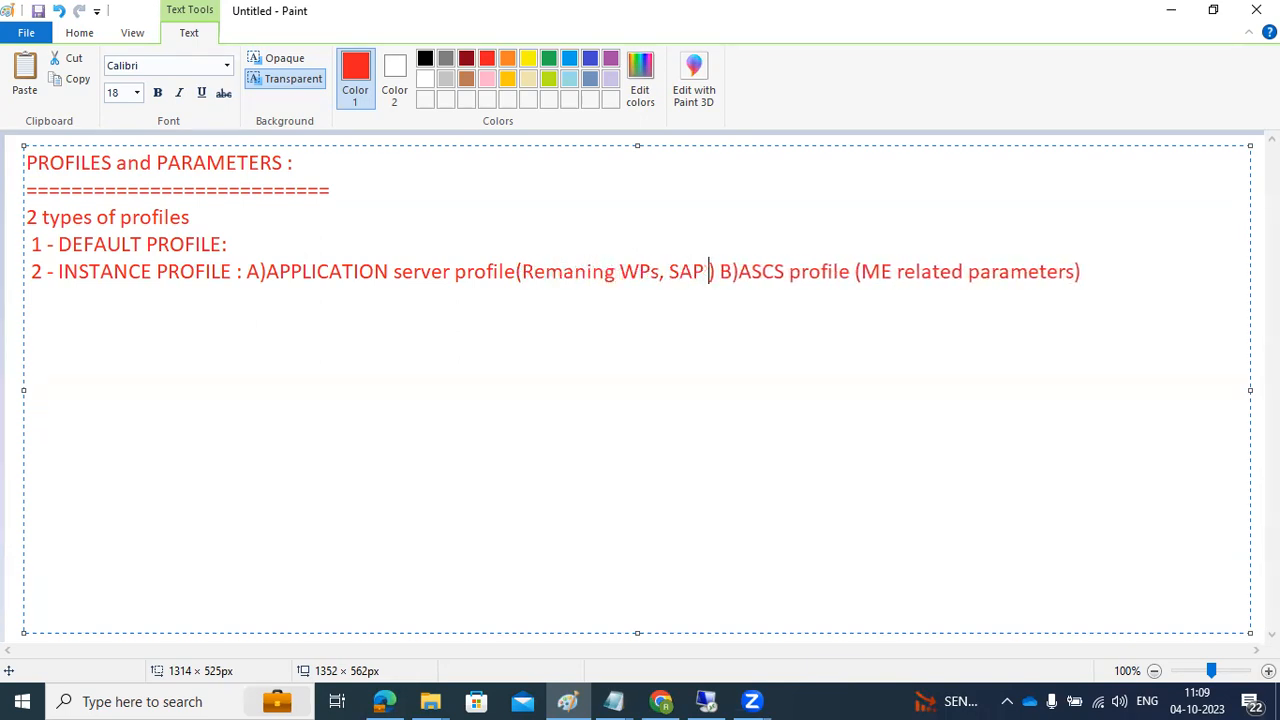
pyautogui.write('el settings')
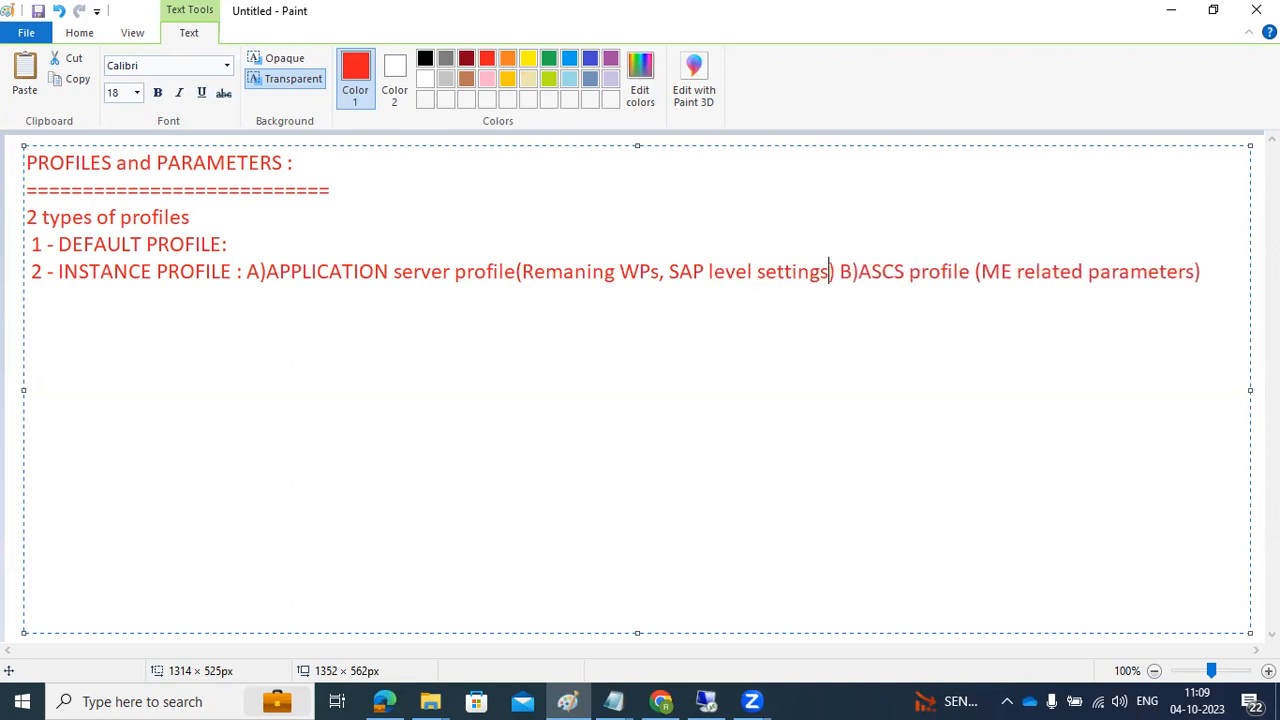
pyautogui.write(')')
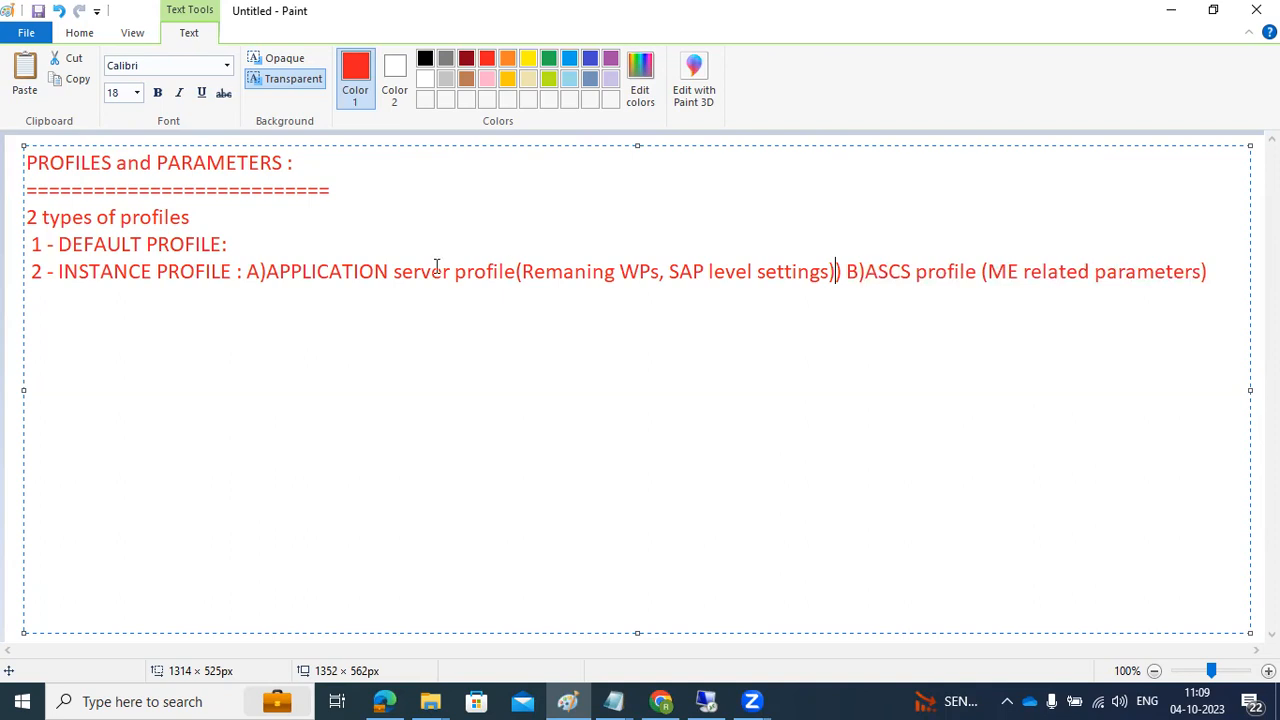
# Step: Add 'RZ10' and 'RZ11' on separate new lines below the profile notes
pyautogui.click(301, 241)
pyautogui.moveTo(117, 250); pyautogui.dragTo(238, 263)
pyautogui.moveTo(650, 270); pyautogui.dragTo(1155, 275)
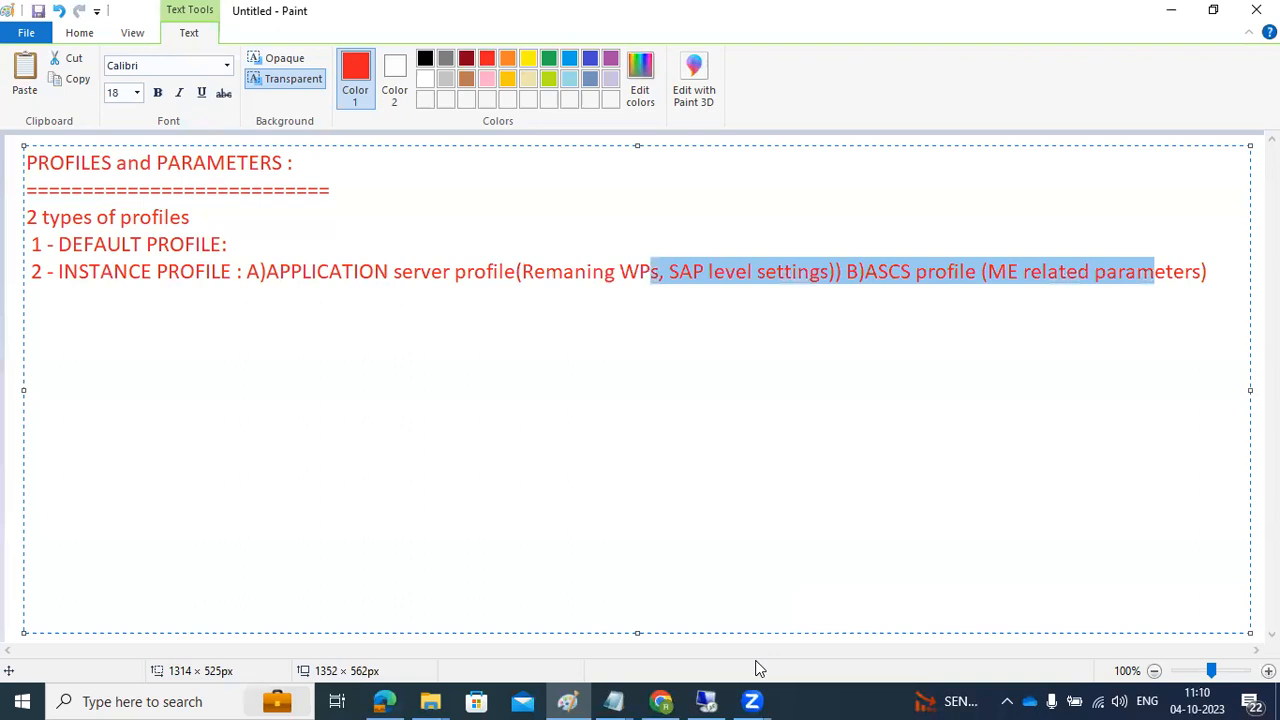
pyautogui.click(1225, 271)
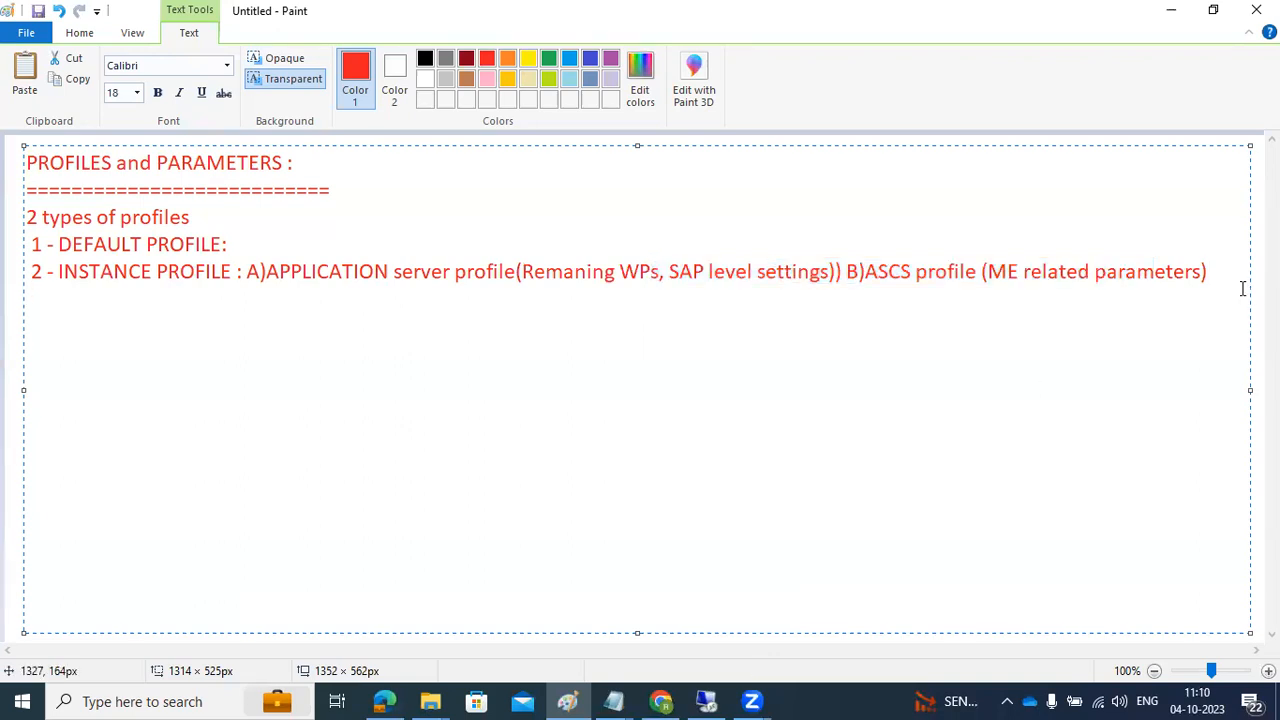
pyautogui.press('Return')
pyautogui.press('Return')
pyautogui.write('RZ10')
pyautogui.press('Return')
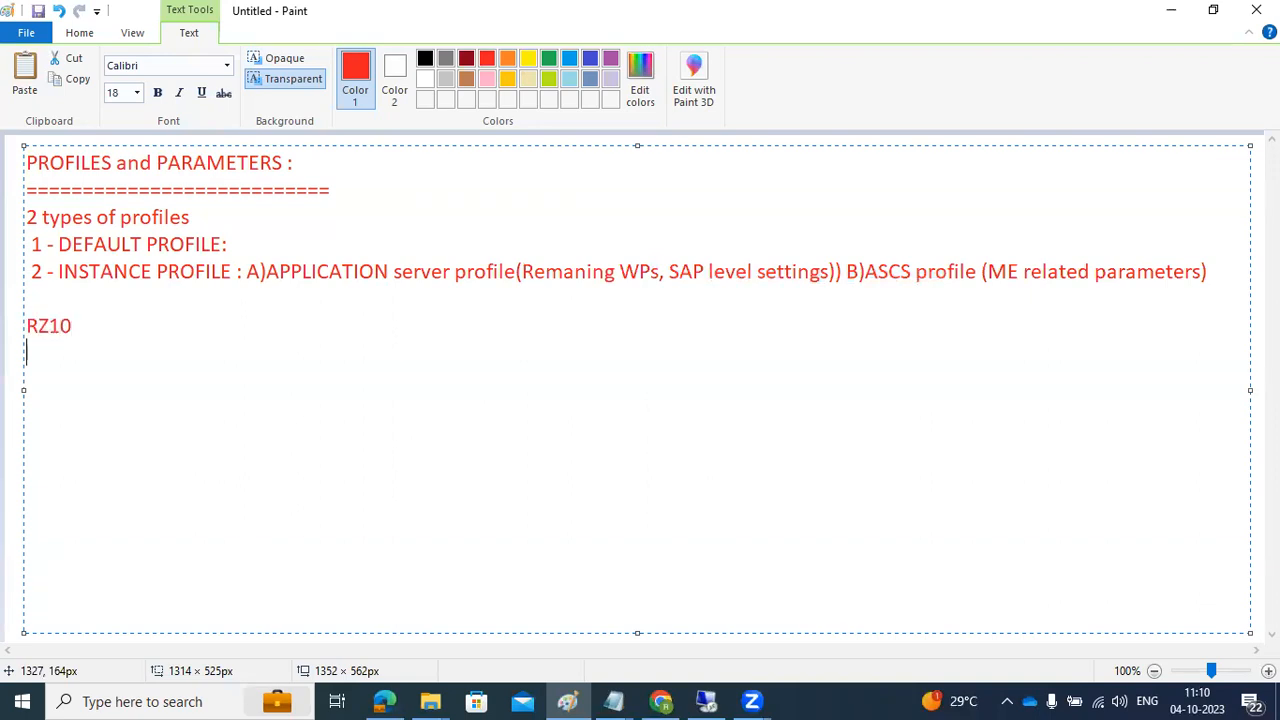
pyautogui.write('RZ11')
pyautogui.press('Up')
# Step: Back in the SAP logon, change the client from 800 to 100 and select the user name
pyautogui.click(706, 701)
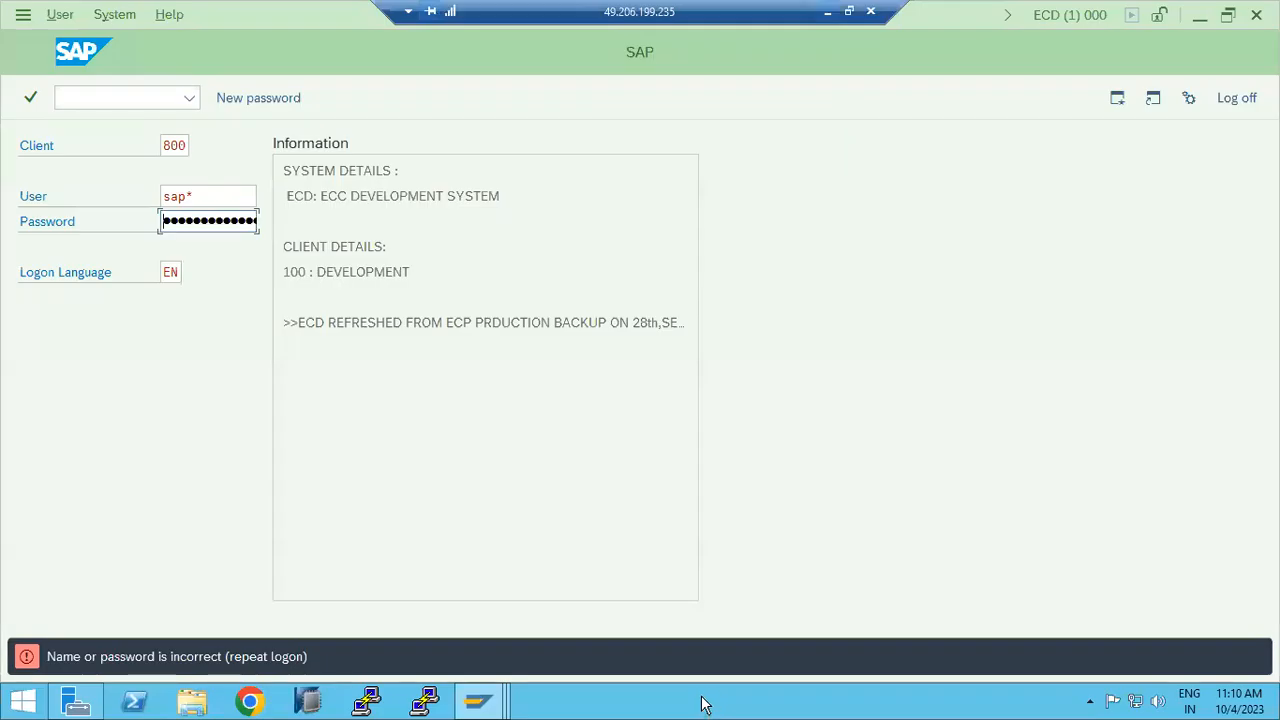
pyautogui.click(188, 146)
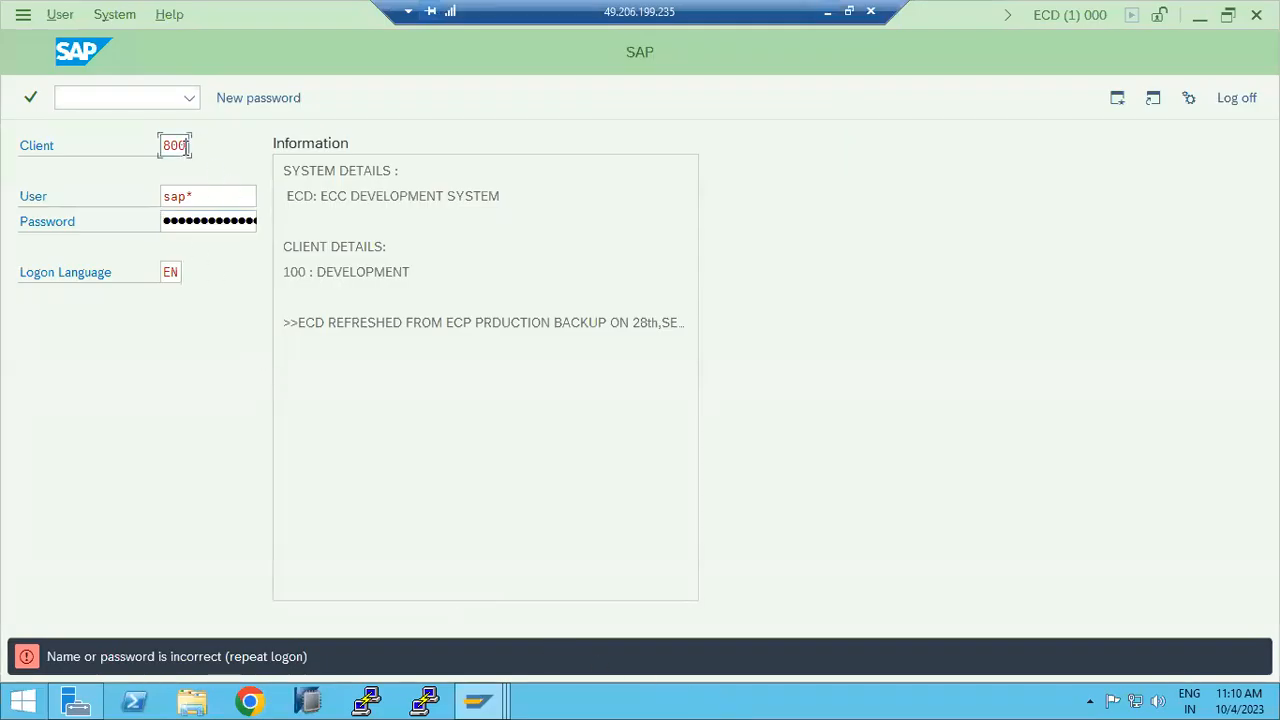
pyautogui.doubleClick(192, 145)
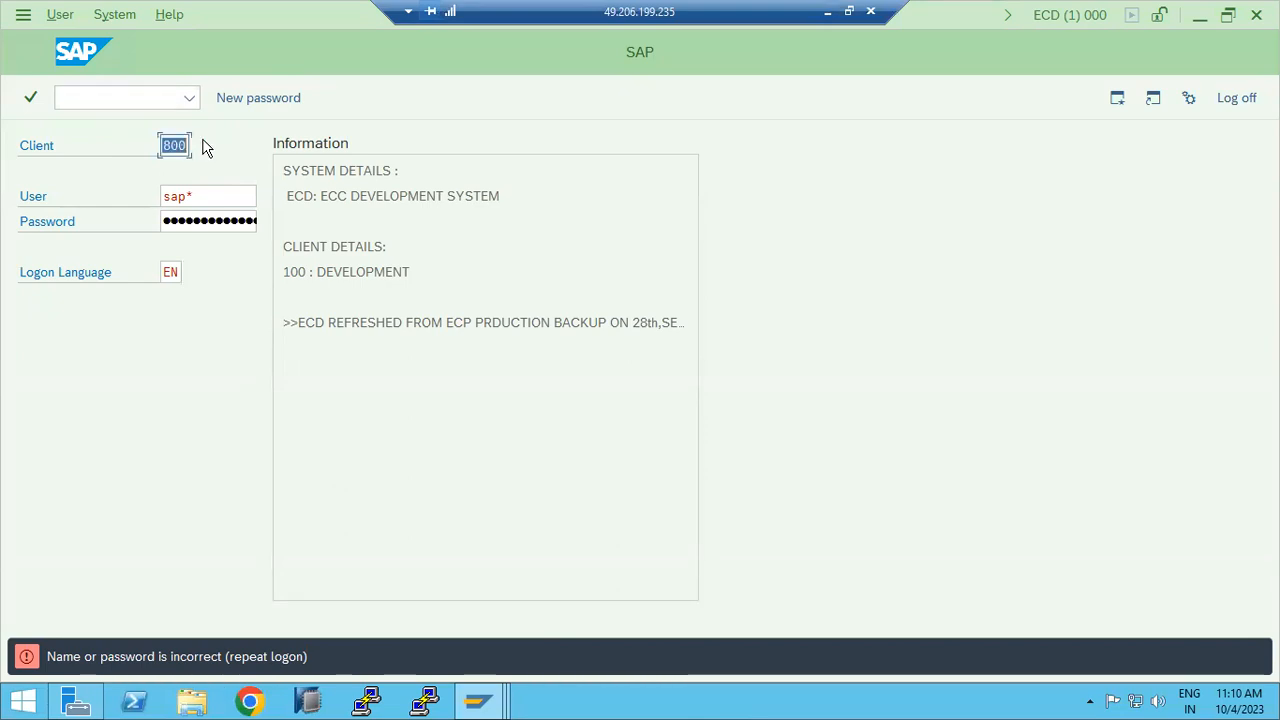
pyautogui.press('BackSpace')
pyautogui.click(180, 202)
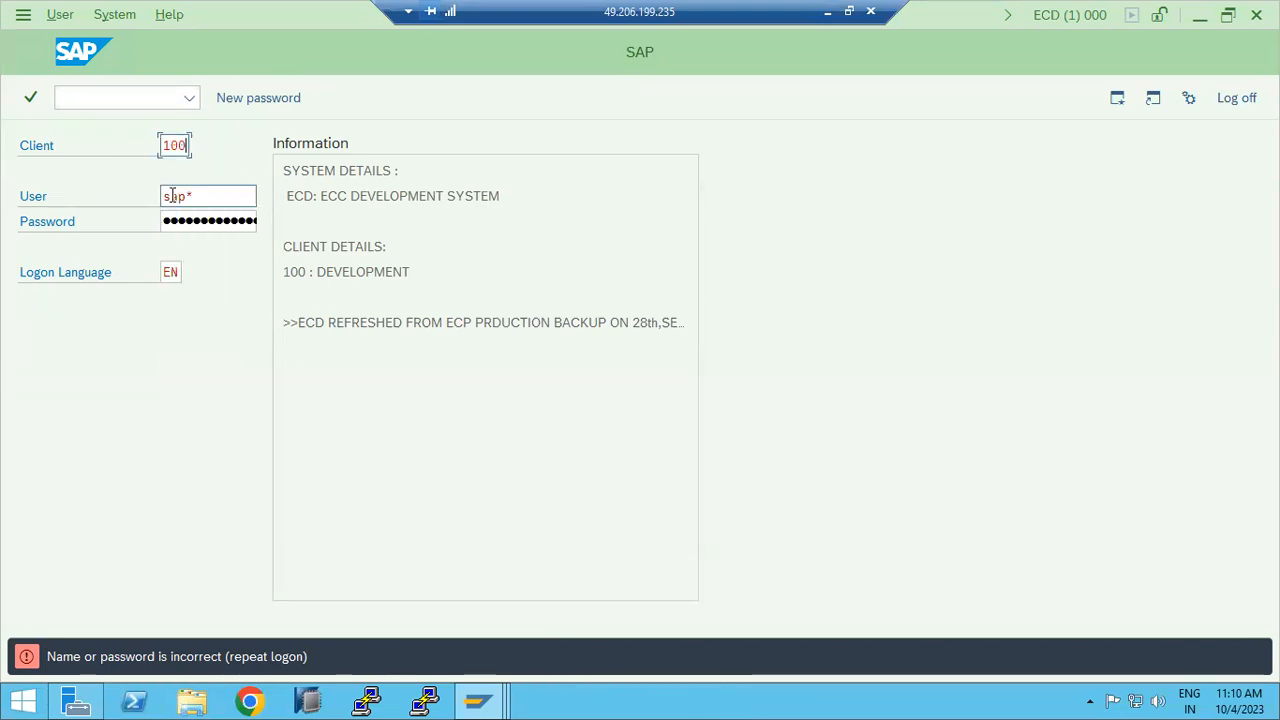
pyautogui.click(210, 197)
pyautogui.doubleClick(210, 197)
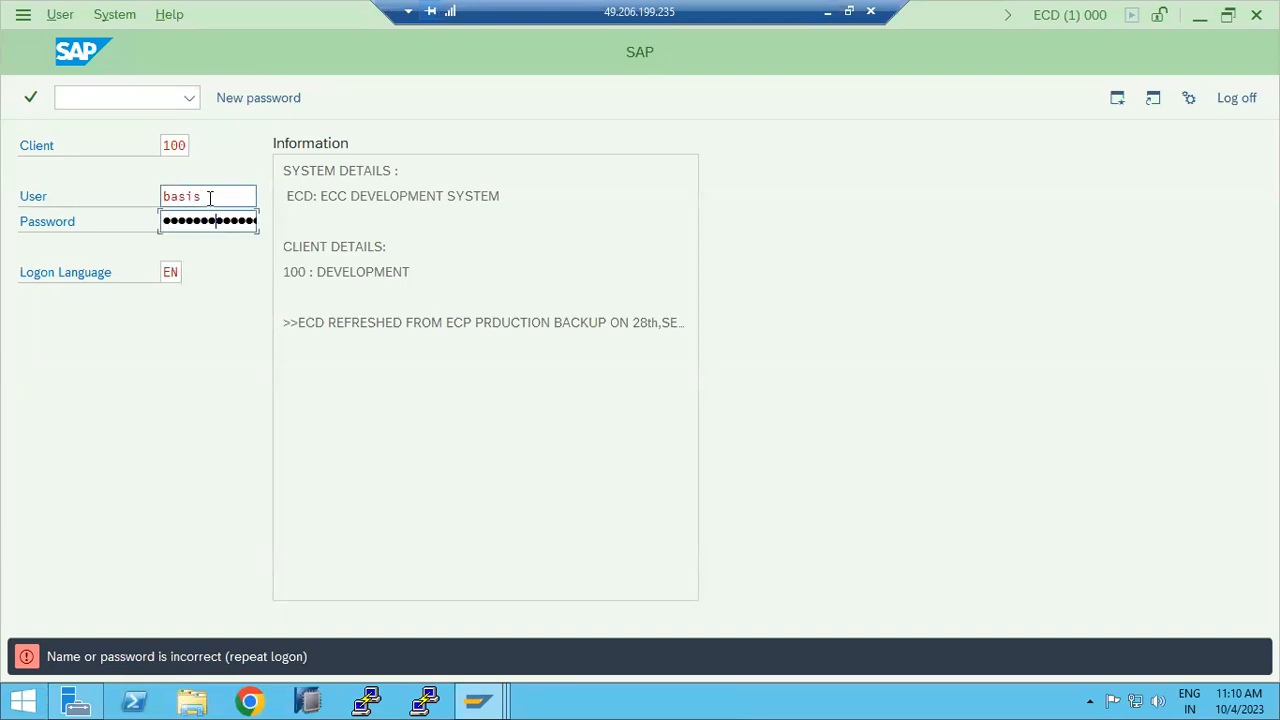
# Step: Submit the logon to client 100 of the ECD development system
pyautogui.press('Return')
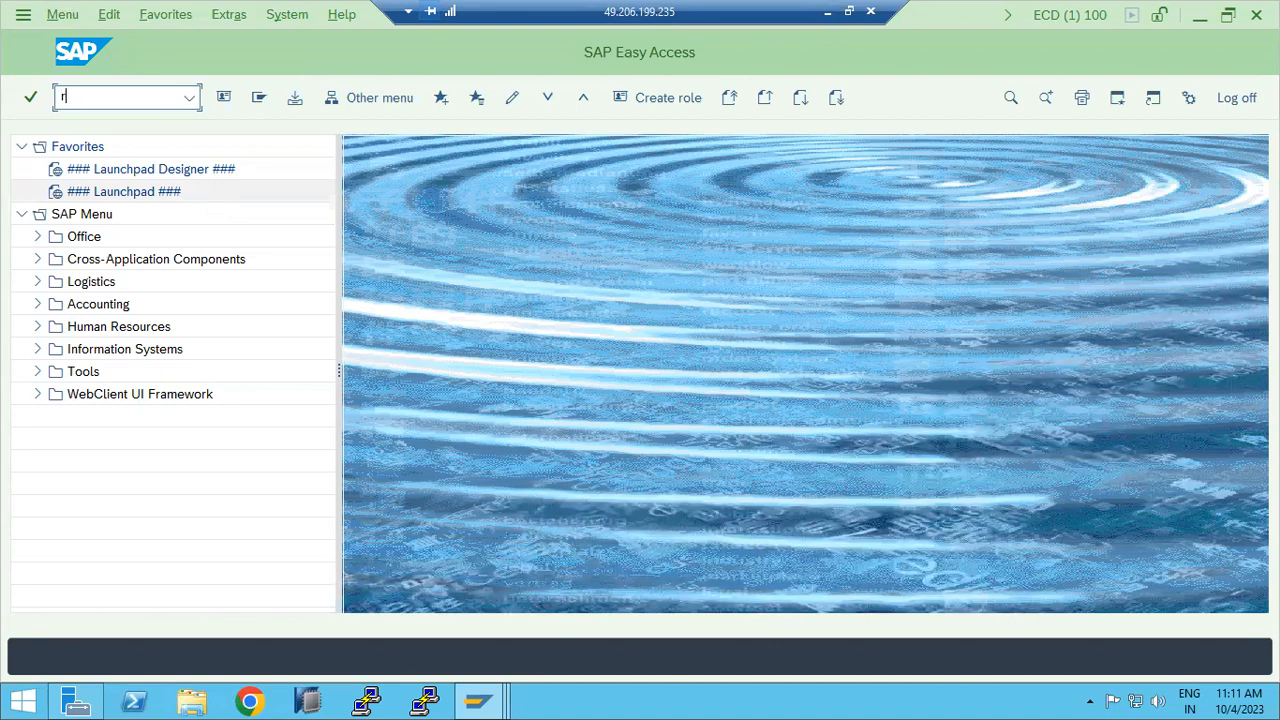
# Step: Run RZ10 and look up profiles, dismissing the 'No profile found' notice
pyautogui.write('rz10')
pyautogui.press('Return')
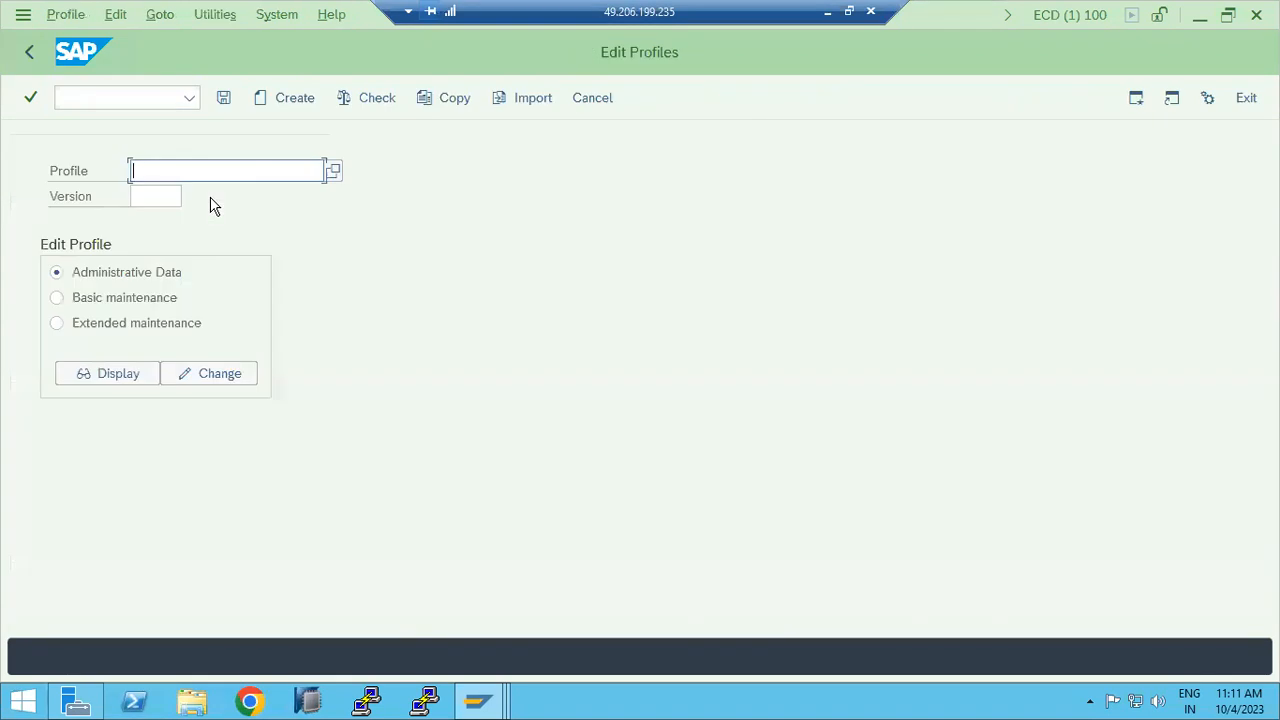
pyautogui.click(334, 171)
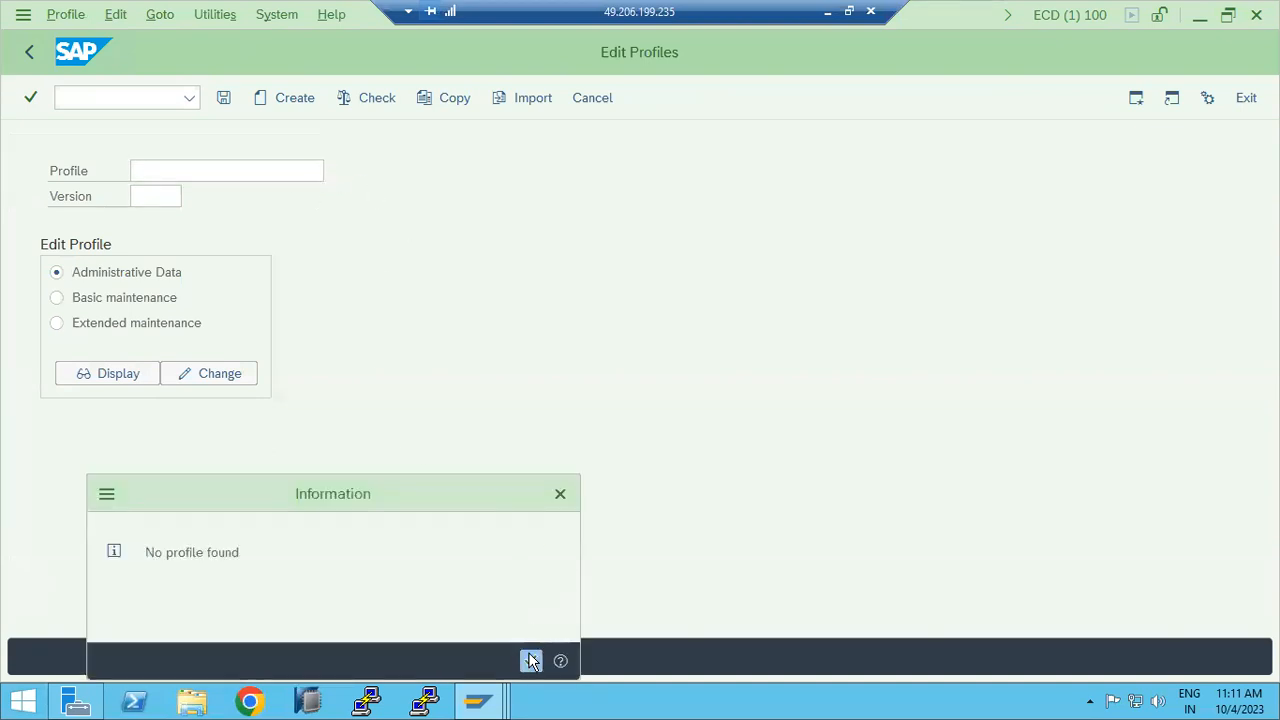
pyautogui.click(530, 655)
# Step: Import profiles of active servers, which ends in a DBSQL_DUPLICATE_KEY_ERROR dump
pyautogui.click(228, 18)
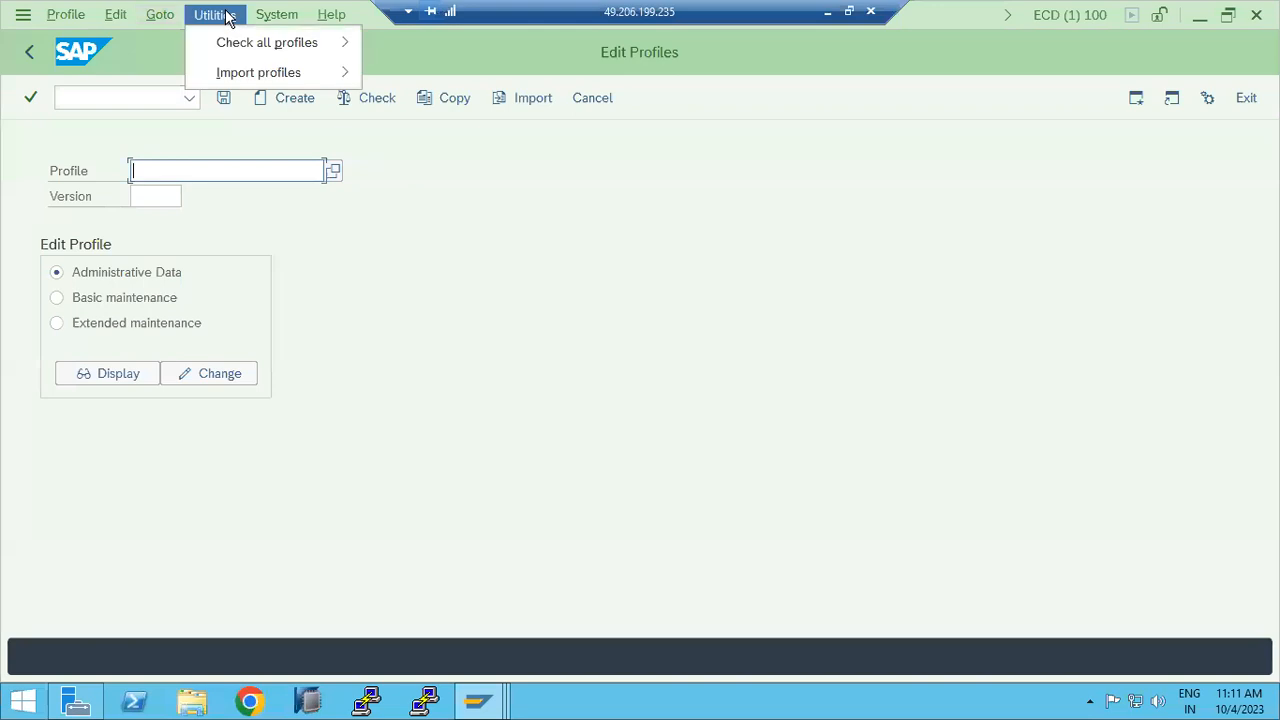
pyautogui.moveTo(268, 72)
pyautogui.click(436, 72)
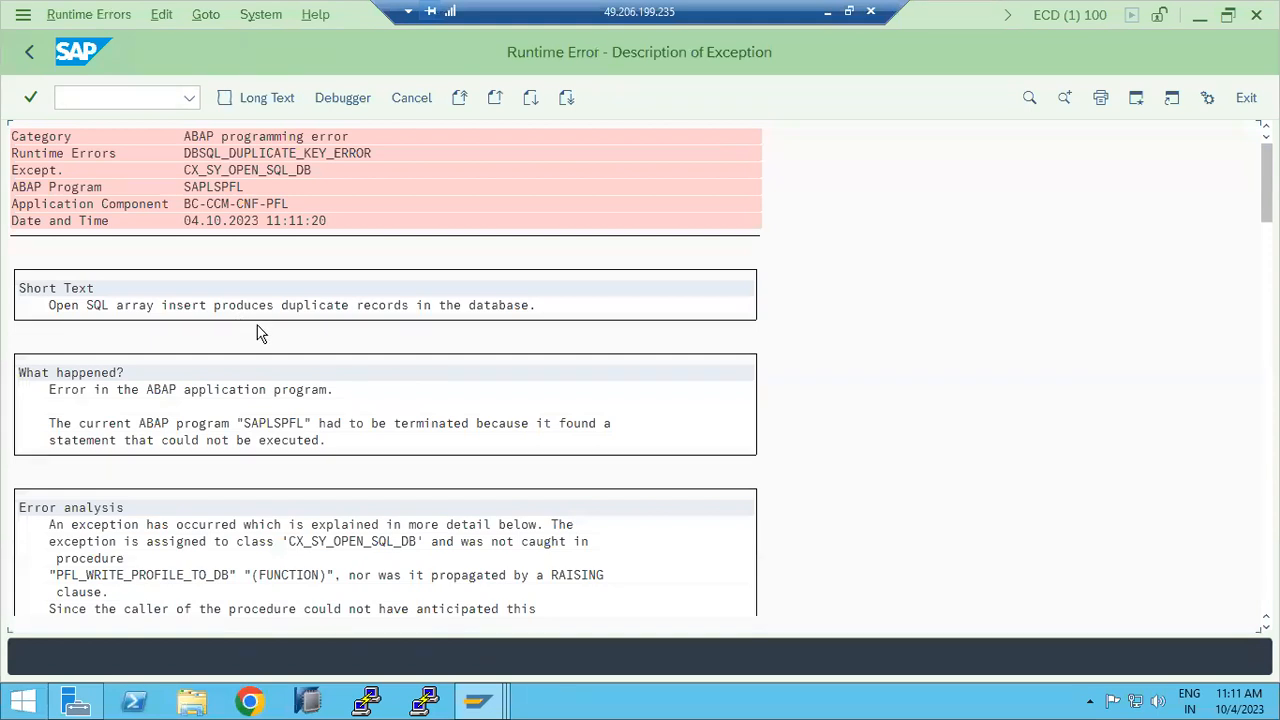
# Step: Leave the runtime error and rerun RZ10, closing the 'No profile found' notice again
pyautogui.click(28, 55)
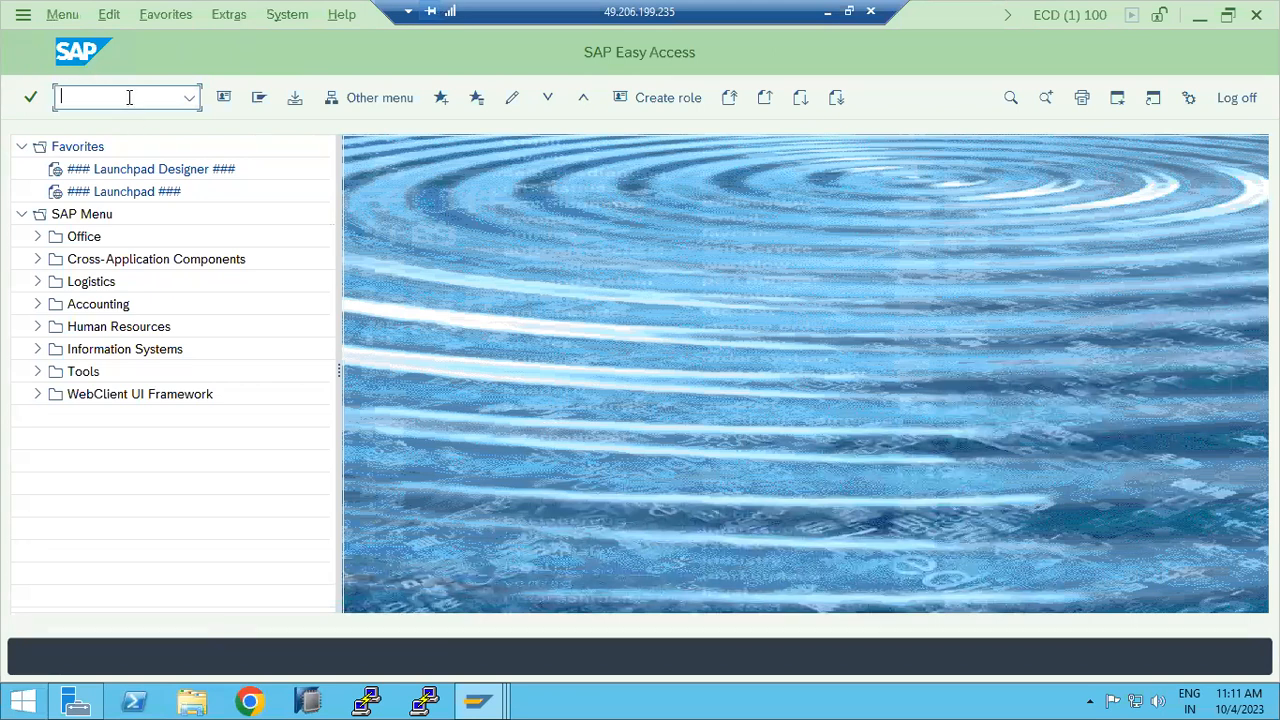
pyautogui.write('rz1')
pyautogui.press('Return')
pyautogui.write('rz10')
pyautogui.press('Return')
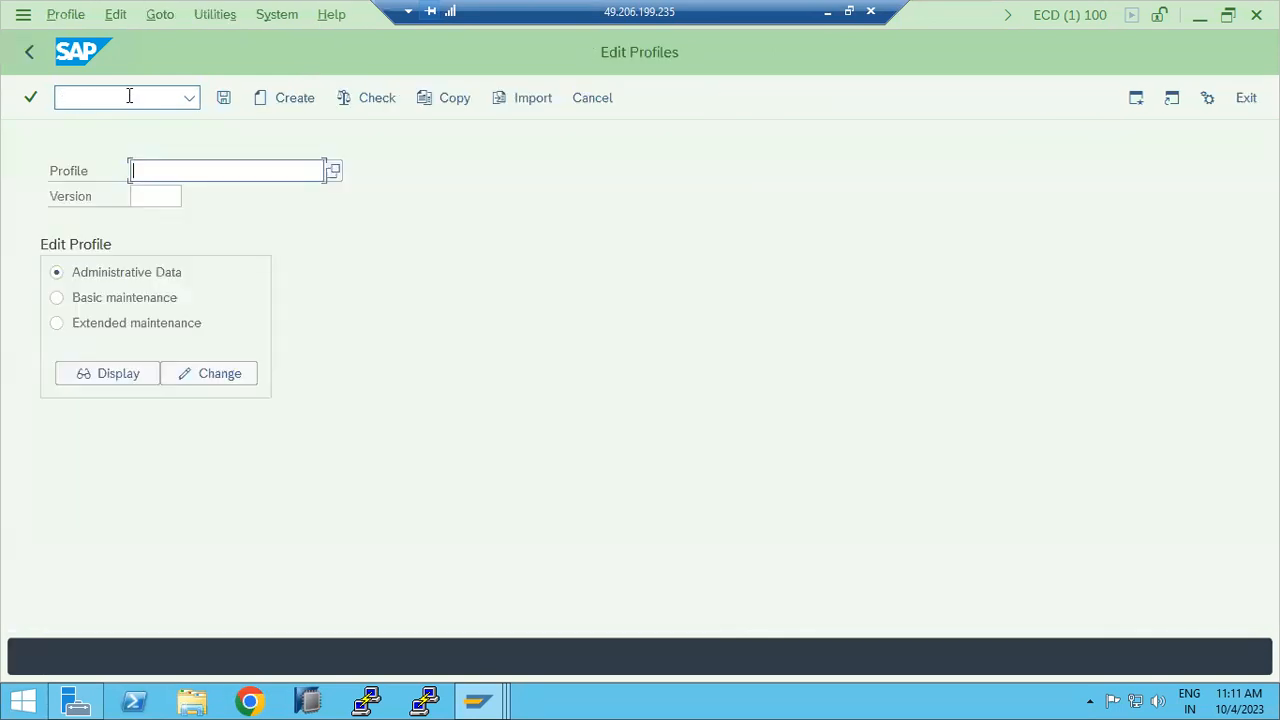
pyautogui.click(335, 175)
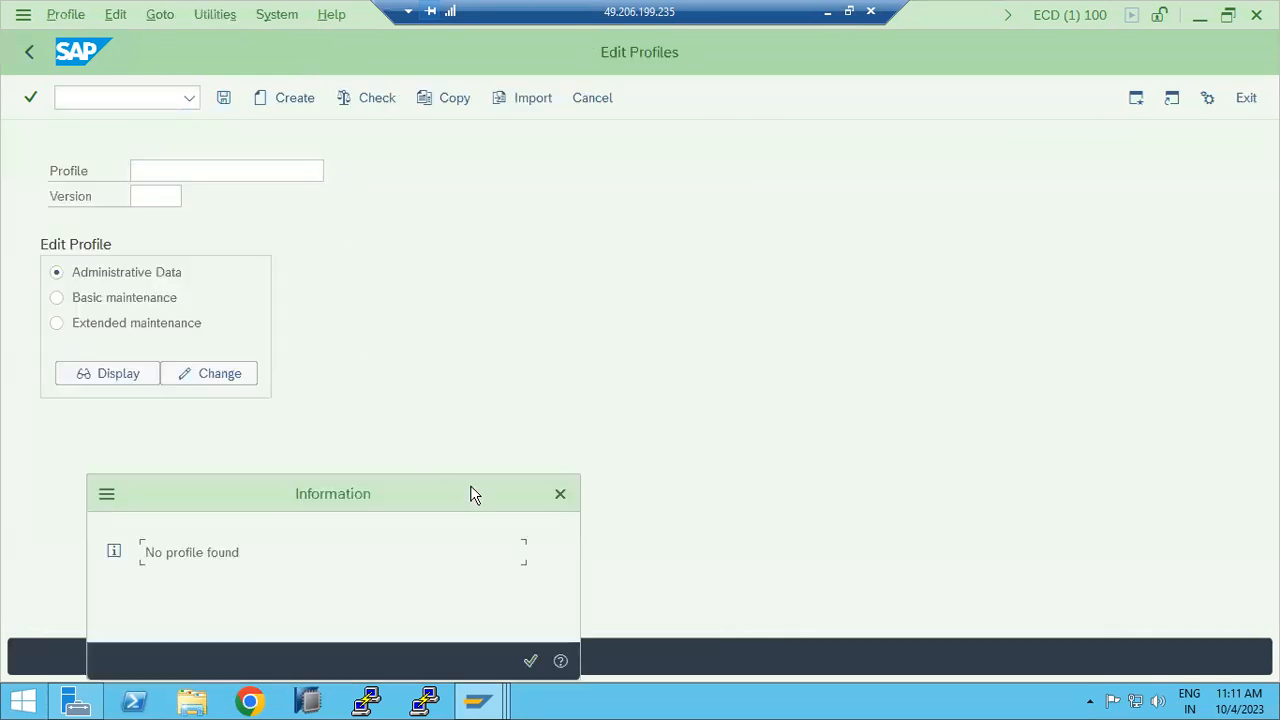
pyautogui.click(564, 500)
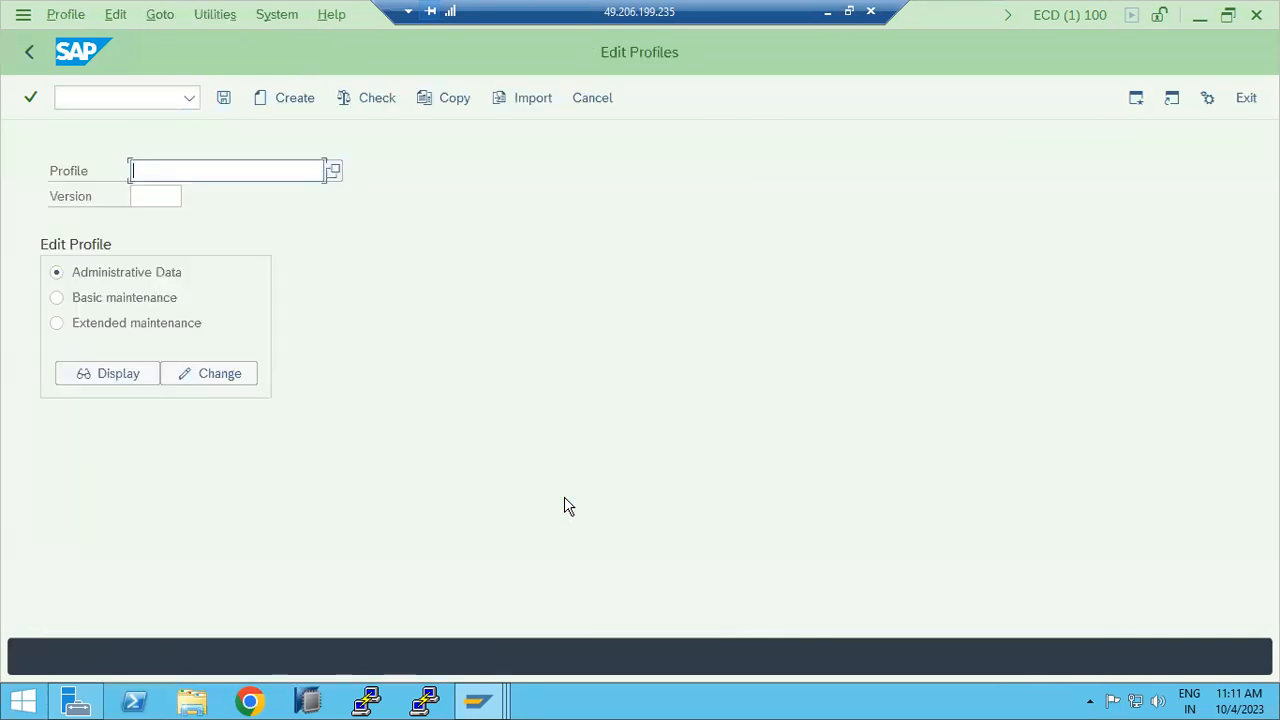
# Step: Explore the profile menus and try deleting an individual profile; still no profiles are found
pyautogui.click(117, 17)
pyautogui.moveTo(157, 20)
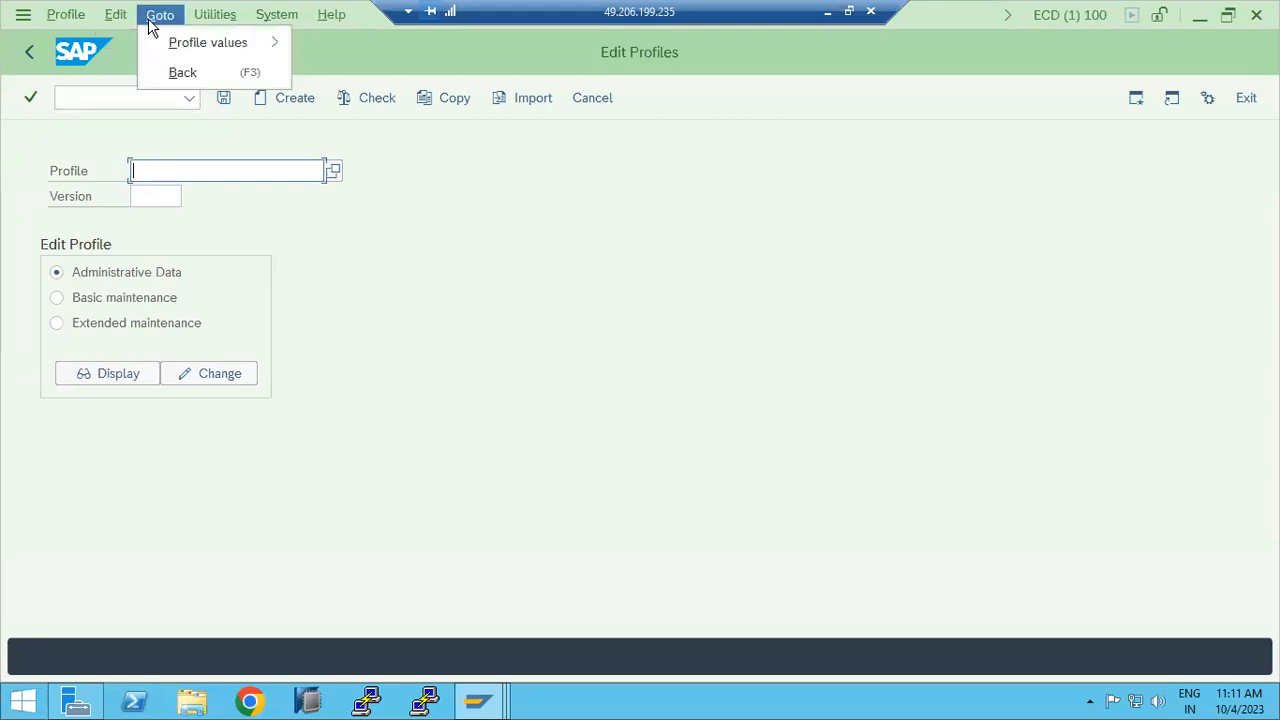
pyautogui.moveTo(71, 19)
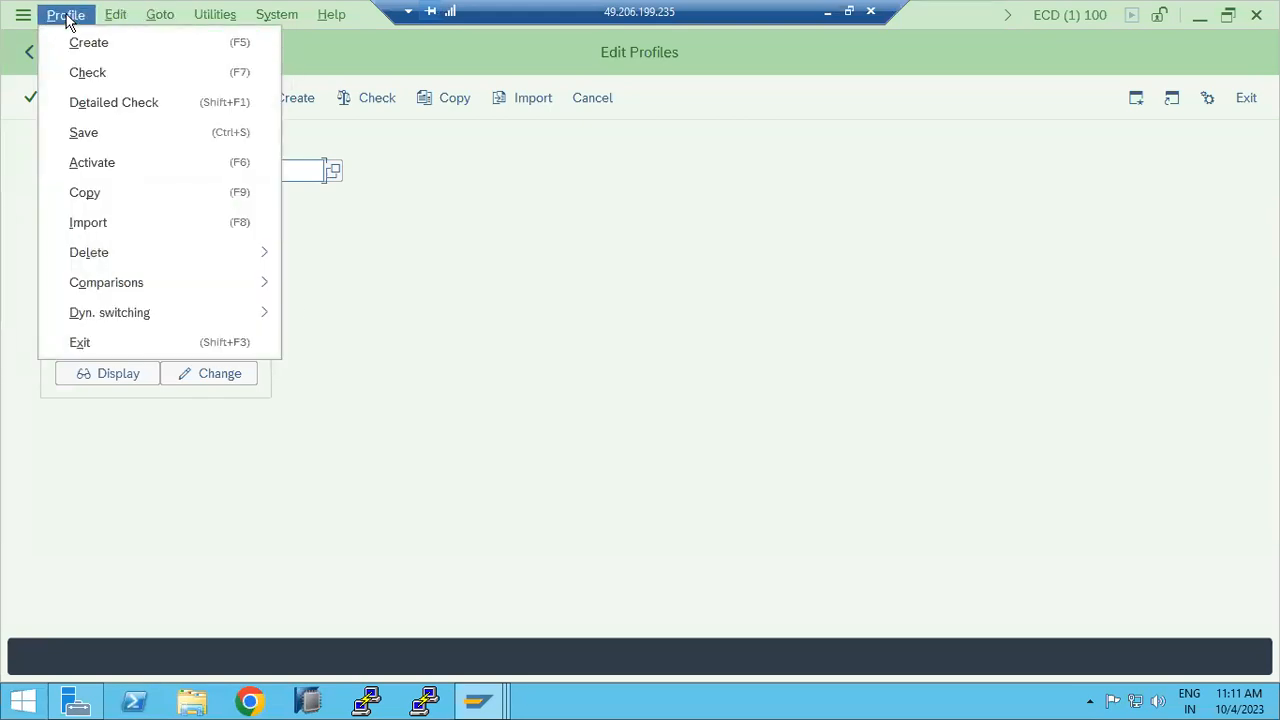
pyautogui.moveTo(206, 251)
pyautogui.click(334, 260)
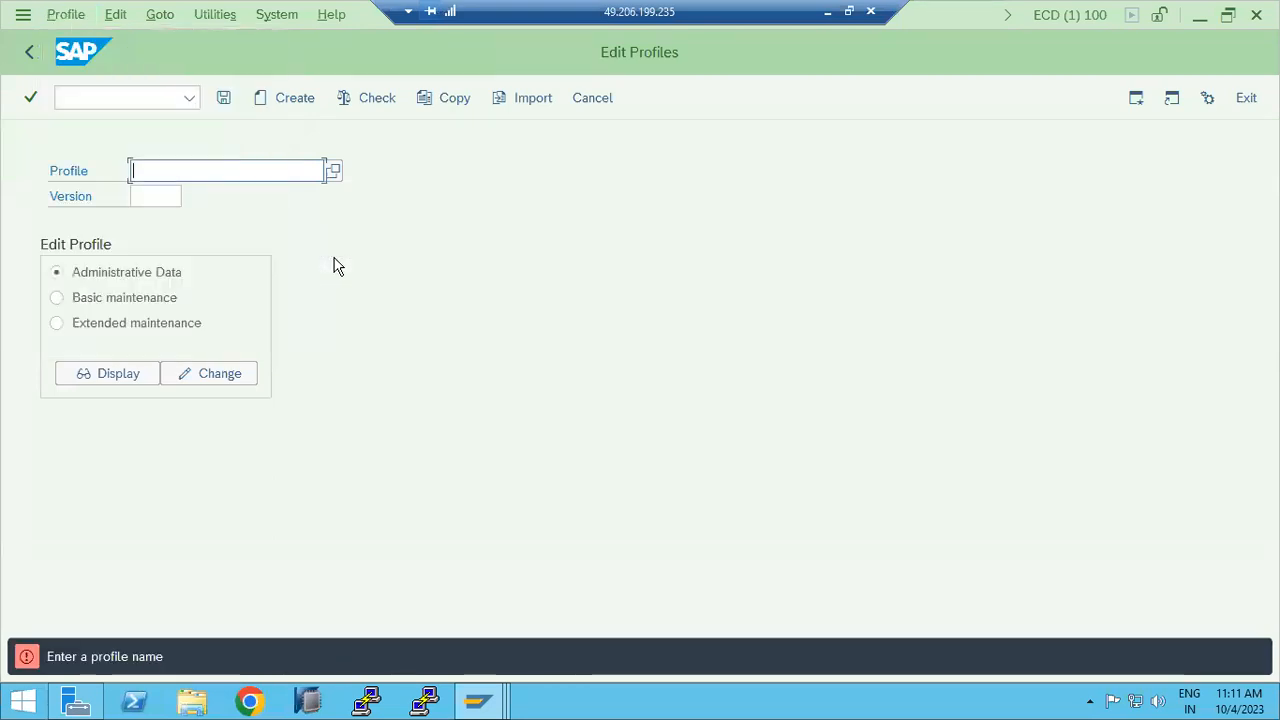
pyautogui.click(336, 178)
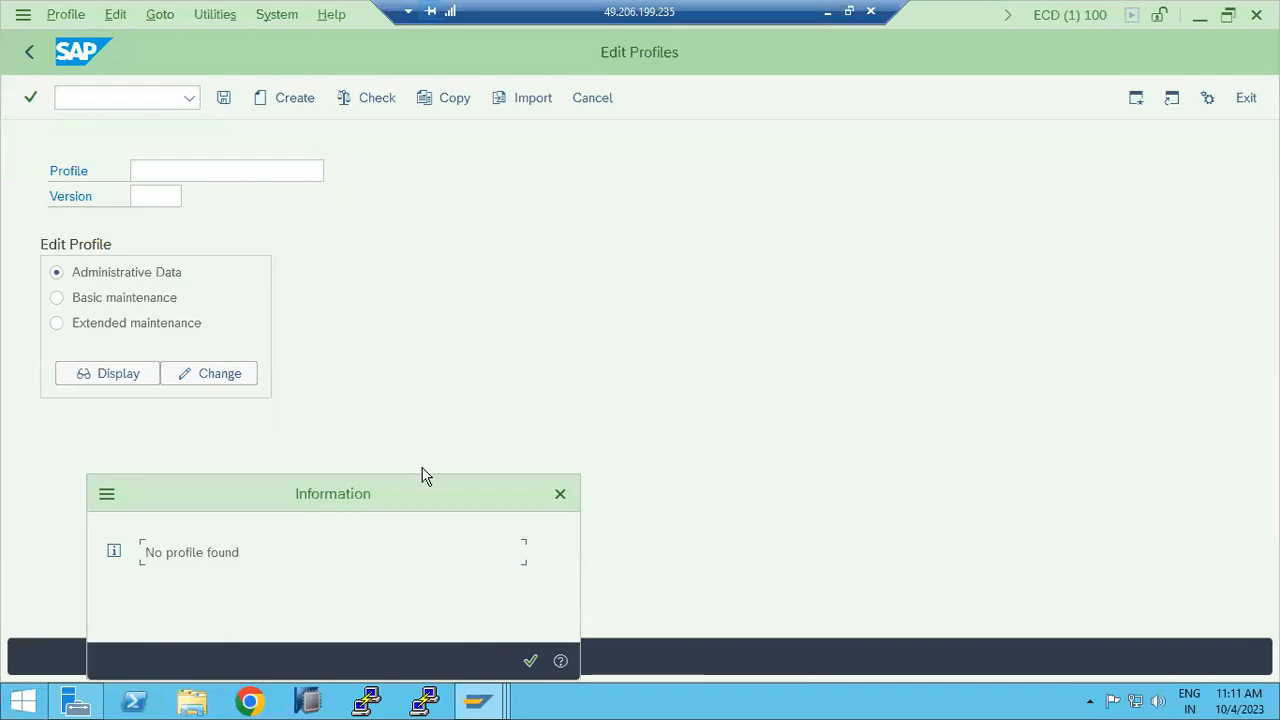
pyautogui.click(531, 661)
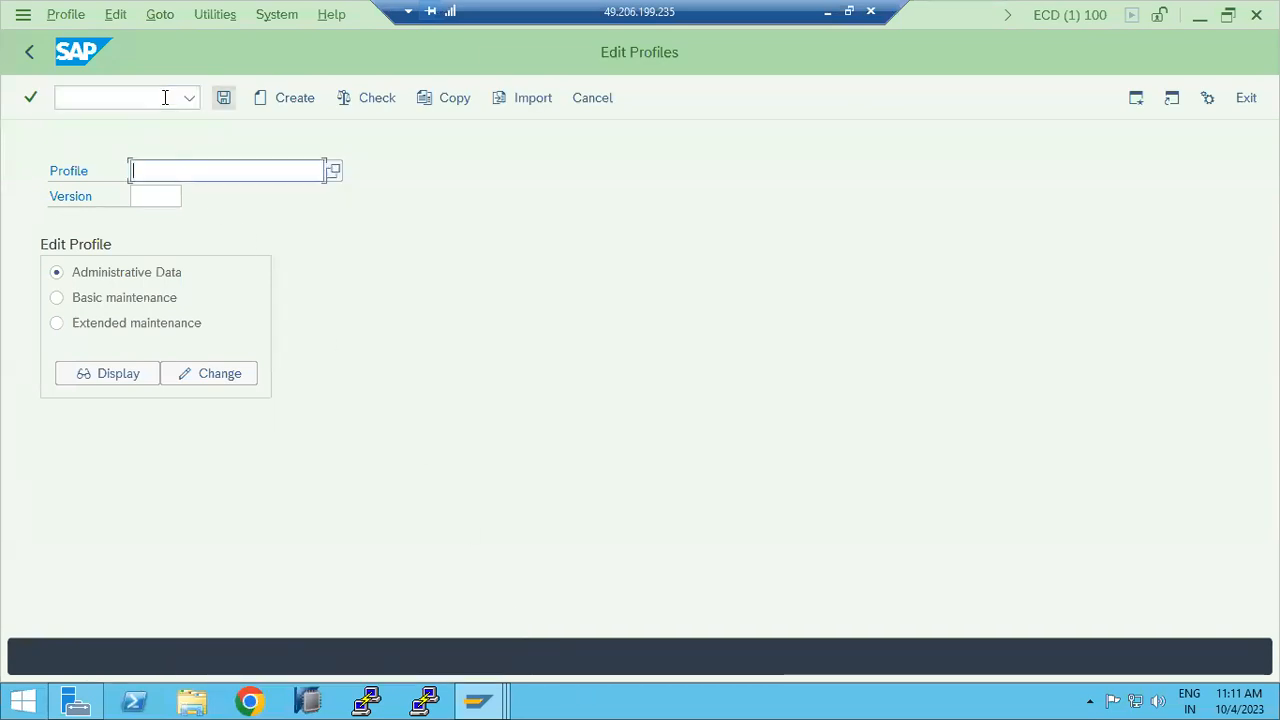
# Step: Return to the main menu, reopen RZ10 and select Extended maintenance
pyautogui.click(30, 57)
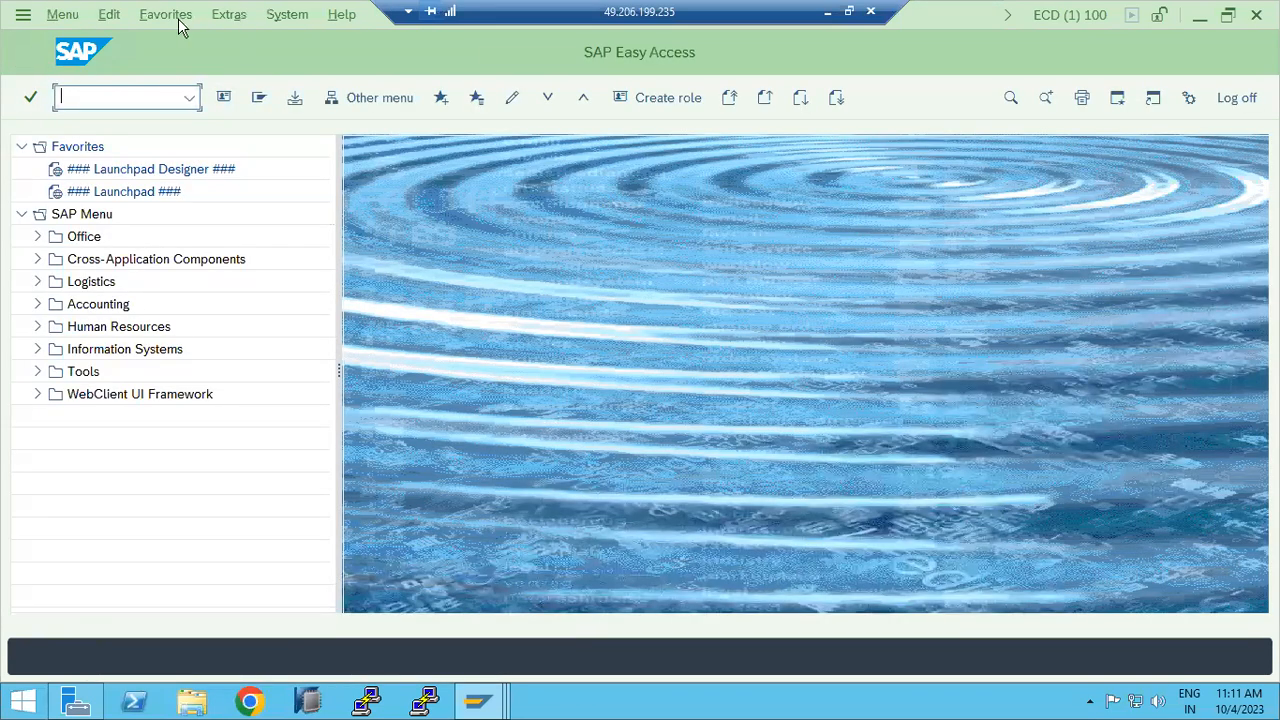
pyautogui.write('rz10')
pyautogui.press('Return')
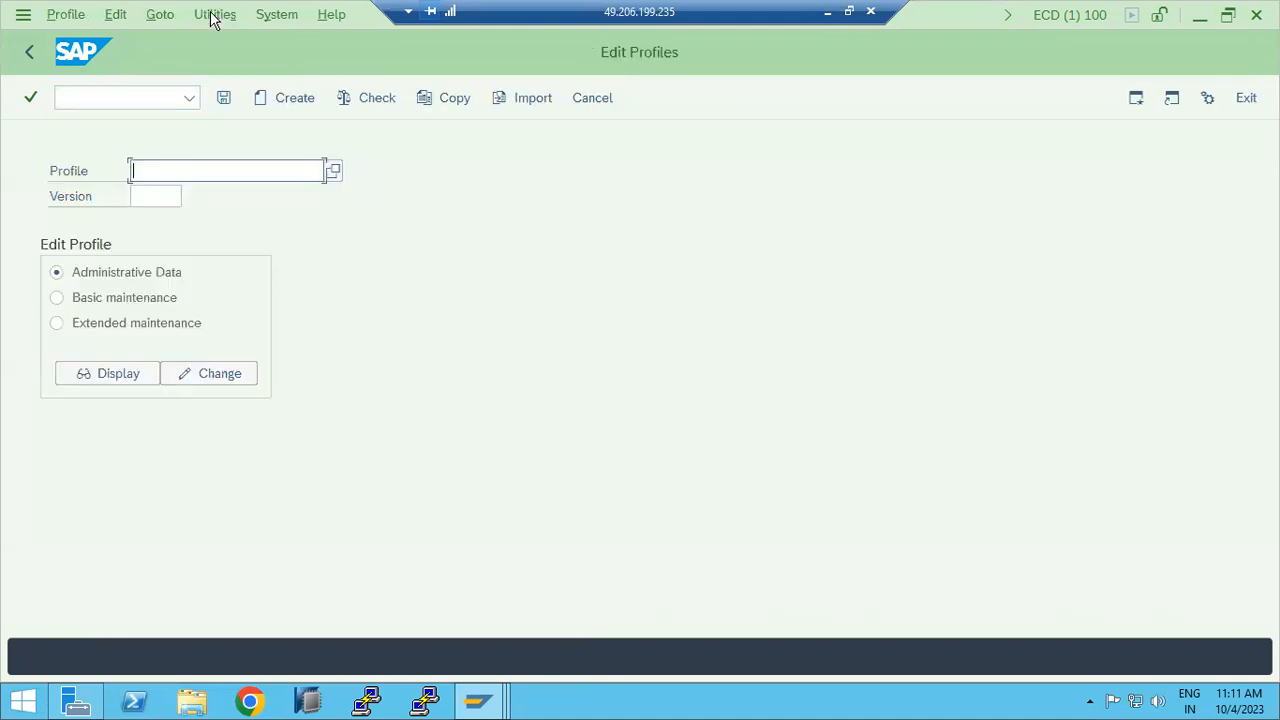
pyautogui.click(332, 170)
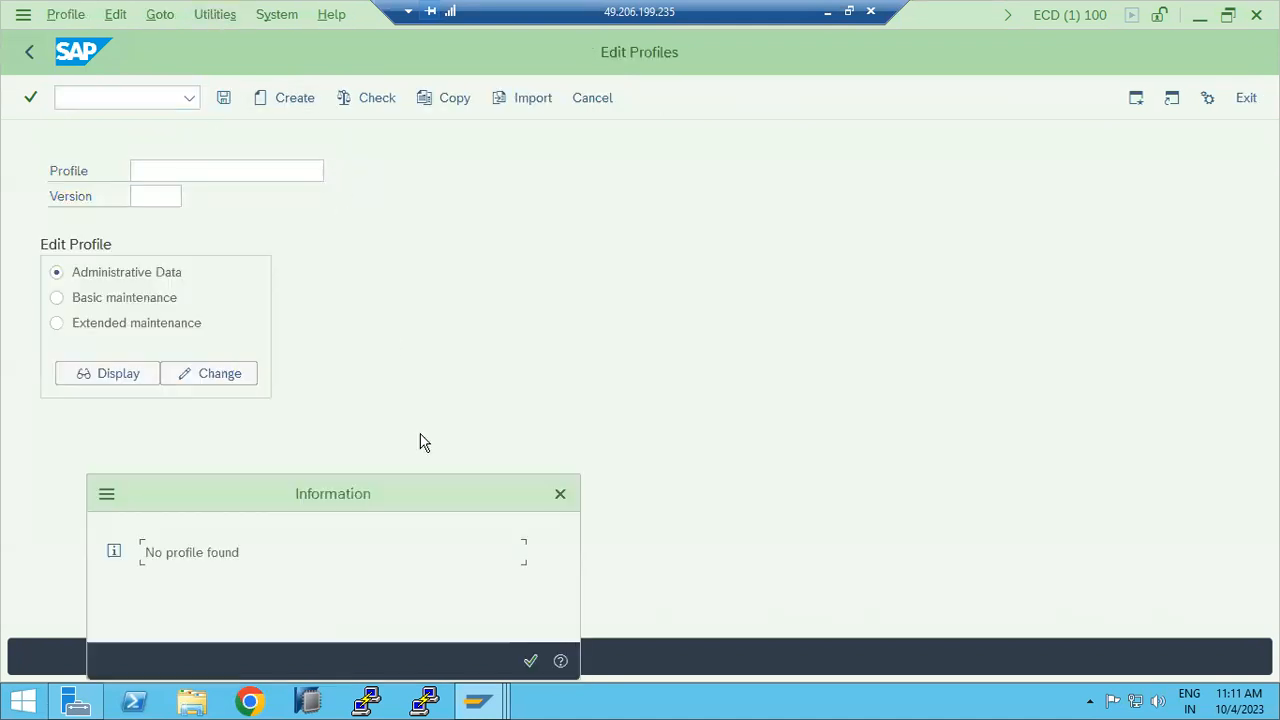
pyautogui.click(530, 660)
pyautogui.click(133, 327)
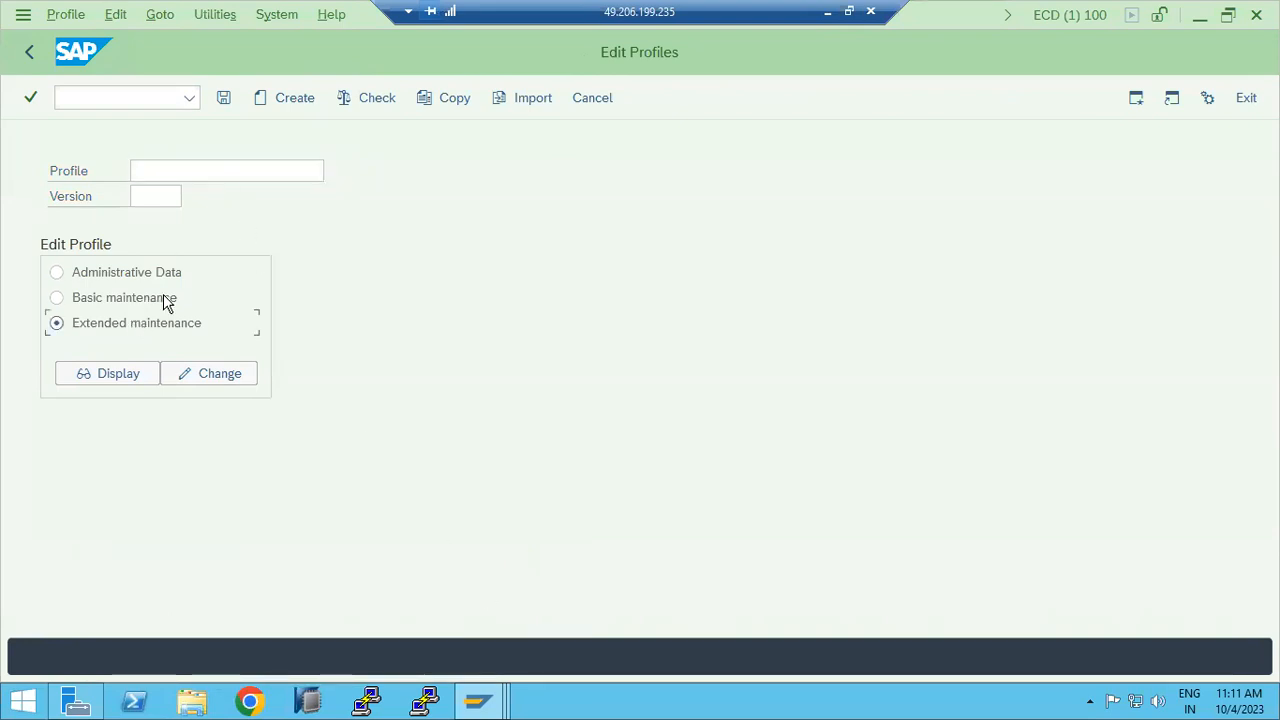
# Step: Check all profiles of active servers; only rdisp/tolerate_loopback_addr is flagged as unknown
pyautogui.click(216, 18)
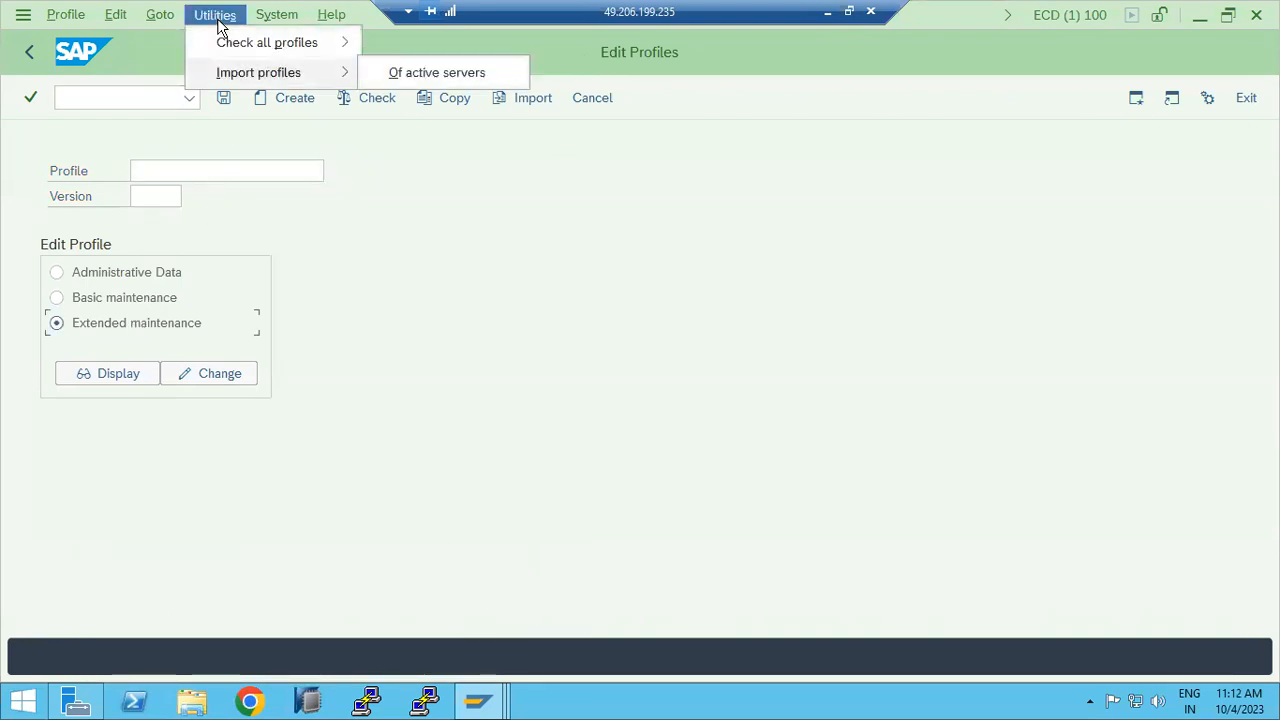
pyautogui.moveTo(267, 43)
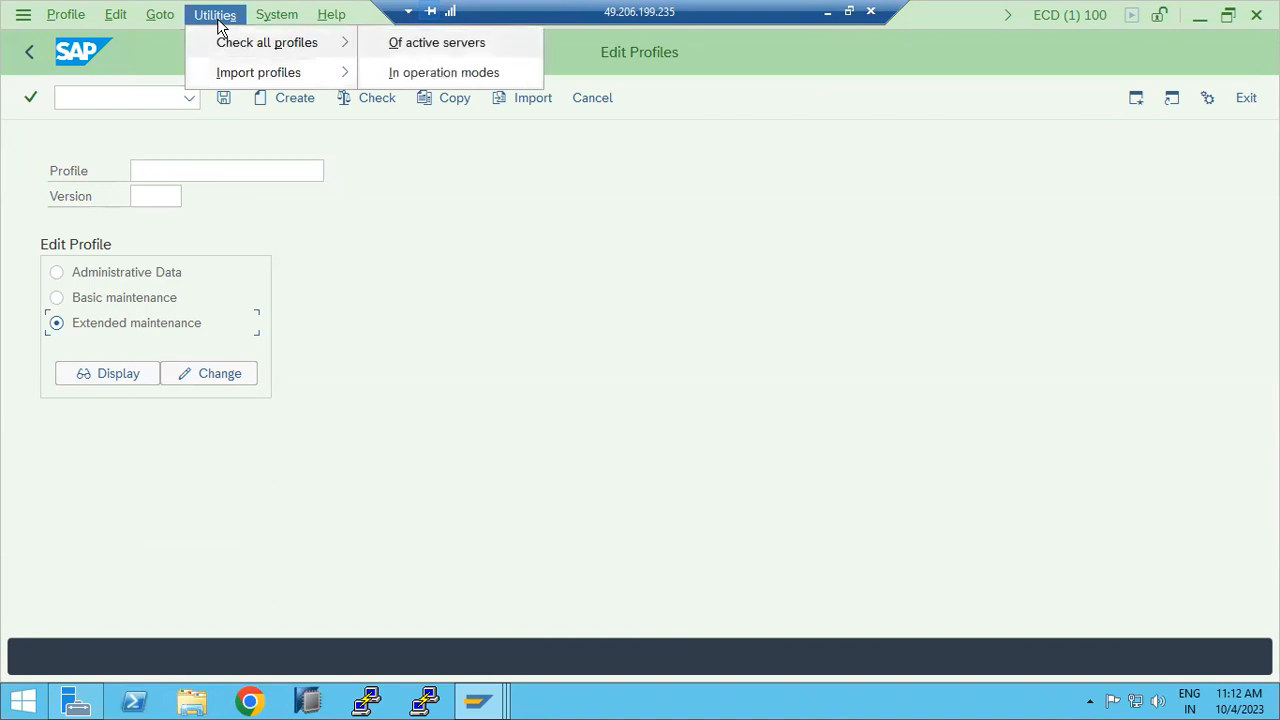
pyautogui.click(436, 42)
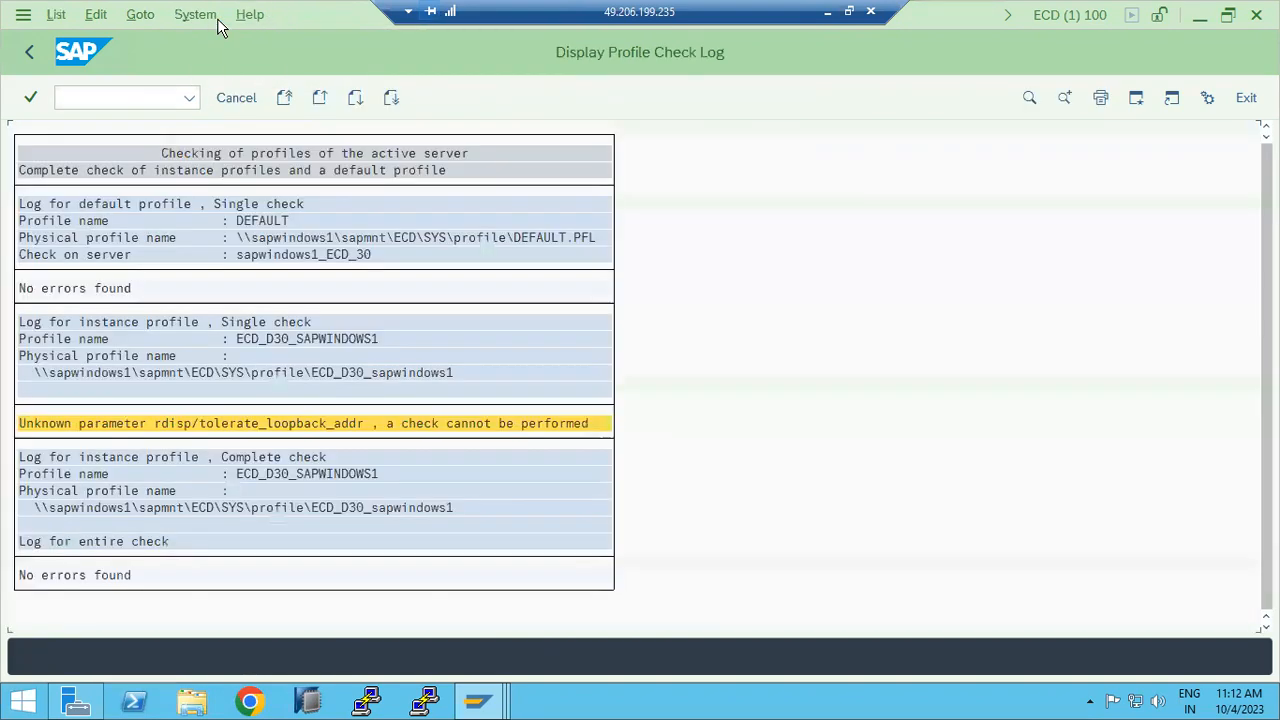
pyautogui.click(309, 367)
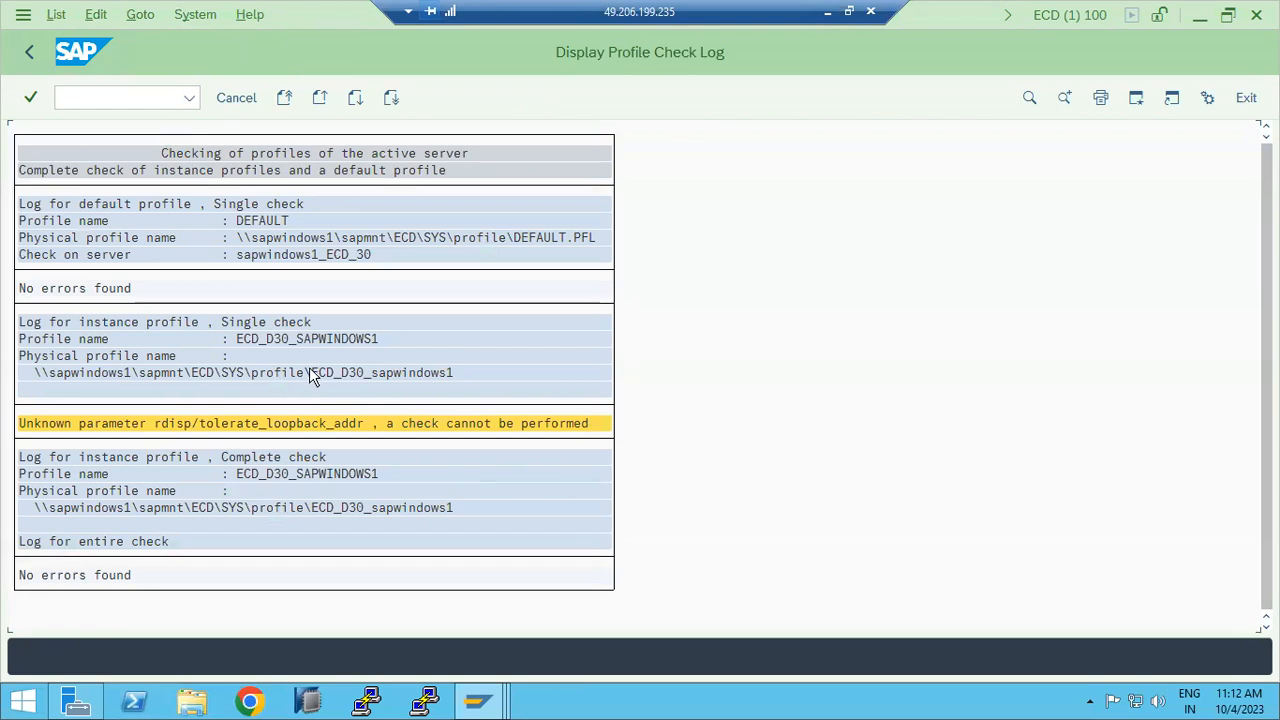
pyautogui.click(29, 51)
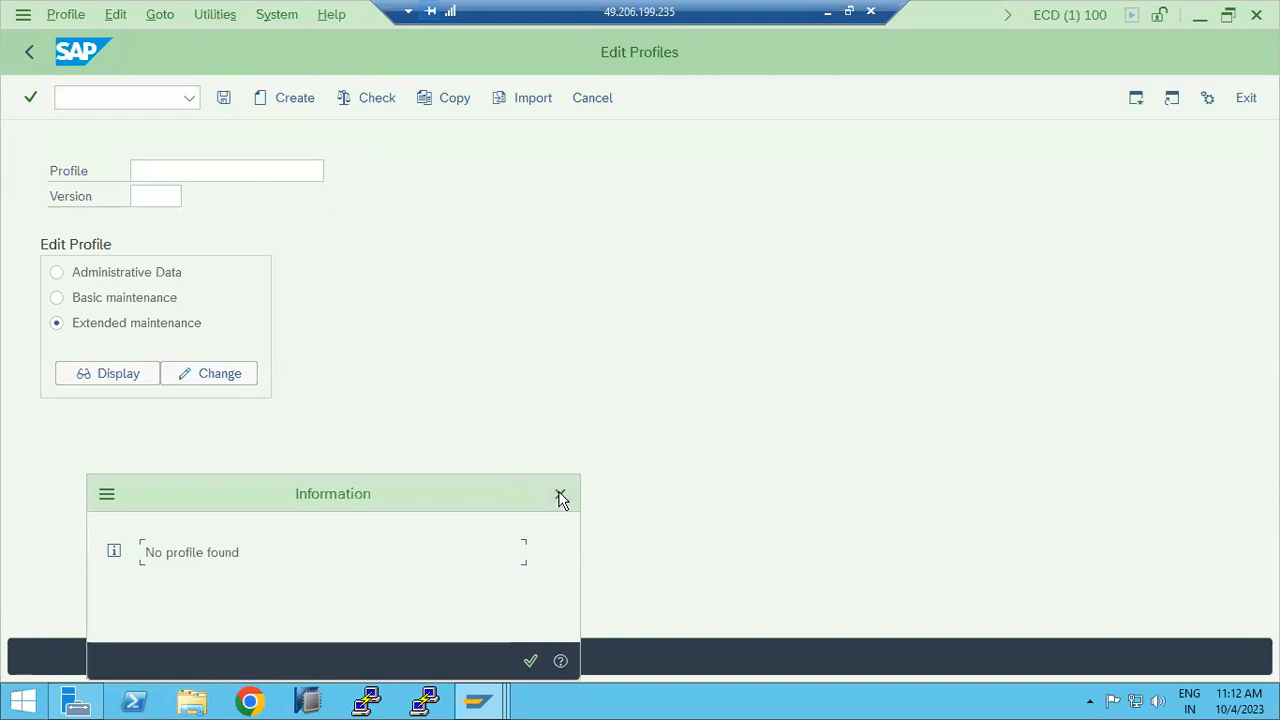
pyautogui.click(559, 494)
pyautogui.click(214, 18)
pyautogui.moveTo(262, 73)
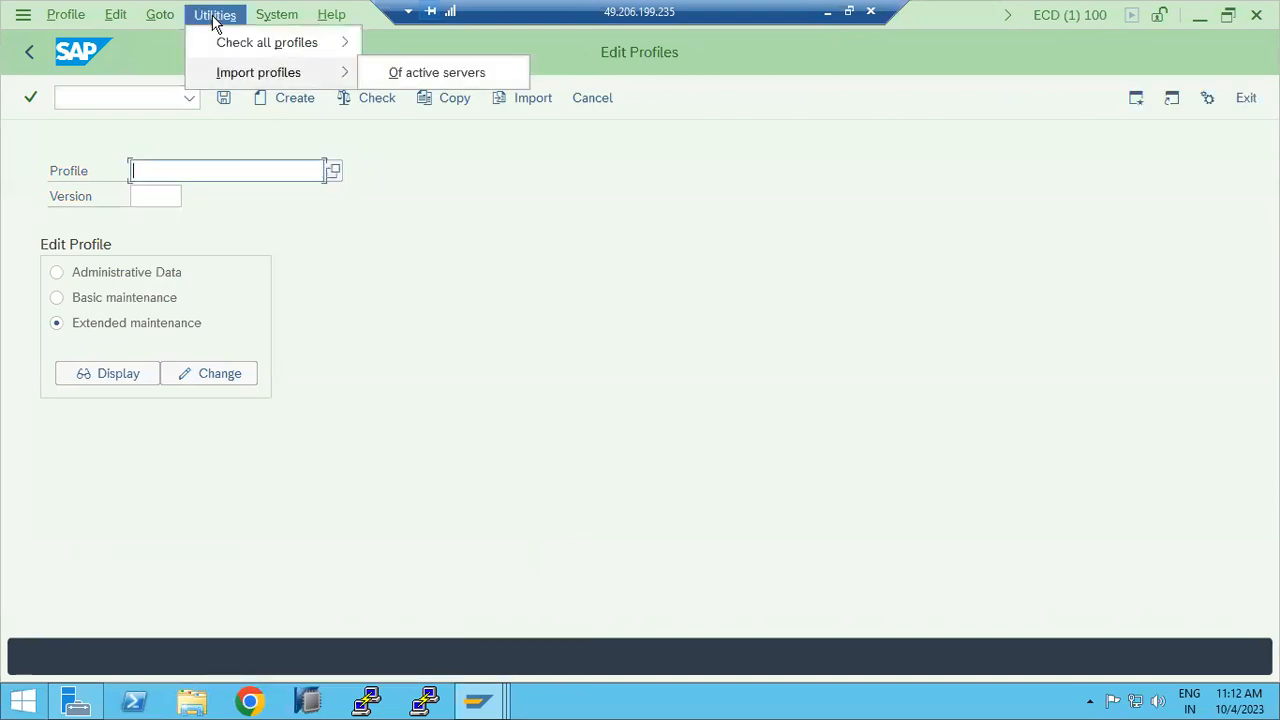
pyautogui.click(425, 73)
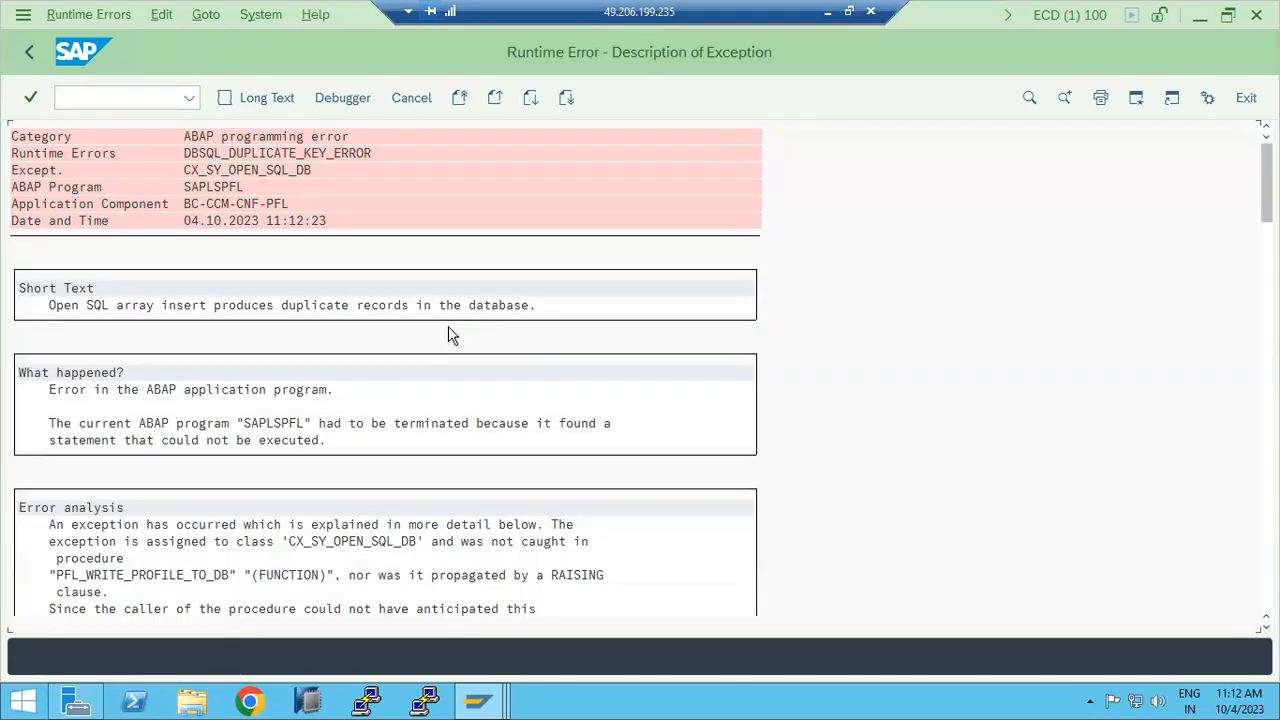
pyautogui.scroll(-3, 434, 423)
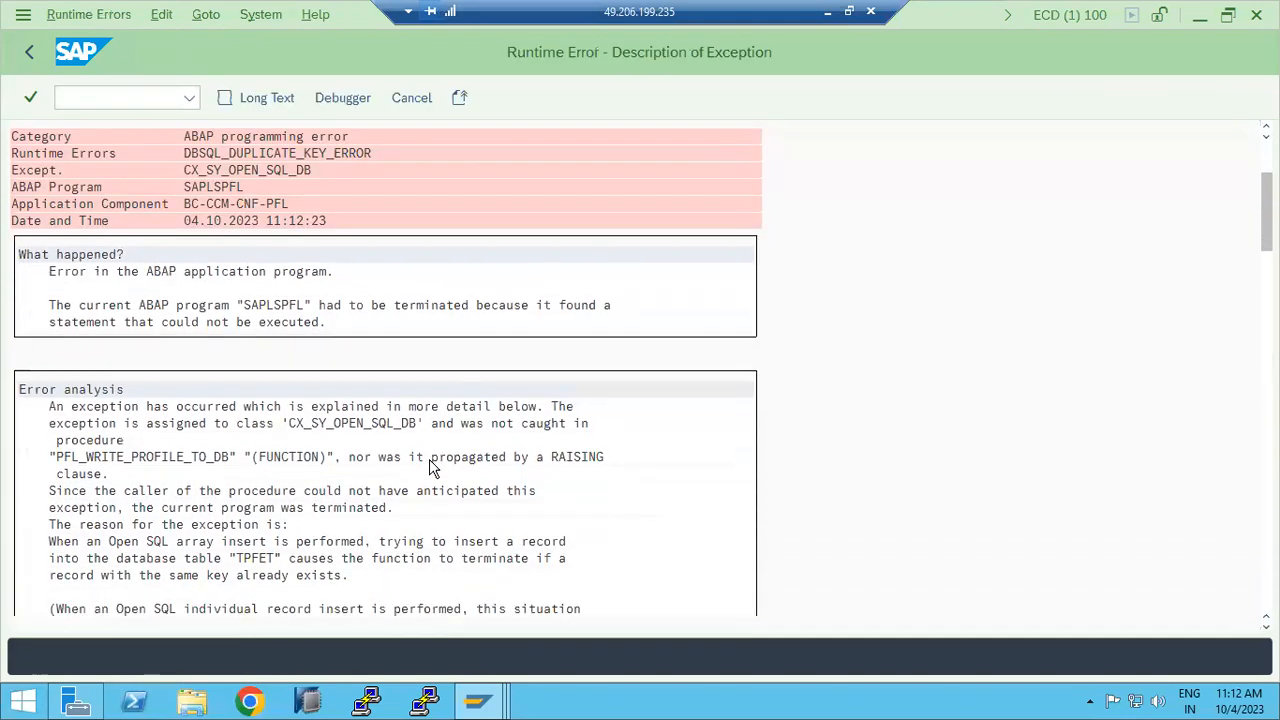
pyautogui.scroll(-1, 431, 466)
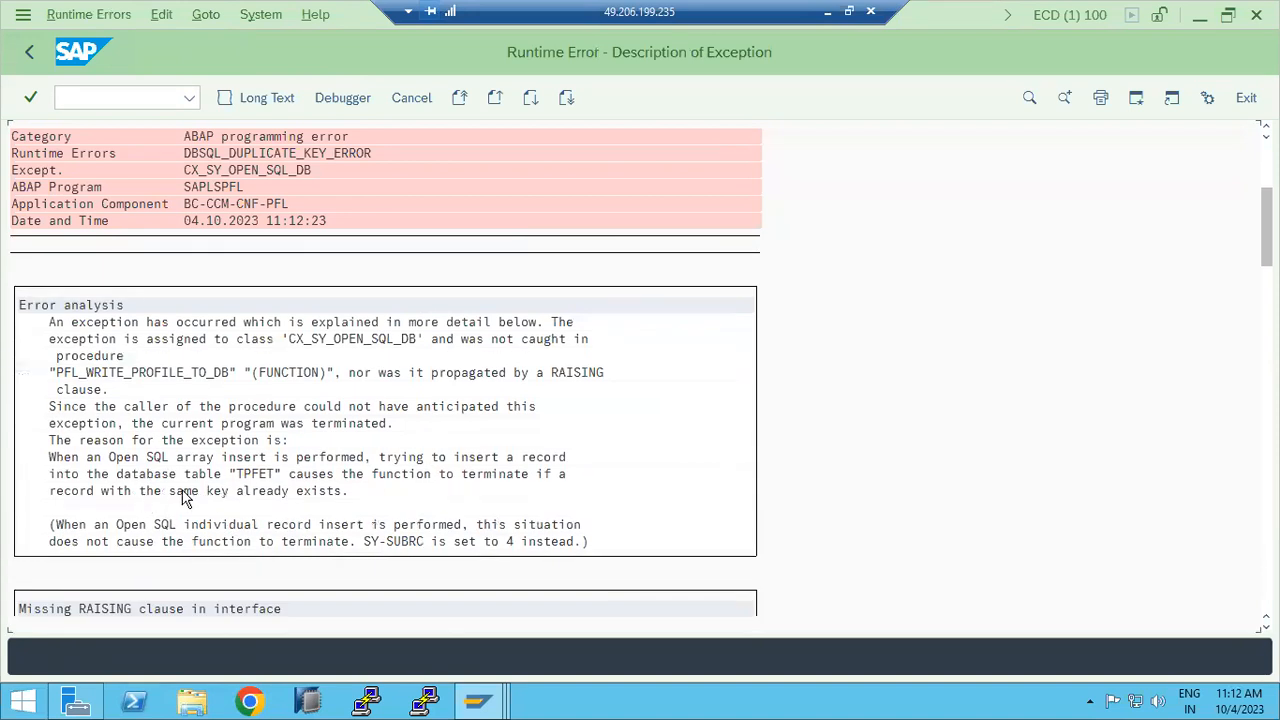
pyautogui.moveTo(251, 470); pyautogui.dragTo(281, 485)
pyautogui.scroll(-4, 341, 492)
pyautogui.scroll(-5, 345, 500)
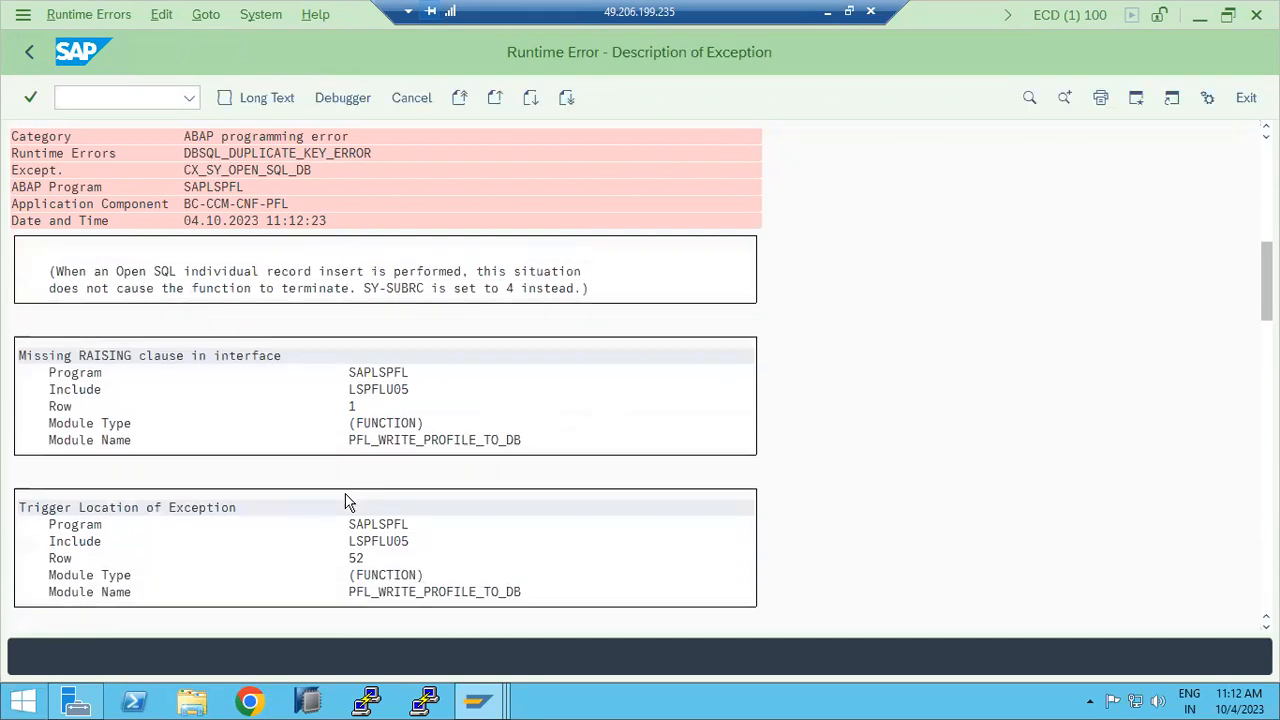
pyautogui.scroll(-4, 312, 492)
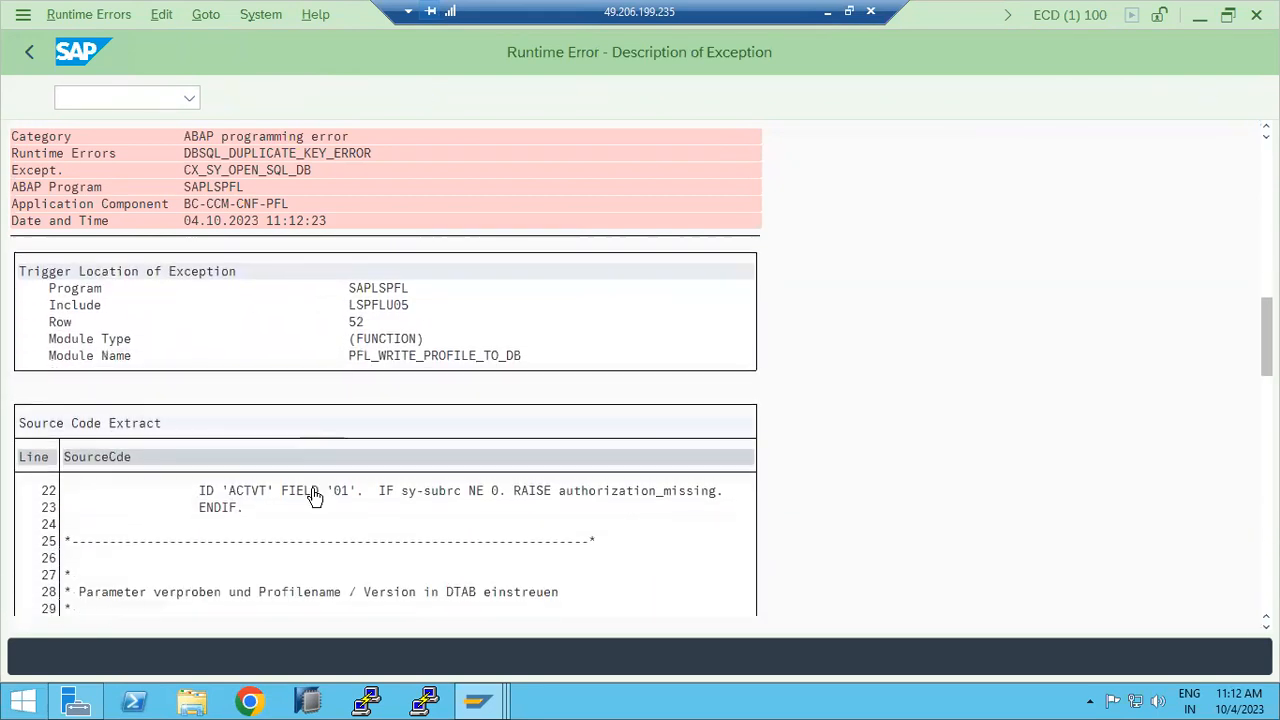
pyautogui.click(29, 52)
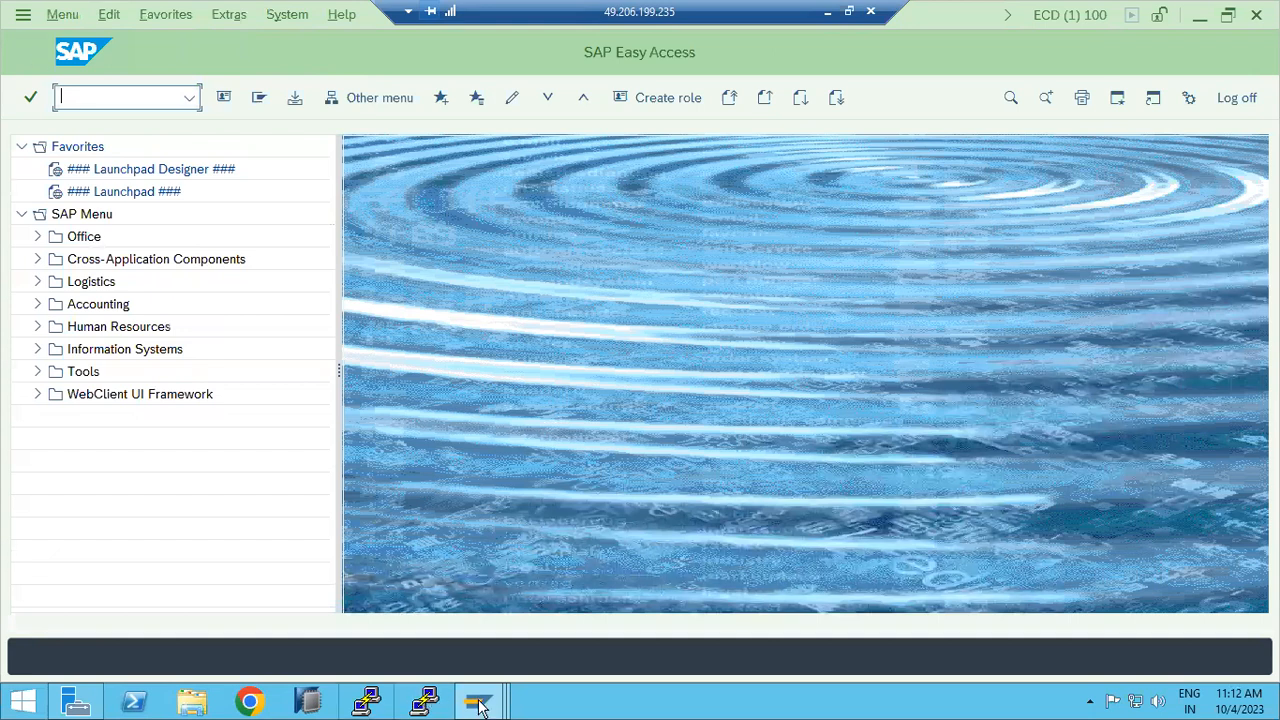
# Step: Log on to SAP ECC PRODUCTION, run RZ10 and list its three profiles
pyautogui.moveTo(366, 703)
pyautogui.click(286, 603)
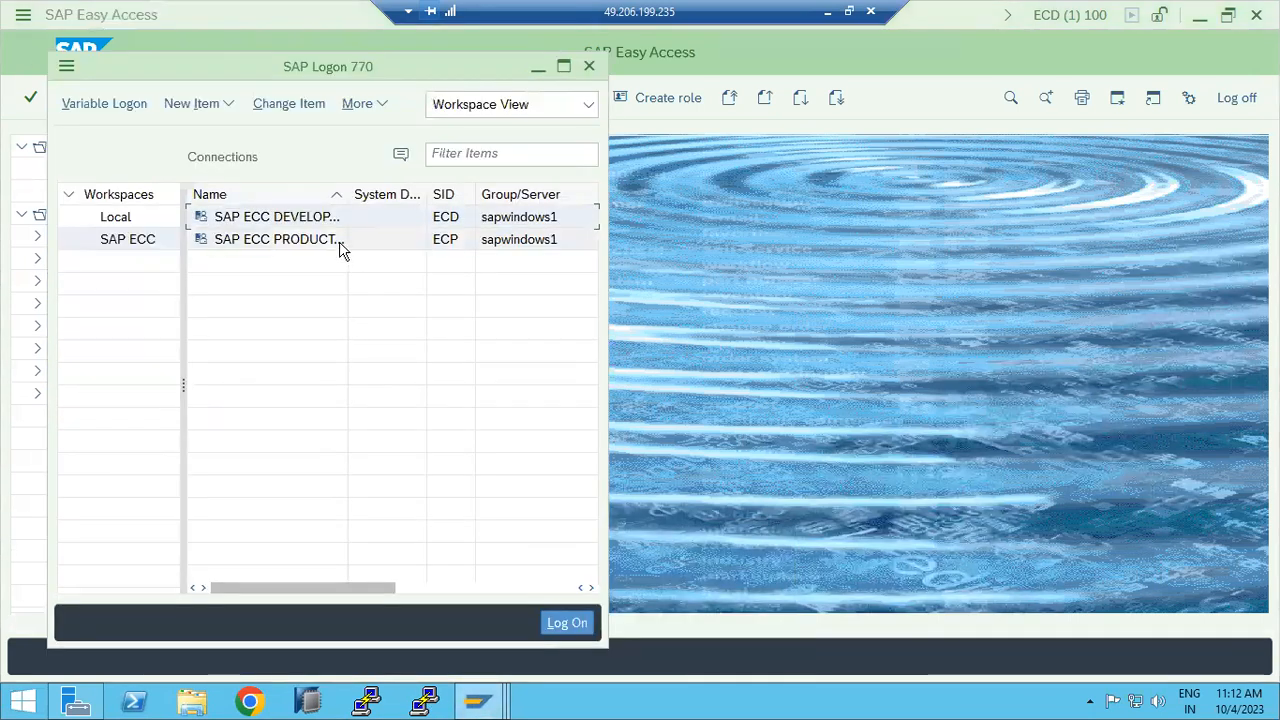
pyautogui.click(316, 243)
pyautogui.doubleClick(316, 243)
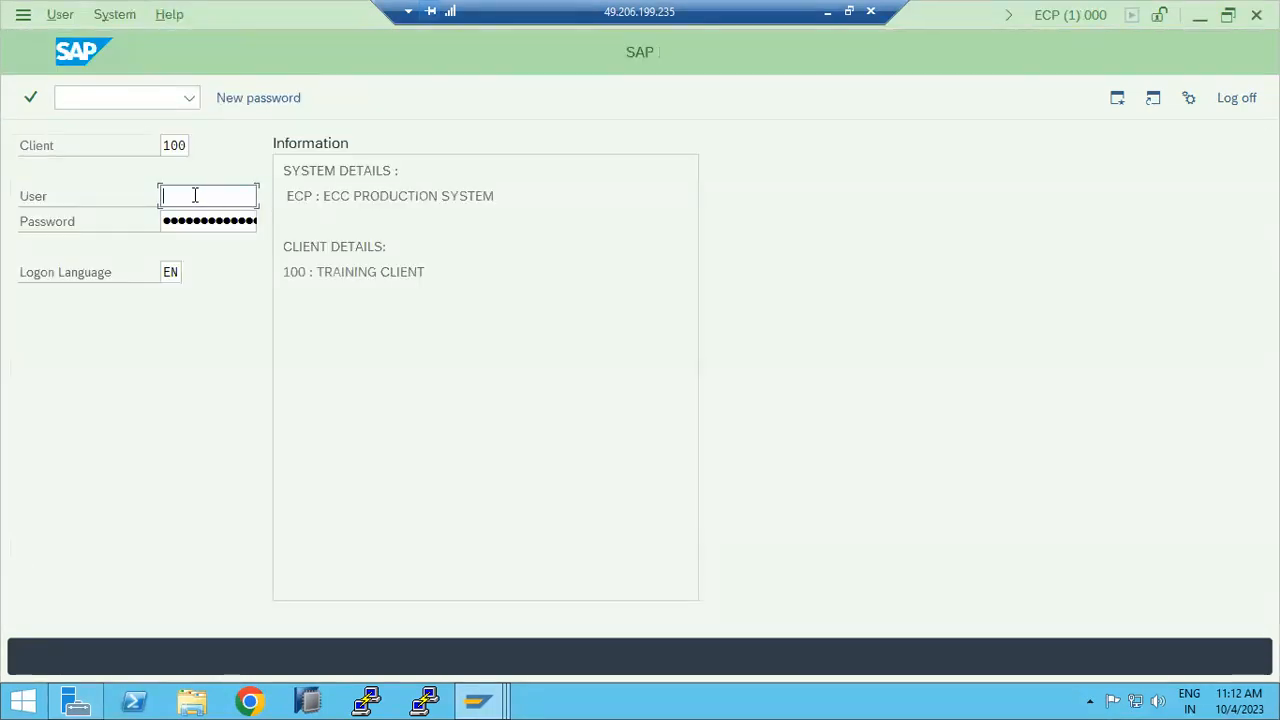
pyautogui.write('basis')
pyautogui.press('Tab')
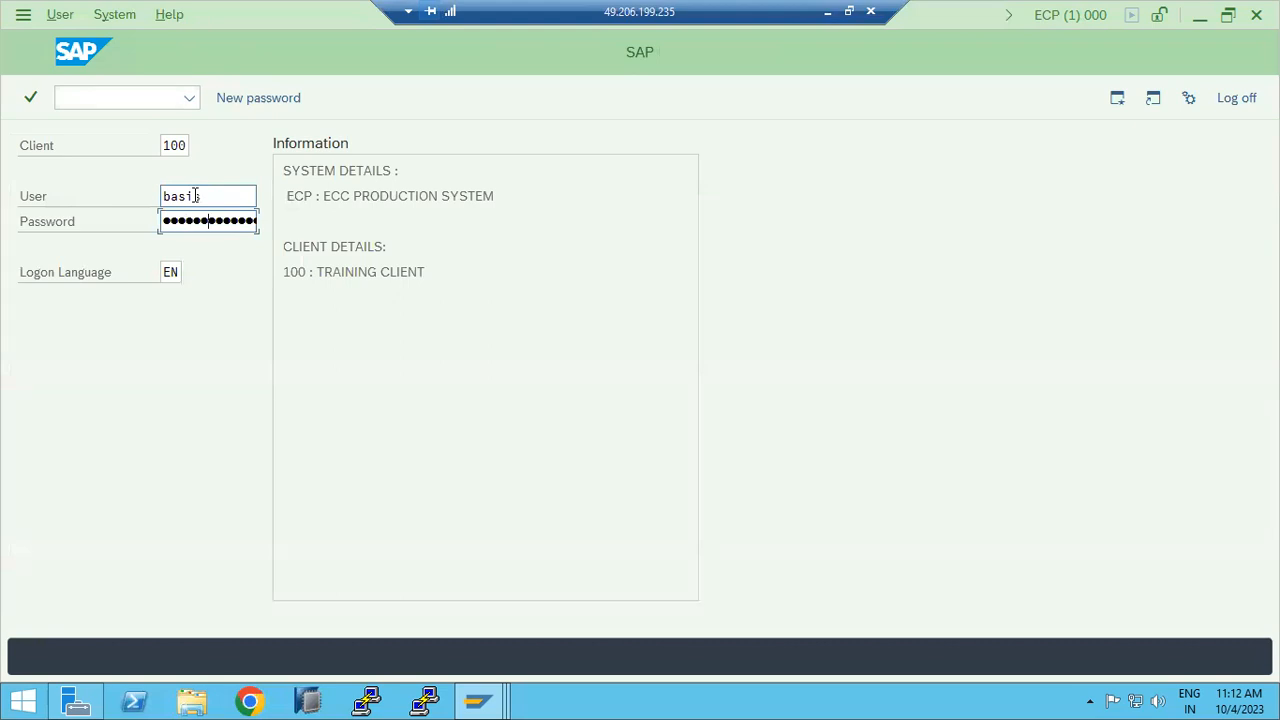
pyautogui.press('Return')
pyautogui.write('rz10')
pyautogui.press('Return')
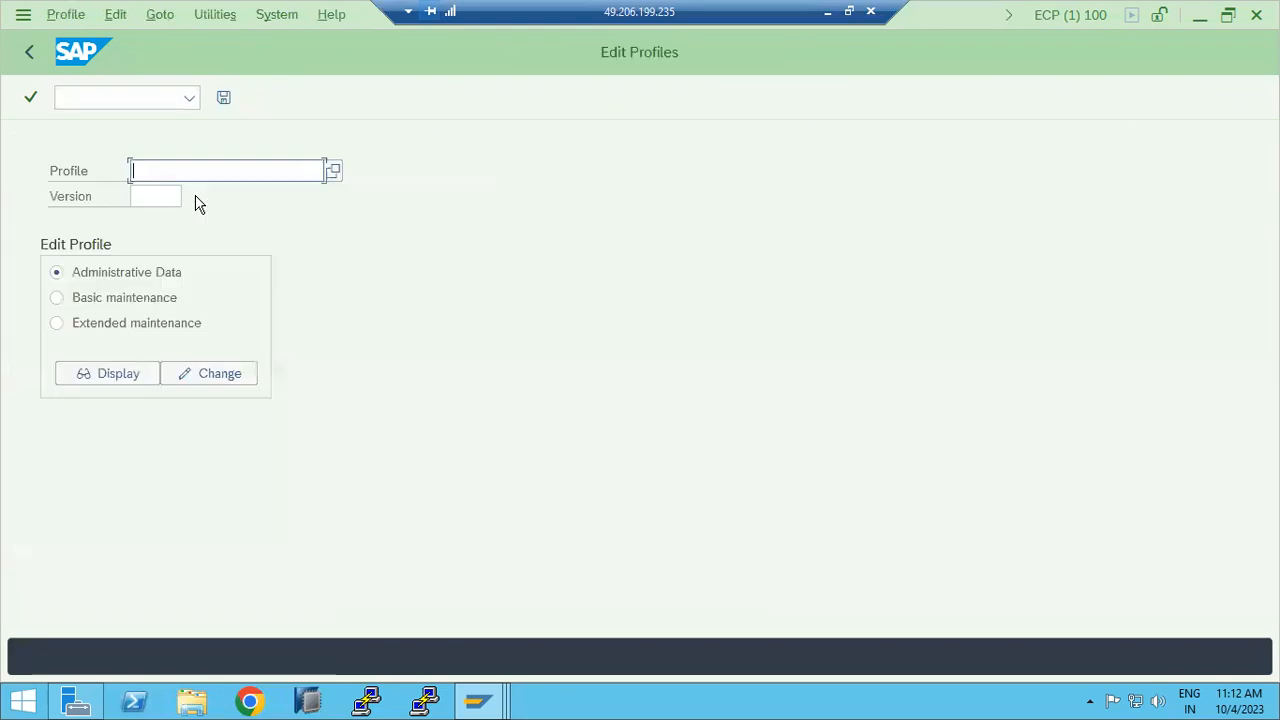
pyautogui.click(333, 173)
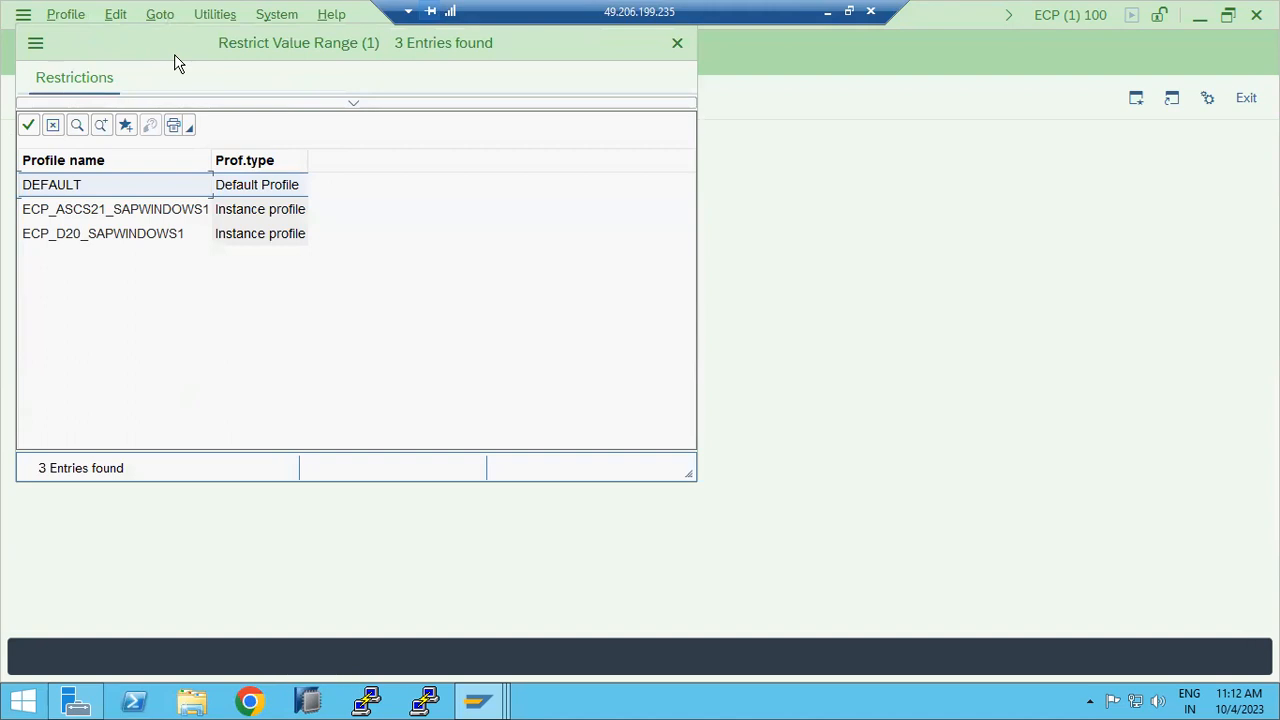
# Step: Load ECP_ASCS21_SAPWINDOWS1 with Extended maintenance and try Display and Change, which return server errors
pyautogui.moveTo(174, 55); pyautogui.dragTo(390, 162)
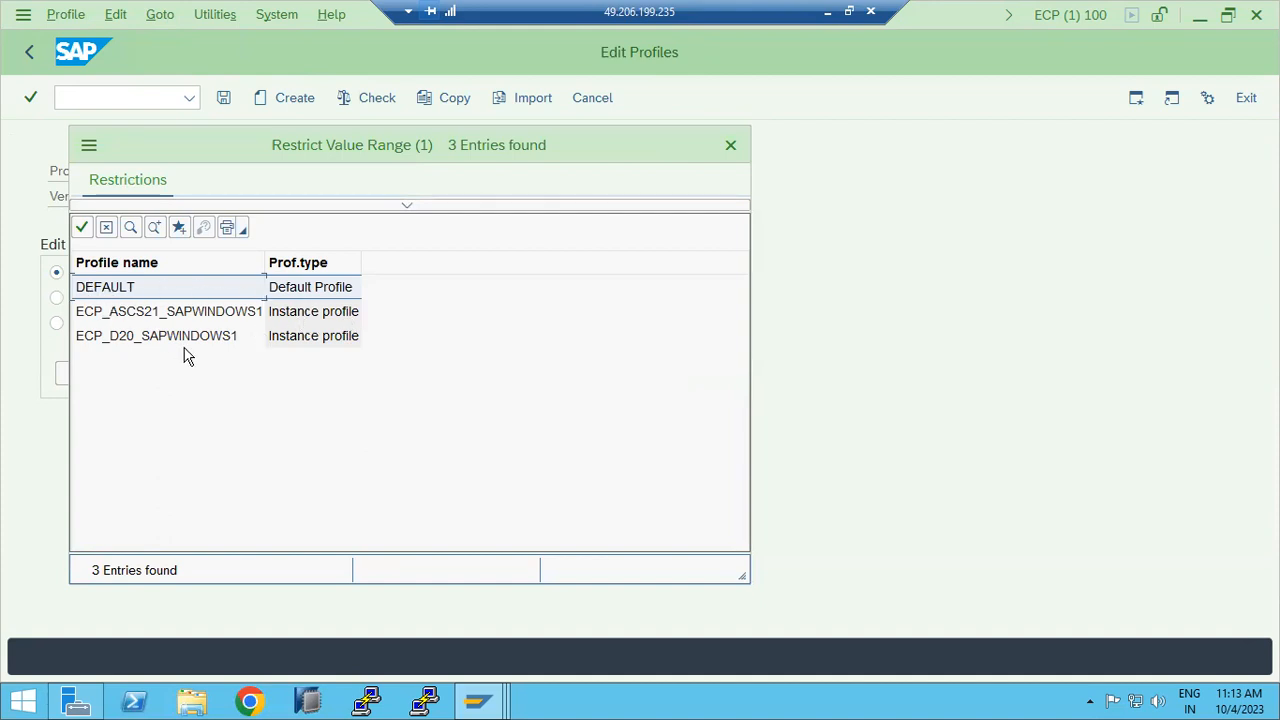
pyautogui.click(137, 316)
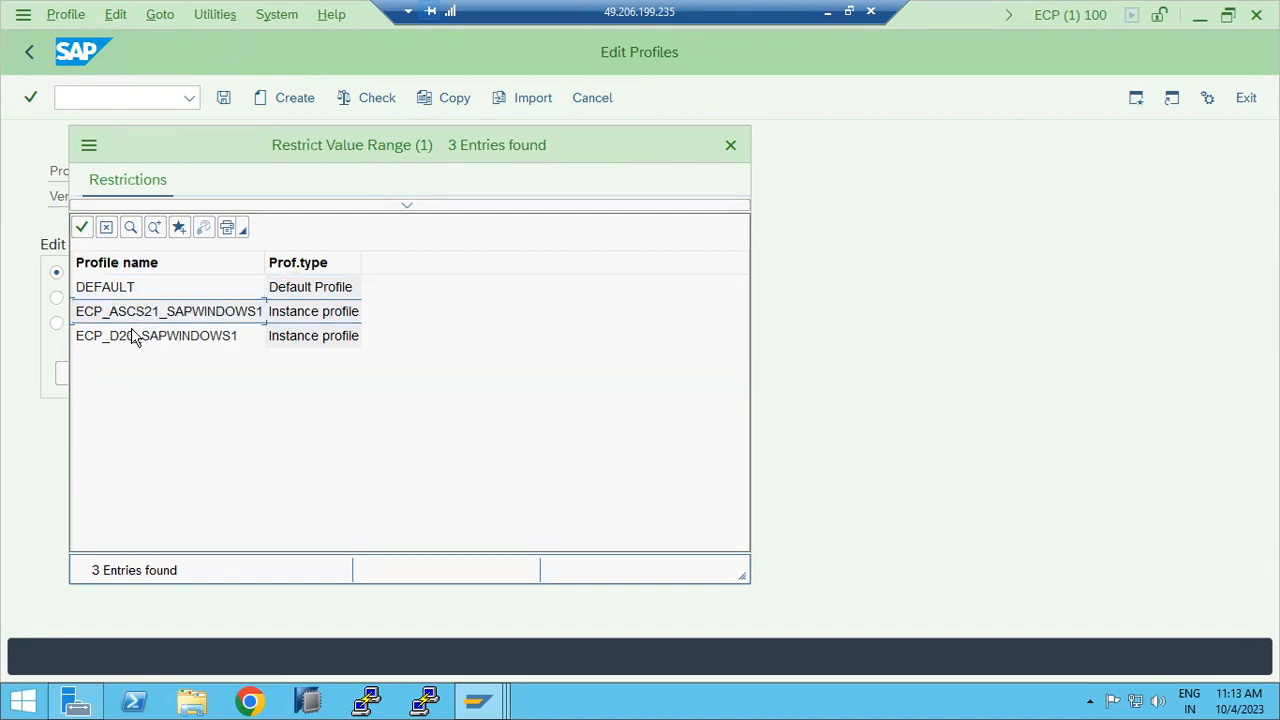
pyautogui.click(108, 338)
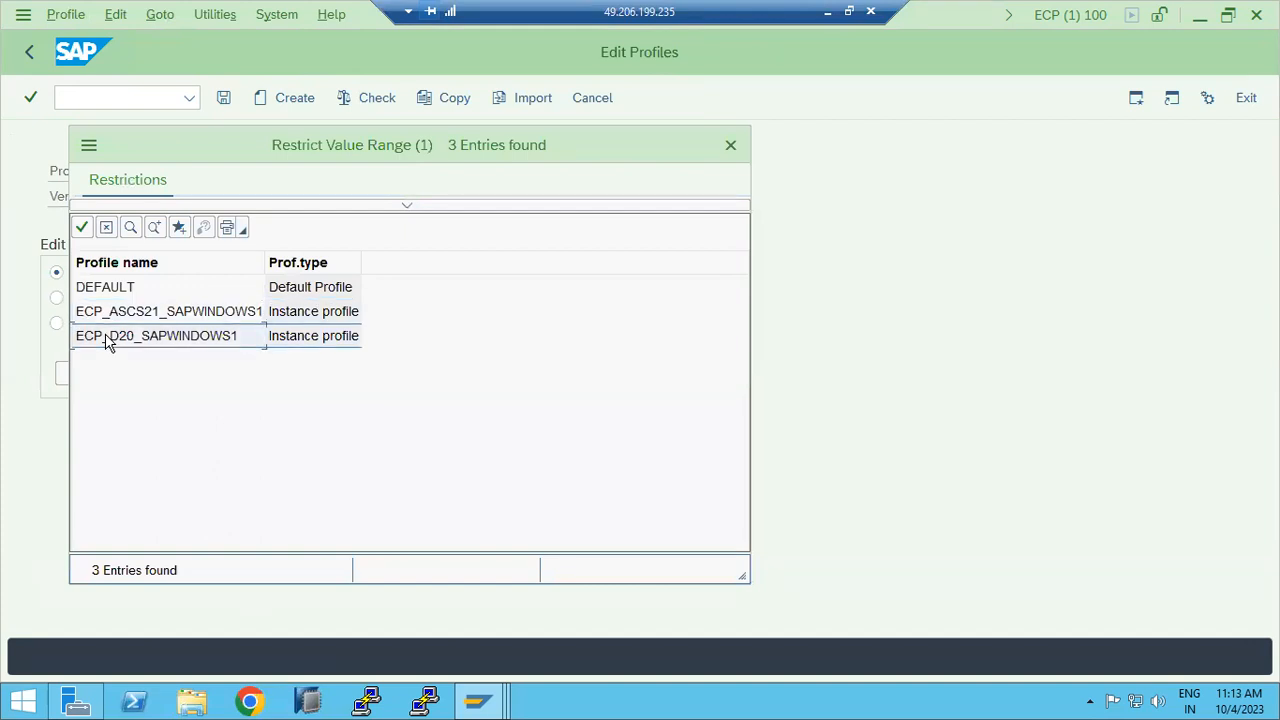
pyautogui.doubleClick(120, 311)
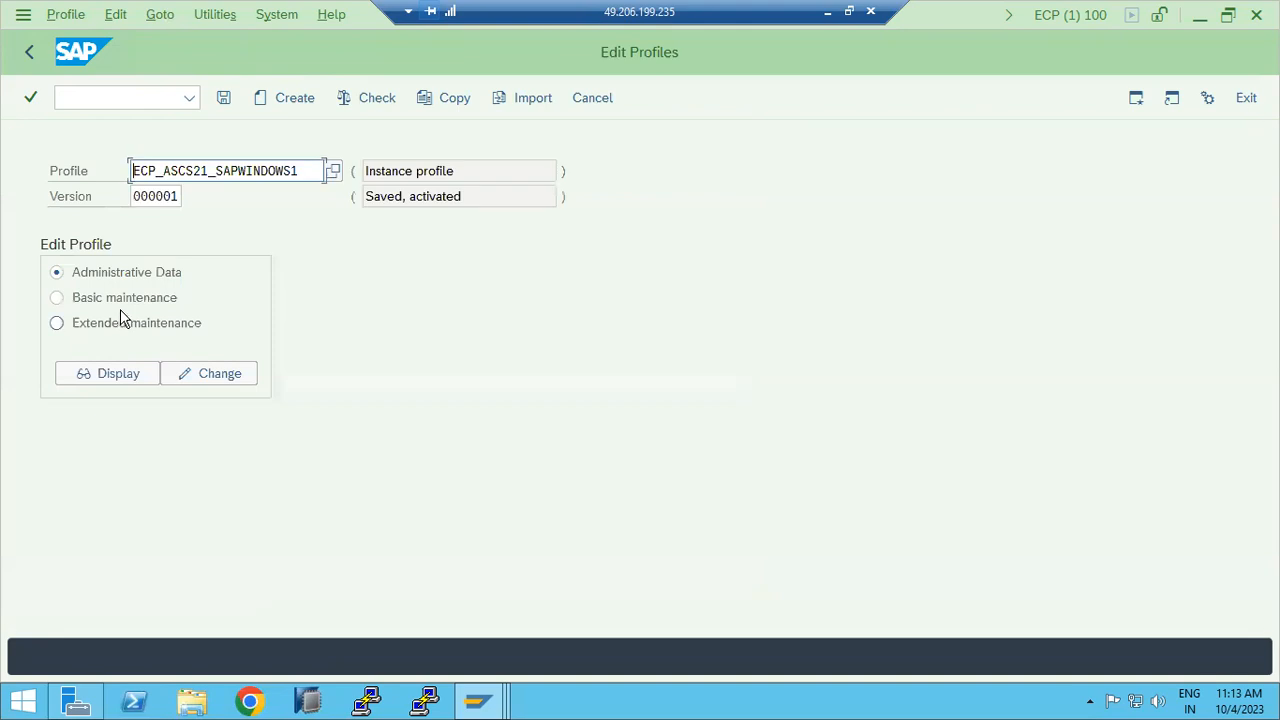
pyautogui.click(139, 325)
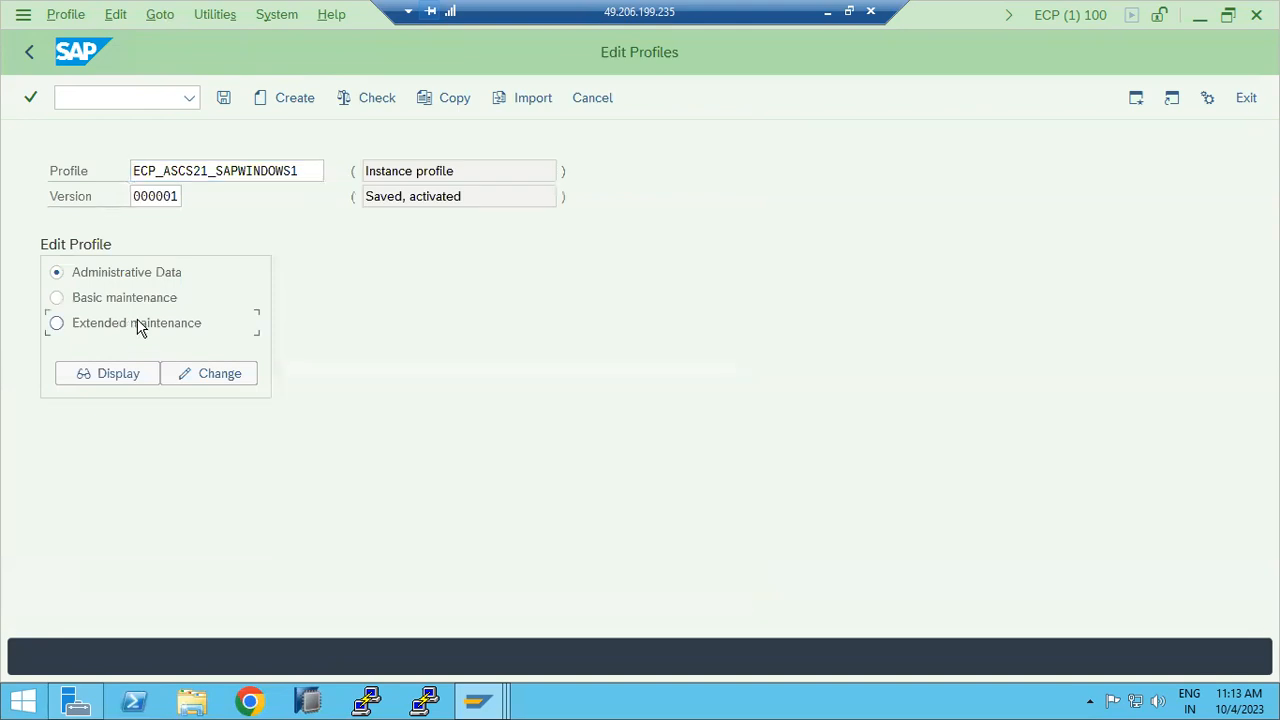
pyautogui.click(100, 375)
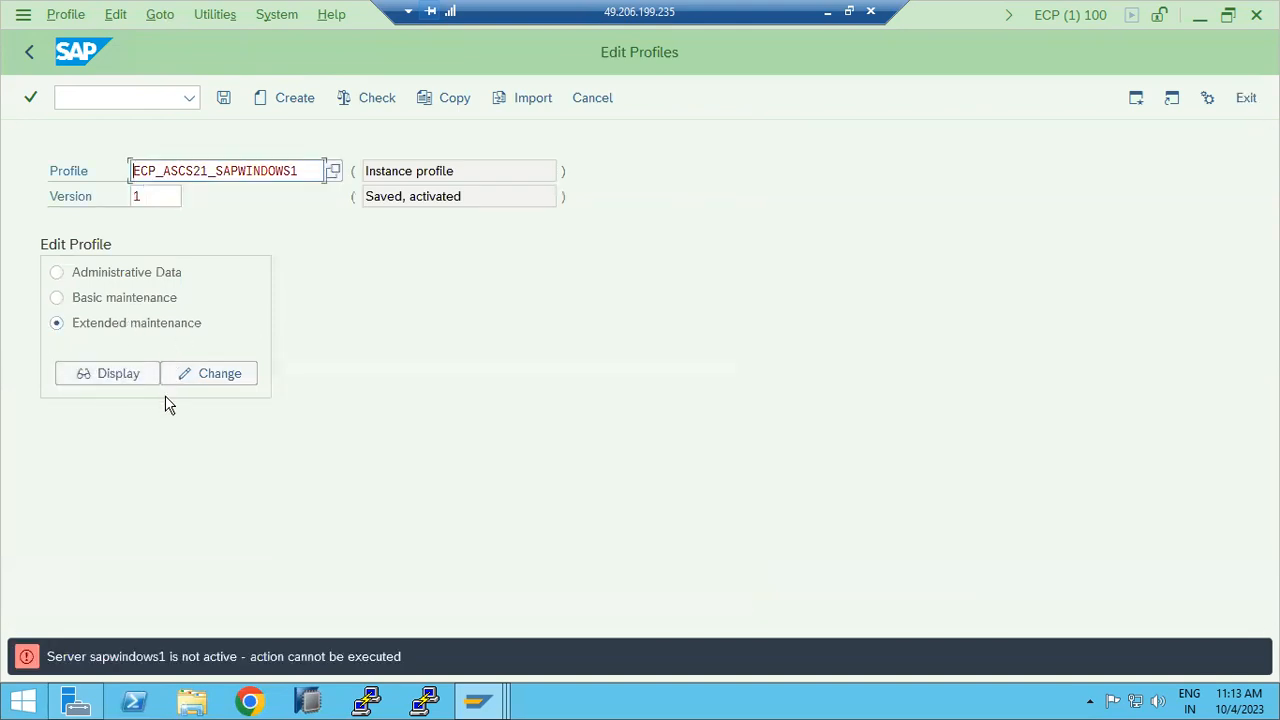
pyautogui.click(200, 375)
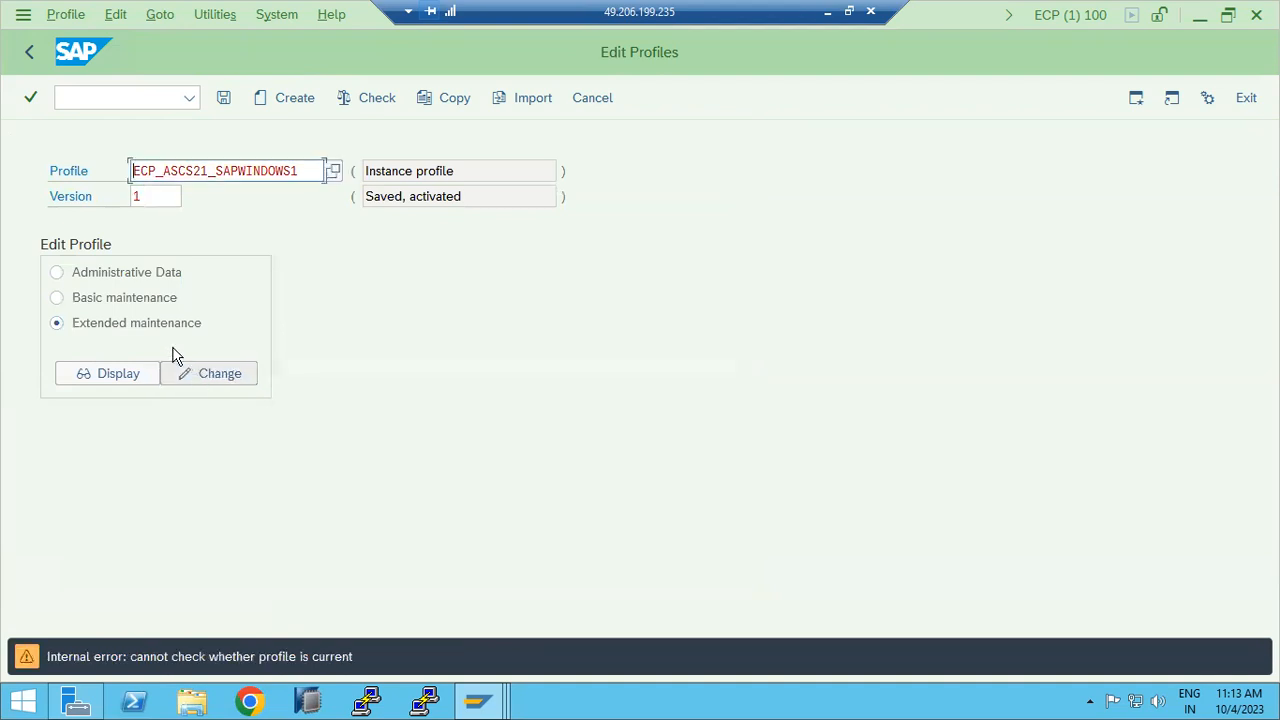
# Step: Load ECP_D20_SAPWINDOWS1, review its active parameters, then reopen the profile list
pyautogui.click(334, 171)
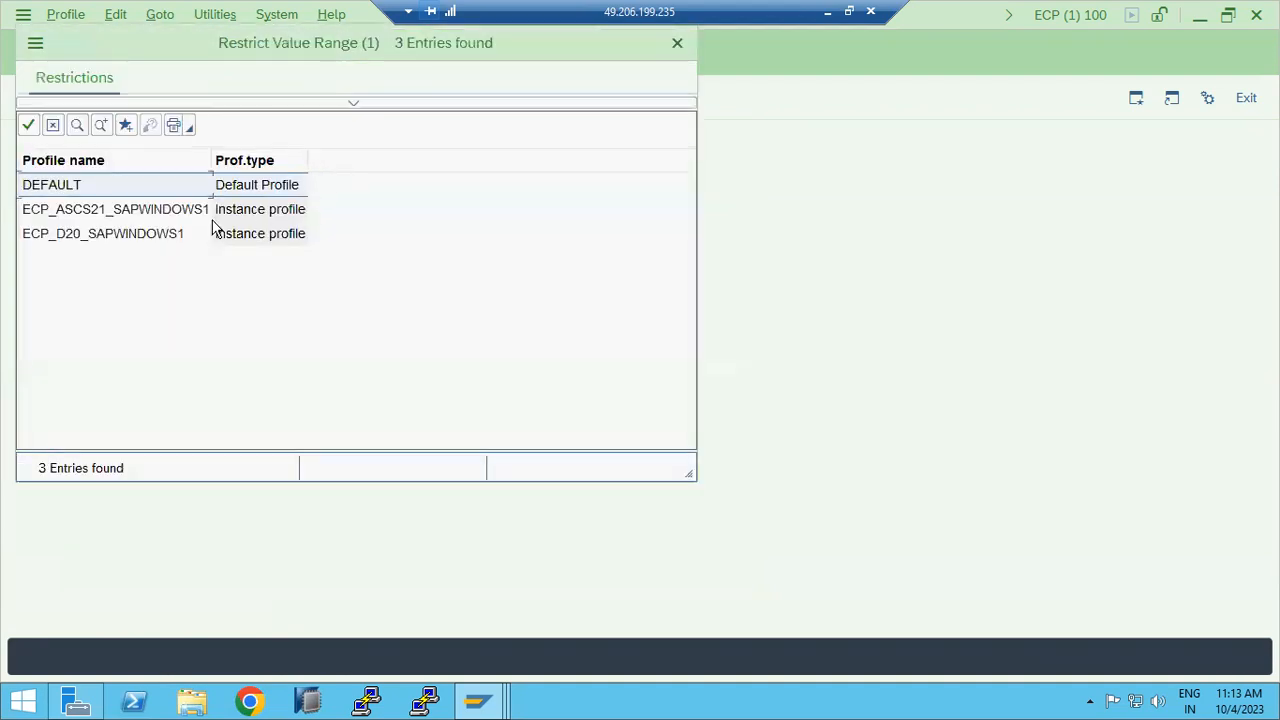
pyautogui.doubleClick(84, 234)
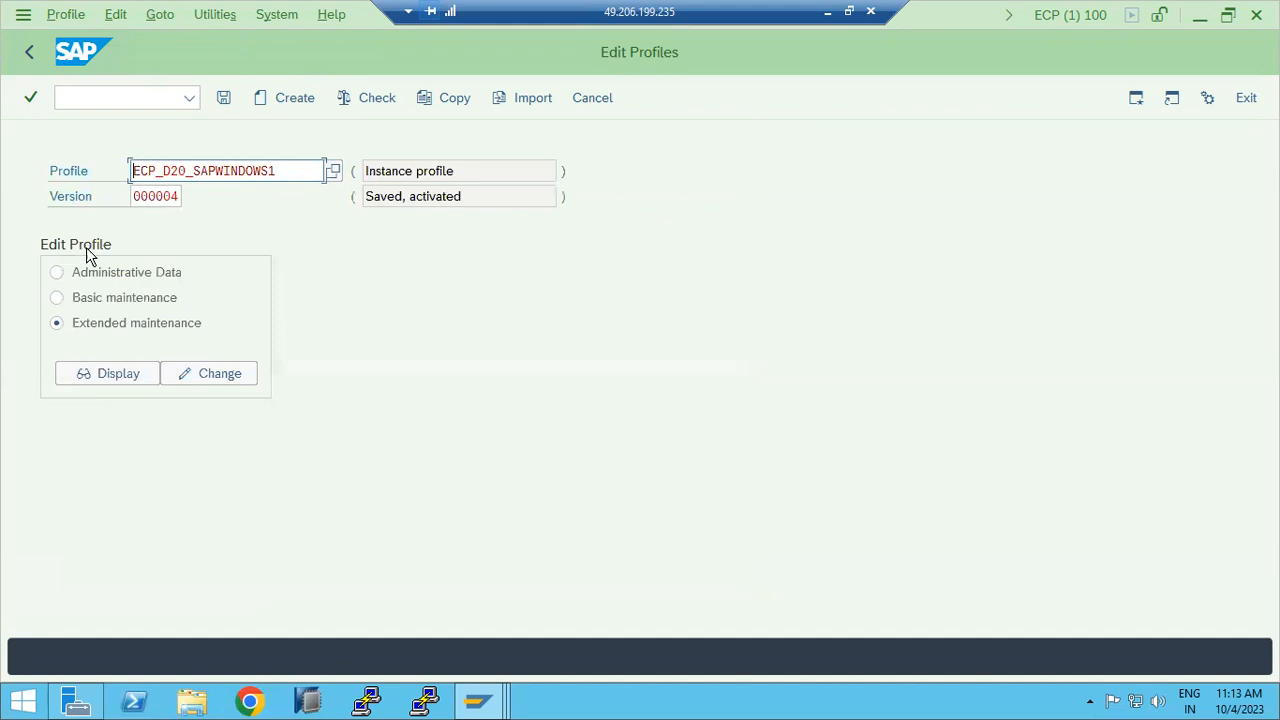
pyautogui.click(116, 369)
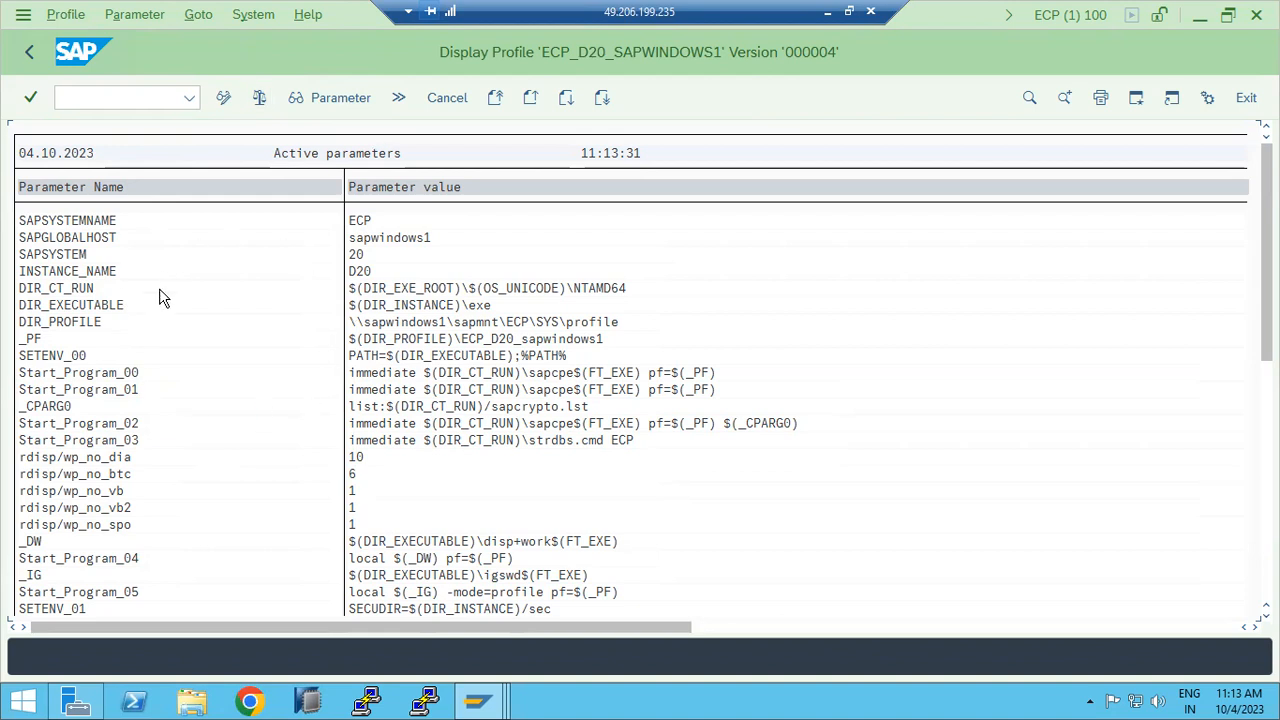
pyautogui.click(29, 52)
pyautogui.click(333, 170)
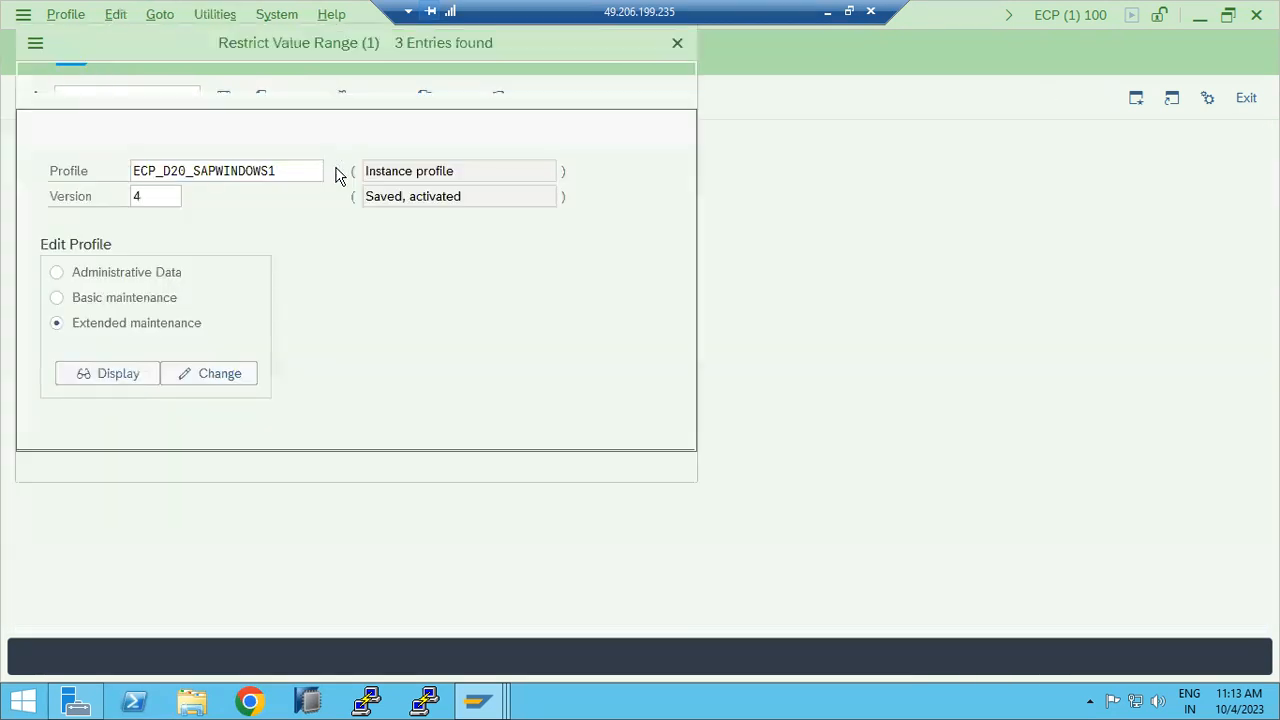
# Step: Display the DEFAULT profile's parameters, confirming login/no_automatic_user_sapstar is 0
pyautogui.doubleClick(52, 185)
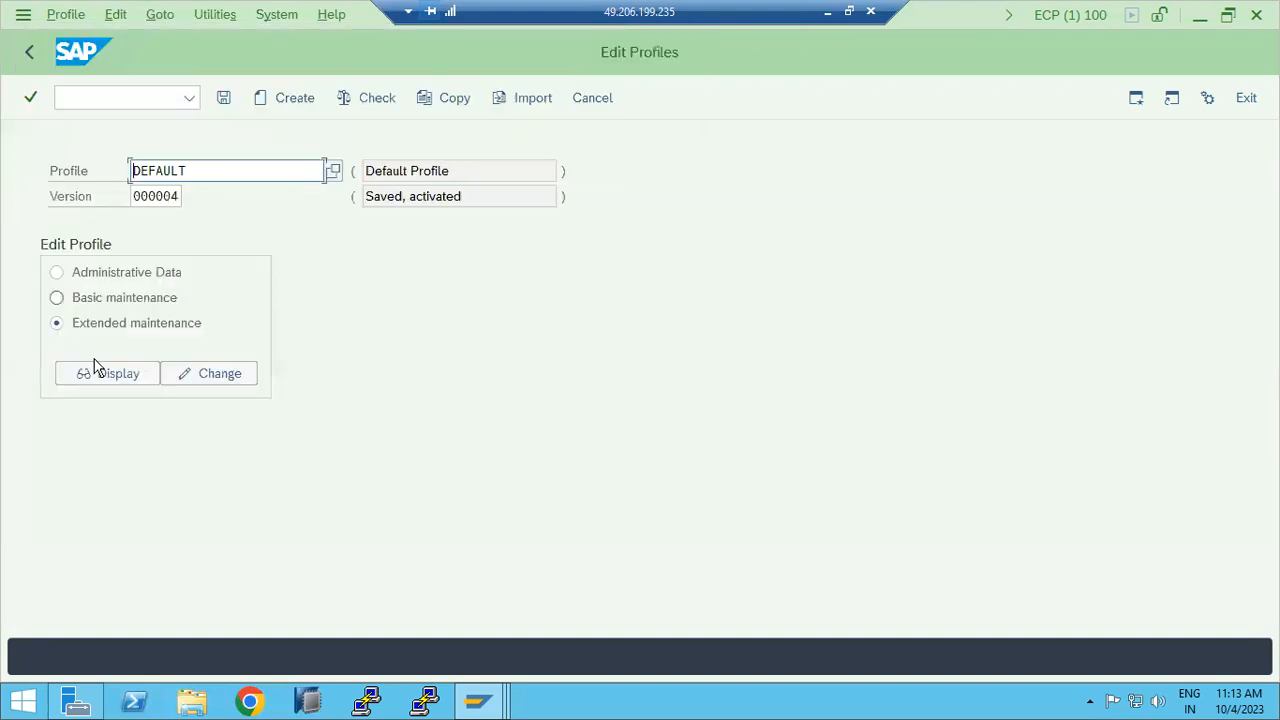
pyautogui.click(103, 366)
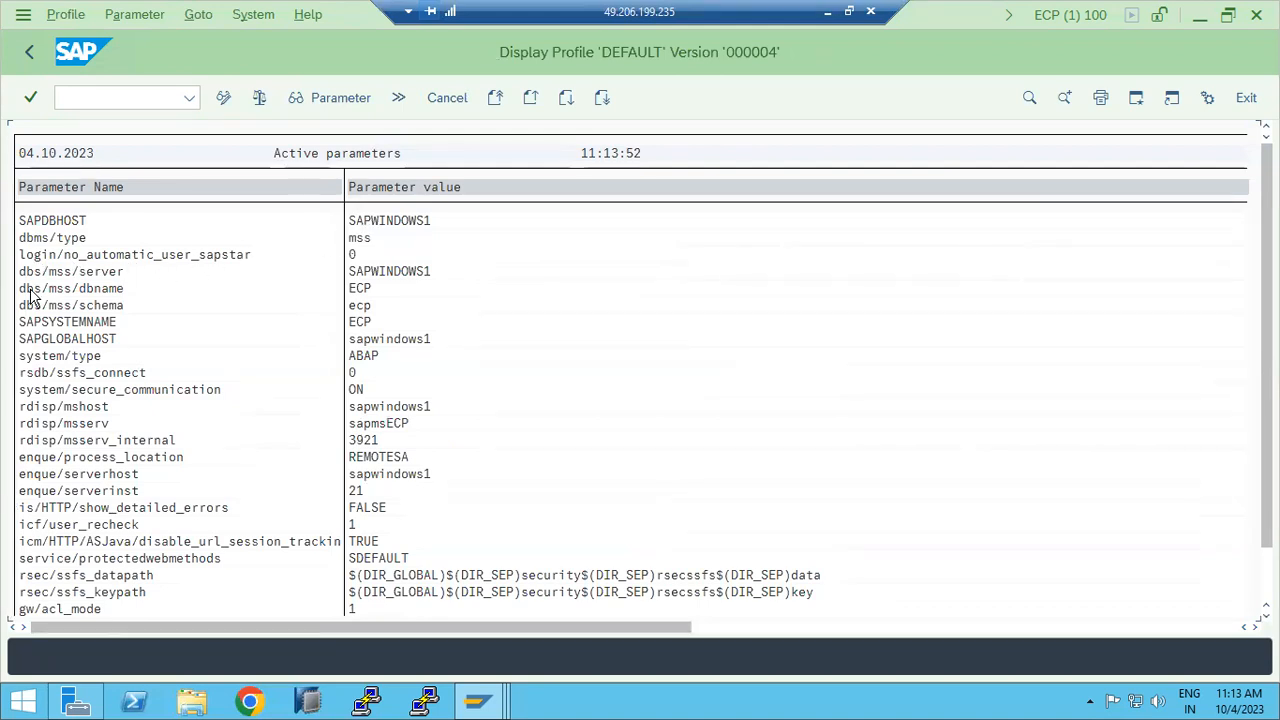
pyautogui.scroll(-1, 80, 528)
pyautogui.scroll(-1, 80, 528)
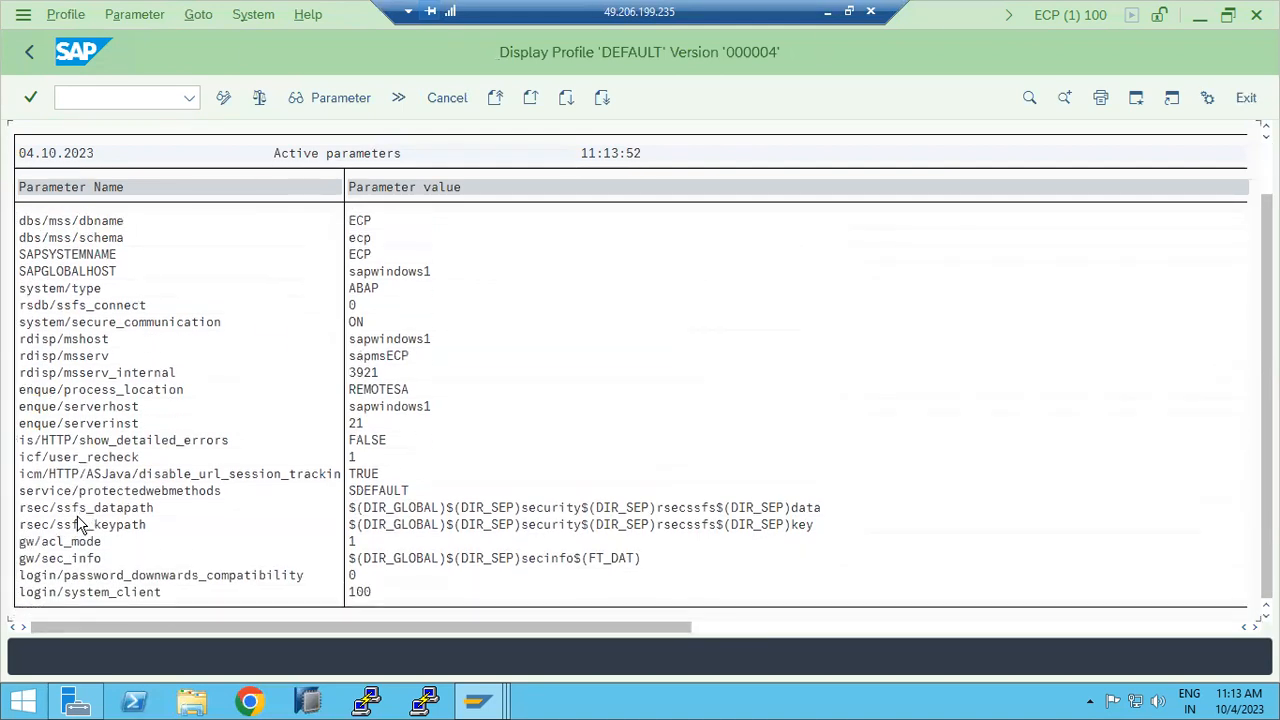
pyautogui.scroll(1, 85, 523)
pyautogui.scroll(1, 85, 523)
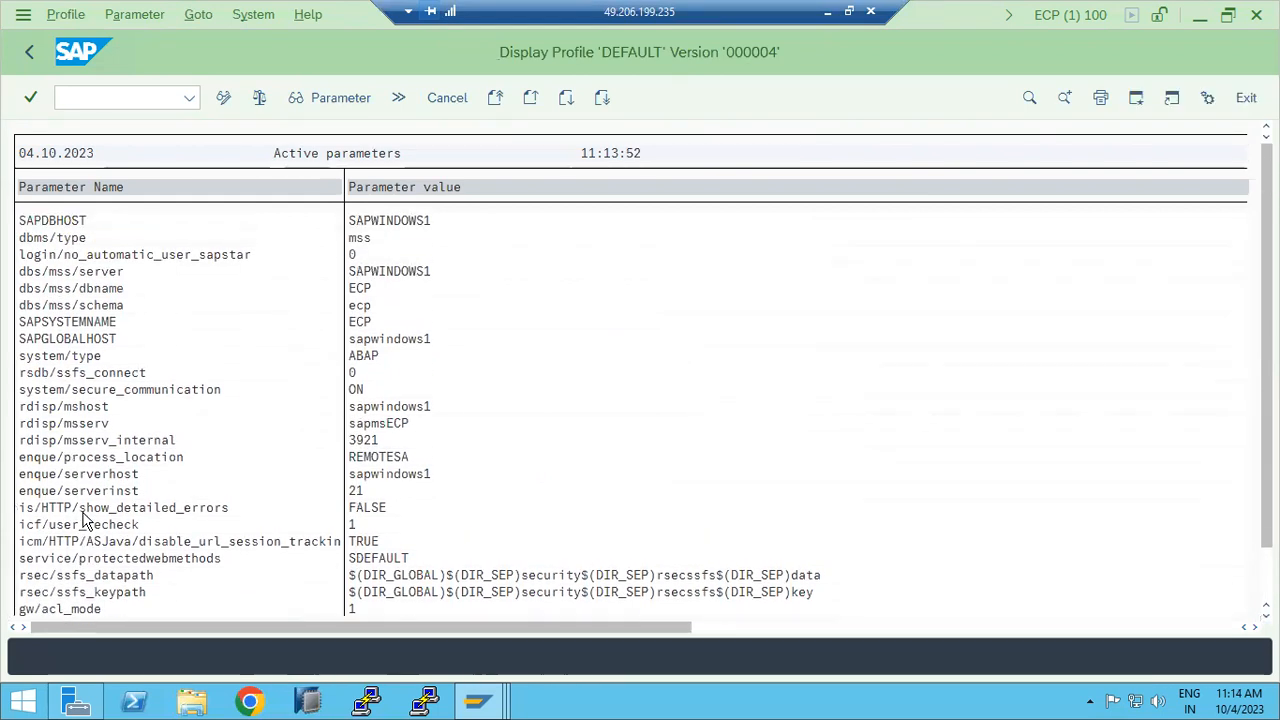
pyautogui.scroll(-4, 85, 523)
pyautogui.scroll(4, 86, 518)
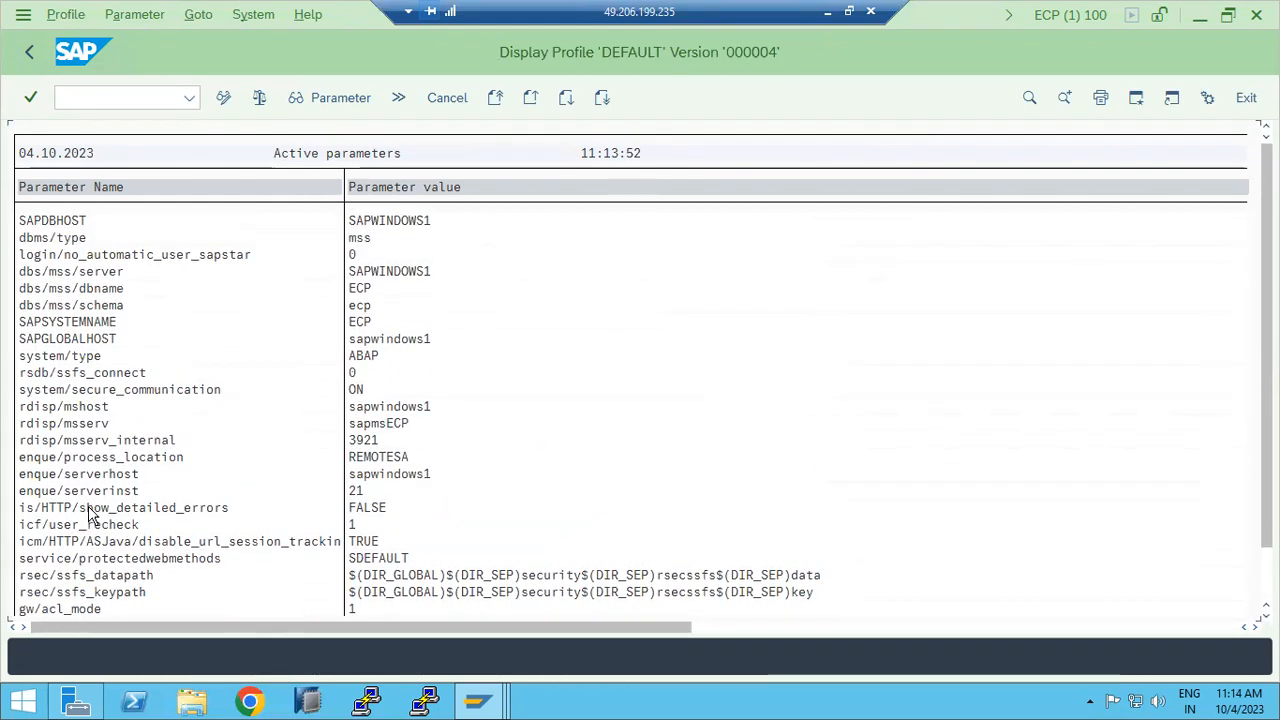
pyautogui.click(29, 52)
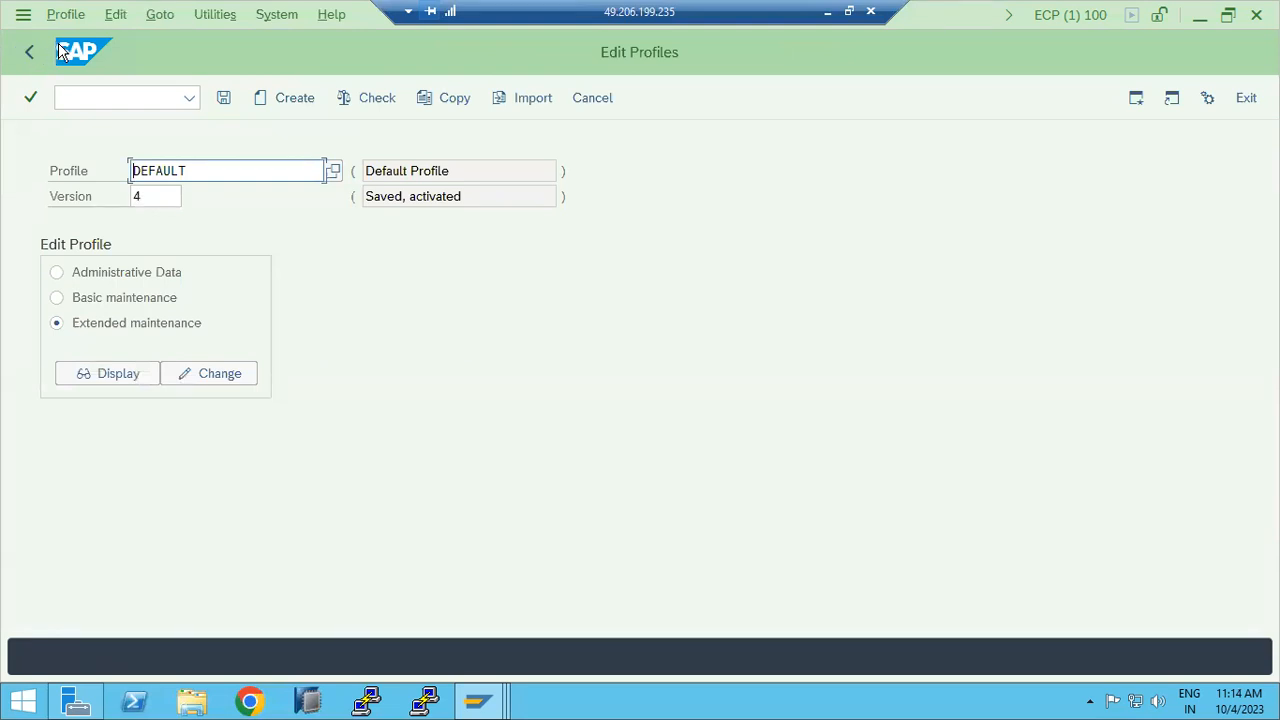
# Step: Reopen the profile list, close it without choosing, and leave the profile editor
pyautogui.click(333, 172)
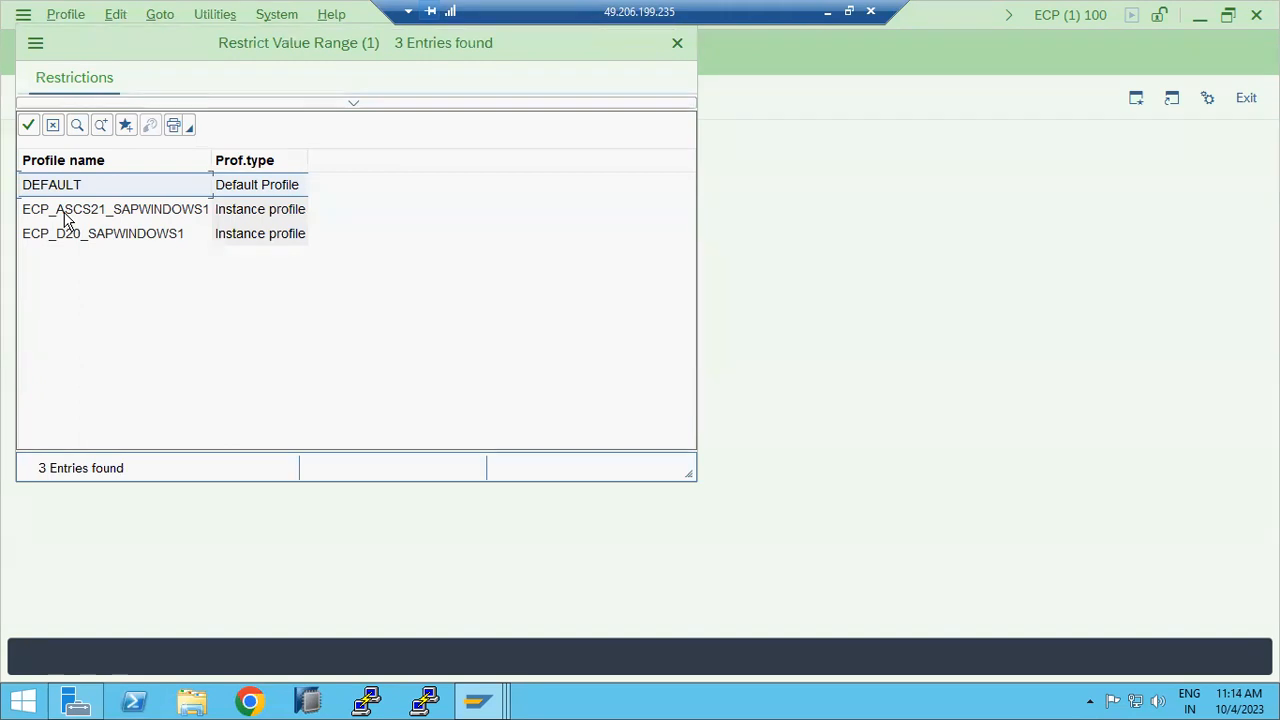
pyautogui.moveTo(238, 80); pyautogui.dragTo(274, 188)
pyautogui.click(711, 153)
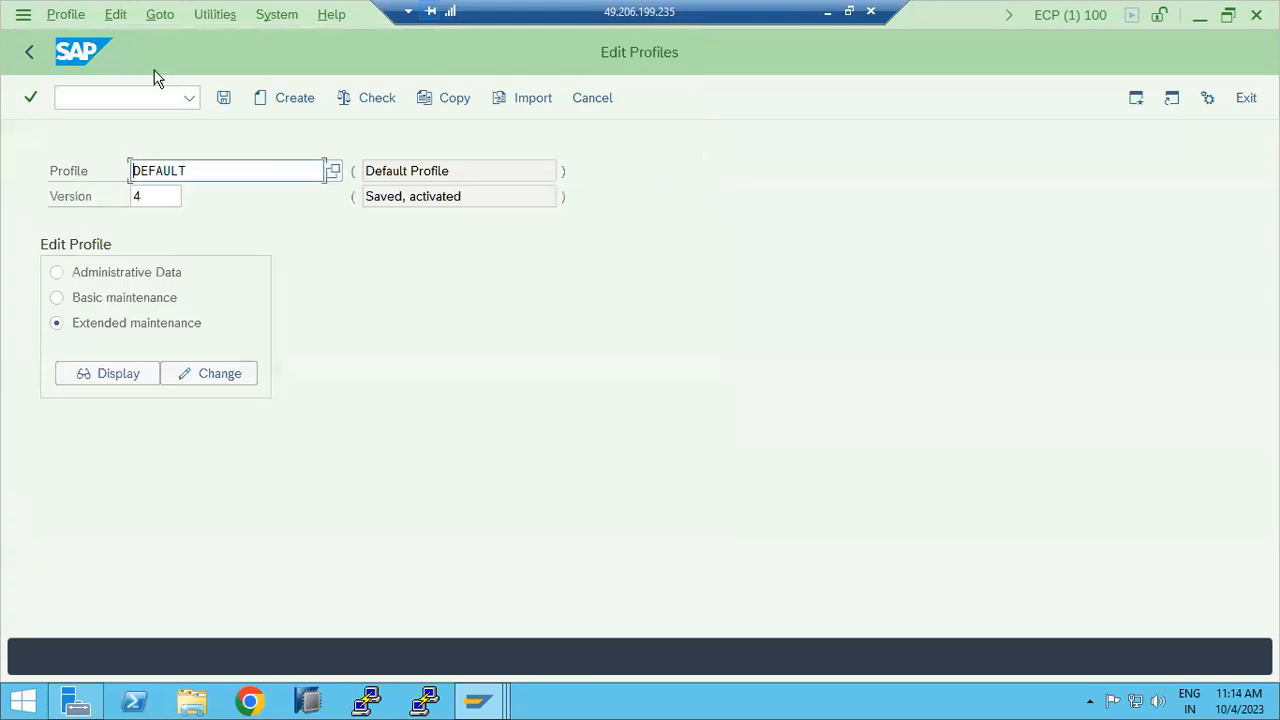
pyautogui.click(30, 53)
# Step: Fill in login/no_automatic_user_sapstar as the parameter name, then clear it
pyautogui.write('rz10')
pyautogui.press('Return')
pyautogui.click(194, 246)
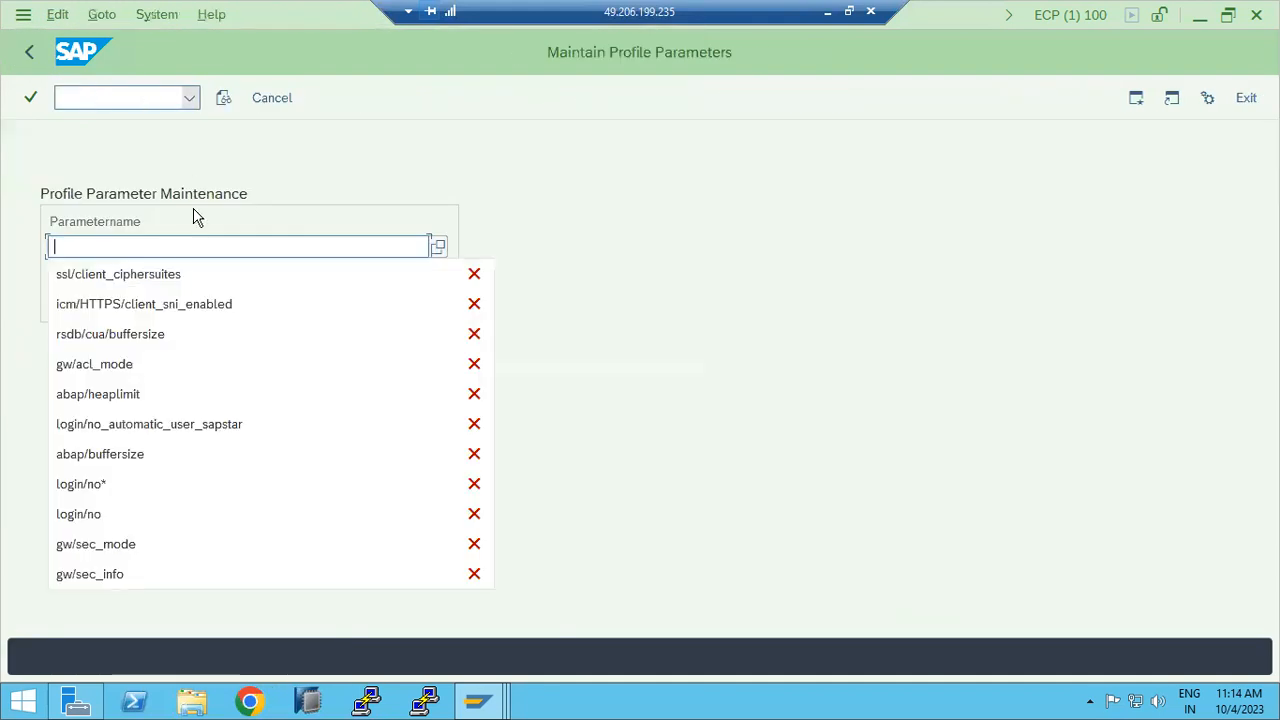
pyautogui.click(132, 426)
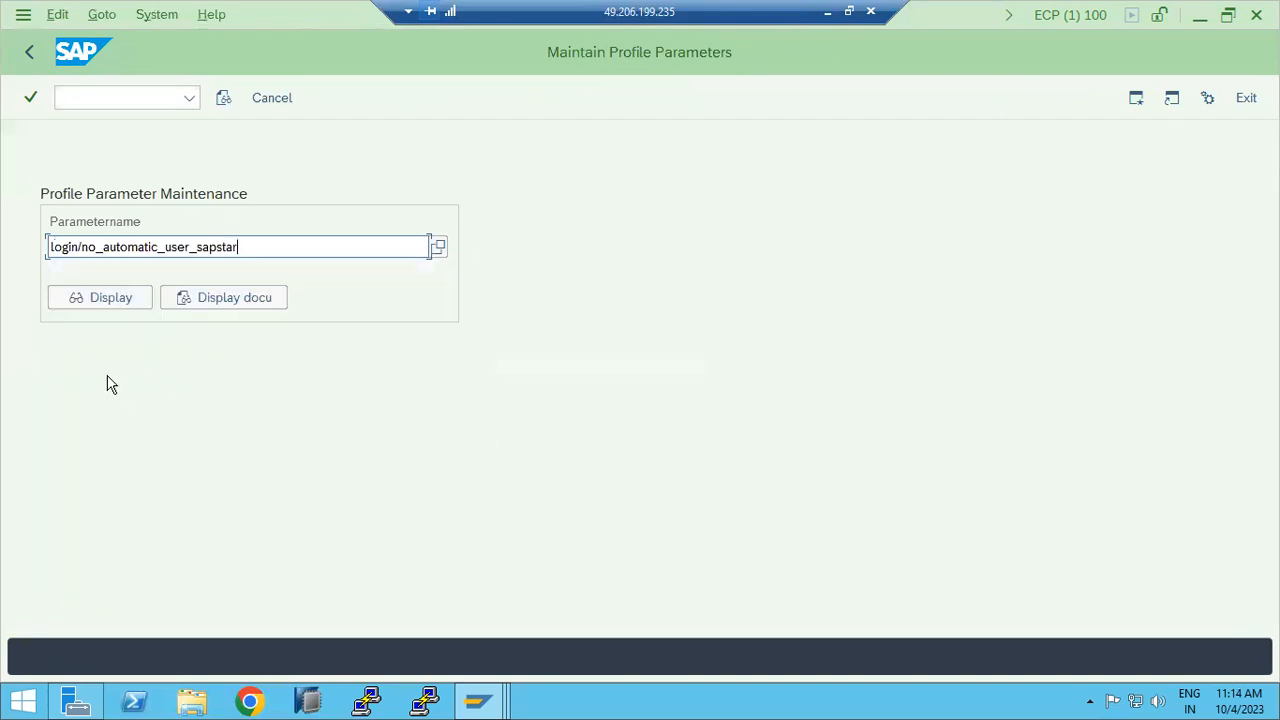
pyautogui.doubleClick(270, 254)
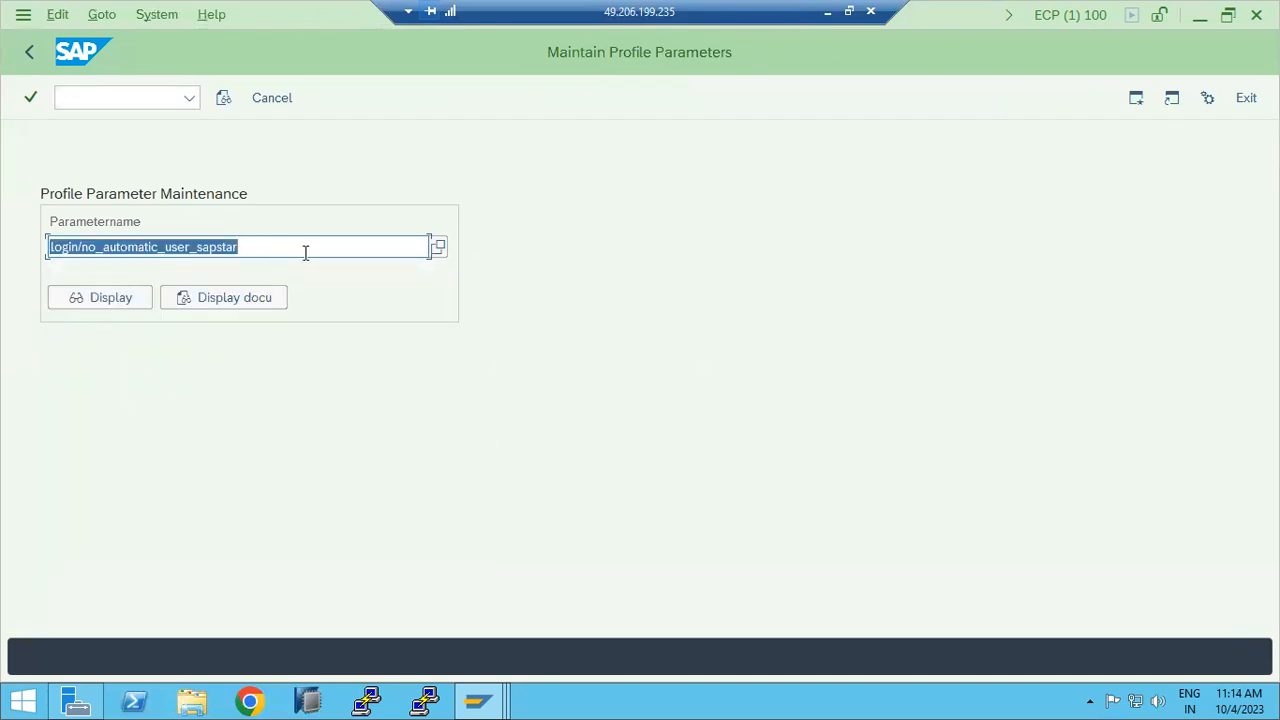
pyautogui.press('BackSpace')
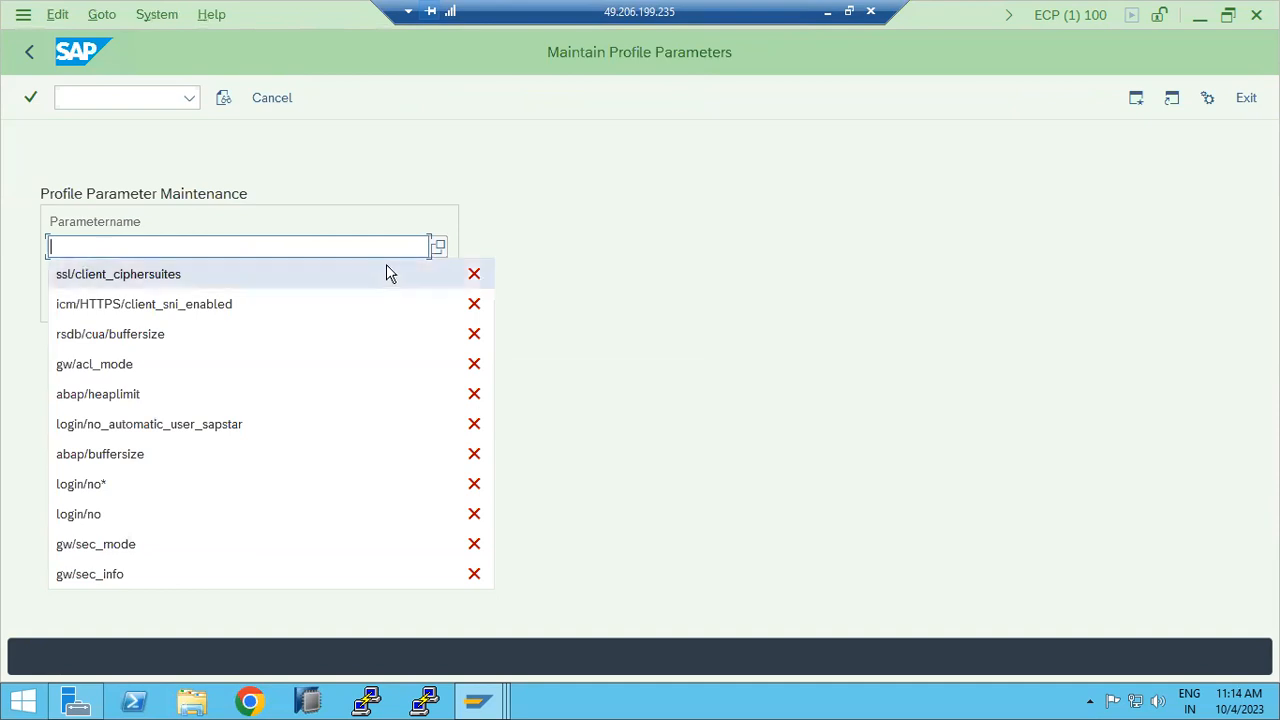
# Step: Browse the full parameter name list, close it, and return to SAP Easy Access
pyautogui.click(440, 251)
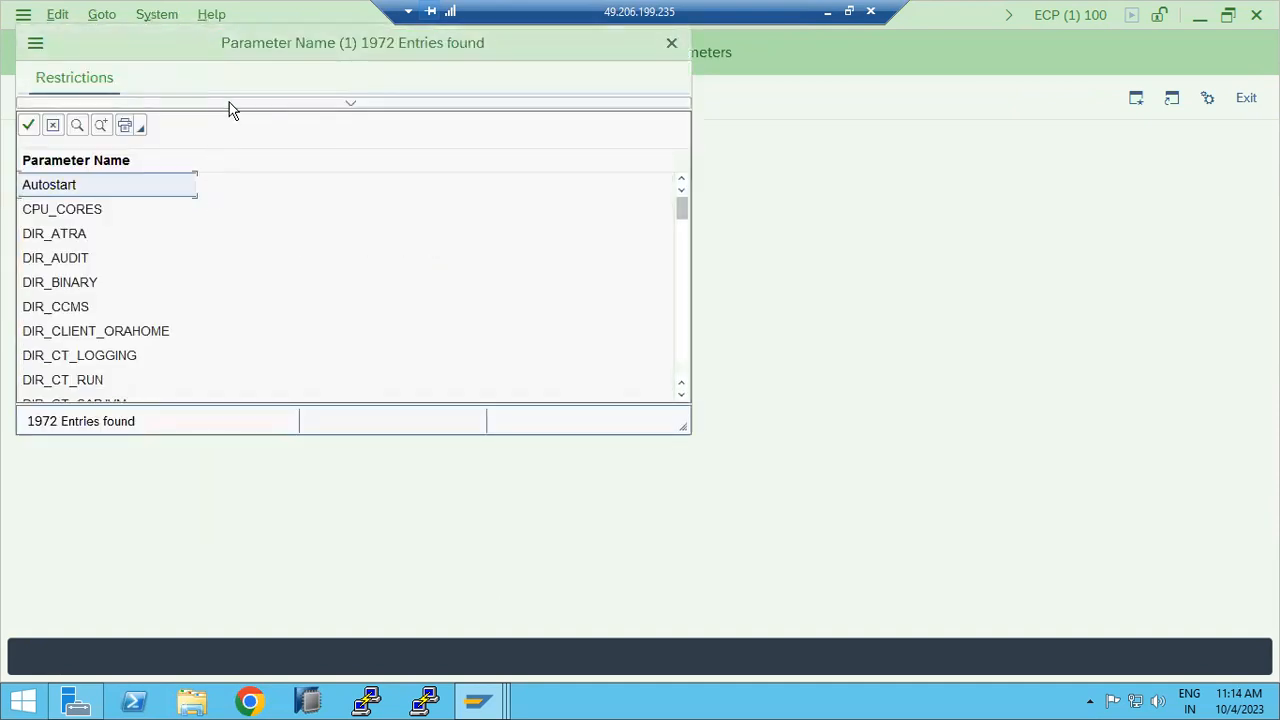
pyautogui.scroll(-20, 109, 320)
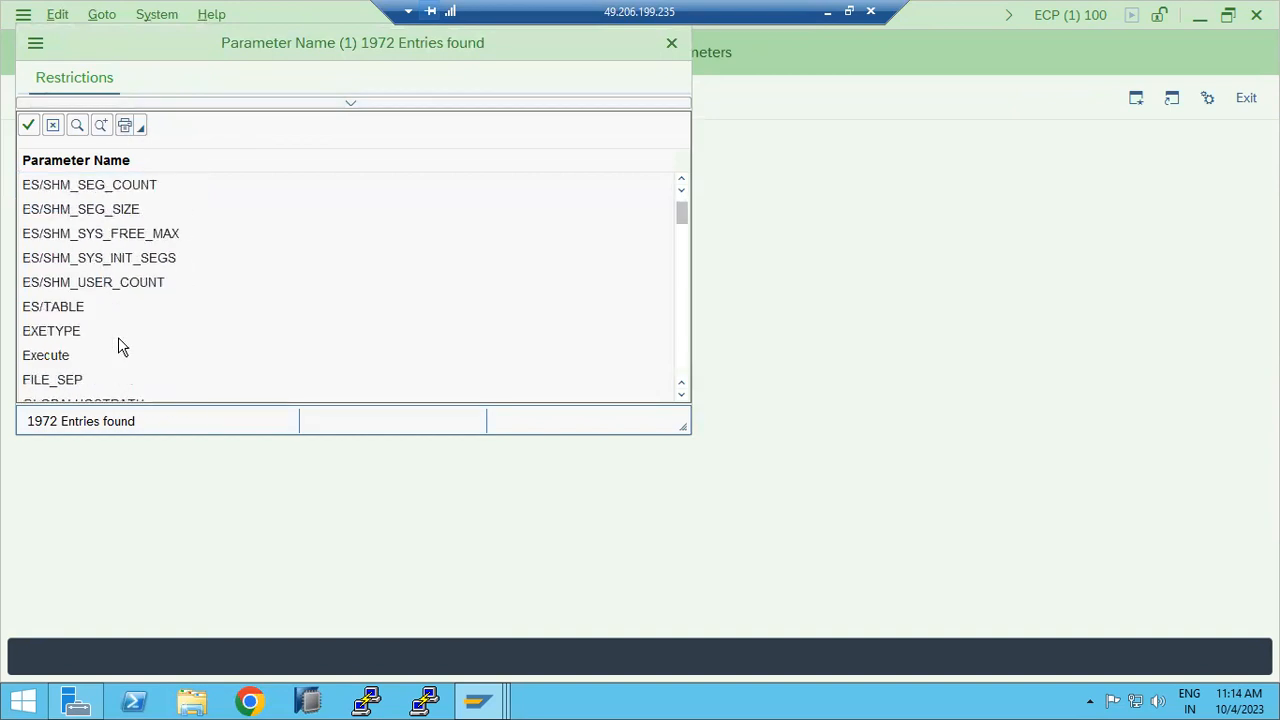
pyautogui.scroll(-20, 118, 345)
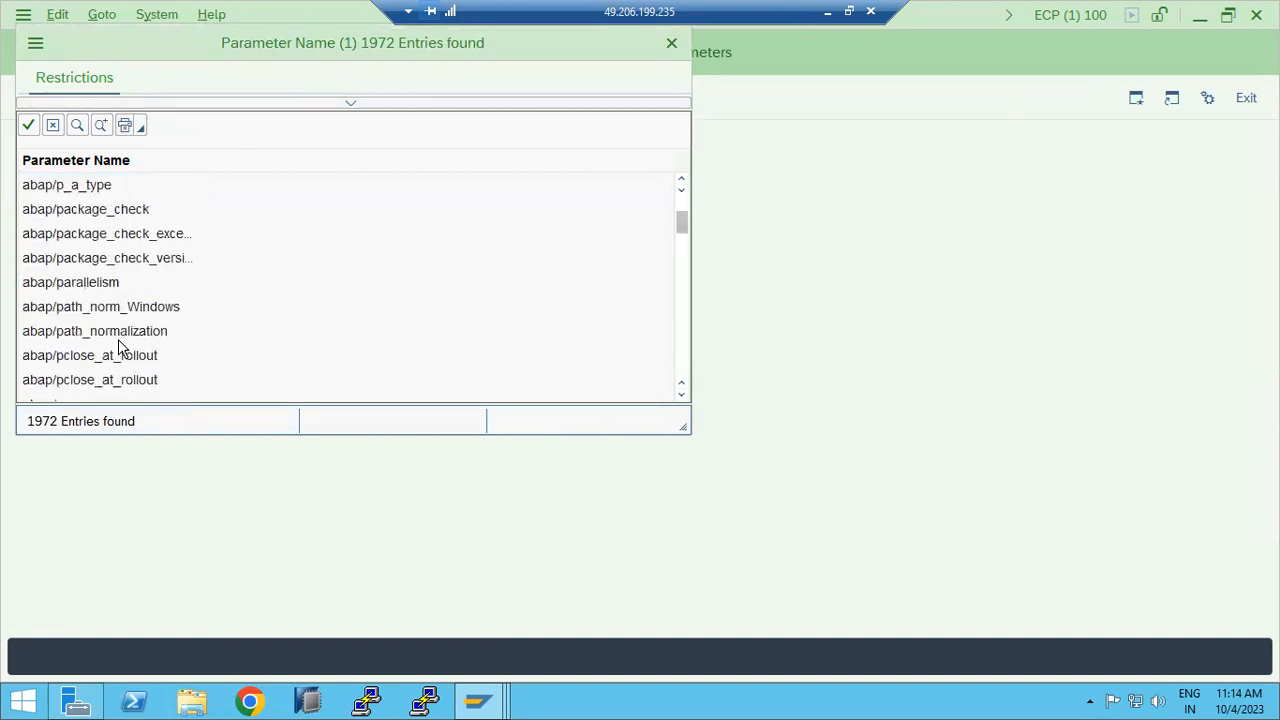
pyautogui.scroll(-20, 118, 345)
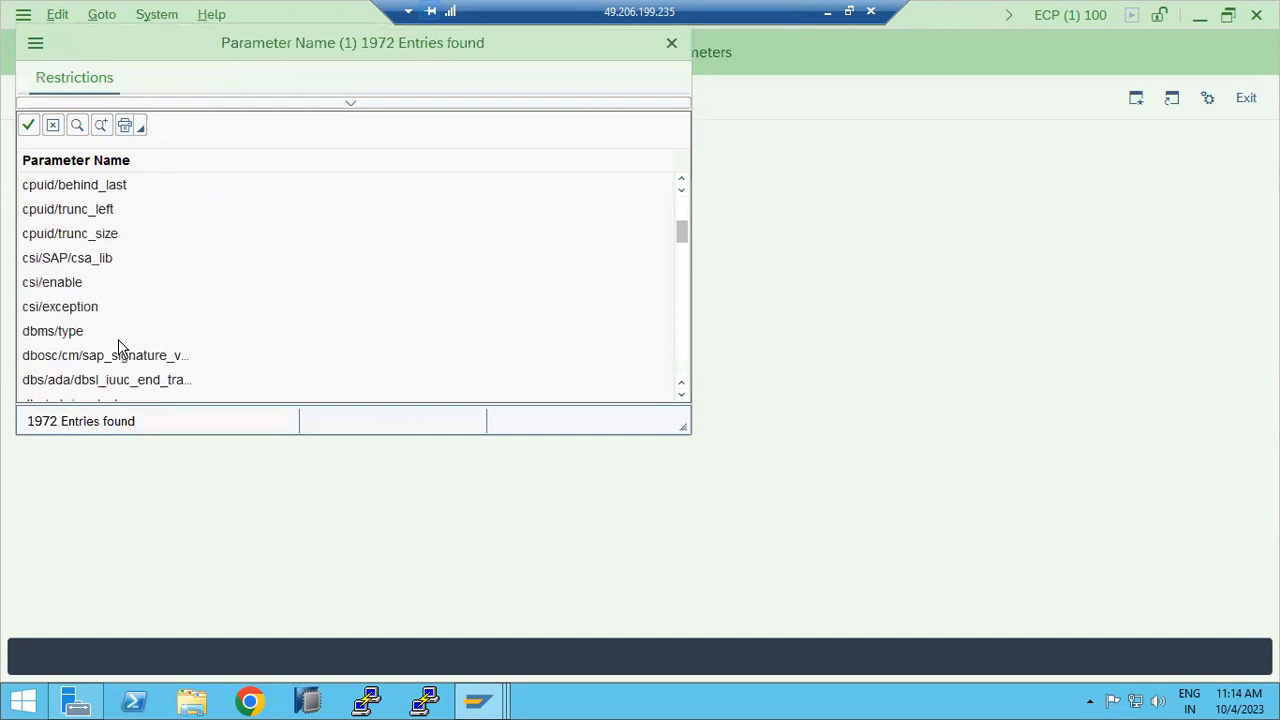
pyautogui.scroll(-20, 70, 334)
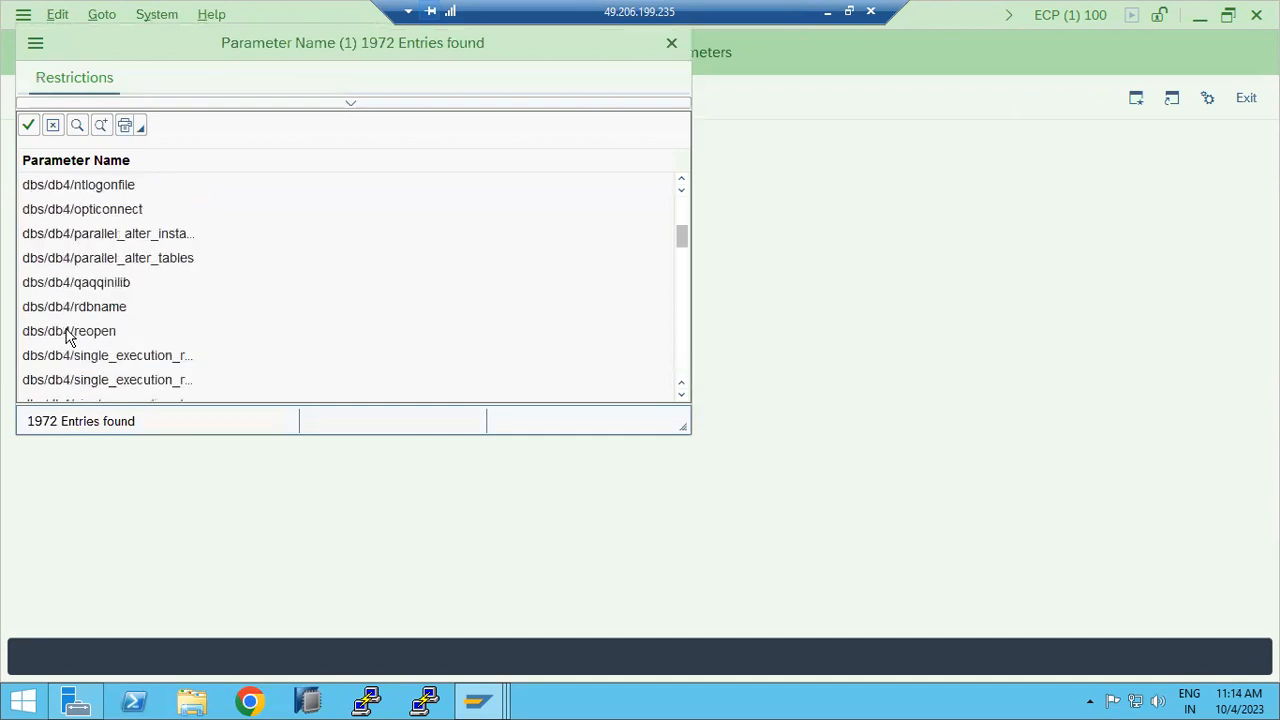
pyautogui.scroll(-20, 75, 334)
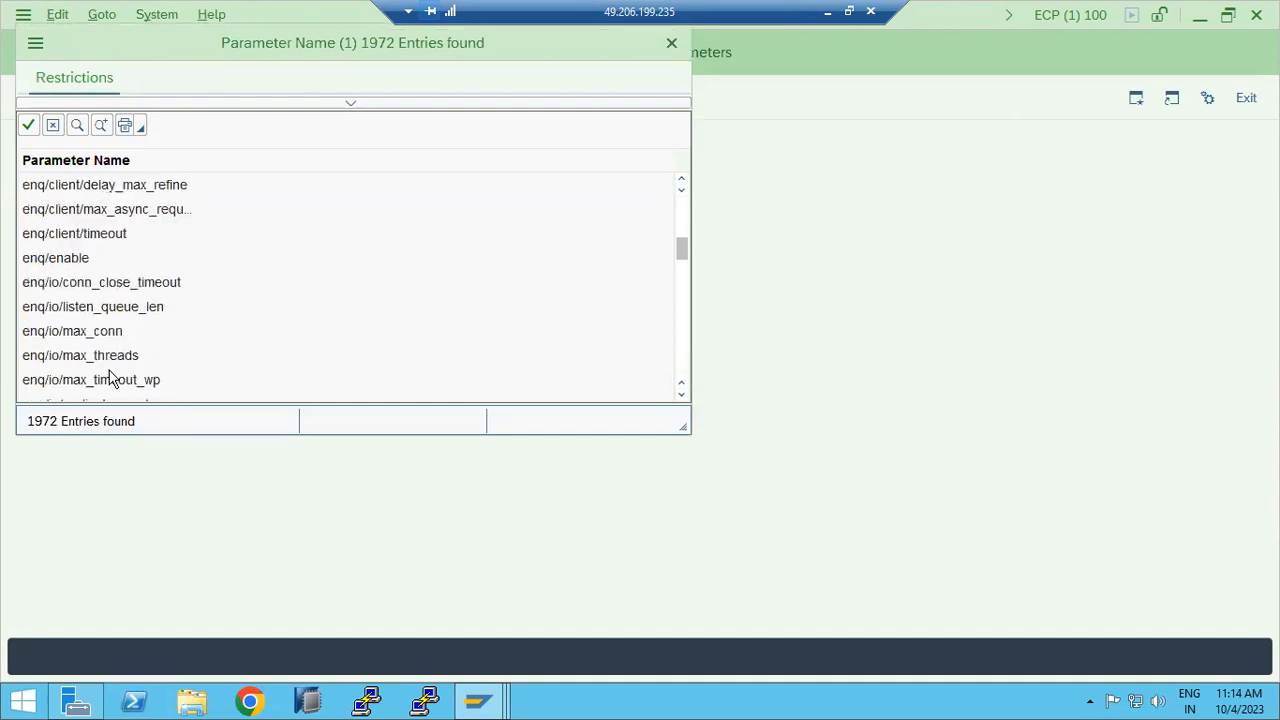
pyautogui.scroll(-6, 122, 410)
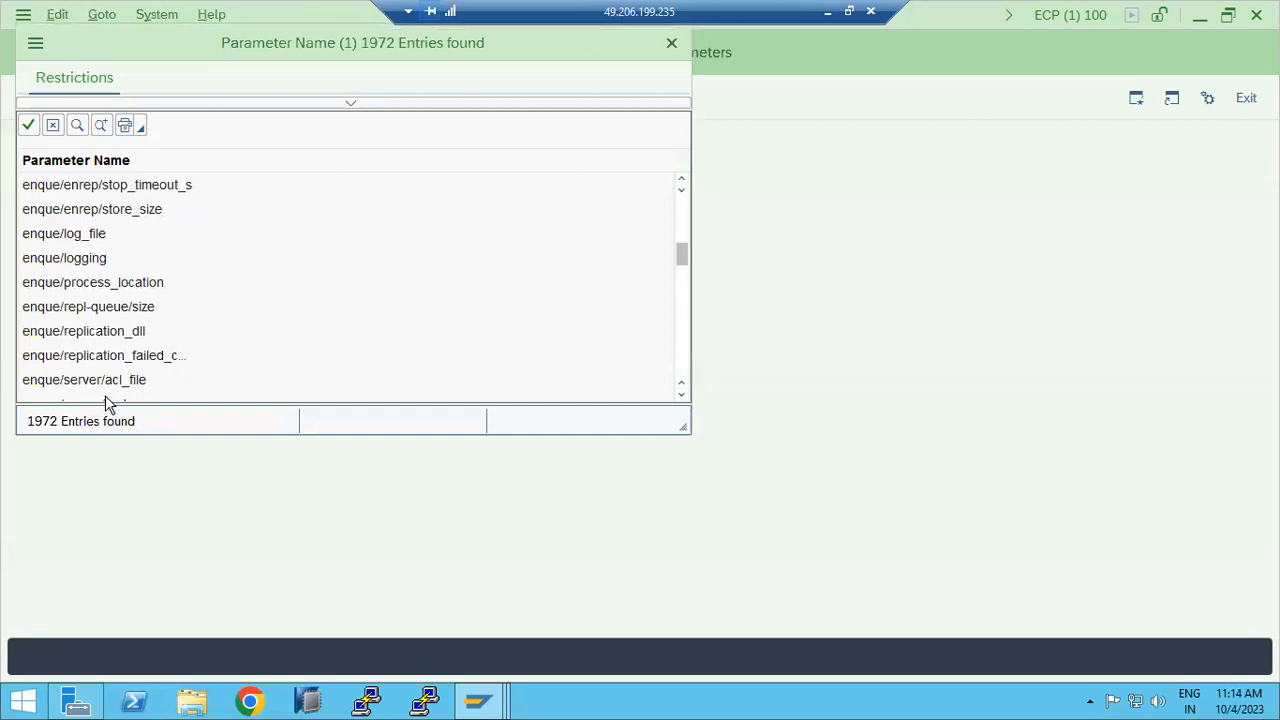
pyautogui.moveTo(212, 44); pyautogui.dragTo(369, 232)
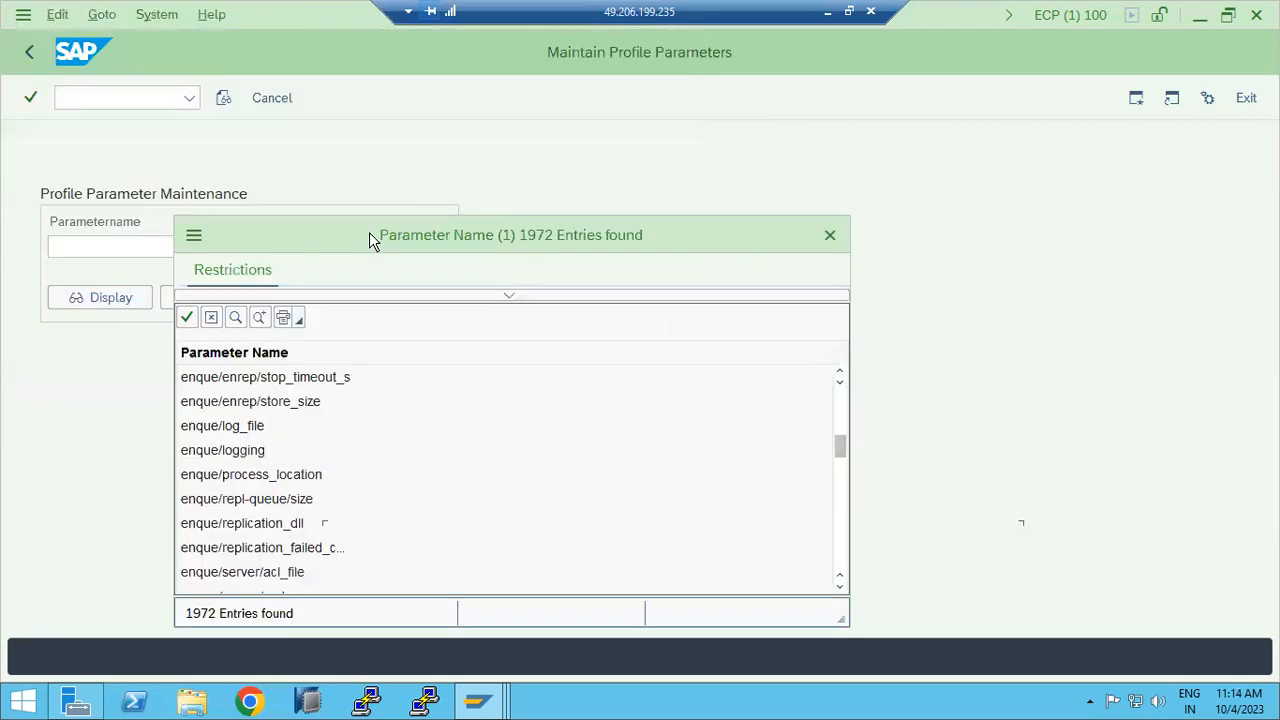
pyautogui.click(830, 238)
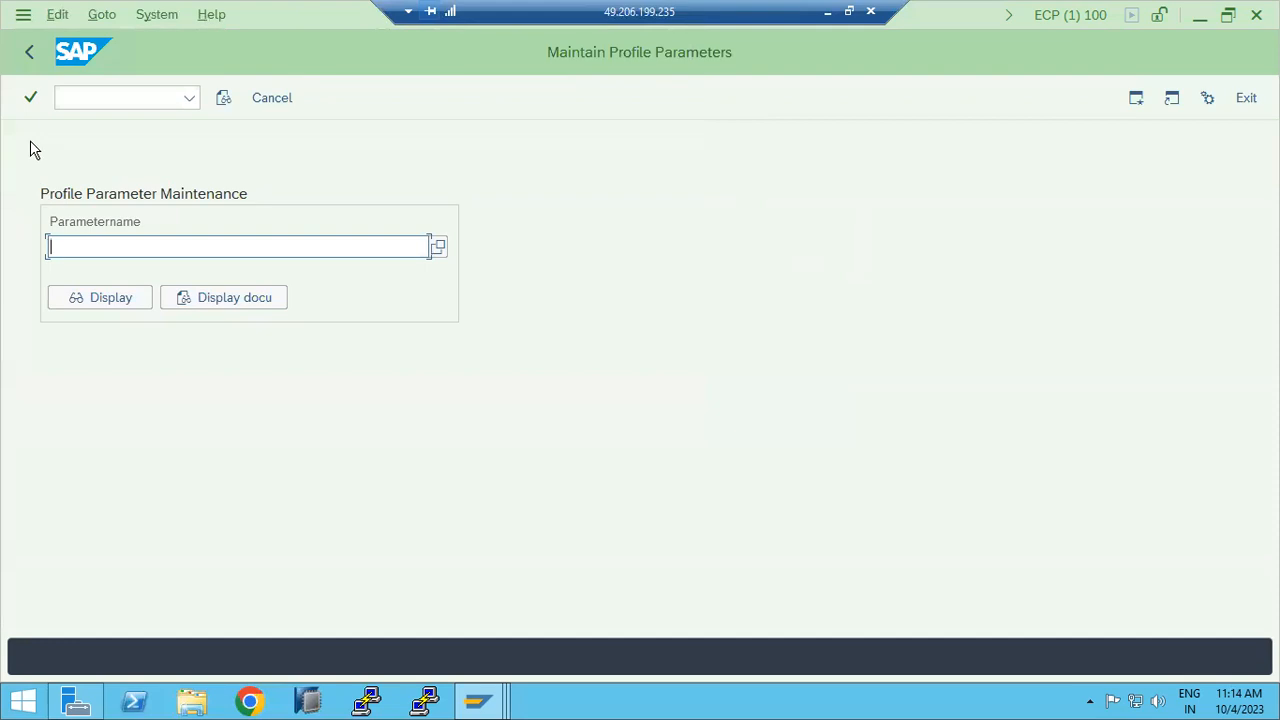
pyautogui.click(29, 52)
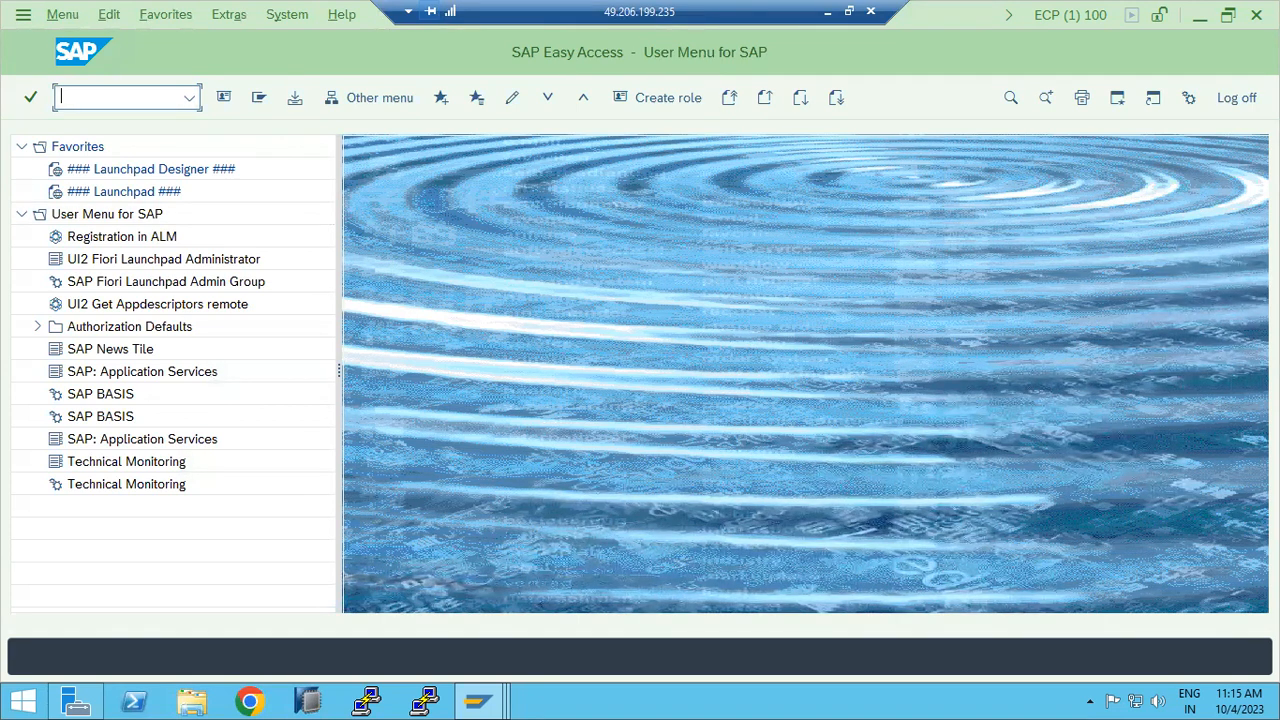
# Step: Run RZ10 to reach Edit Profiles, then minimise the Remote Desktop session to show Paint
pyautogui.press('Return')
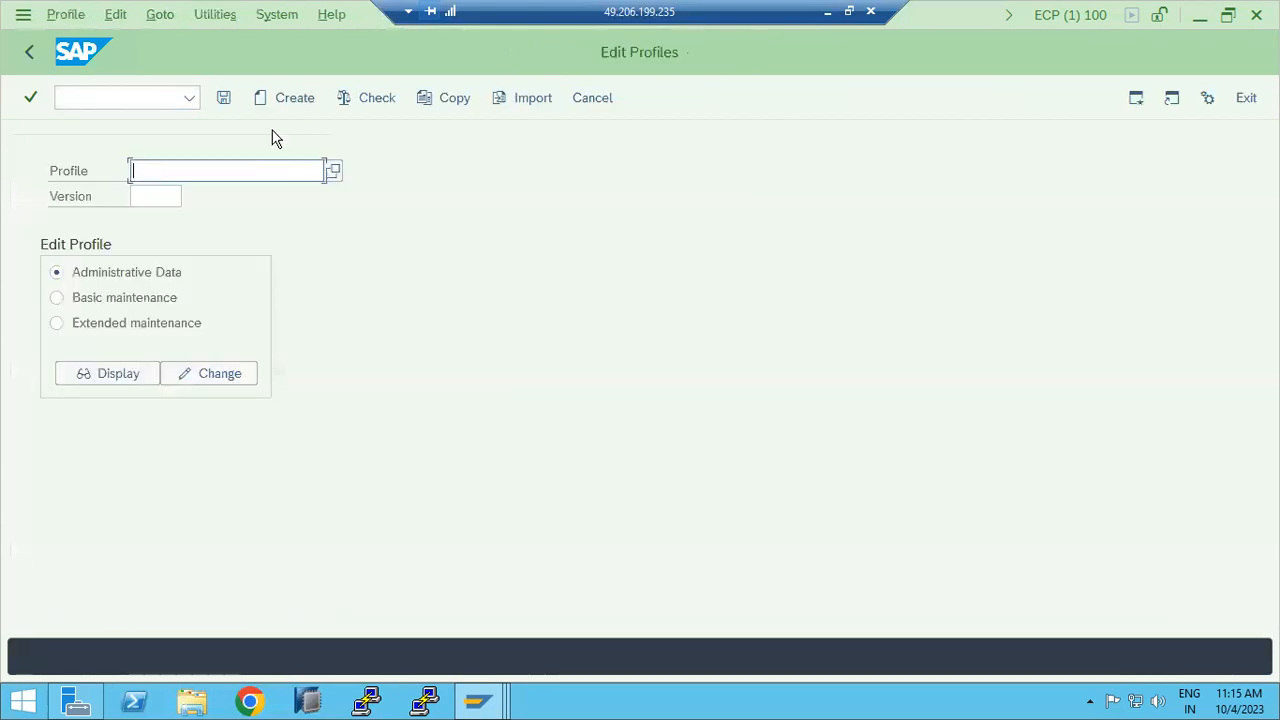
pyautogui.click(827, 11)
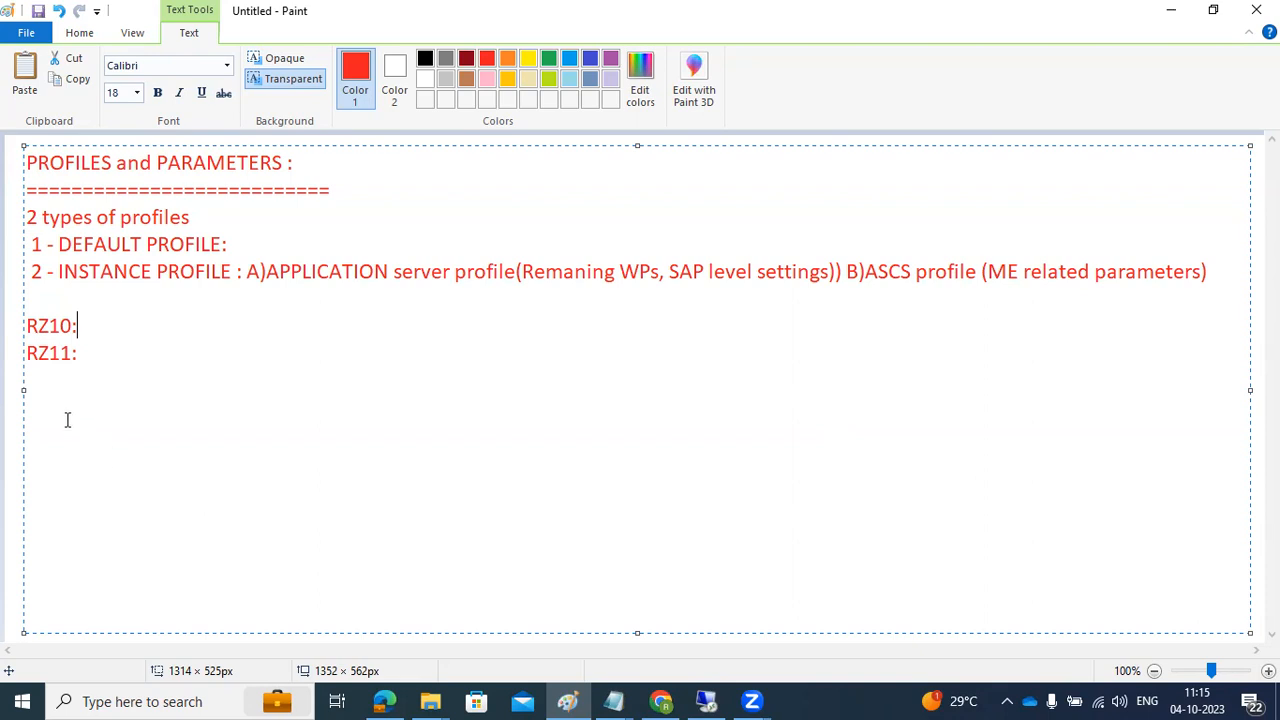
# Step: After 'RZ10:', note that changes there are permanent and require a system restart, then highlight it
pyautogui.moveTo(129, 268); pyautogui.dragTo(235, 271)
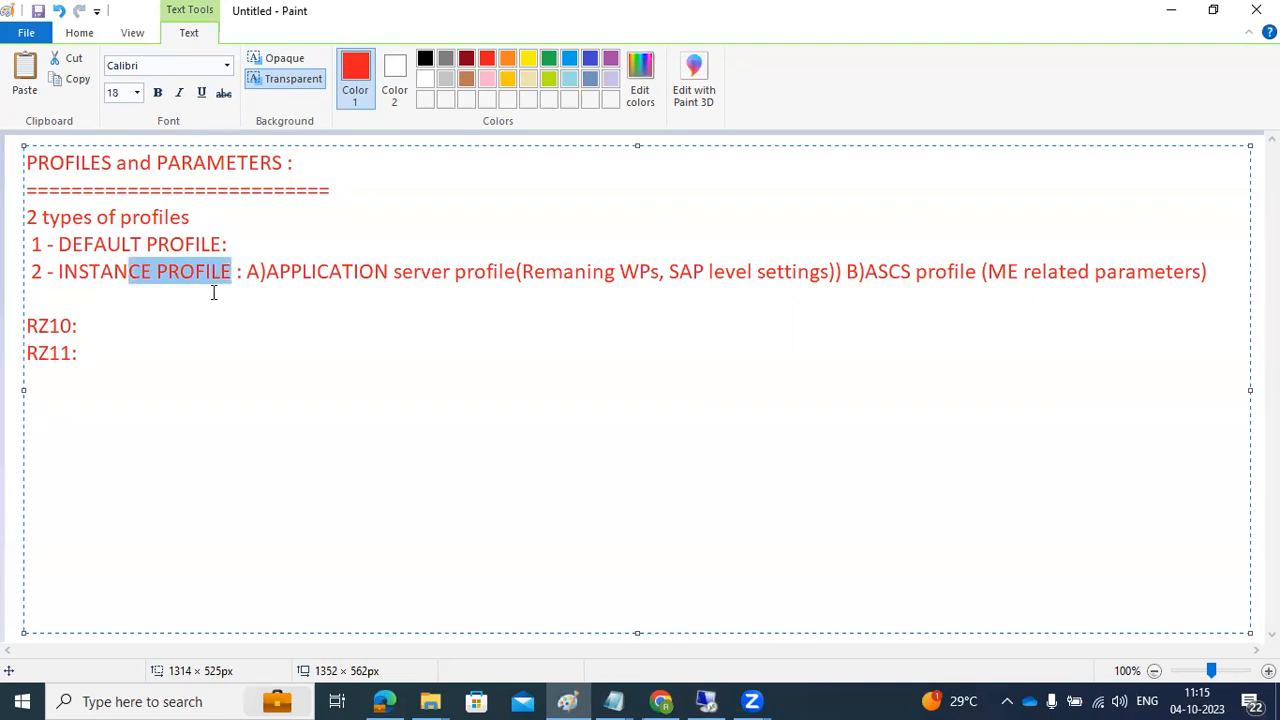
pyautogui.click(110, 328)
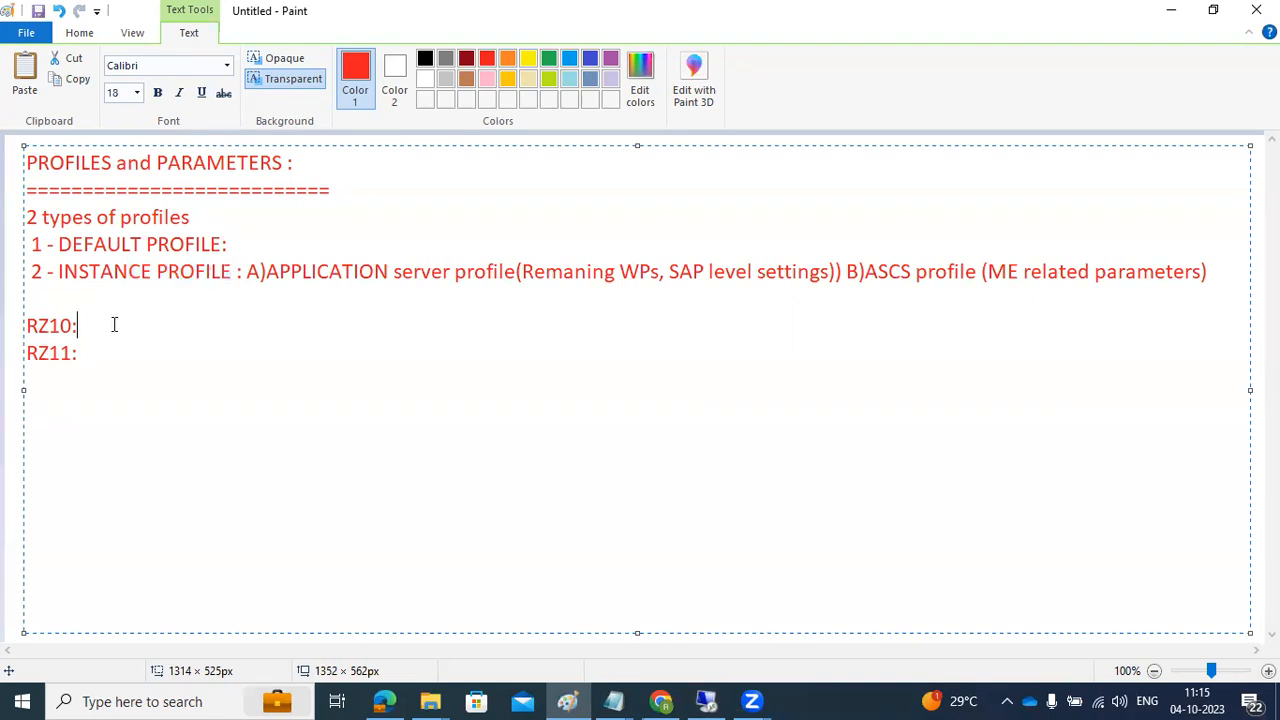
pyautogui.write('if you hange')
pyautogui.press('BackSpace')
pyautogui.press('BackSpace')
pyautogui.press('BackSpace')
pyautogui.press('BackSpace')
pyautogui.press('BackSpace')
pyautogui.write('change in ')
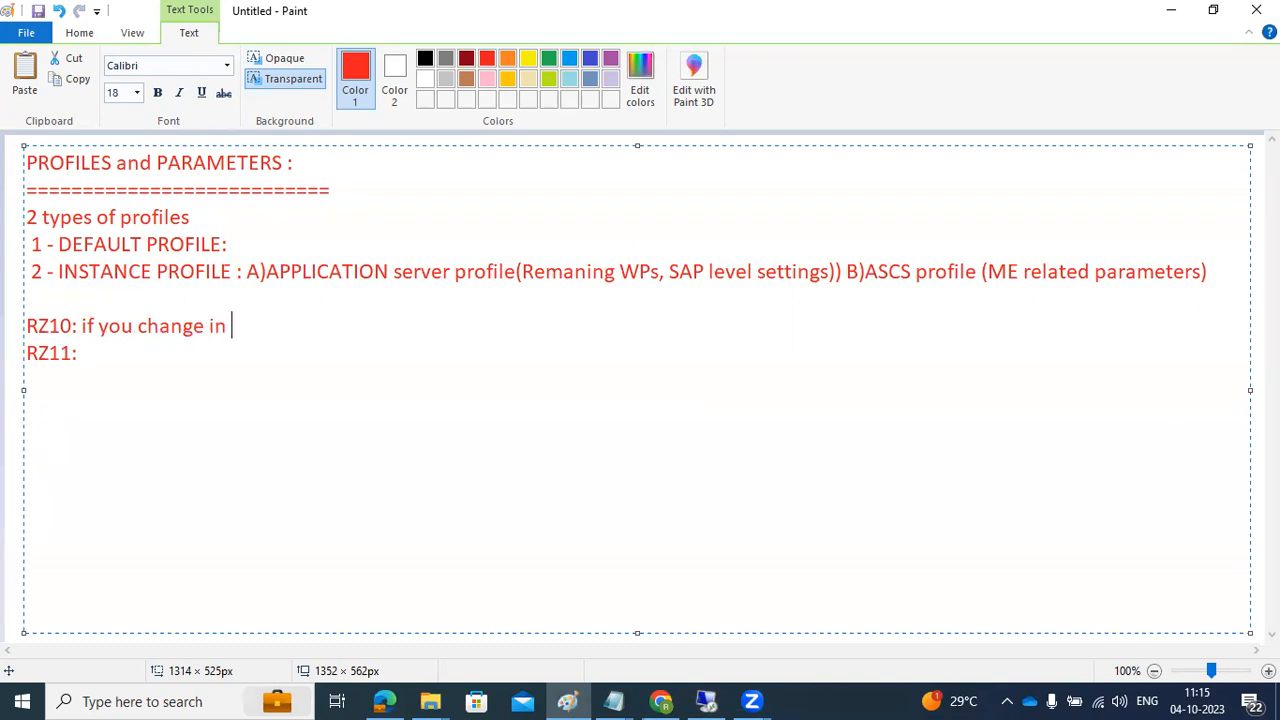
pyautogui.write('instance')
pyautogui.press('BackSpace')
pyautogui.press('BackSpace')
pyautogui.press('BackSpace')
pyautogui.press('BackSpace')
pyautogui.press('BackSpace')
pyautogui.press('BackSpace')
pyautogui.press('BackSpace')
pyautogui.press('BackSpace')
pyautogui.press('BackSpace')
pyautogui.write(',thhat is the perm')
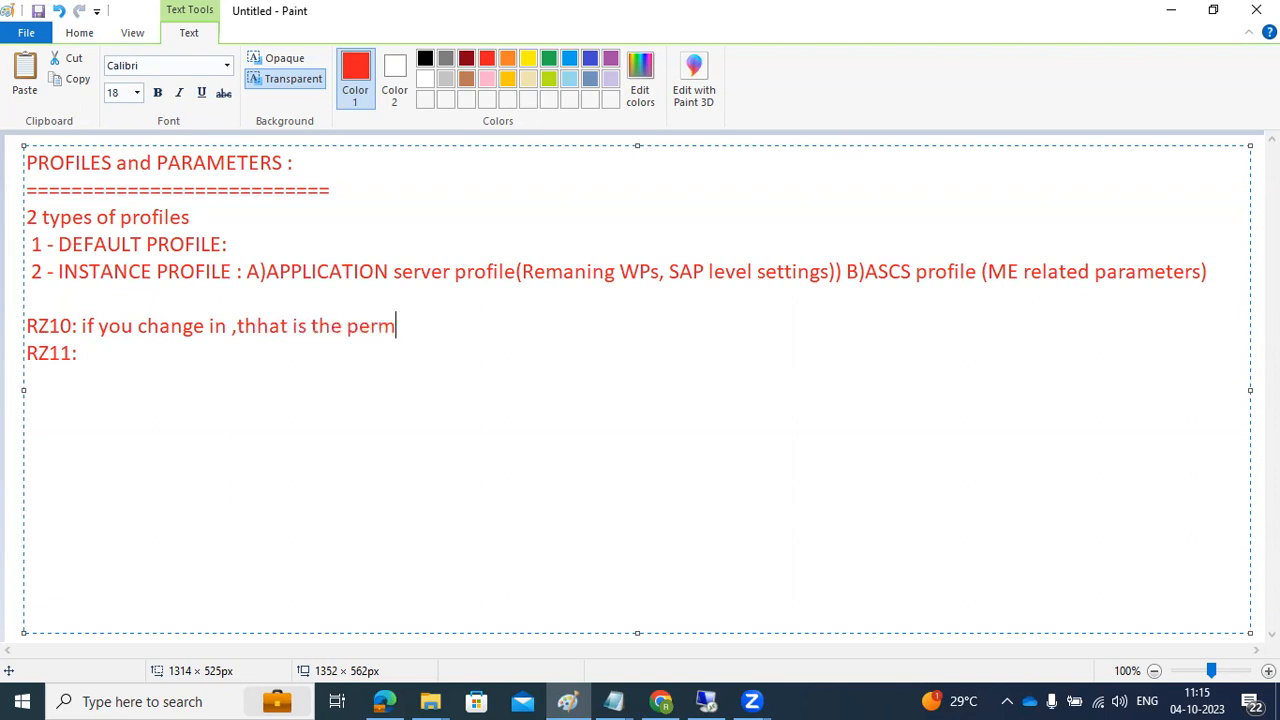
pyautogui.write('annet change')
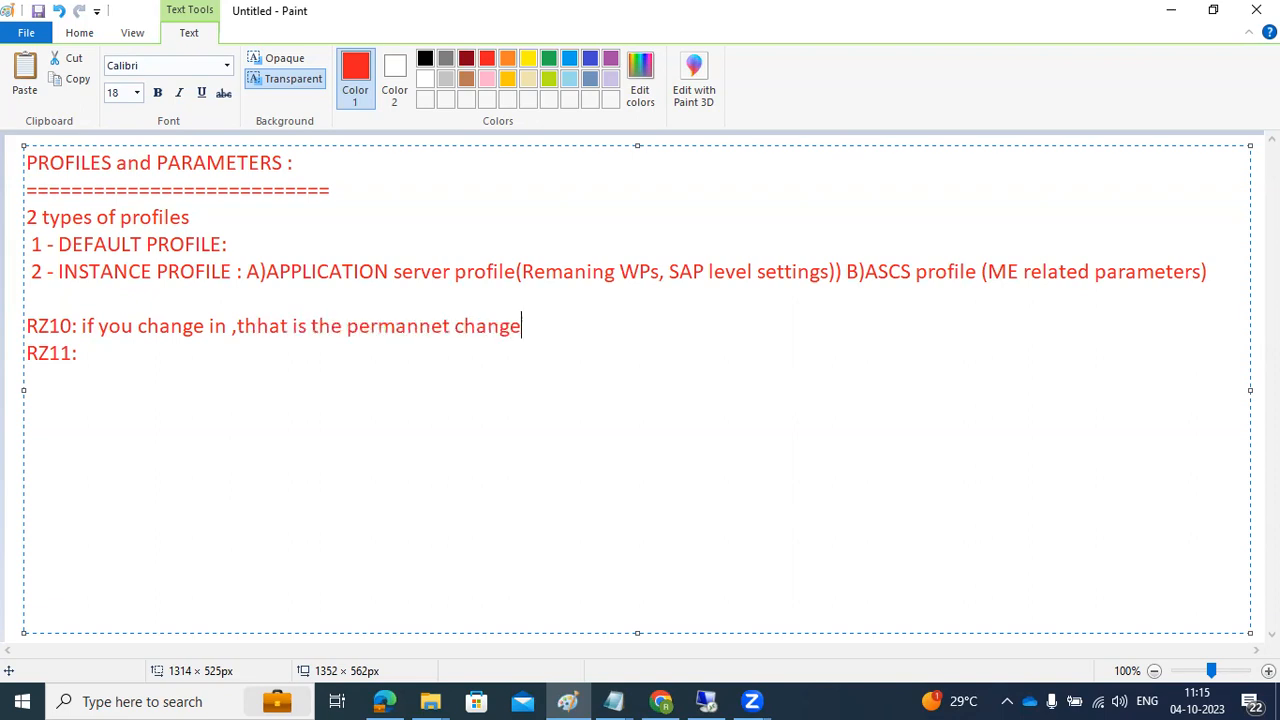
pyautogui.write('s ,then you need to restart the system ..')
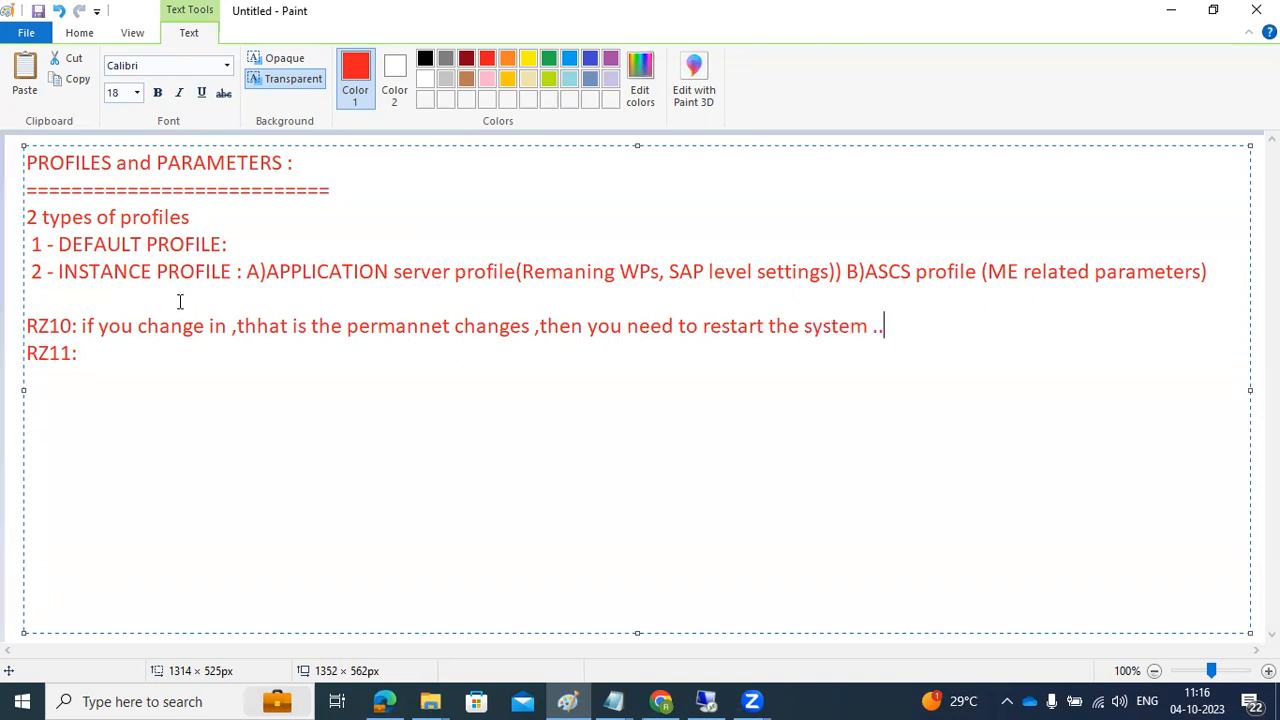
pyautogui.moveTo(41, 325); pyautogui.dragTo(631, 347)
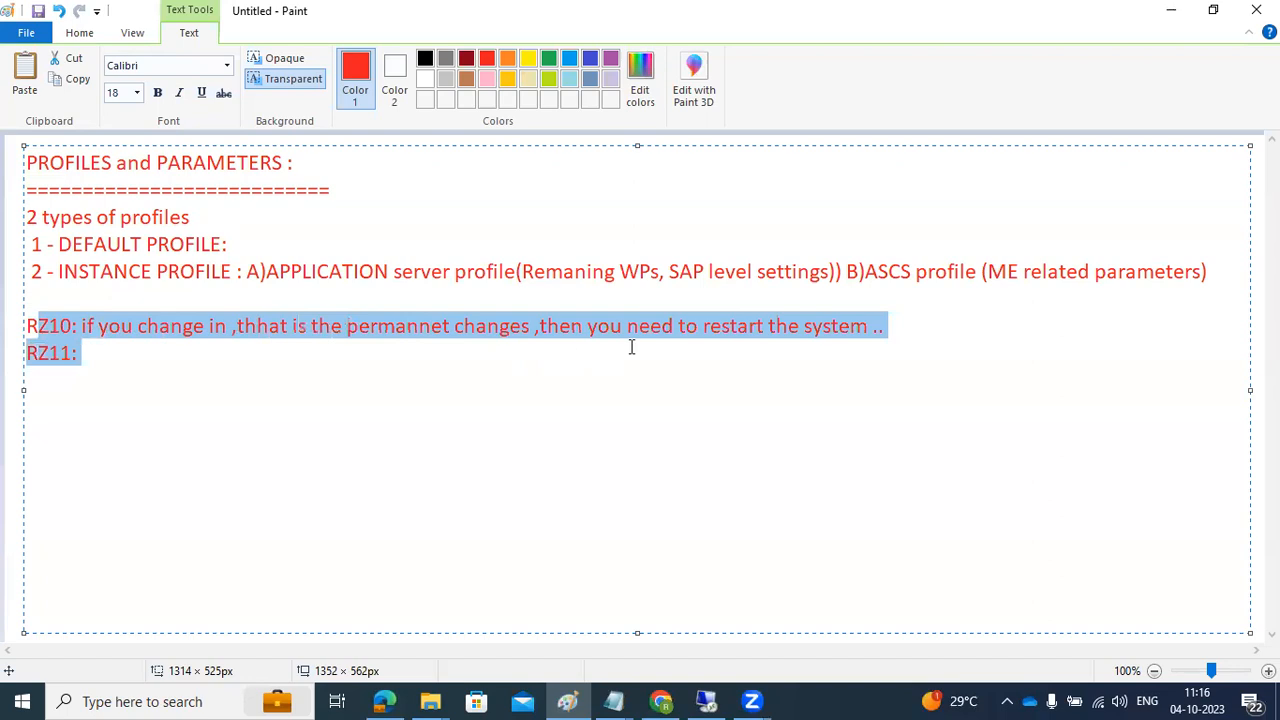
pyautogui.moveTo(543, 342); pyautogui.dragTo(903, 313)
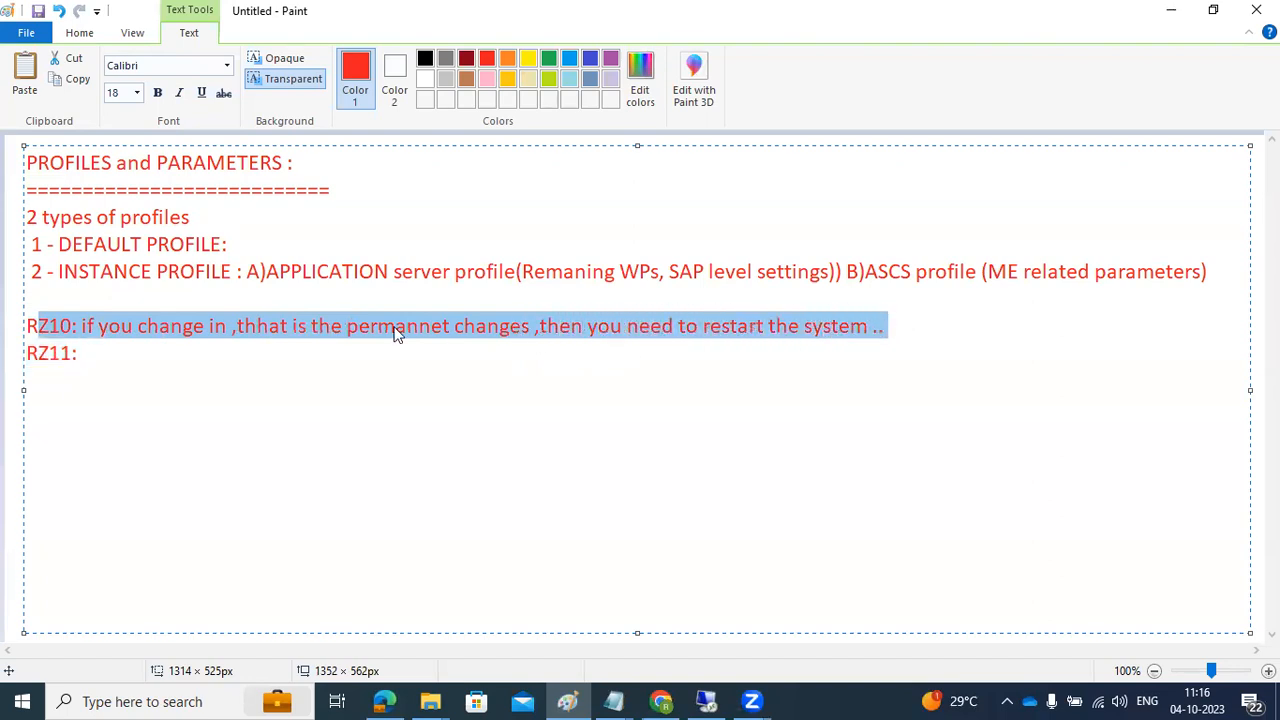
# Step: After 'RZ11:' type 'if you change in RZ11, that parameters are not permanent, it will be effect immediately.'
pyautogui.click(160, 350)
pyautogui.write('if ')
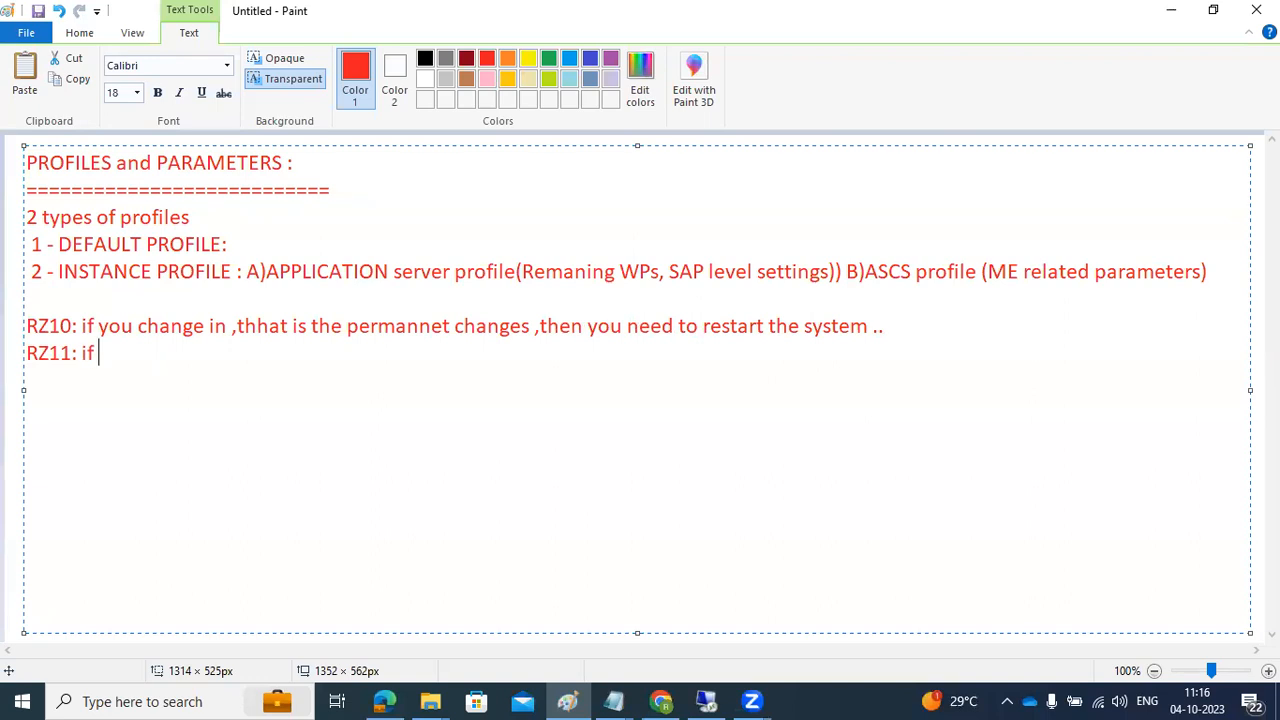
pyautogui.write('you ')
pyautogui.write('change in ')
pyautogui.write('RZ11')
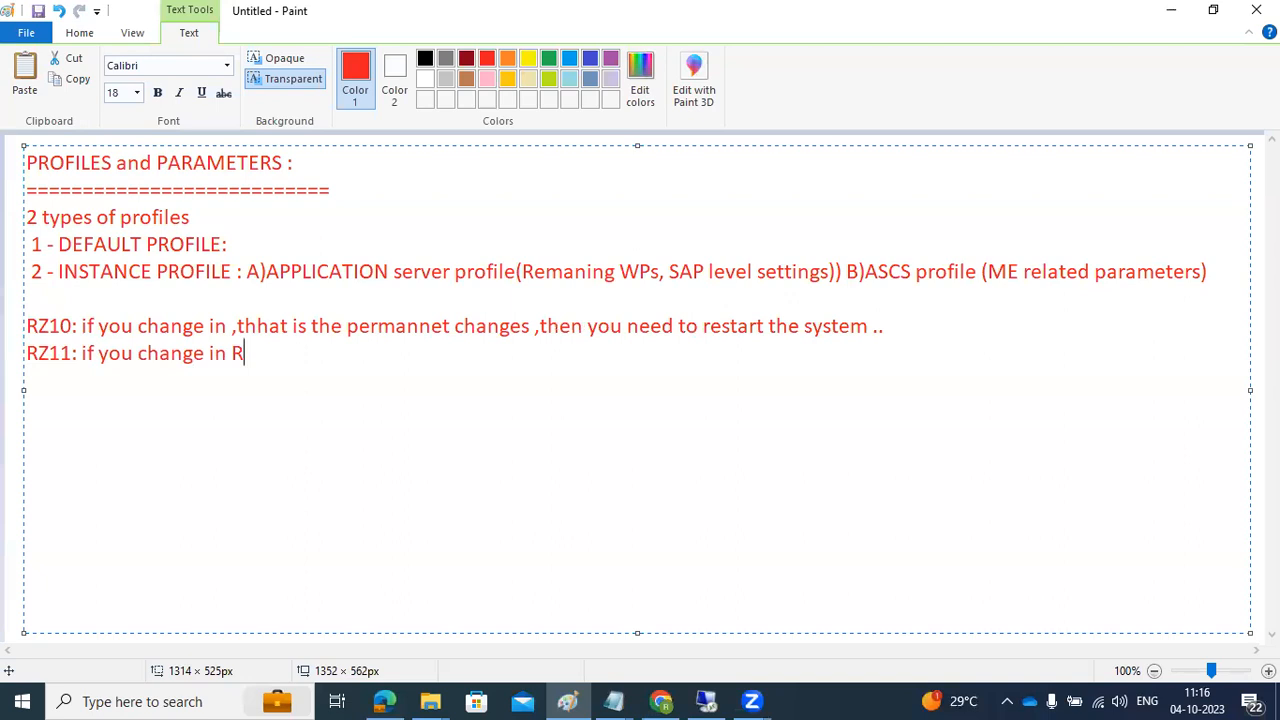
pyautogui.write(', that pa')
pyautogui.write('rma')
pyautogui.press('BackSpace')
pyautogui.press('BackSpace')
pyautogui.write('a')
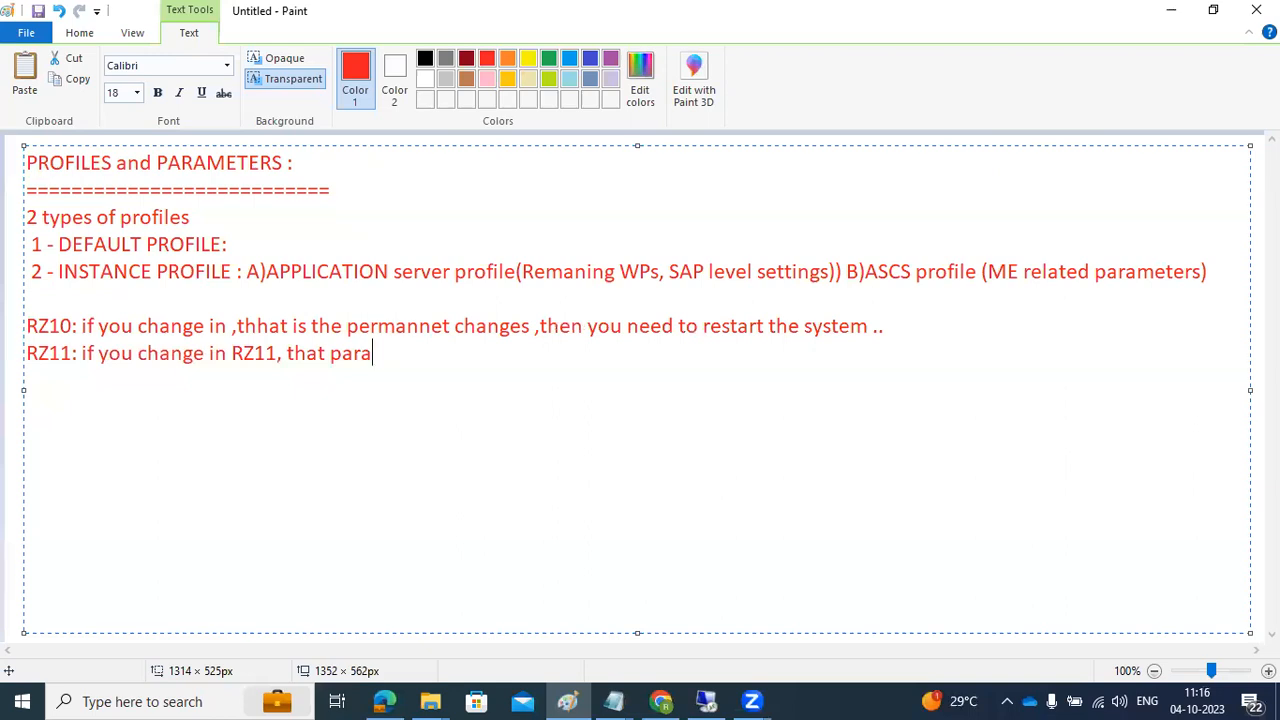
pyautogui.write('meters are')
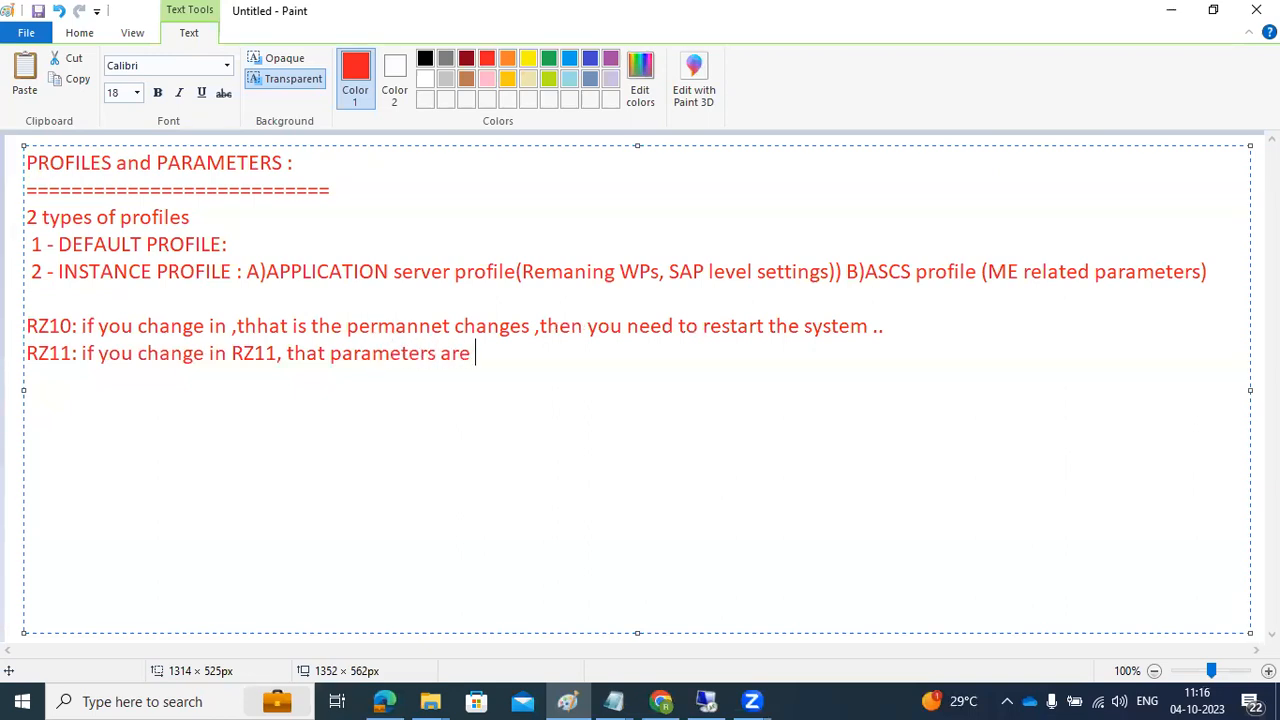
pyautogui.write('not permanent')
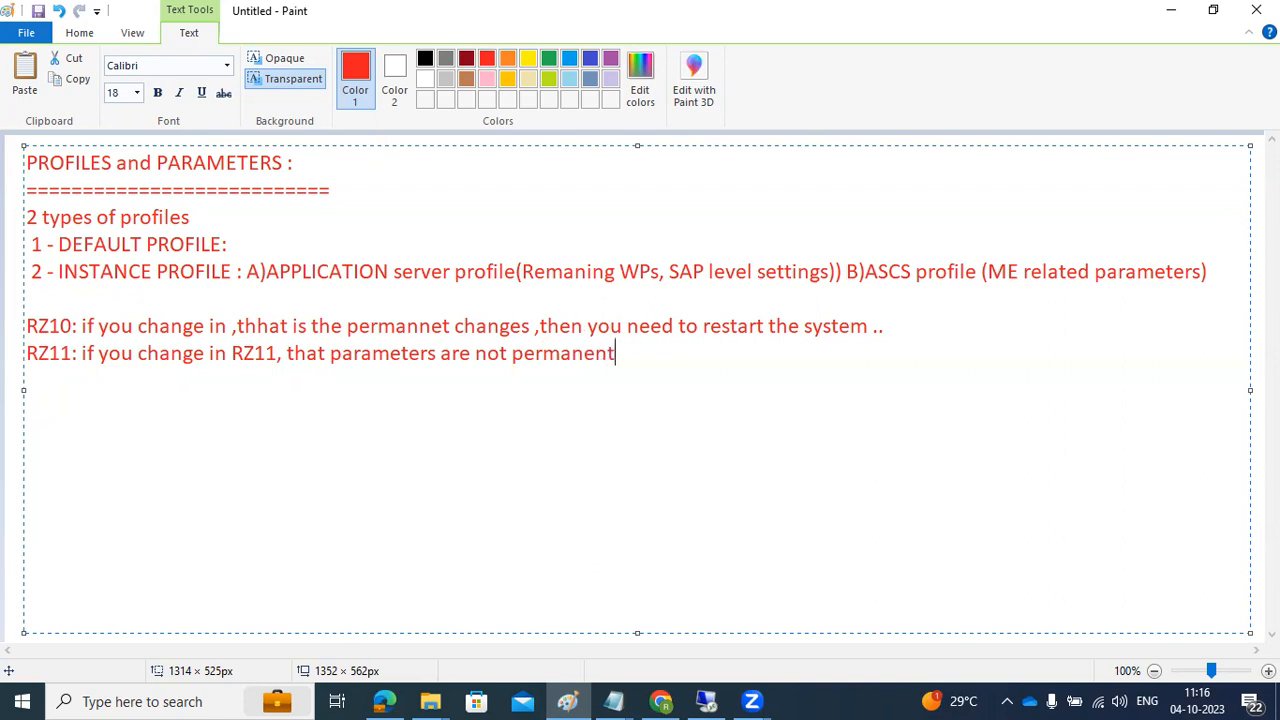
pyautogui.write(' ,it will be effect immedi')
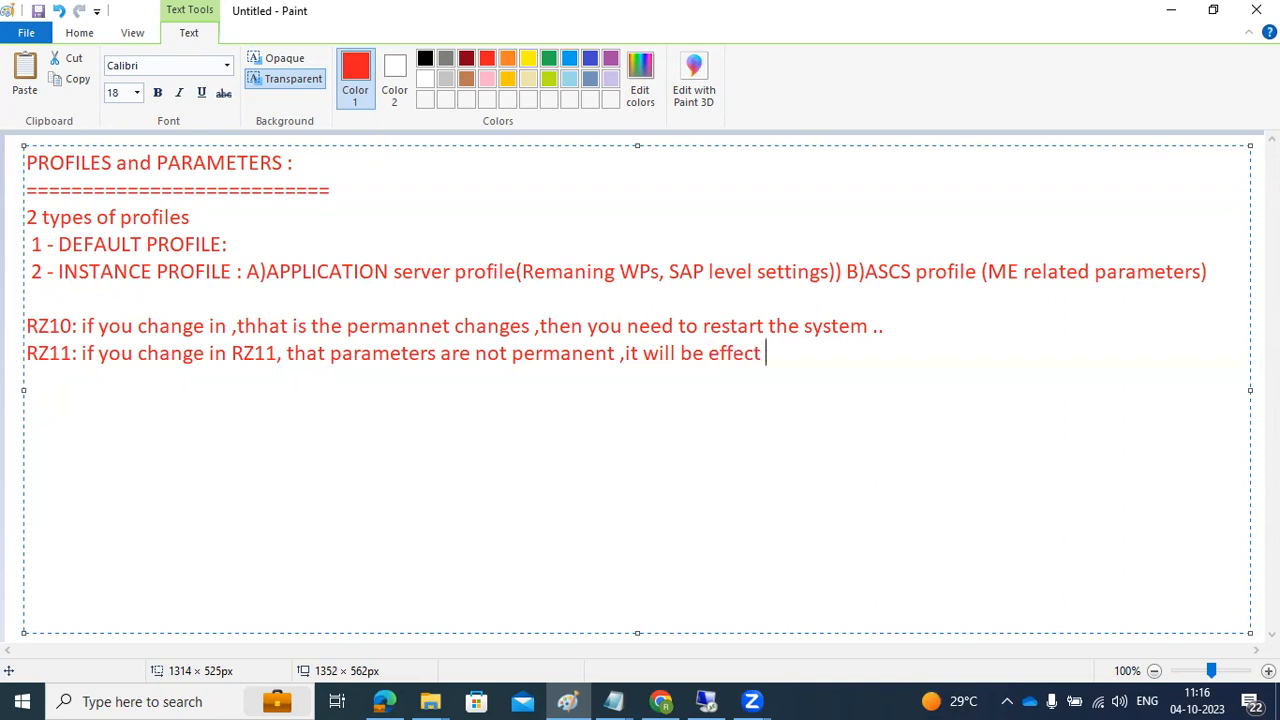
pyautogui.write('ately .')
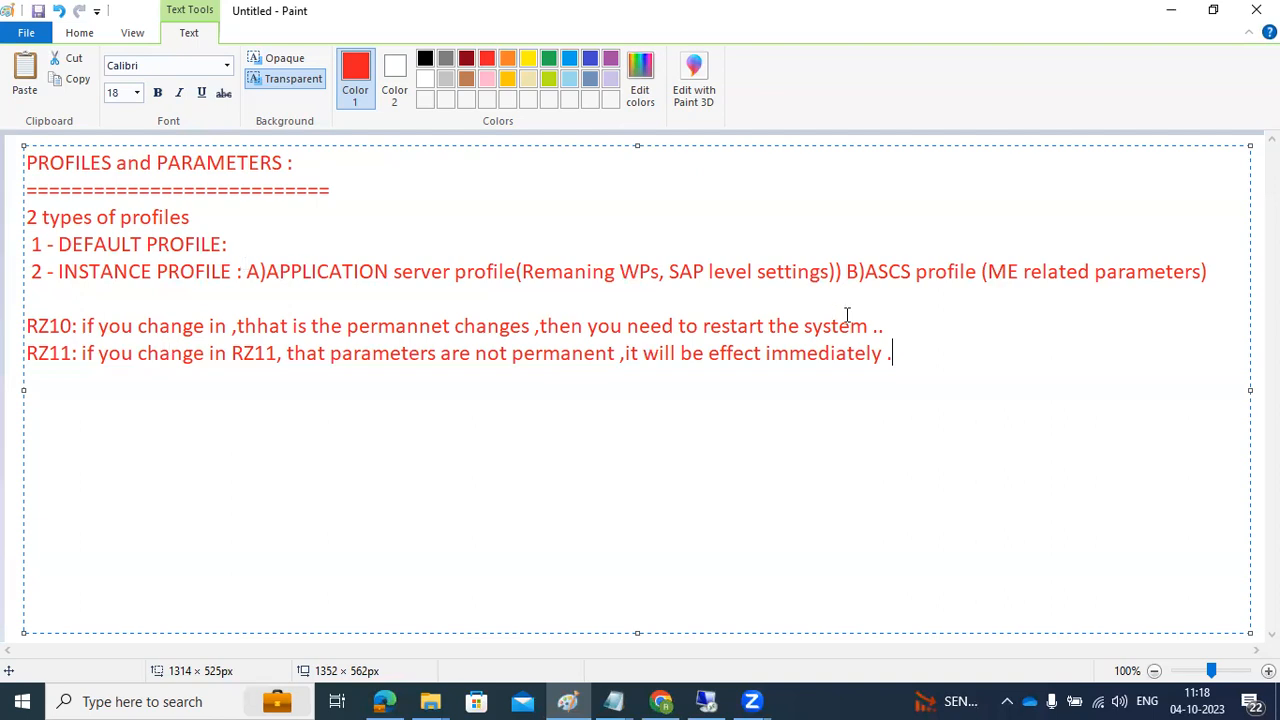
# Step: Append 'static' to the RZ10 note line and '..dynamic' to the RZ11 note line
pyautogui.click(904, 328)
pyautogui.write('static')
pyautogui.press('Down')
pyautogui.write('..dynamic')
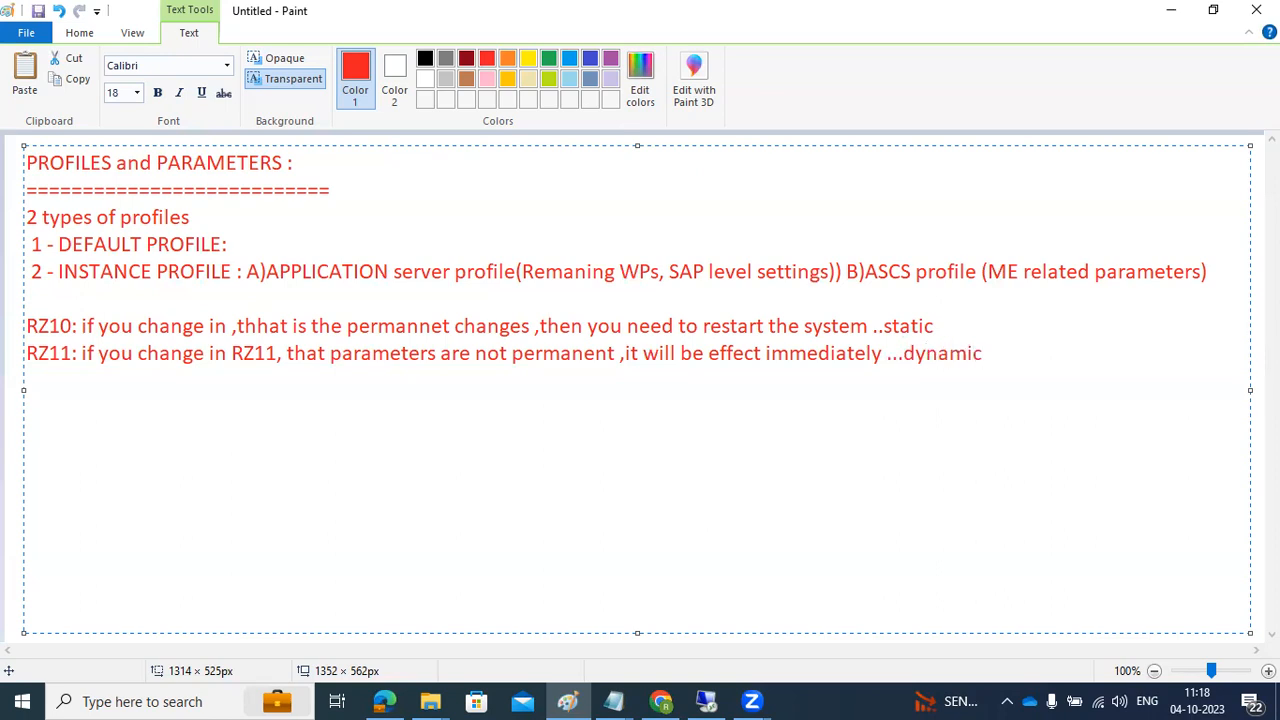
# Step: Highlight the restart part of the RZ10 note and the immediate-effect part of the RZ11 note
pyautogui.moveTo(431, 326); pyautogui.dragTo(722, 326)
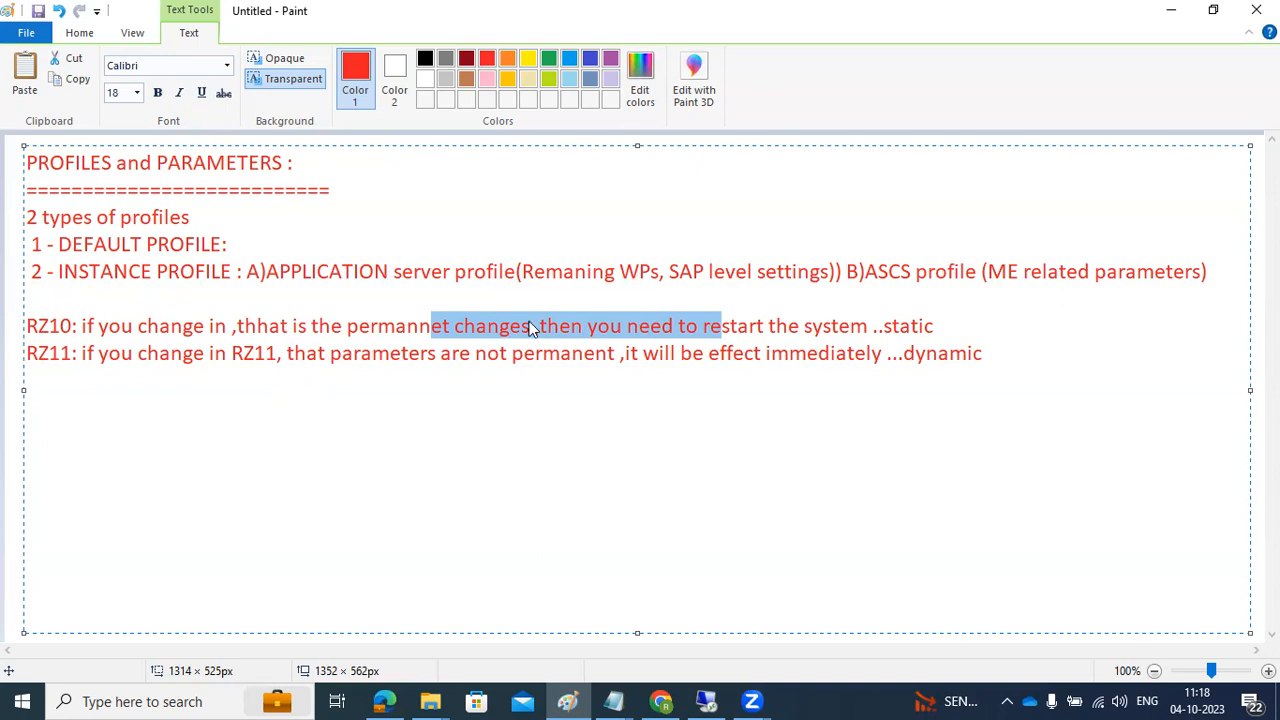
pyautogui.click(928, 326)
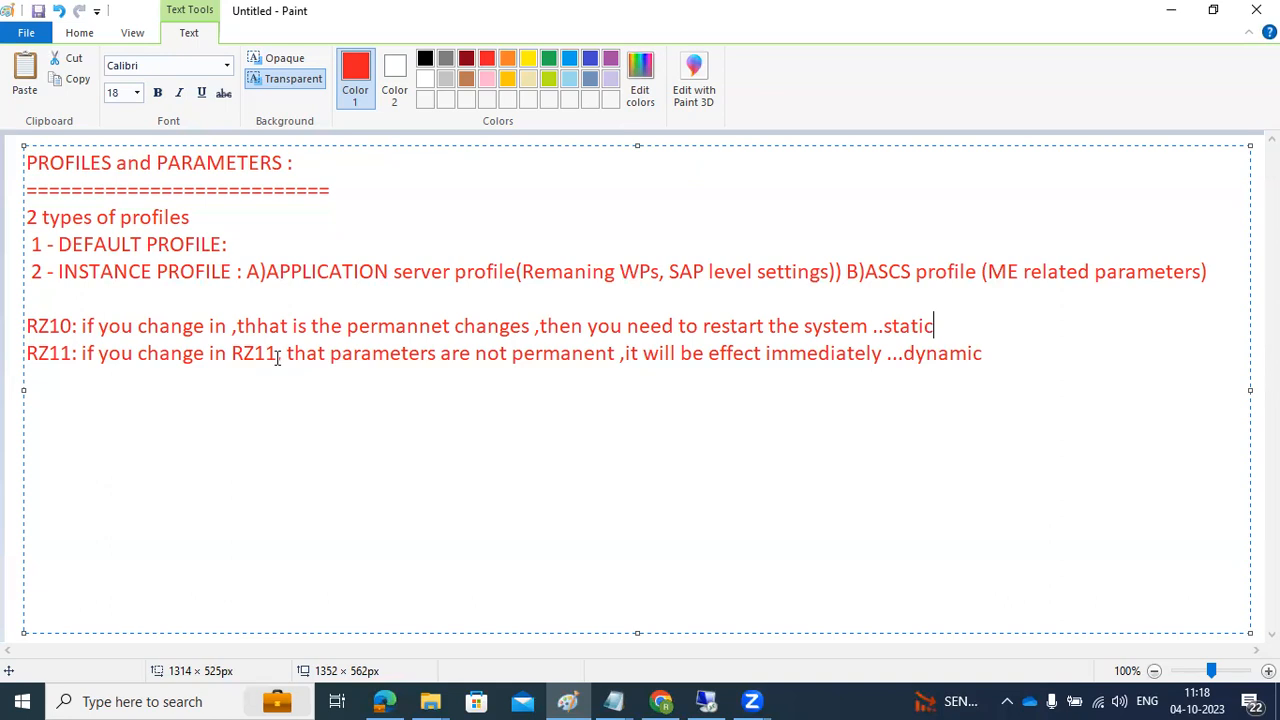
pyautogui.moveTo(629, 356); pyautogui.dragTo(977, 357)
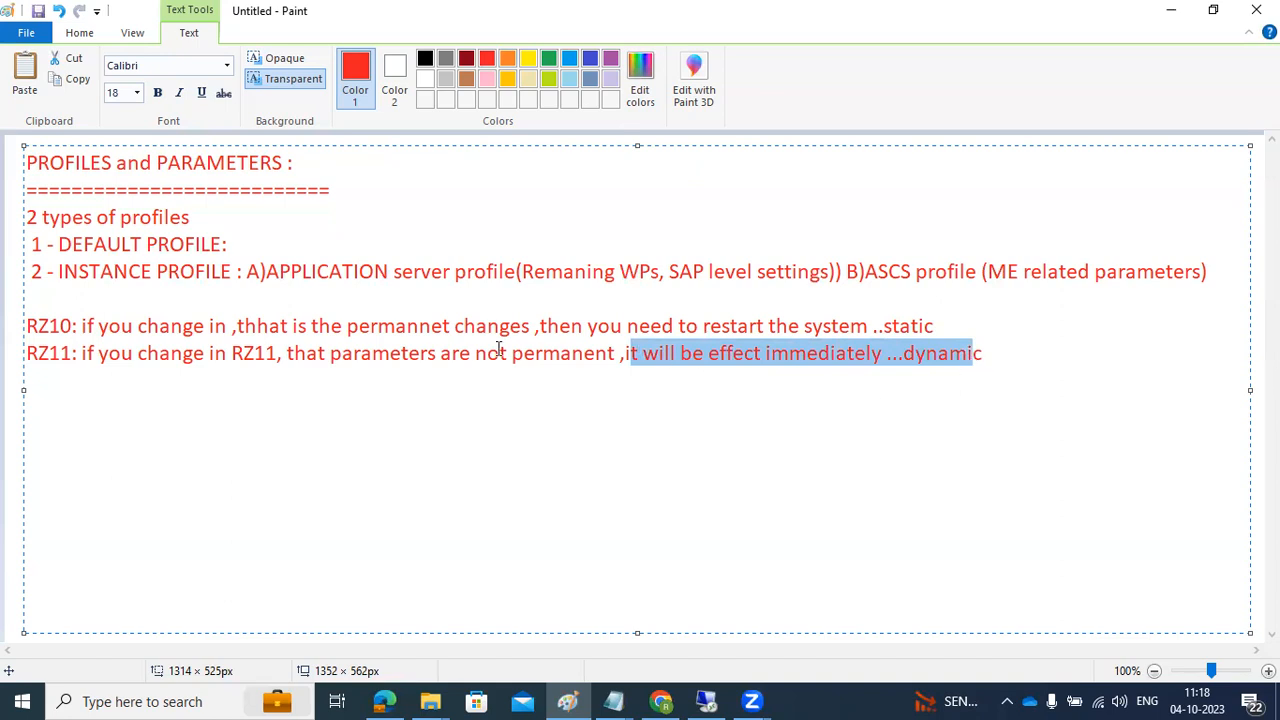
pyautogui.moveTo(48, 353); pyautogui.dragTo(138, 356)
# Step: In RZ10, open profile ECP_D20_SAPWINDOWS1 in extended maintenance change mode
pyautogui.click(706, 701)
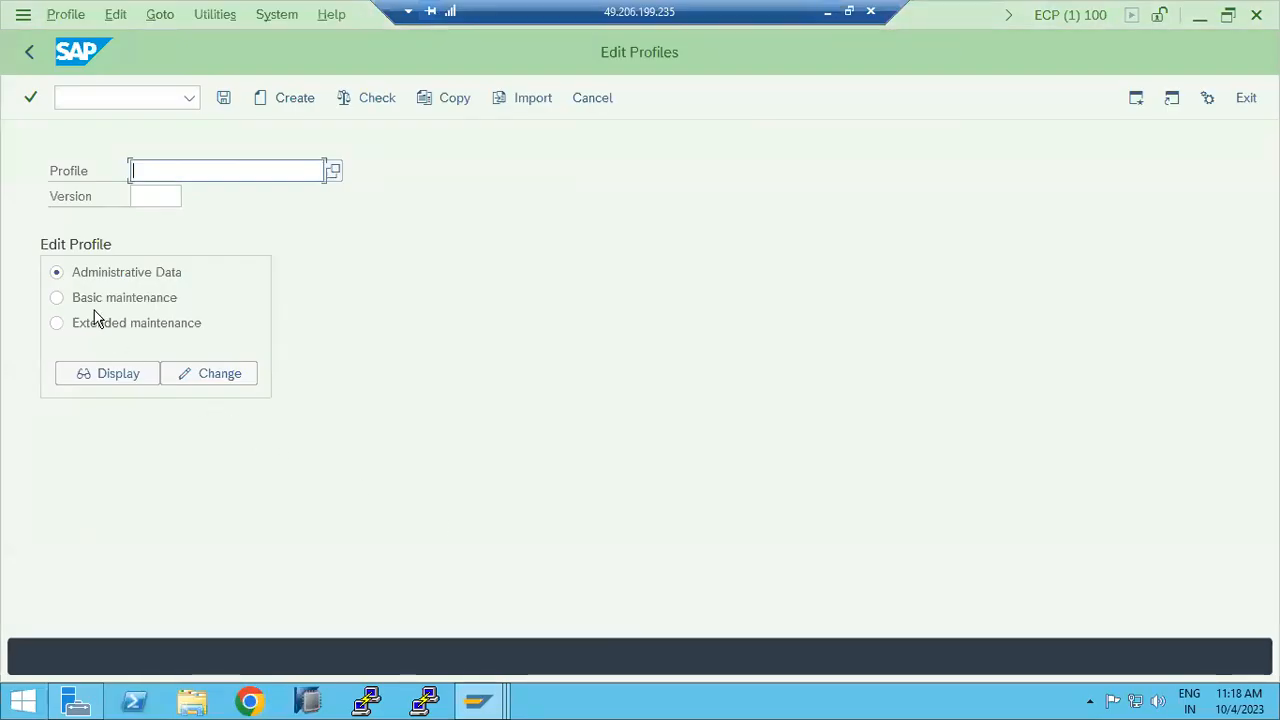
pyautogui.click(332, 171)
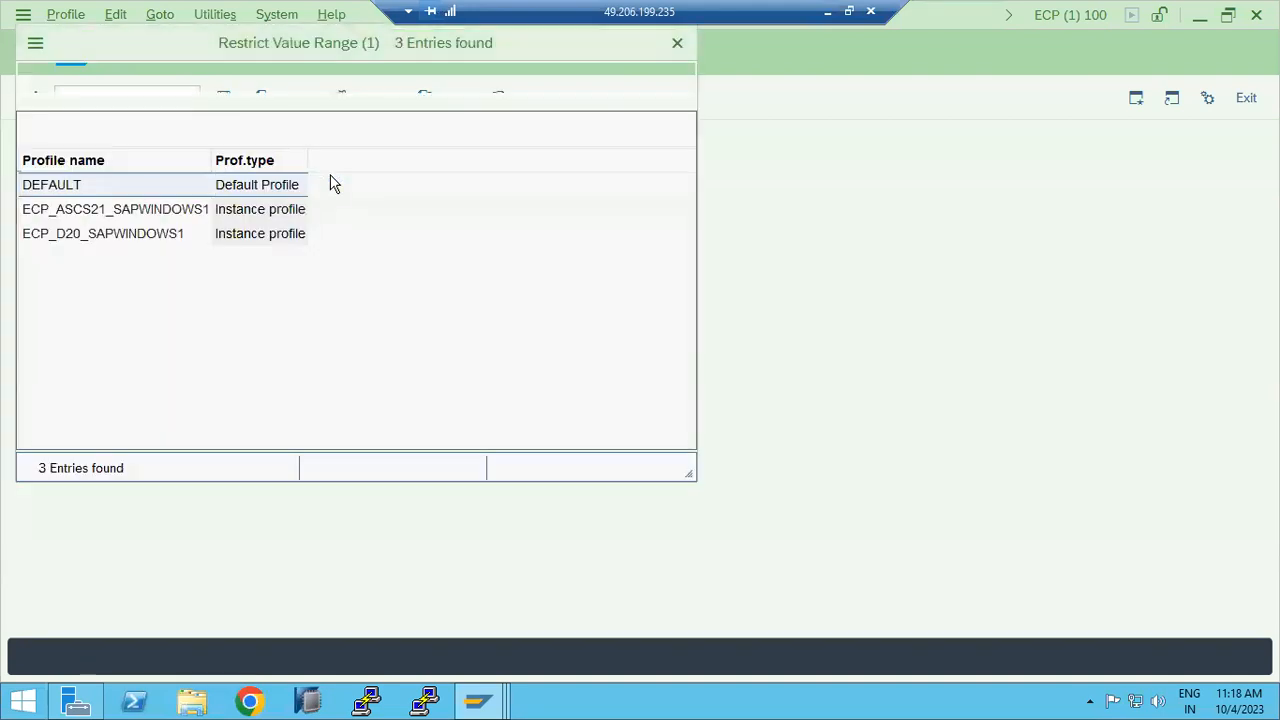
pyautogui.doubleClick(106, 234)
pyautogui.click(78, 327)
pyautogui.click(194, 377)
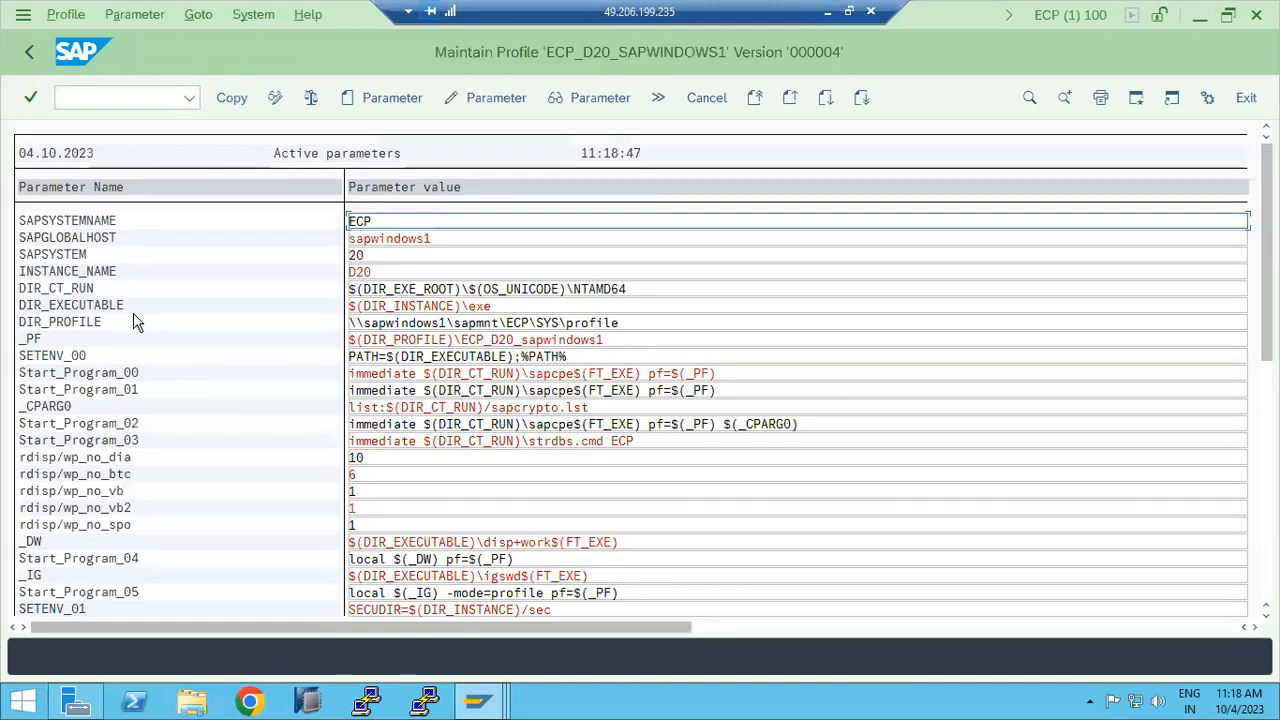
# Step: Change rdisp/wp_no_dia from 10 to 8 and rdisp/wp_no_btc from 6 to 4, then save the profile
pyautogui.click(369, 457)
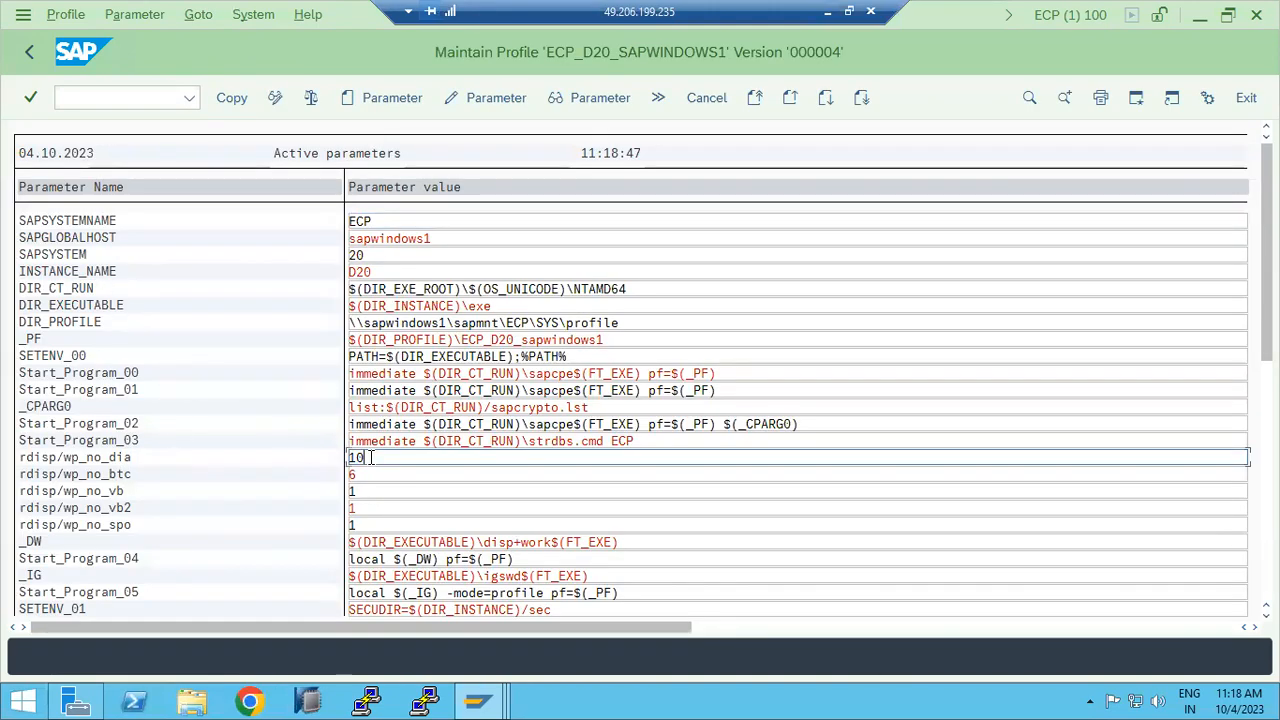
pyautogui.doubleClick(369, 457)
pyautogui.write('8')
pyautogui.click(370, 474)
pyautogui.doubleClick(370, 475)
pyautogui.write('4')
pyautogui.click(223, 101)
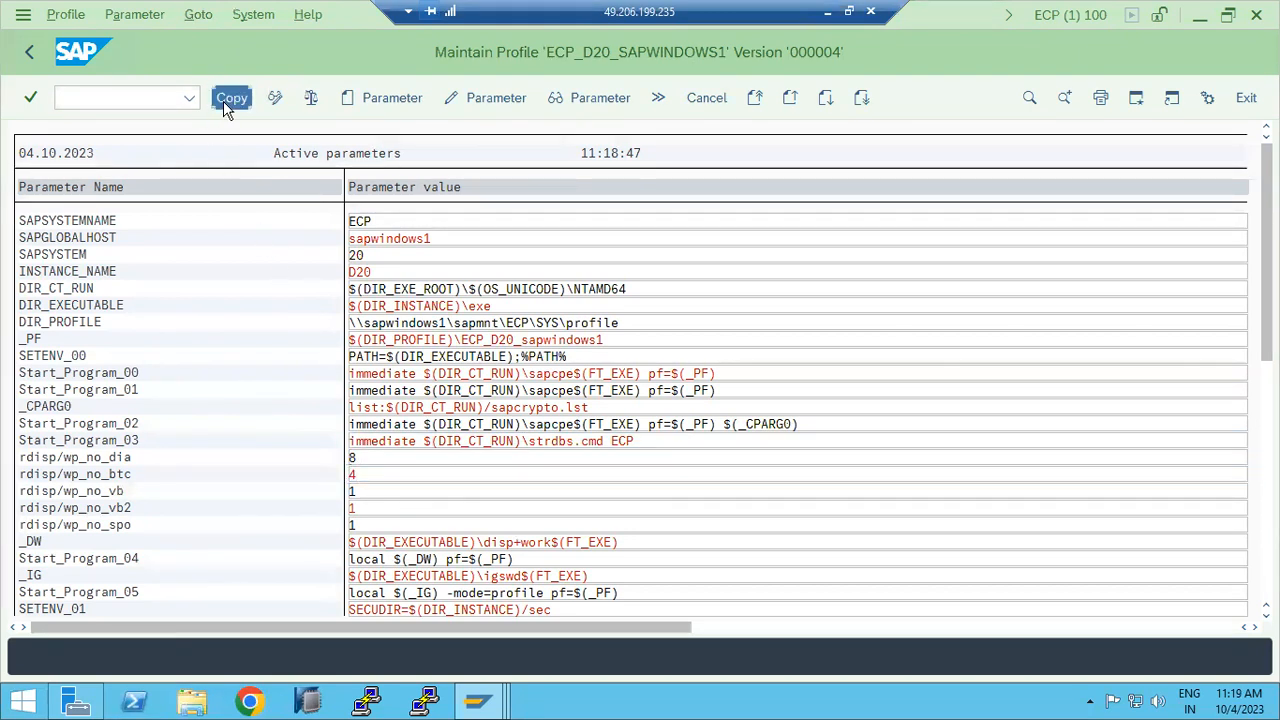
pyautogui.click(28, 55)
pyautogui.hotkey('ctrl', 's')
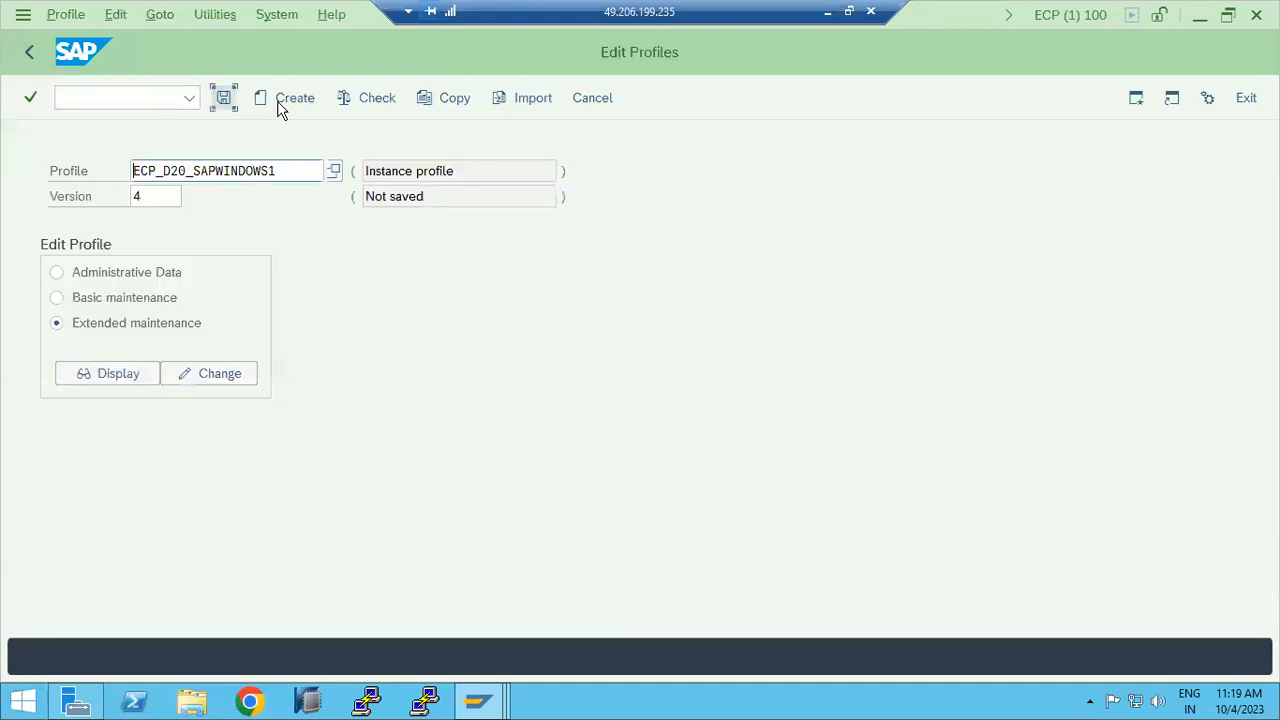
pyautogui.click(303, 418)
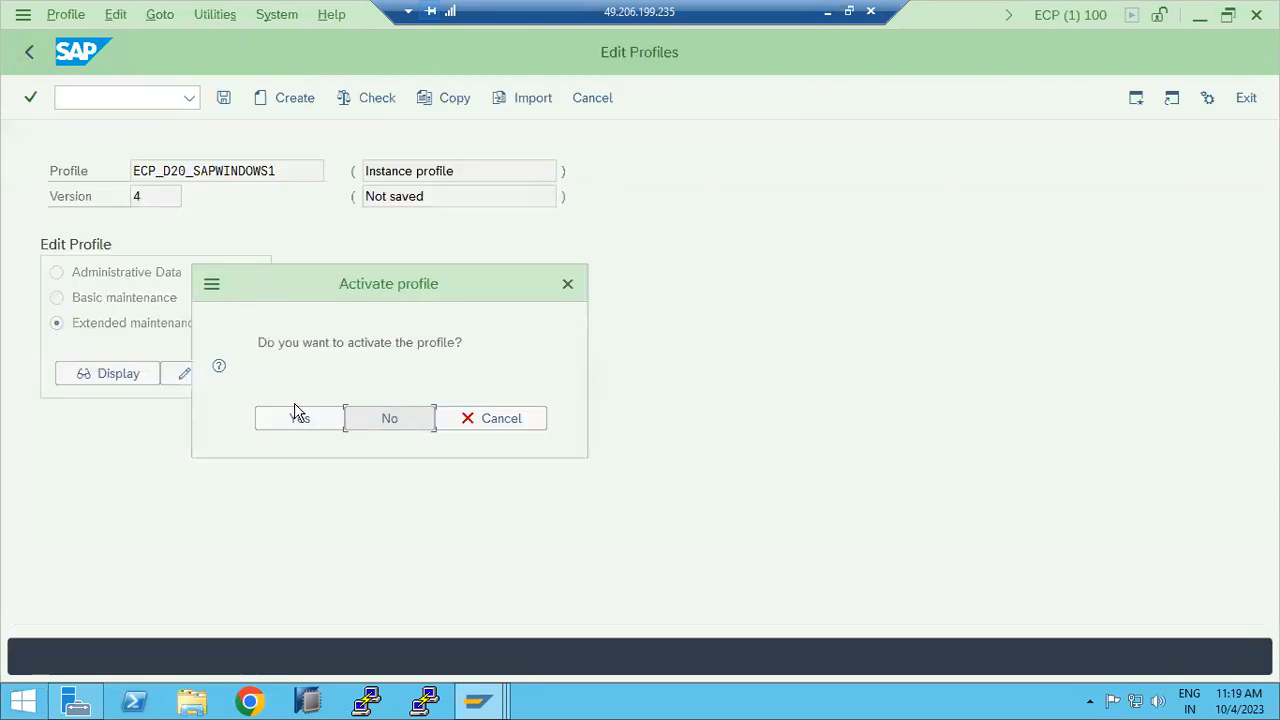
# Step: Activate ECP_D20_SAPWINDOWS1 as version 000005, acknowledge the note and consistency check, then go back
pyautogui.click(303, 417)
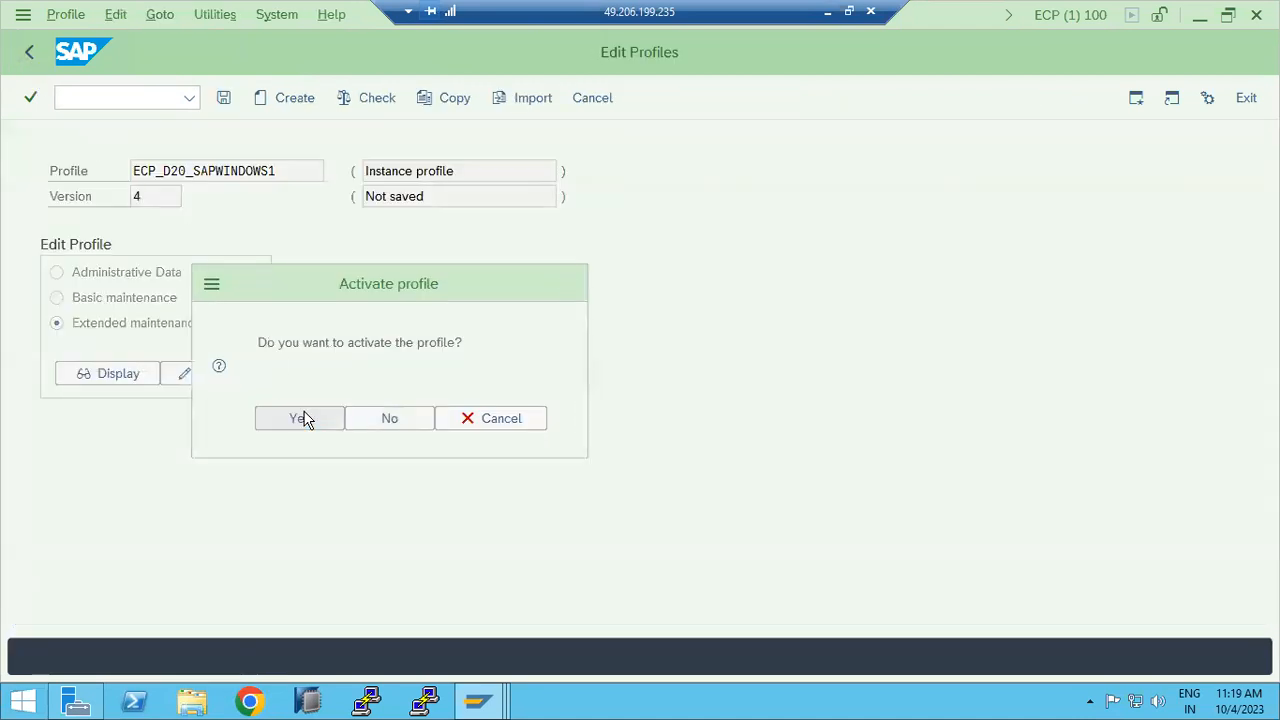
pyautogui.click(531, 664)
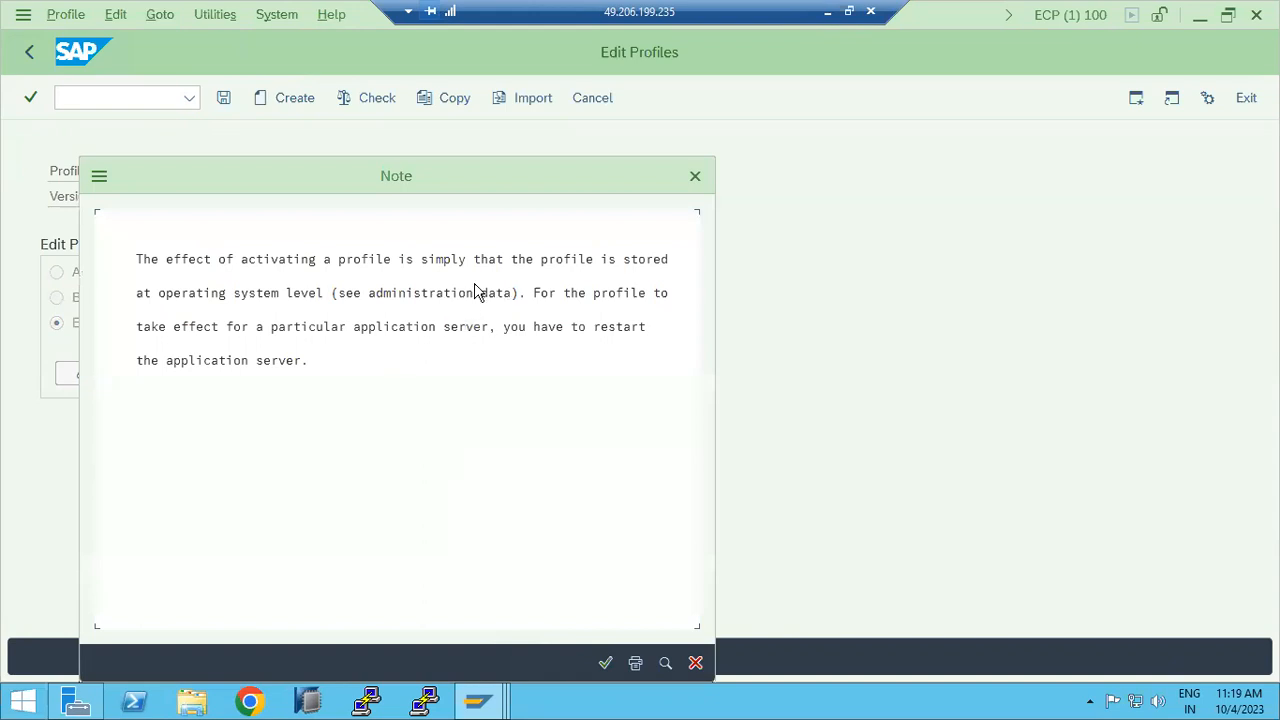
pyautogui.click(242, 266)
pyautogui.click(304, 330)
pyautogui.click(605, 663)
pyautogui.press('Return')
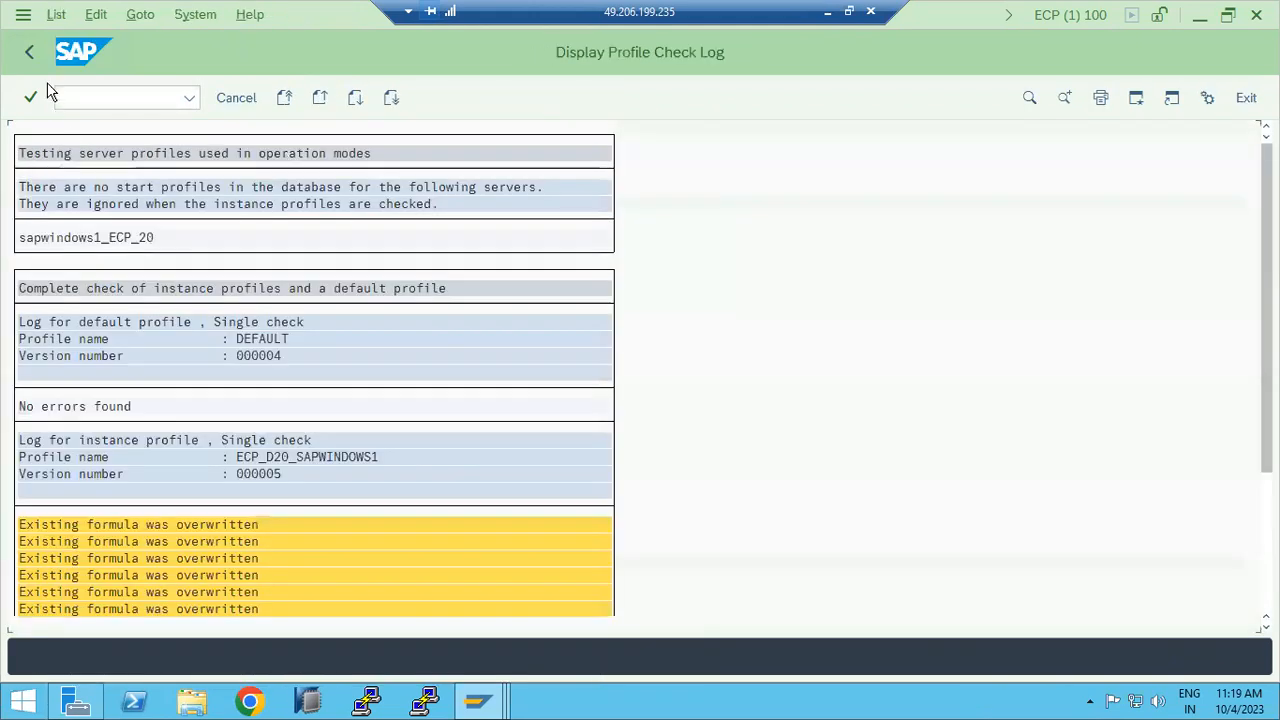
pyautogui.click(30, 53)
pyautogui.click(30, 55)
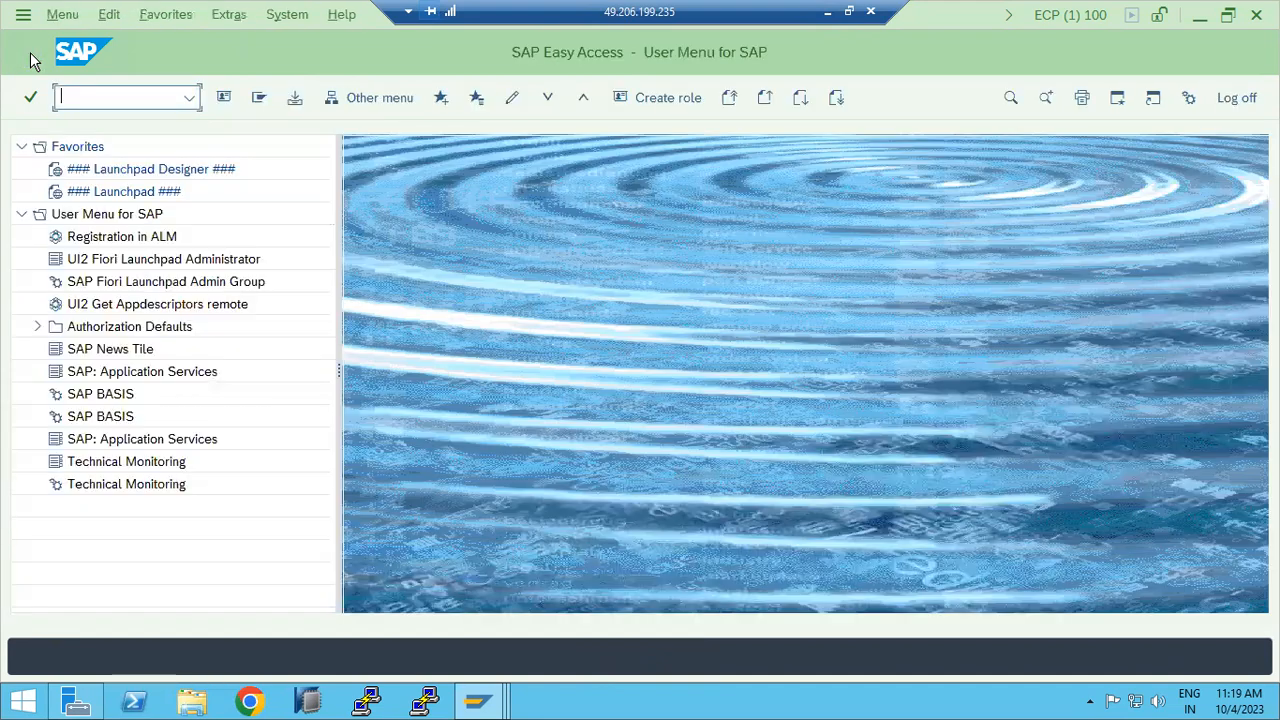
pyautogui.click(76, 97)
pyautogui.write('sm50')
pyautogui.press('Return')
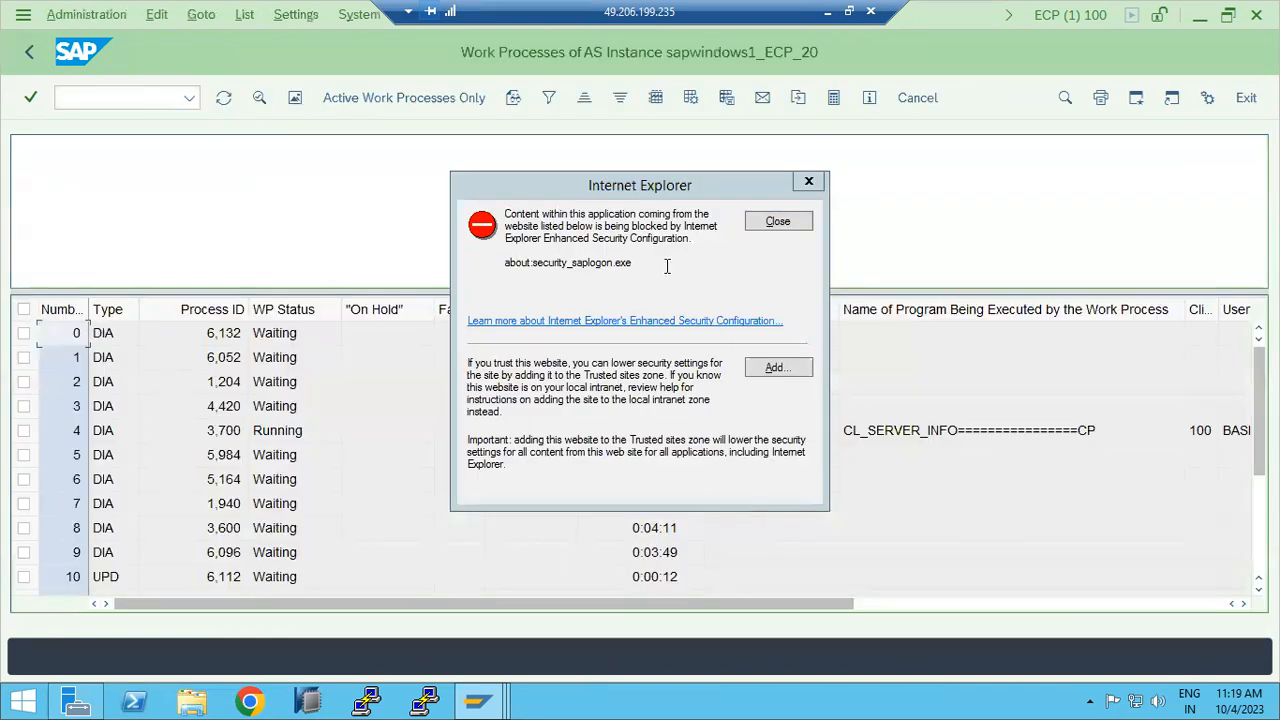
pyautogui.click(776, 221)
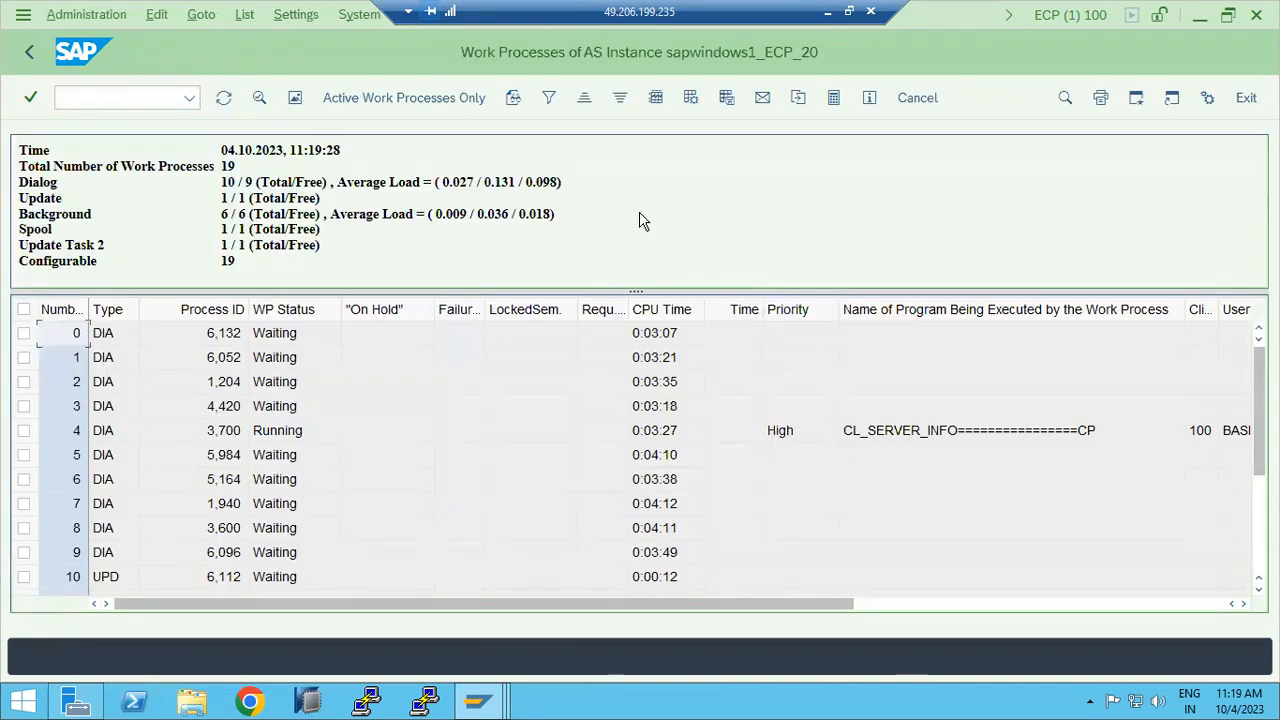
pyautogui.moveTo(222, 185); pyautogui.dragTo(246, 186)
pyautogui.click(224, 214)
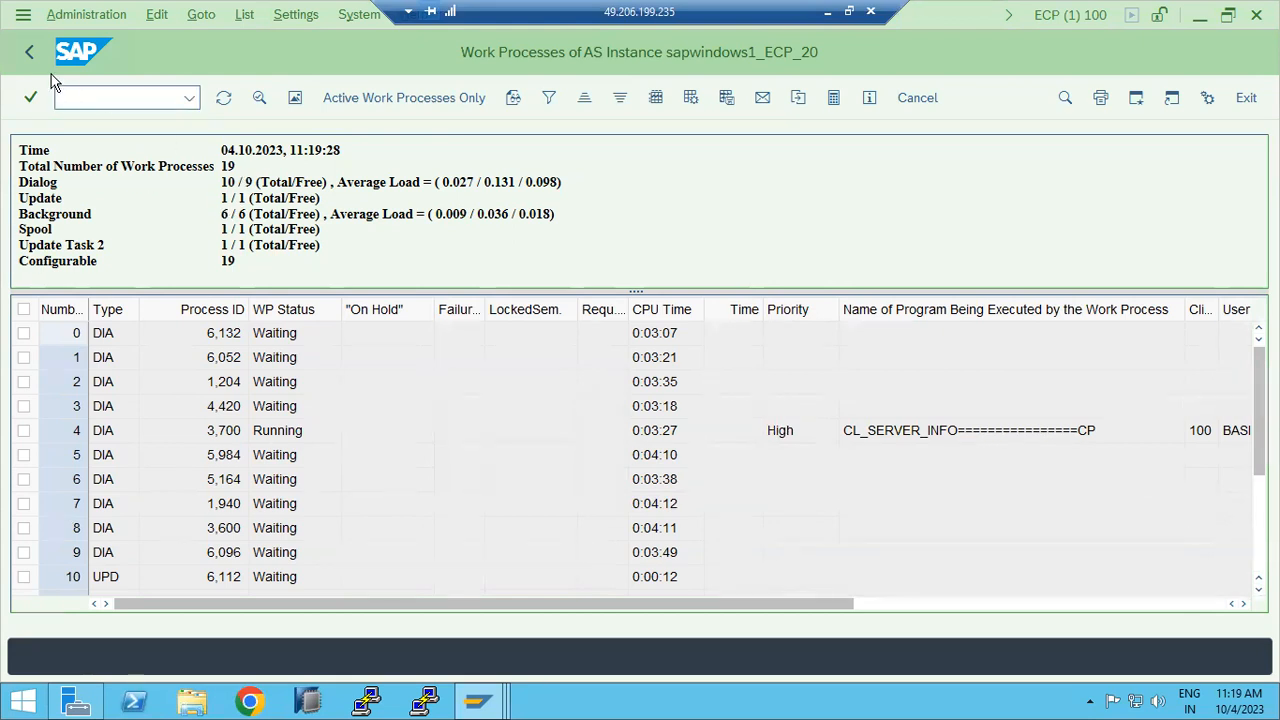
pyautogui.click(21, 56)
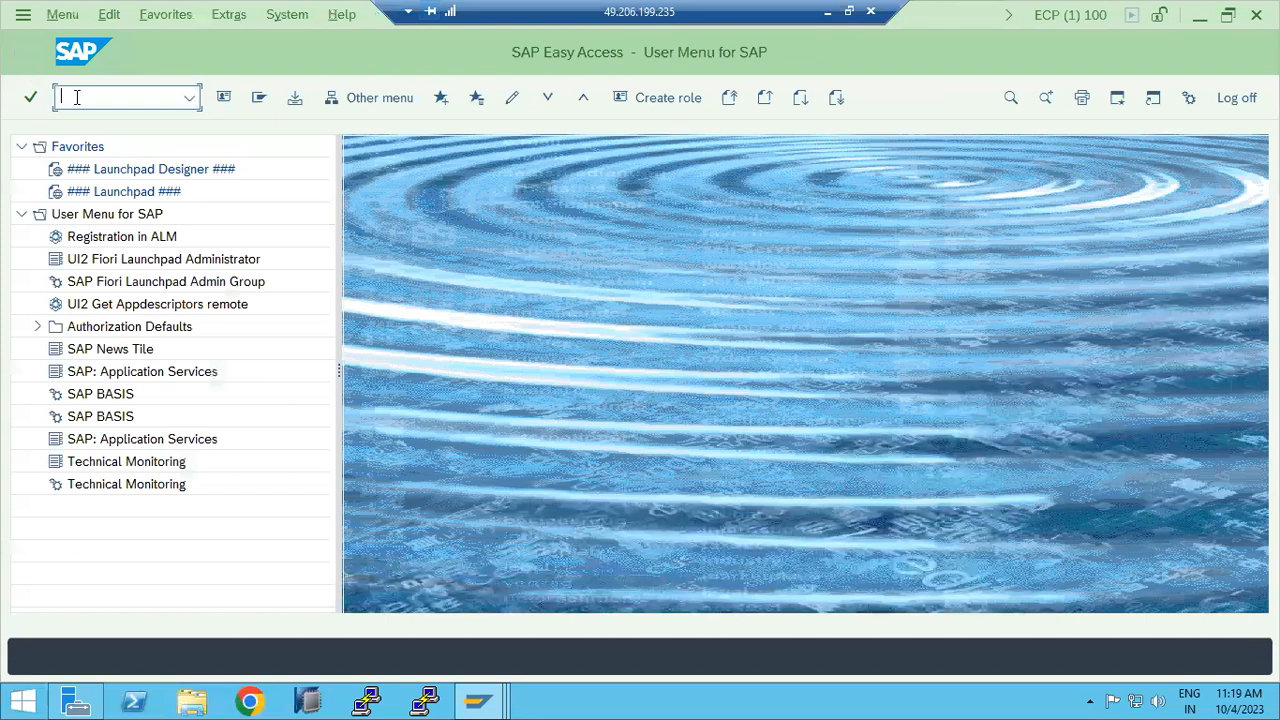
# Step: Run RZ11 and display abap/buffersize details, showing current value 3133440 KB
pyautogui.write('rz11')
pyautogui.press('Return')
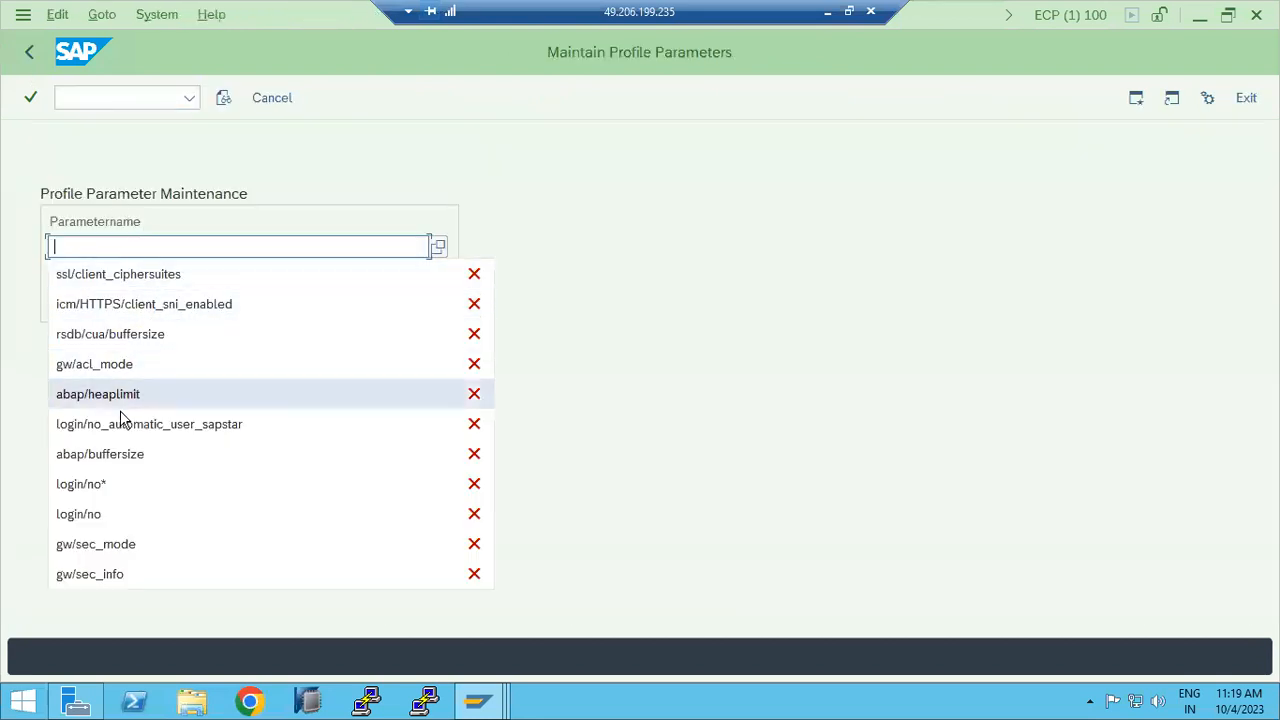
pyautogui.click(118, 456)
pyautogui.click(103, 305)
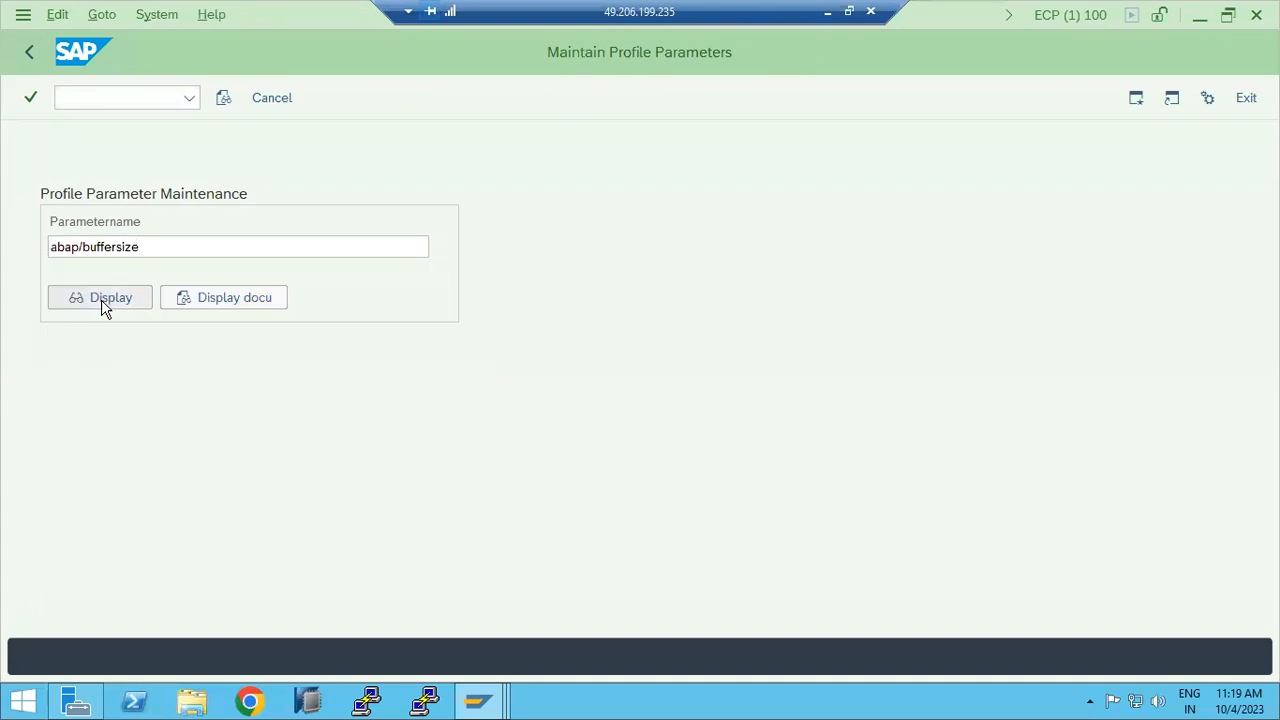
pyautogui.click(770, 224)
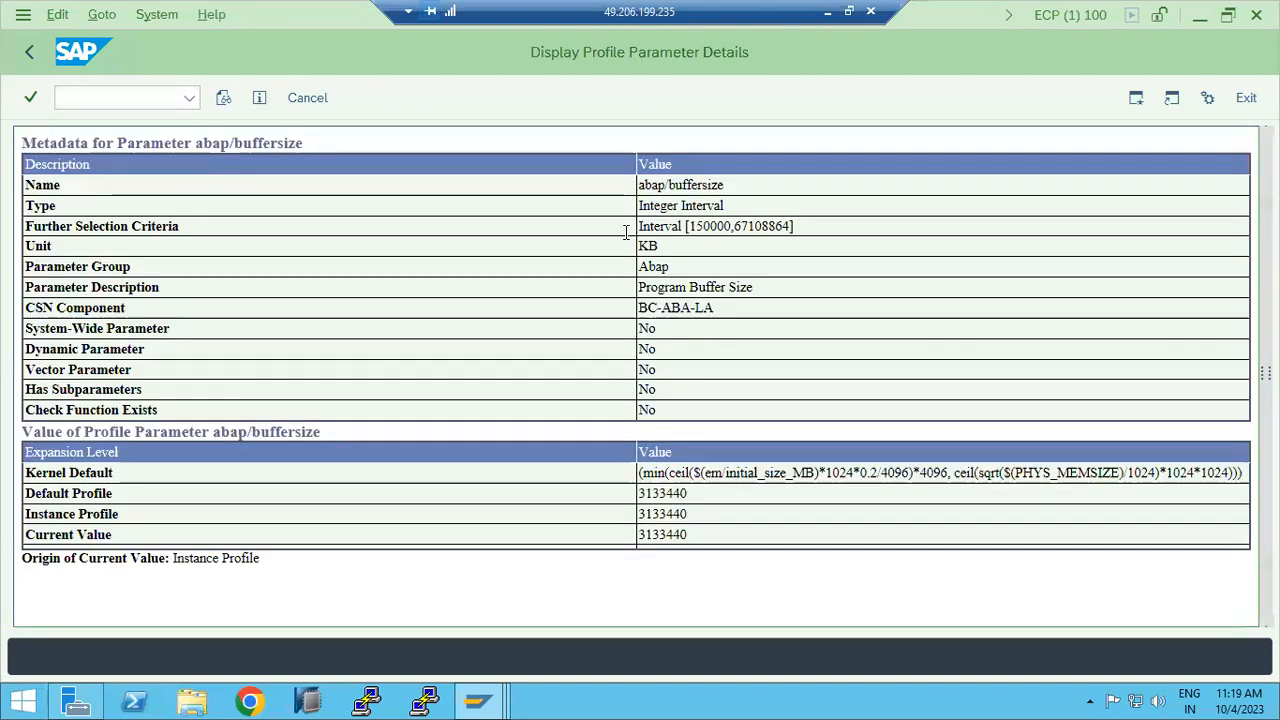
# Step: View the abap/buffersize documentation, then return and replace the parameter name with gw/acl_mode
pyautogui.click(221, 104)
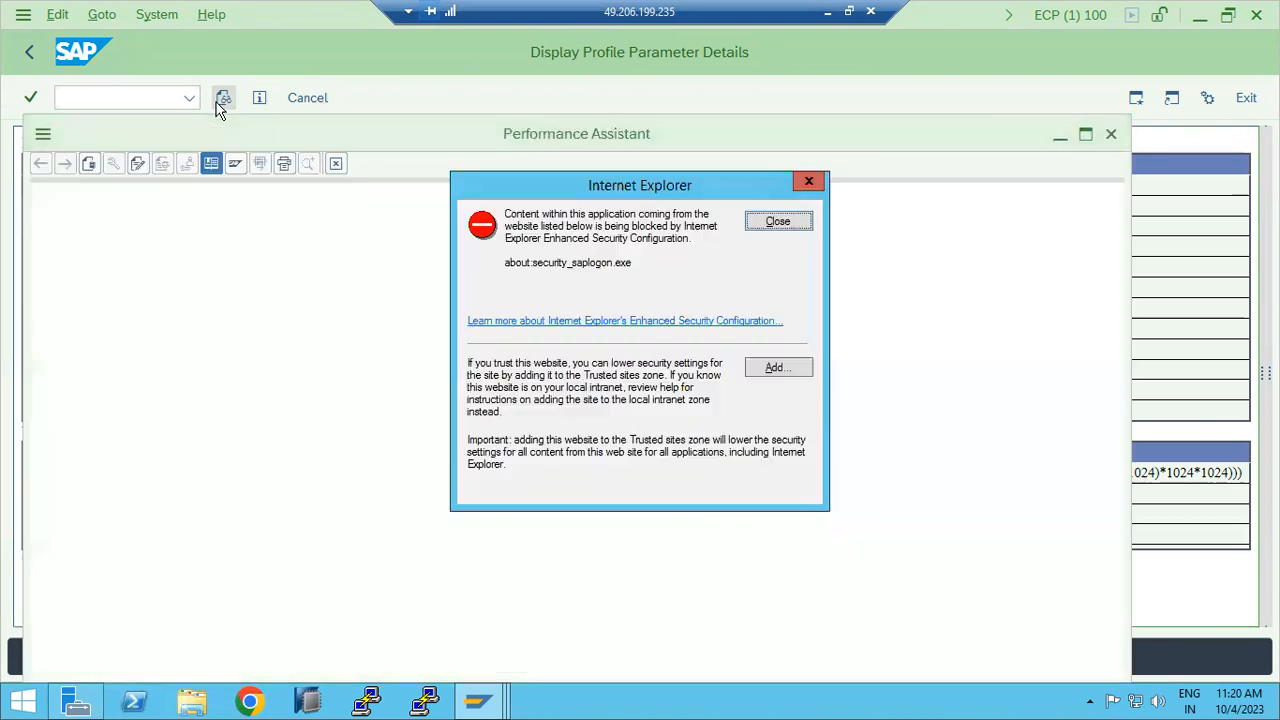
pyautogui.click(755, 228)
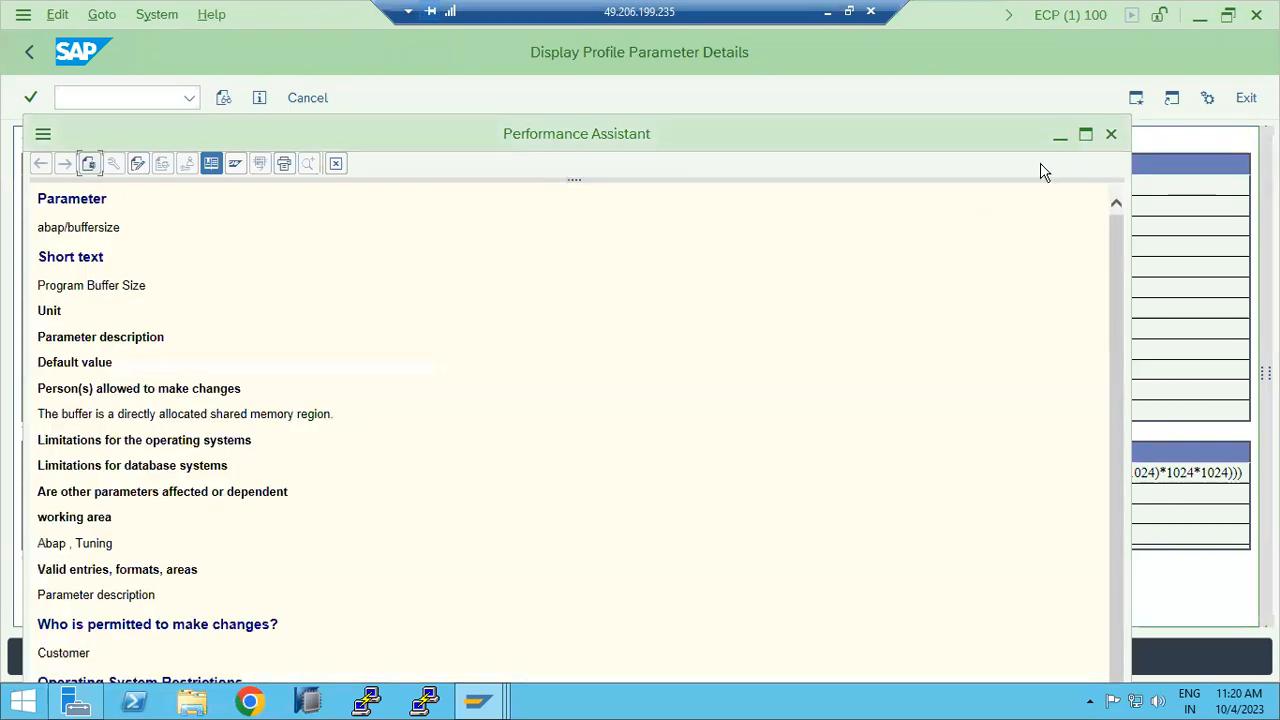
pyautogui.click(1106, 134)
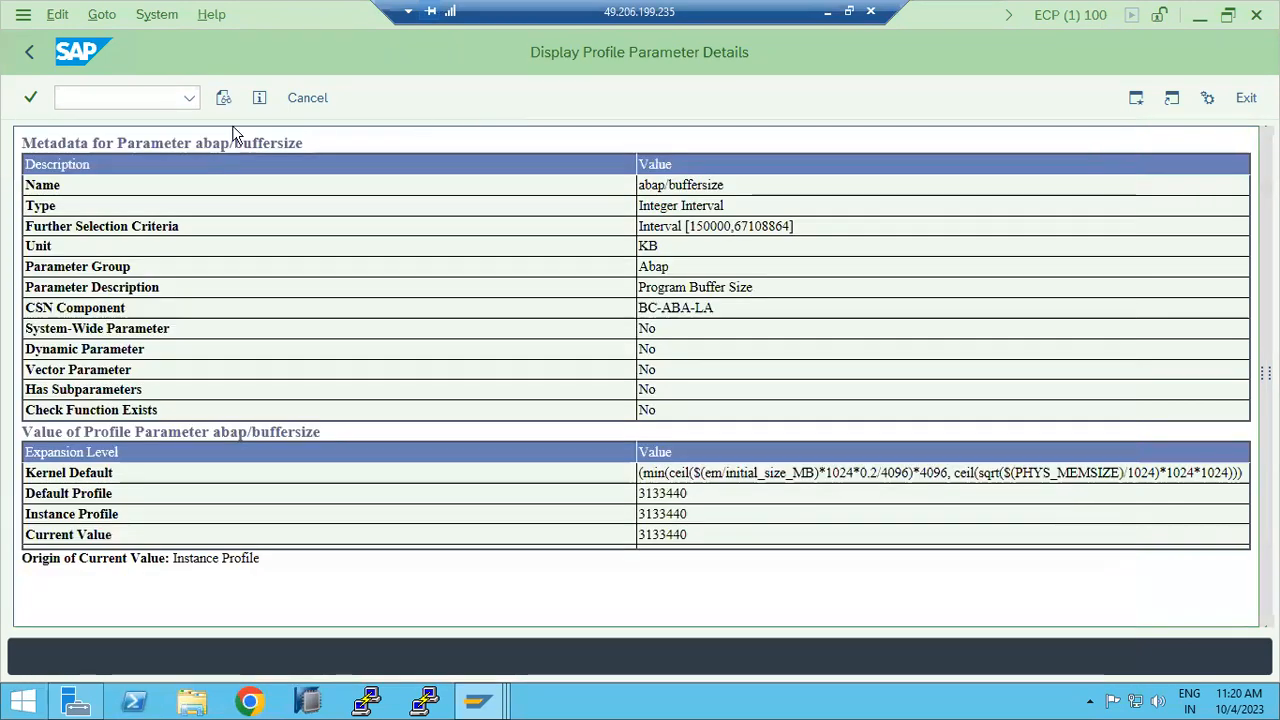
pyautogui.click(29, 52)
pyautogui.hotkey('ctrl', 'a')
pyautogui.press('BackSpace')
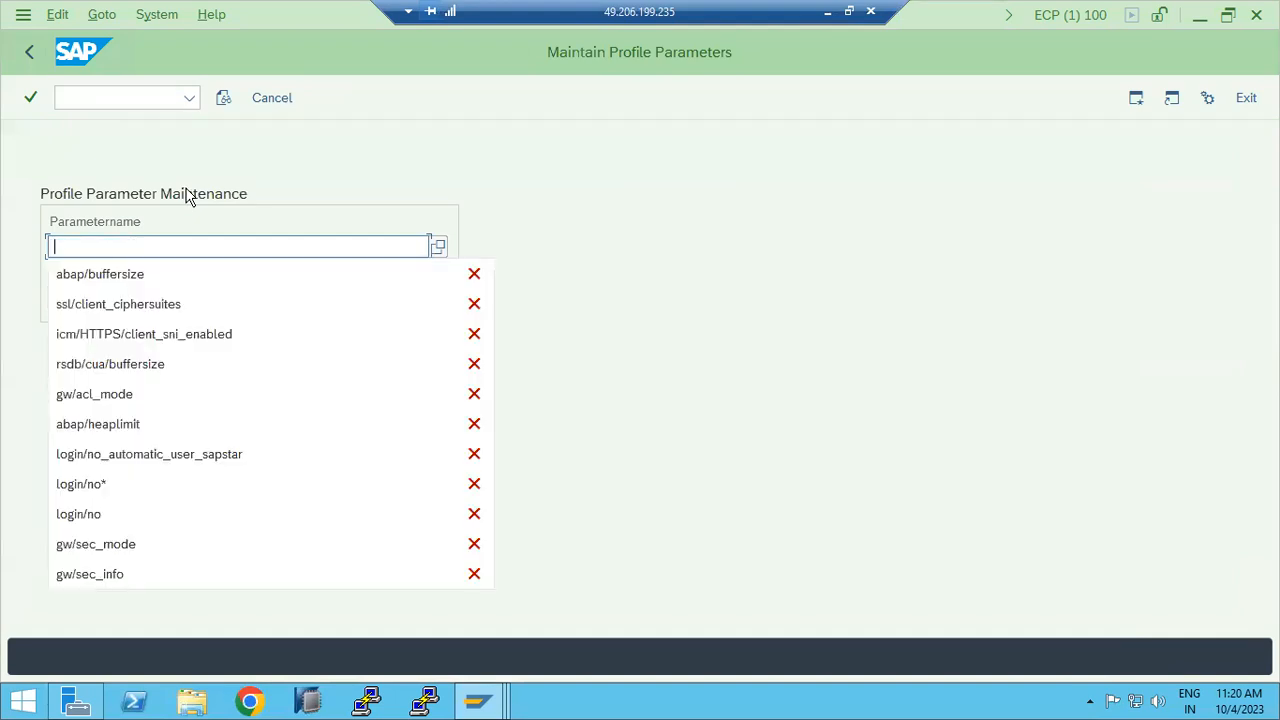
pyautogui.click(143, 393)
# Step: Change gw/acl_mode to 0 on all servers and save the new value
pyautogui.click(125, 302)
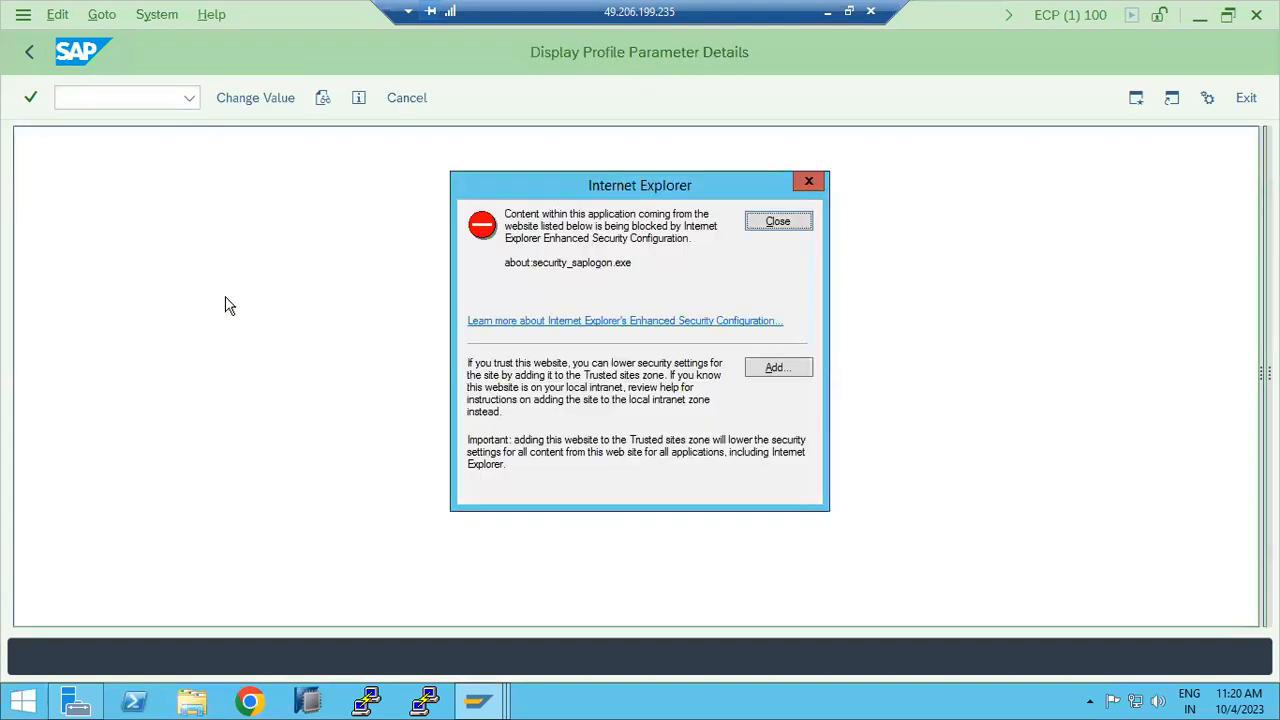
pyautogui.click(776, 221)
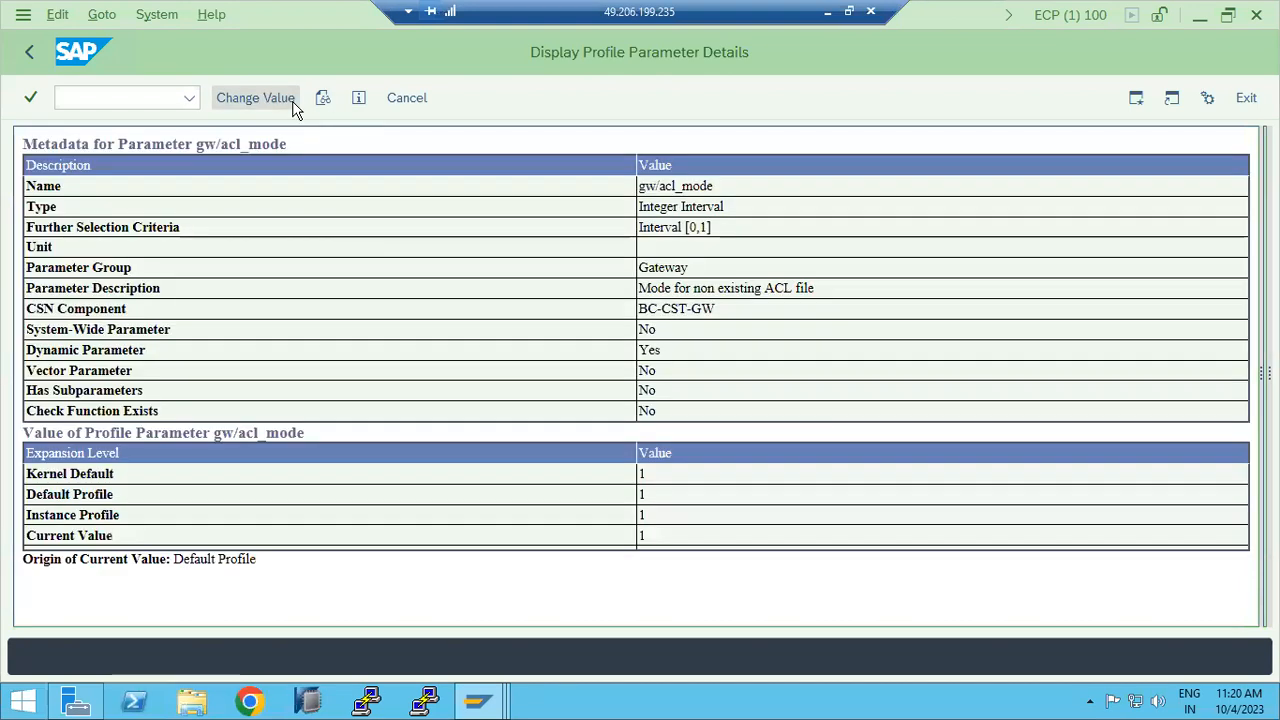
pyautogui.click(289, 102)
pyautogui.write('0')
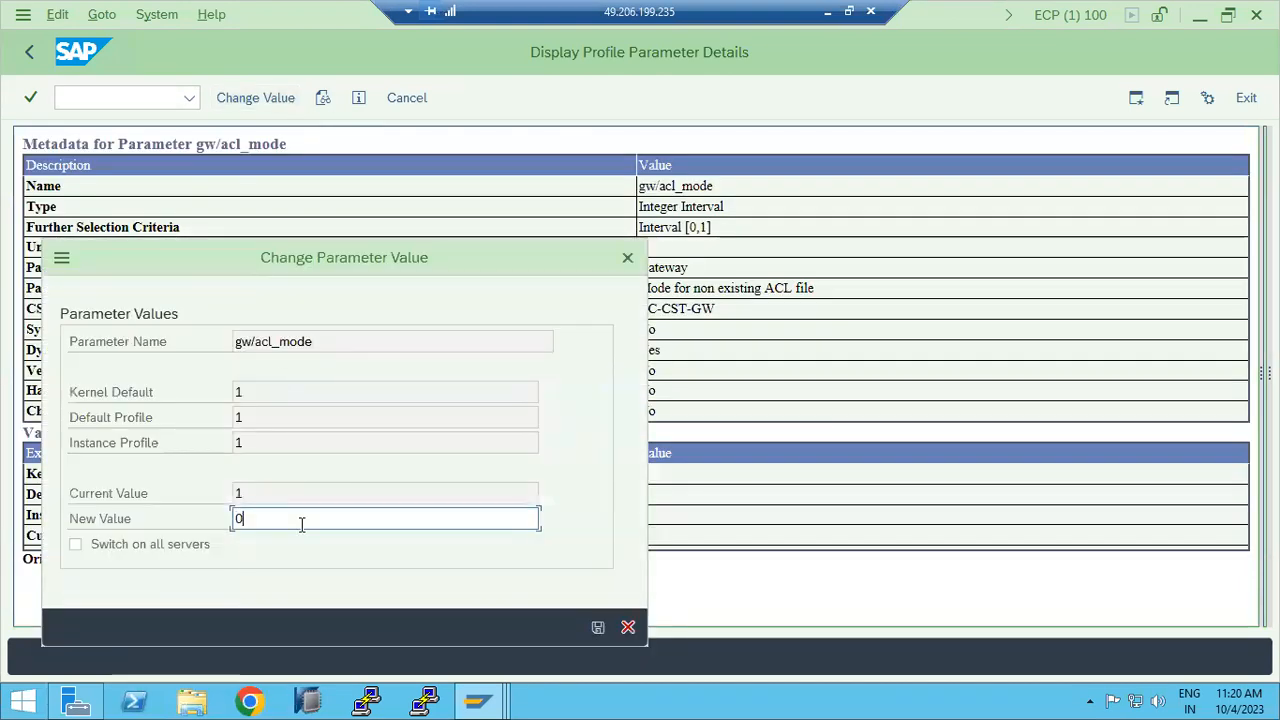
pyautogui.click(189, 552)
pyautogui.click(597, 627)
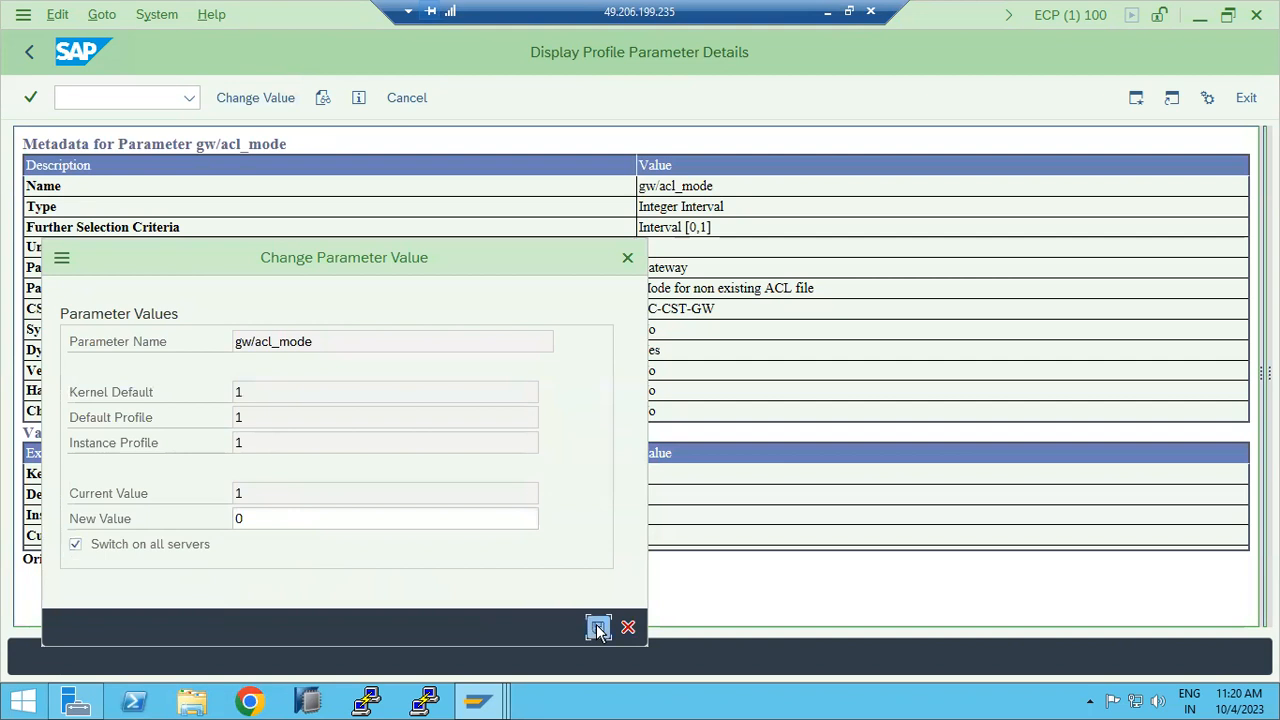
pyautogui.click(530, 660)
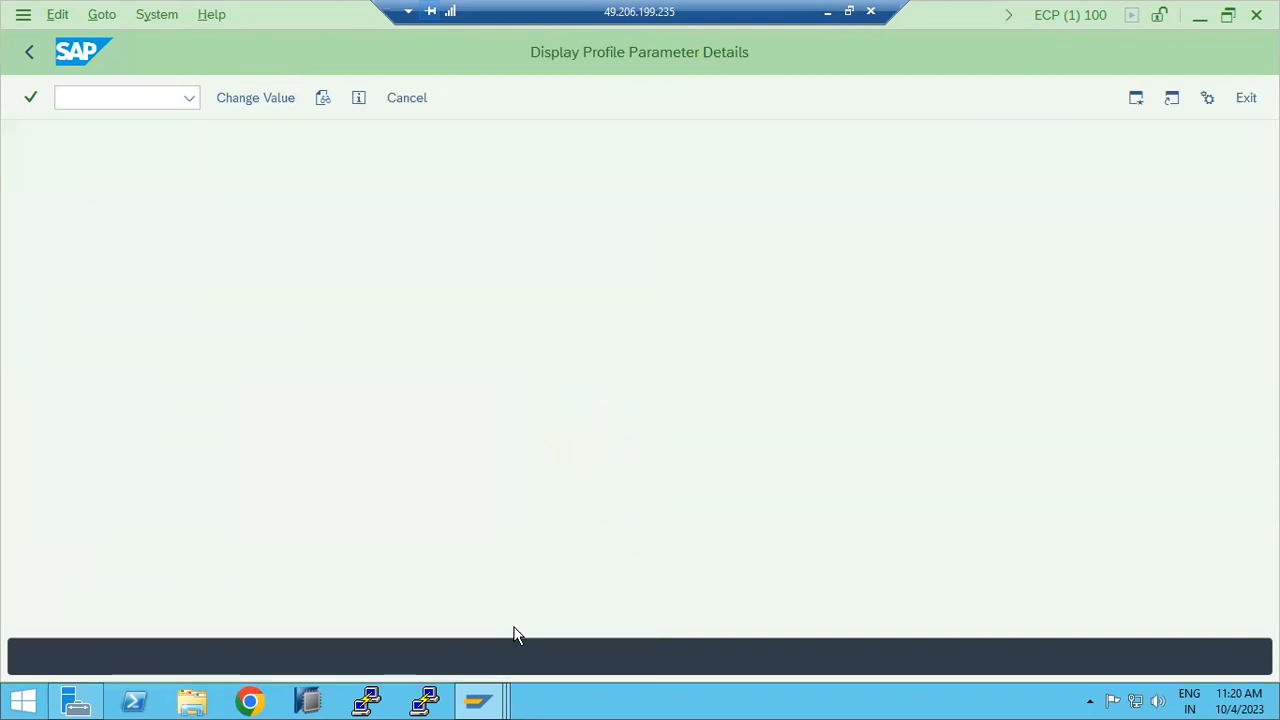
pyautogui.click(770, 221)
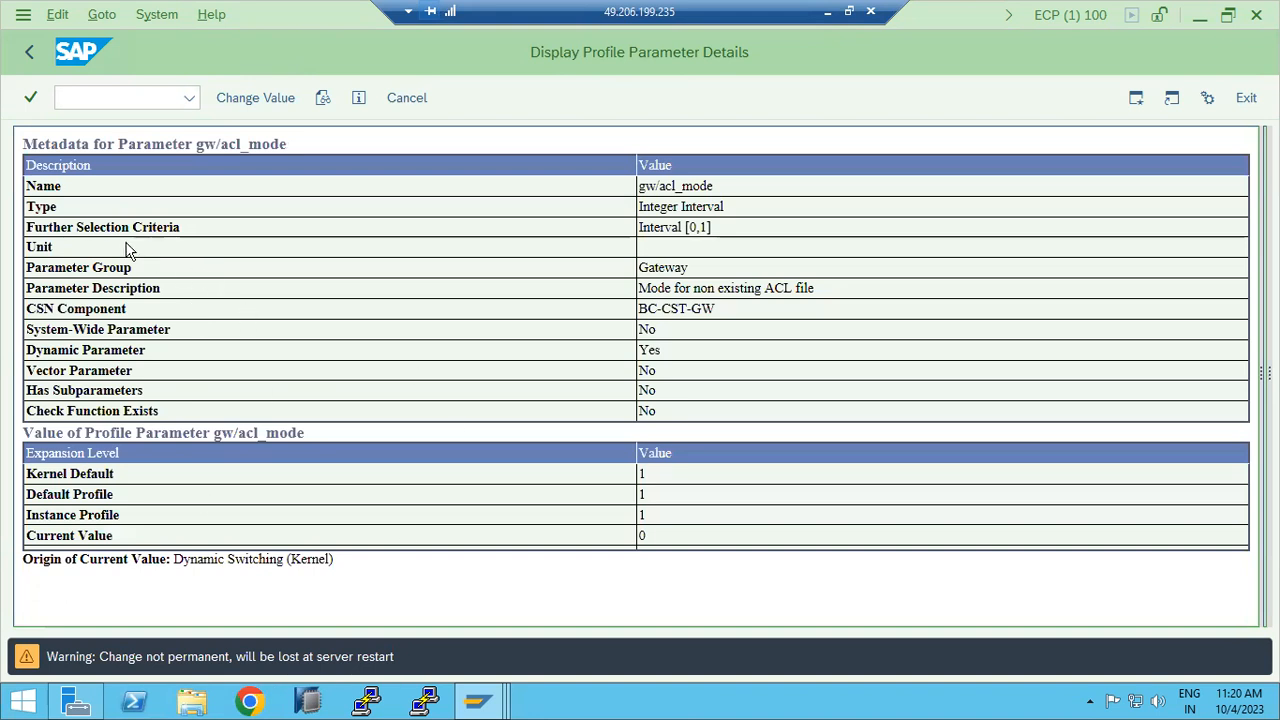
pyautogui.click(30, 52)
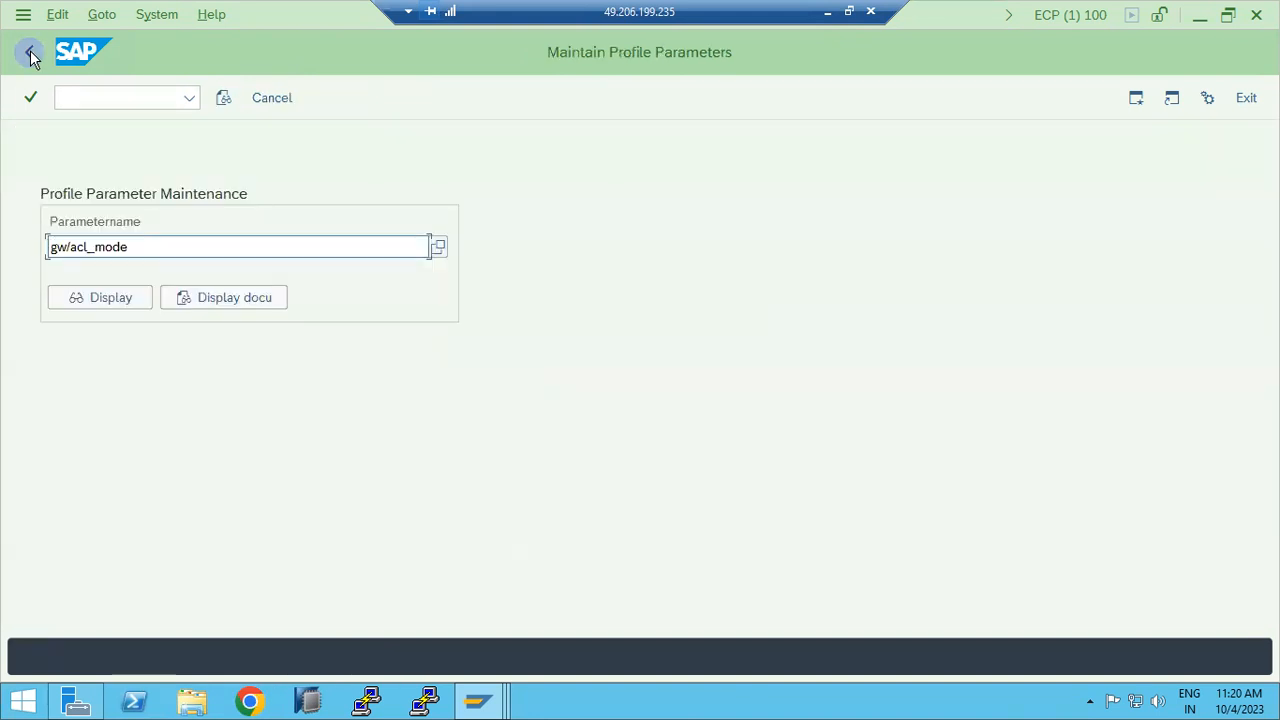
# Step: Redisplay gw/acl_mode and highlight current value 0 with origin Dynamic Switching (Kernel)
pyautogui.click(110, 297)
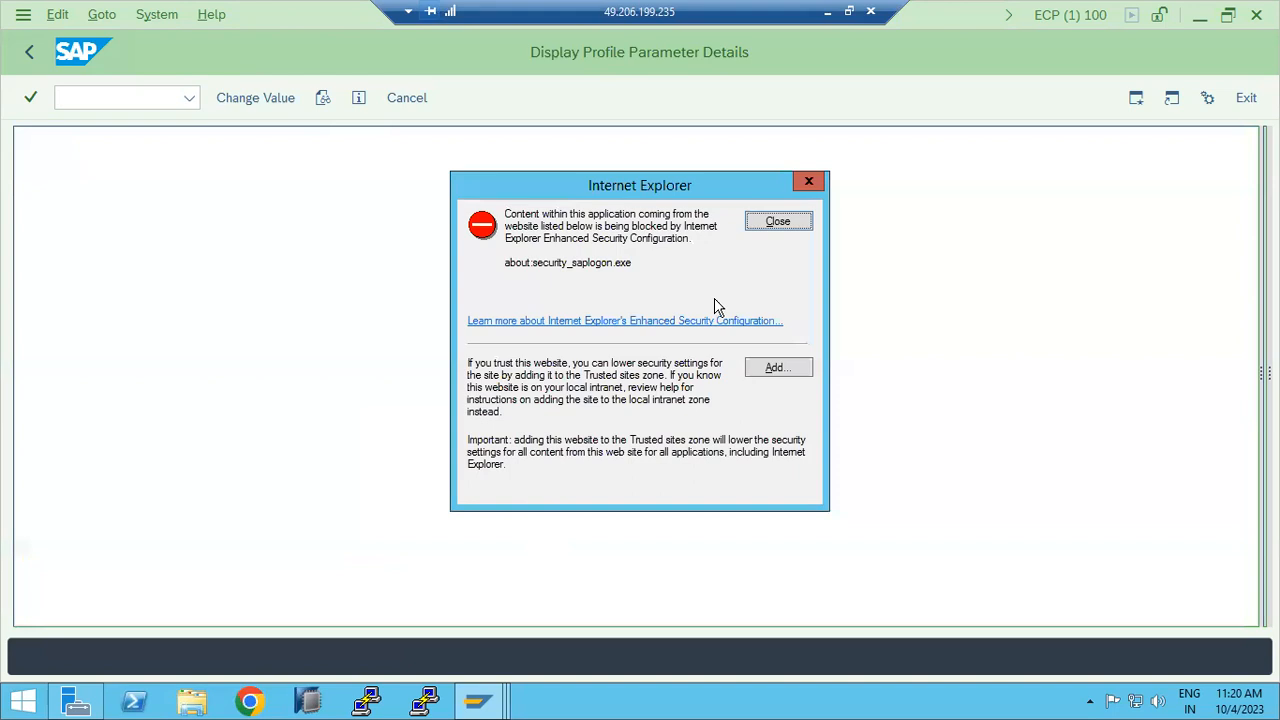
pyautogui.click(770, 223)
pyautogui.doubleClick(621, 528)
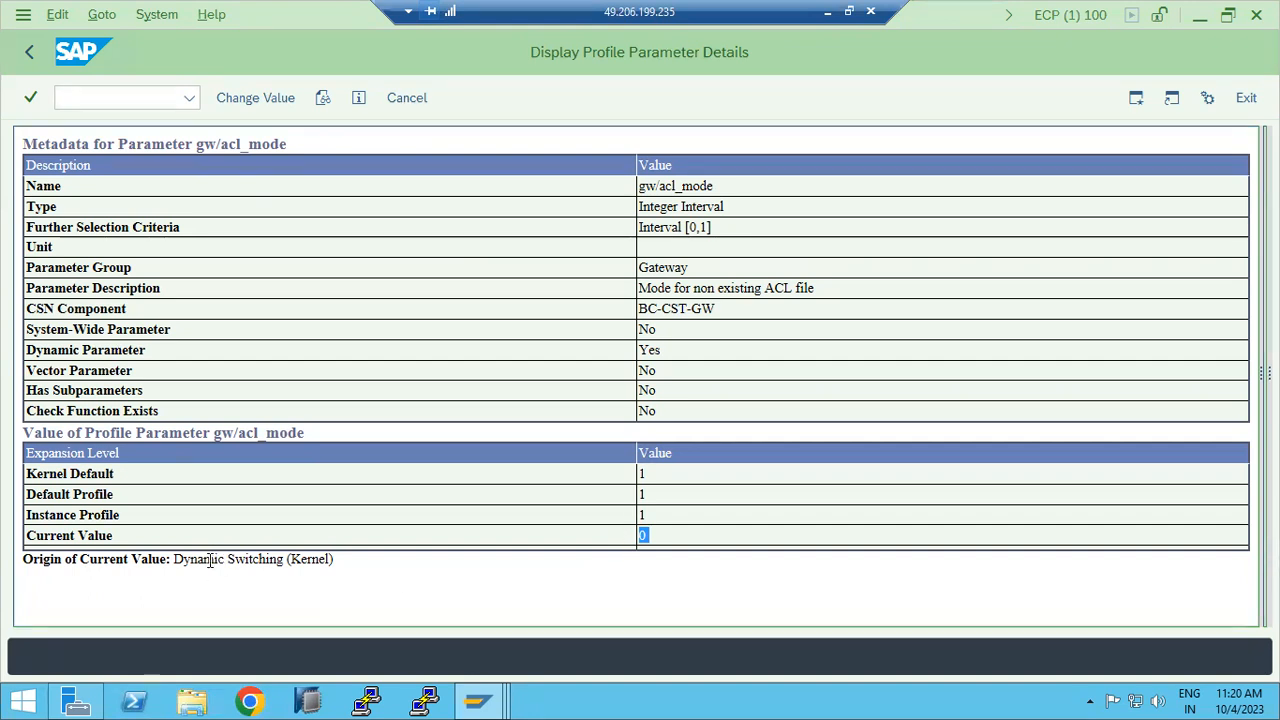
pyautogui.doubleClick(249, 562)
pyautogui.moveTo(292, 560); pyautogui.dragTo(333, 560)
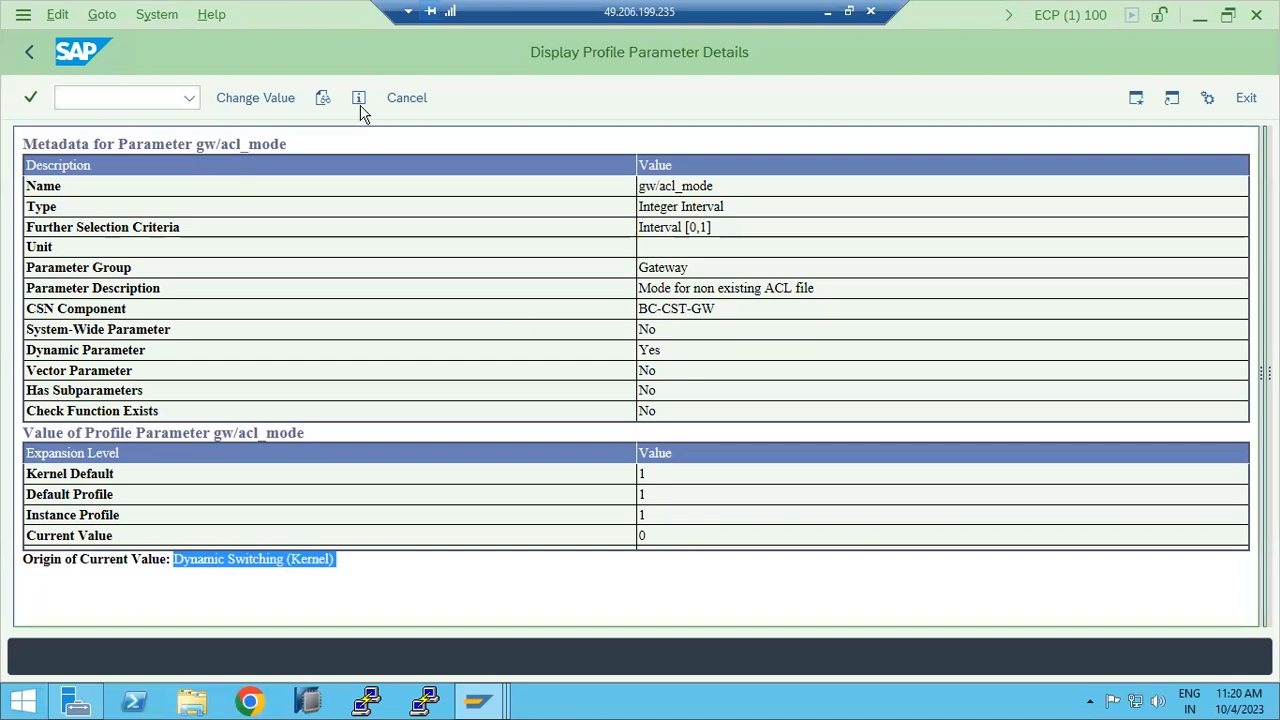
# Step: Return to the parameter lookup and pick login/no_automatic_user_sapstar from earlier entries
pyautogui.click(29, 52)
pyautogui.hotkey('ctrl', 'a')
pyautogui.press('BackSpace')
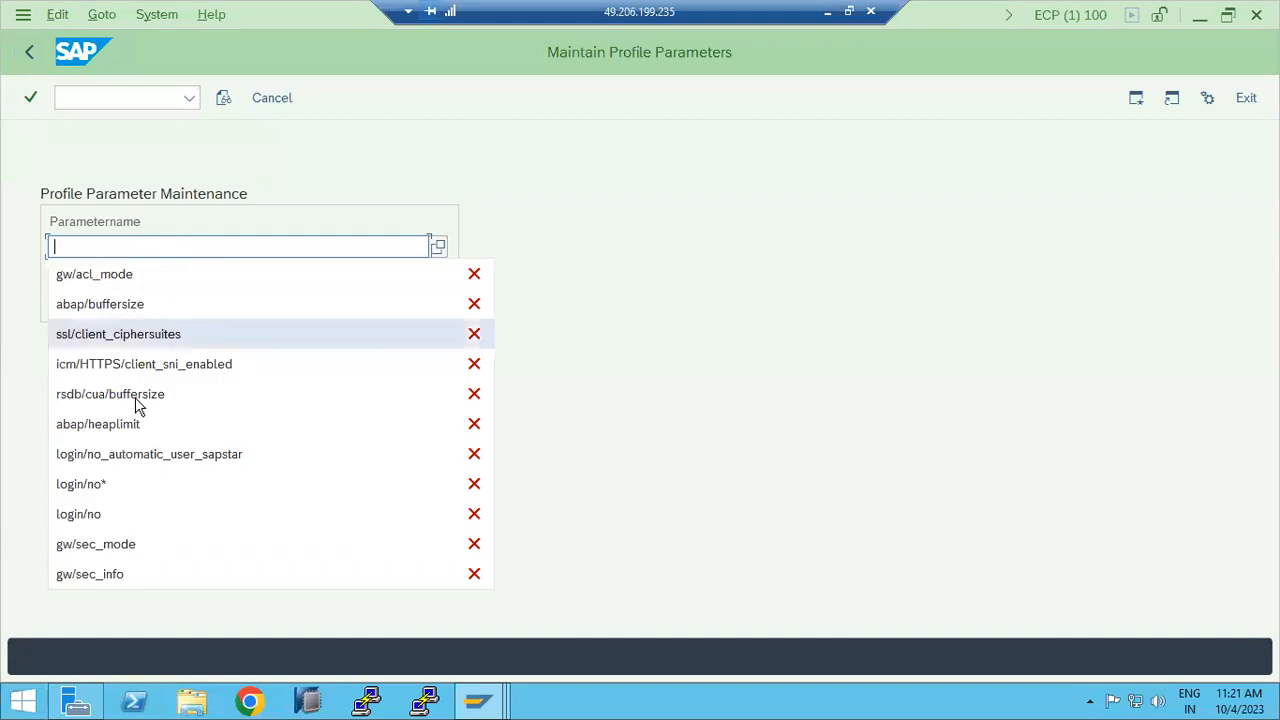
pyautogui.click(135, 452)
# Step: Display login/no_automatic_user_sapstar details and highlight its full parameter name
pyautogui.click(96, 308)
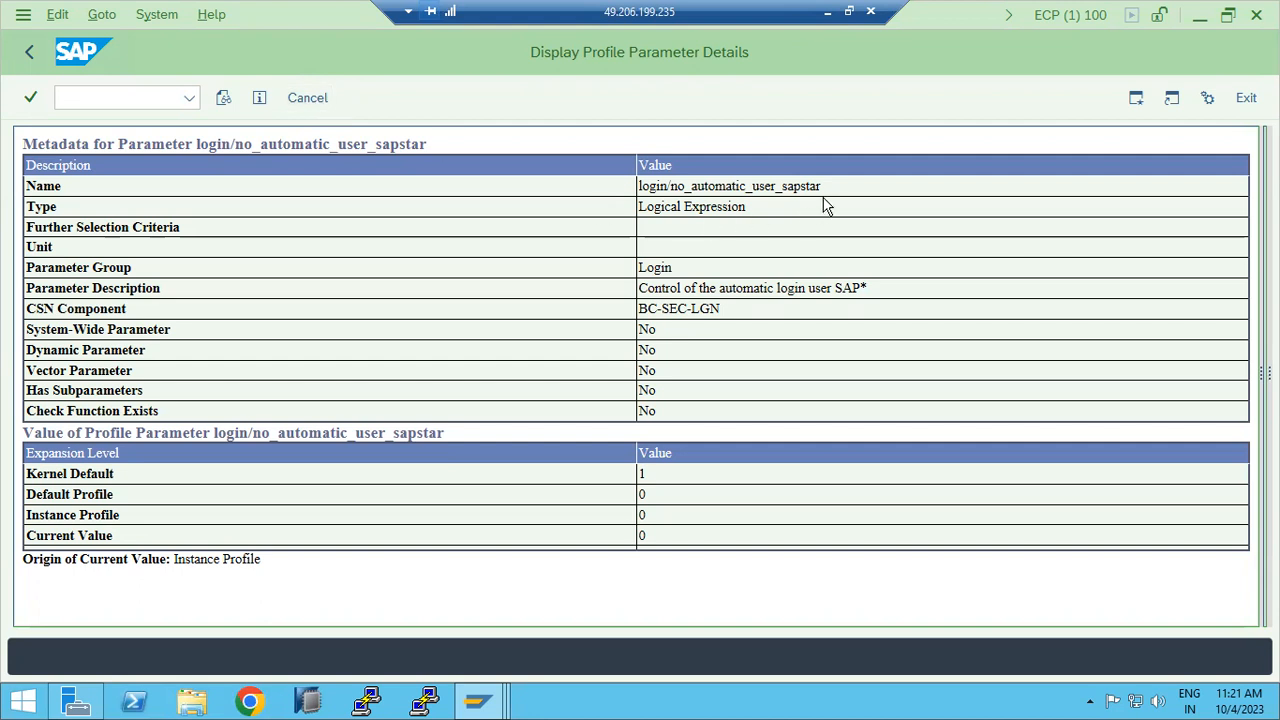
pyautogui.moveTo(730, 192); pyautogui.dragTo(642, 188)
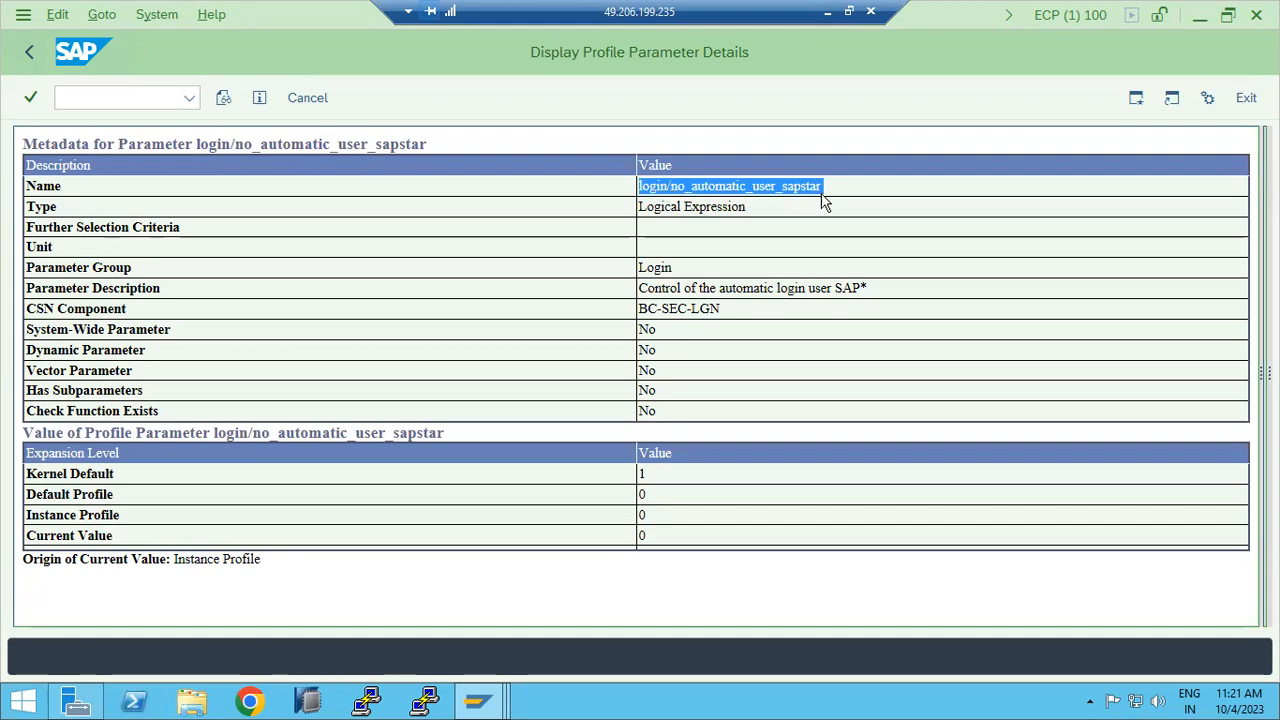
pyautogui.moveTo(830, 190); pyautogui.dragTo(640, 195)
pyautogui.hotkey('ctrl', 'c')
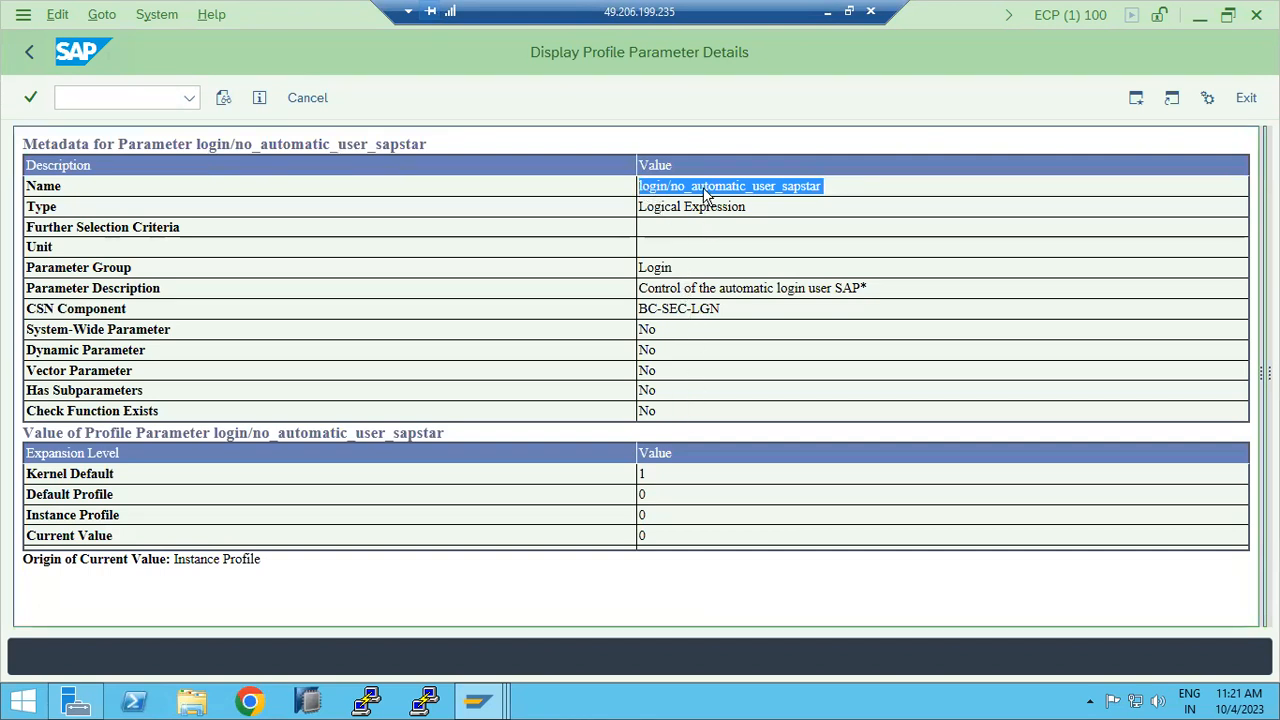
# Step: Via /nrz10, open ECP_D20_SAPWINDOWS1 in extended maintenance change mode
pyautogui.click(133, 90)
pyautogui.write('/nrz10')
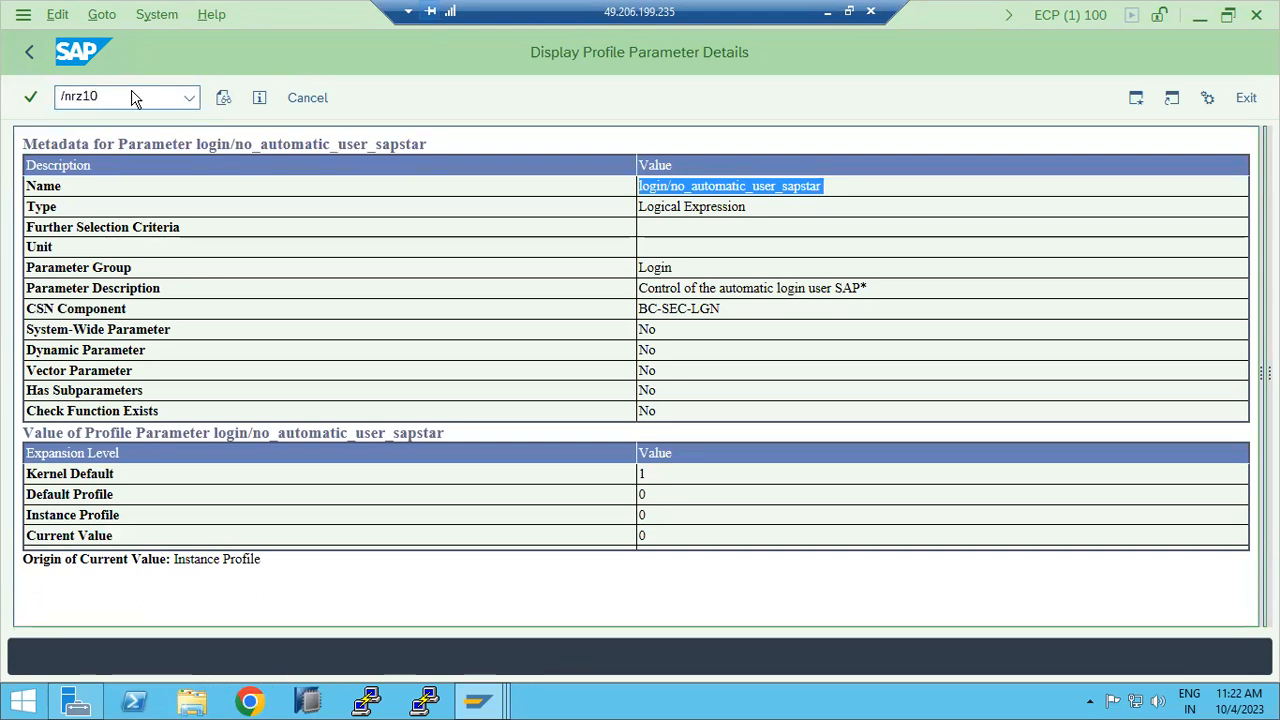
pyautogui.press('Return')
pyautogui.click(333, 172)
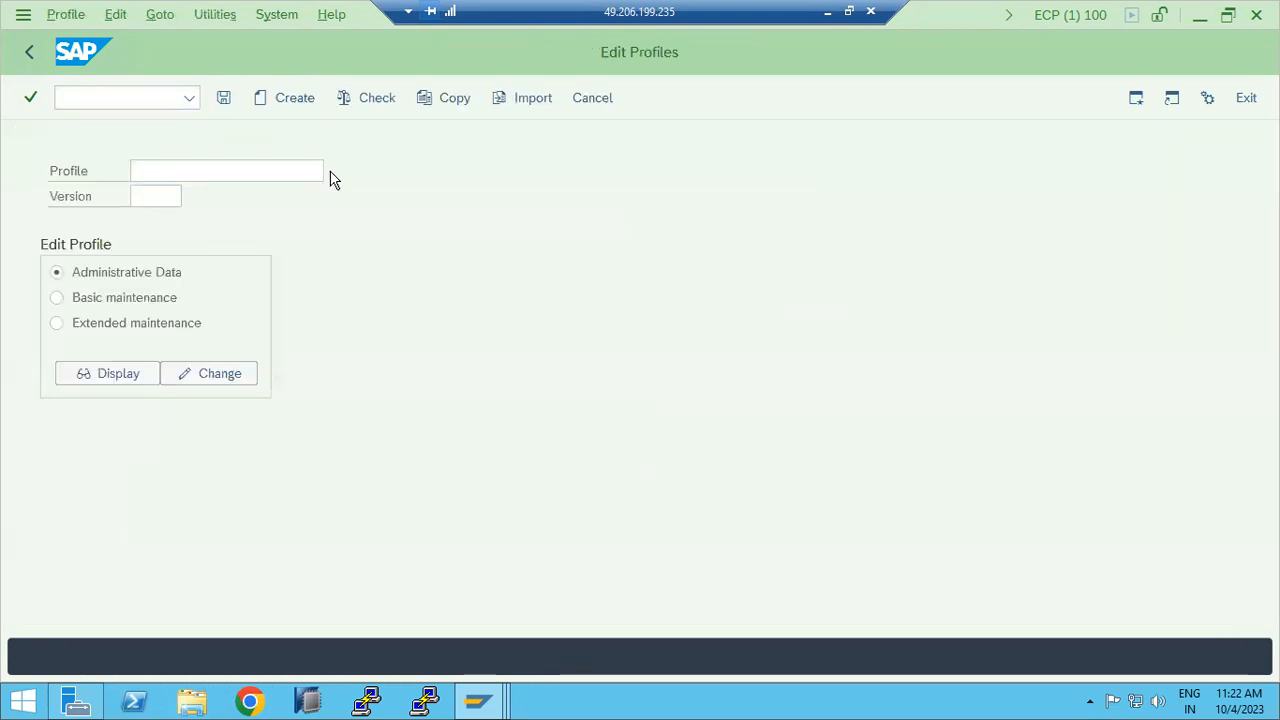
pyautogui.click(112, 232)
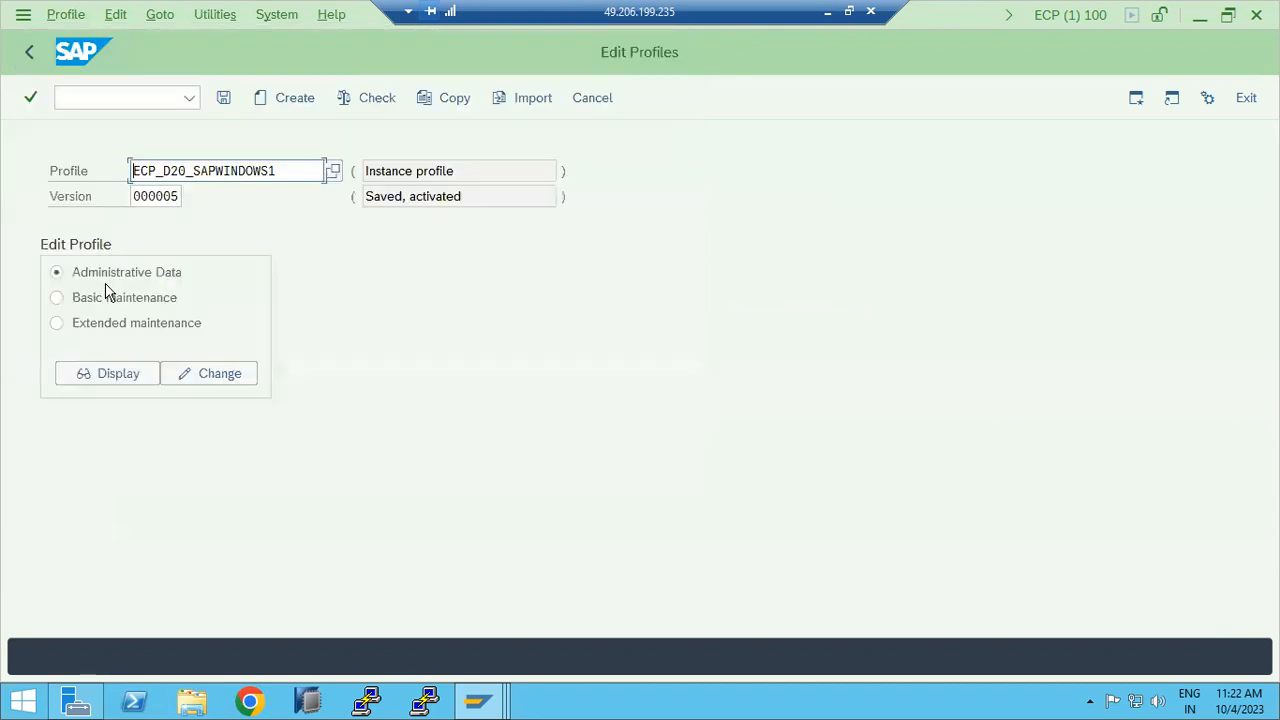
pyautogui.click(106, 323)
pyautogui.click(174, 372)
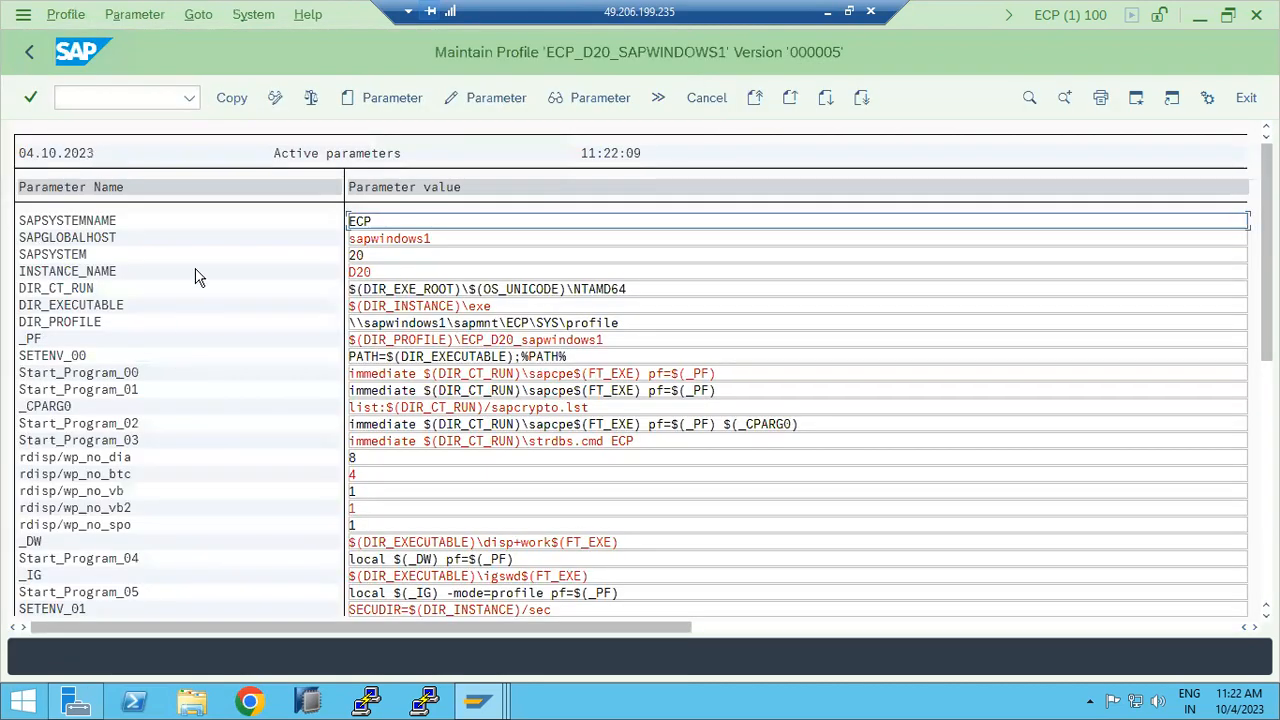
# Step: Add parameter login/no_automatic_user_sapstar to the profile and set its value to 1
pyautogui.click(368, 100)
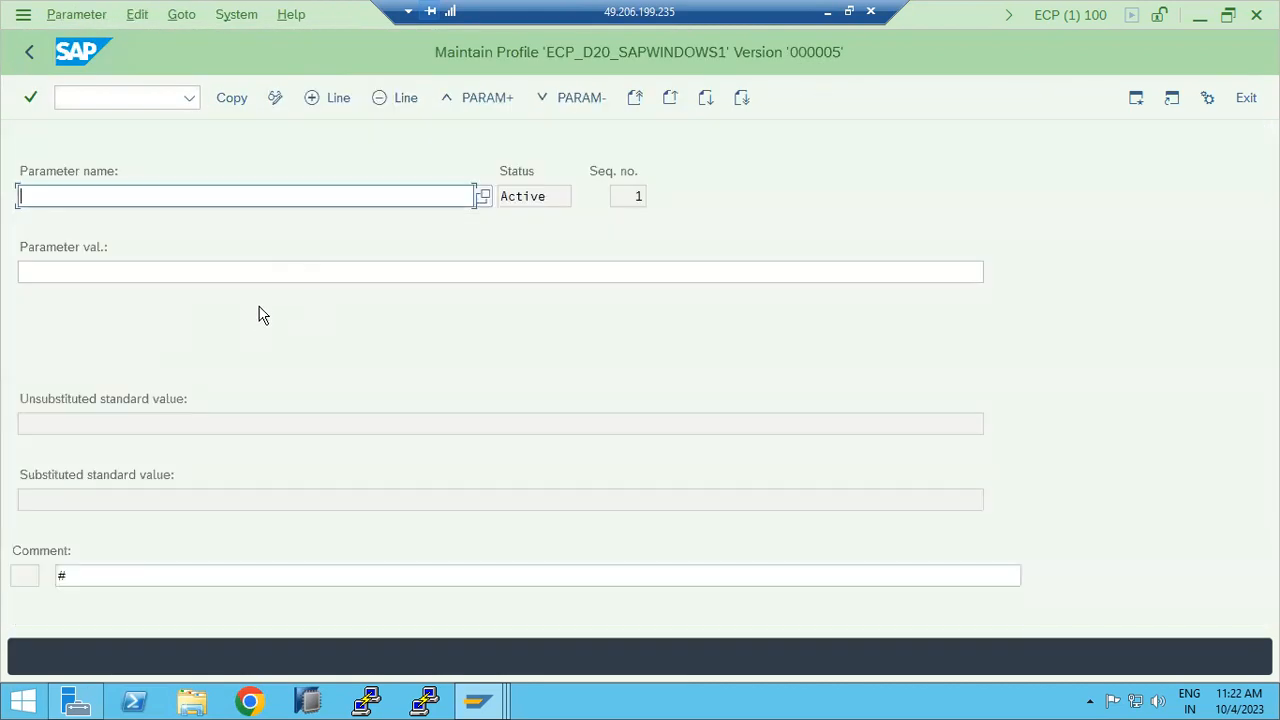
pyautogui.hotkey('ctrl', 'v')
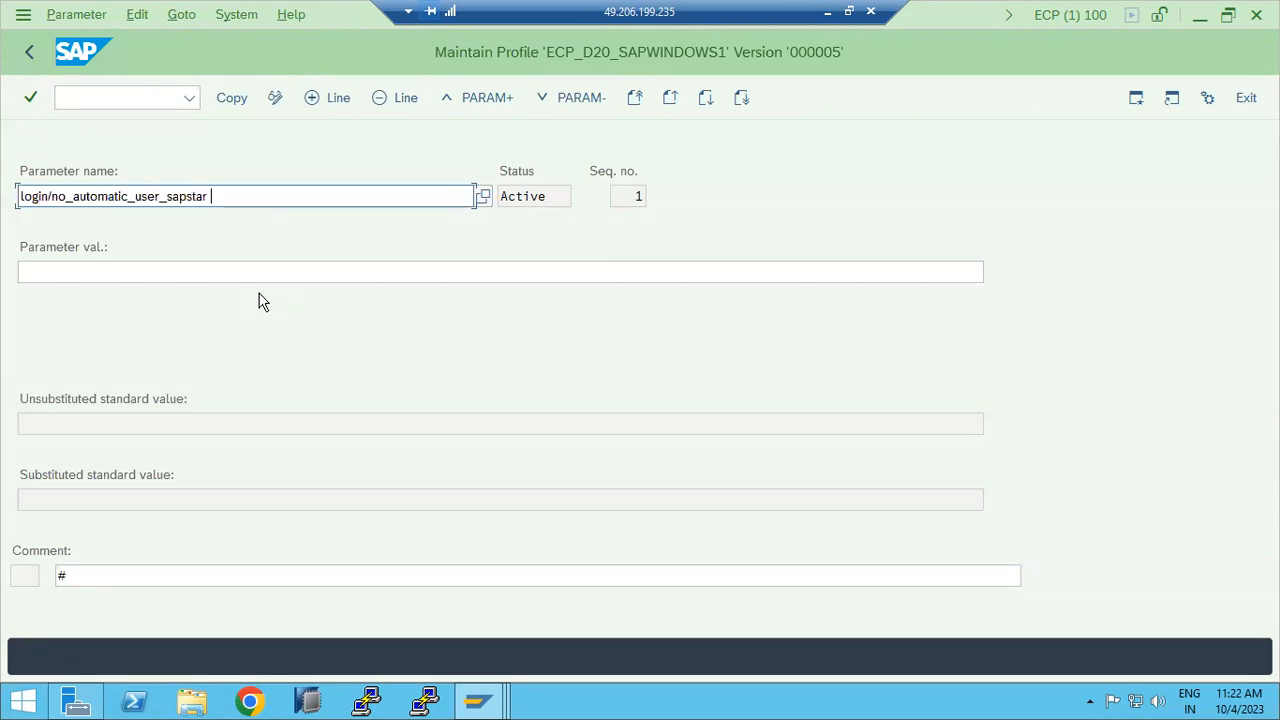
pyautogui.press('Return')
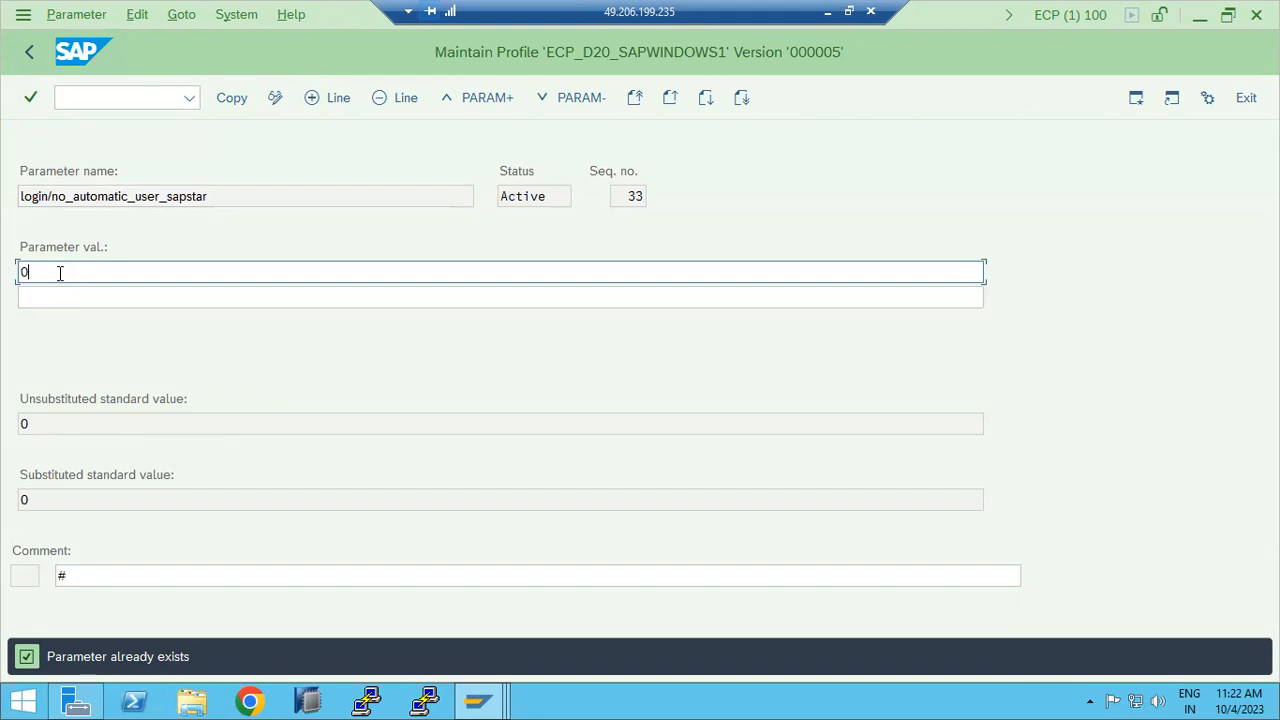
pyautogui.hotkey('shift', 'Home')
pyautogui.write('1')
# Step: Google 'login/no_automatic_user_sapstar set to 0' and highlight the snippet on default value and SAP* login
pyautogui.click(249, 701)
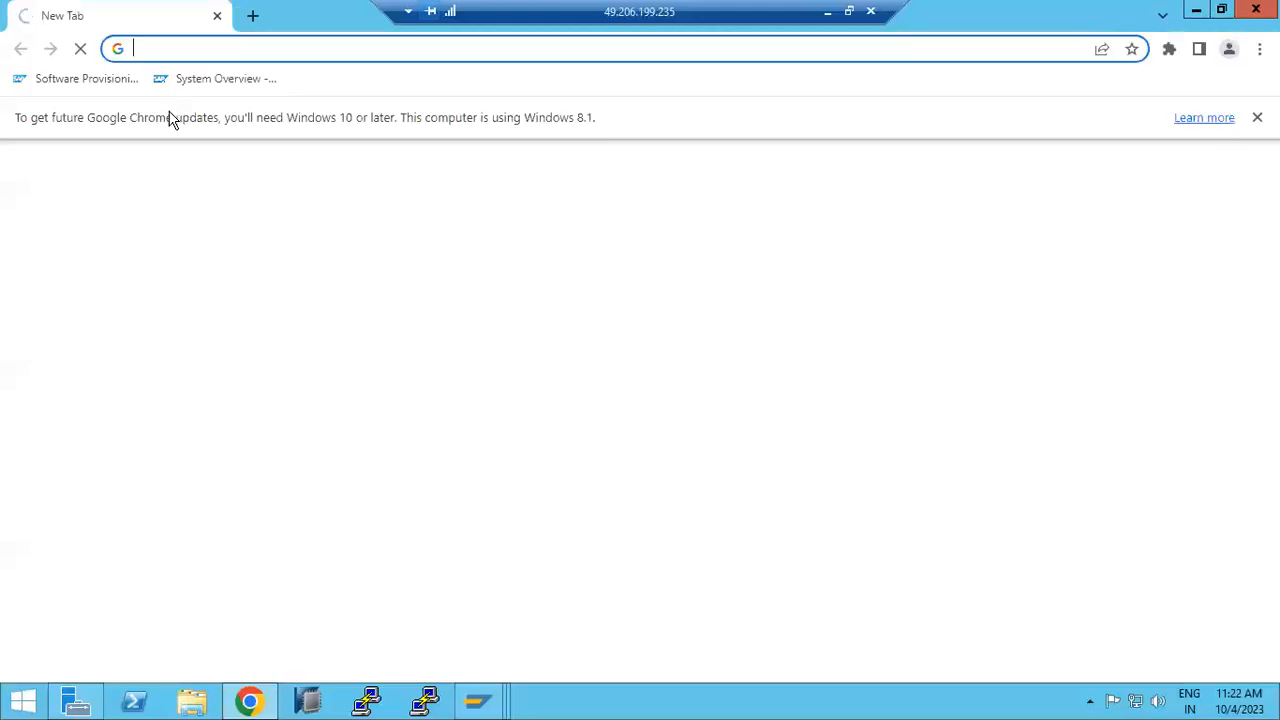
pyautogui.hotkey('ctrl', 'v')
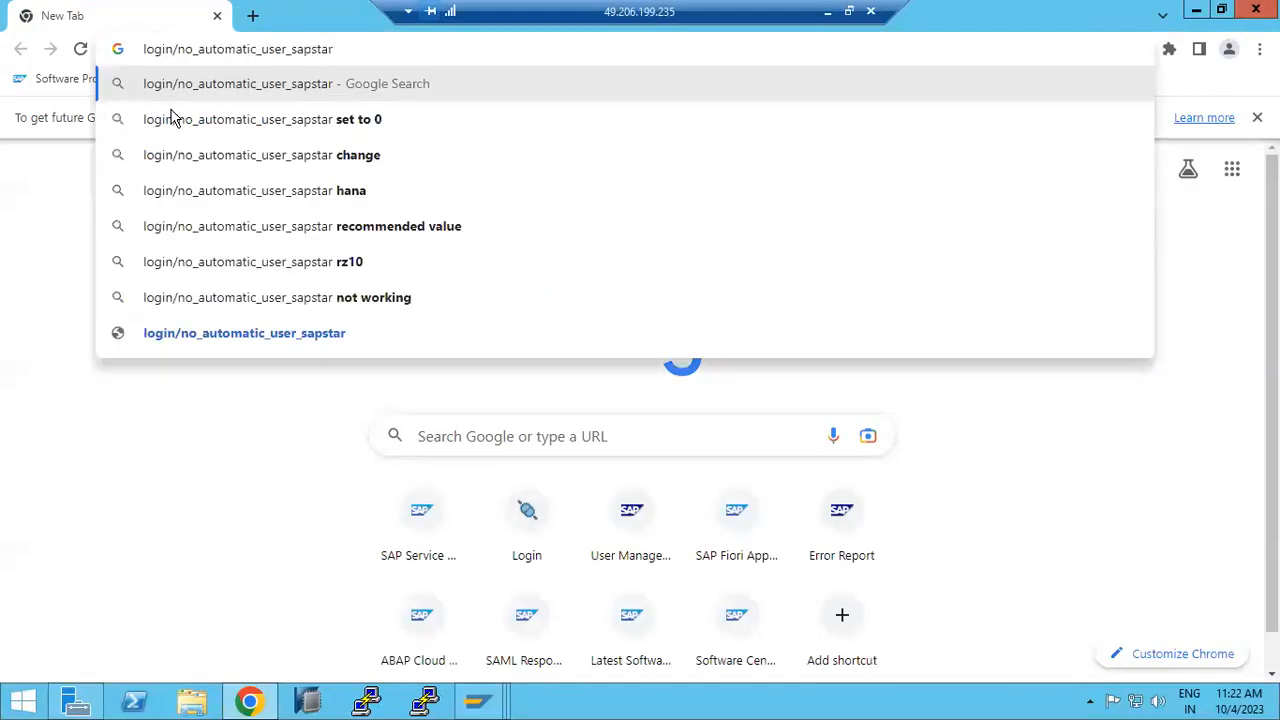
pyautogui.click(277, 117)
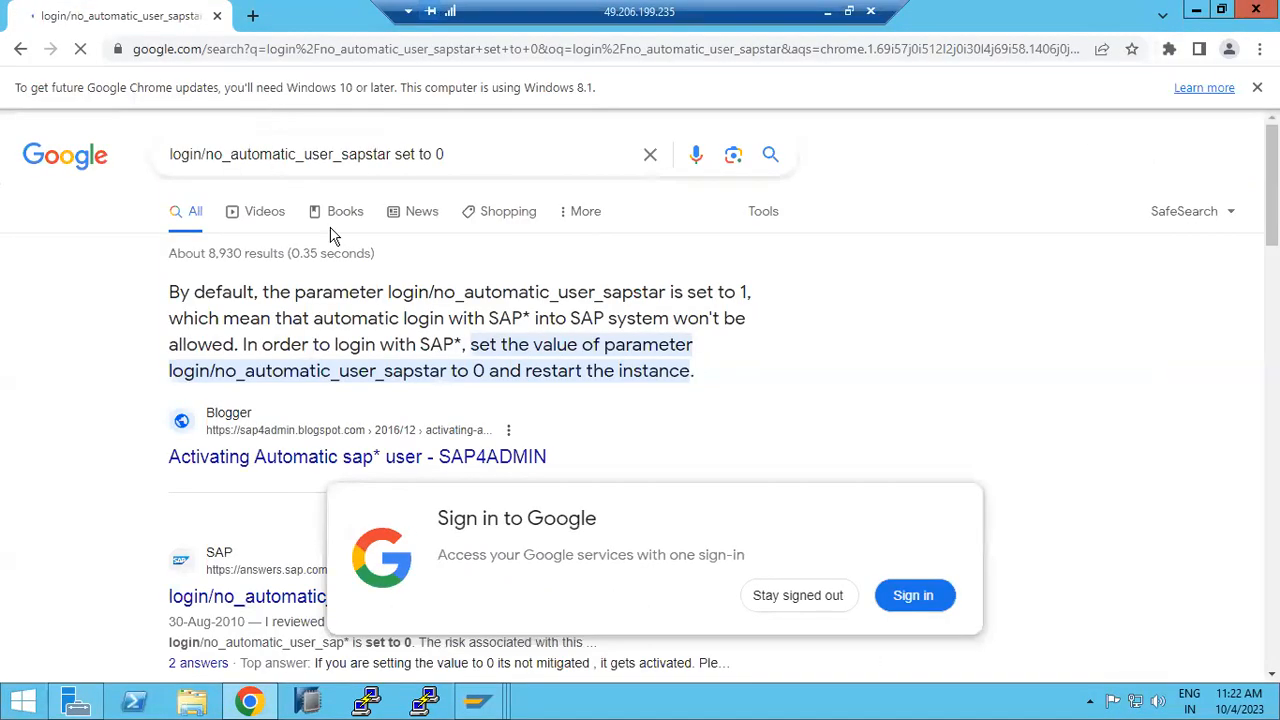
pyautogui.click(822, 600)
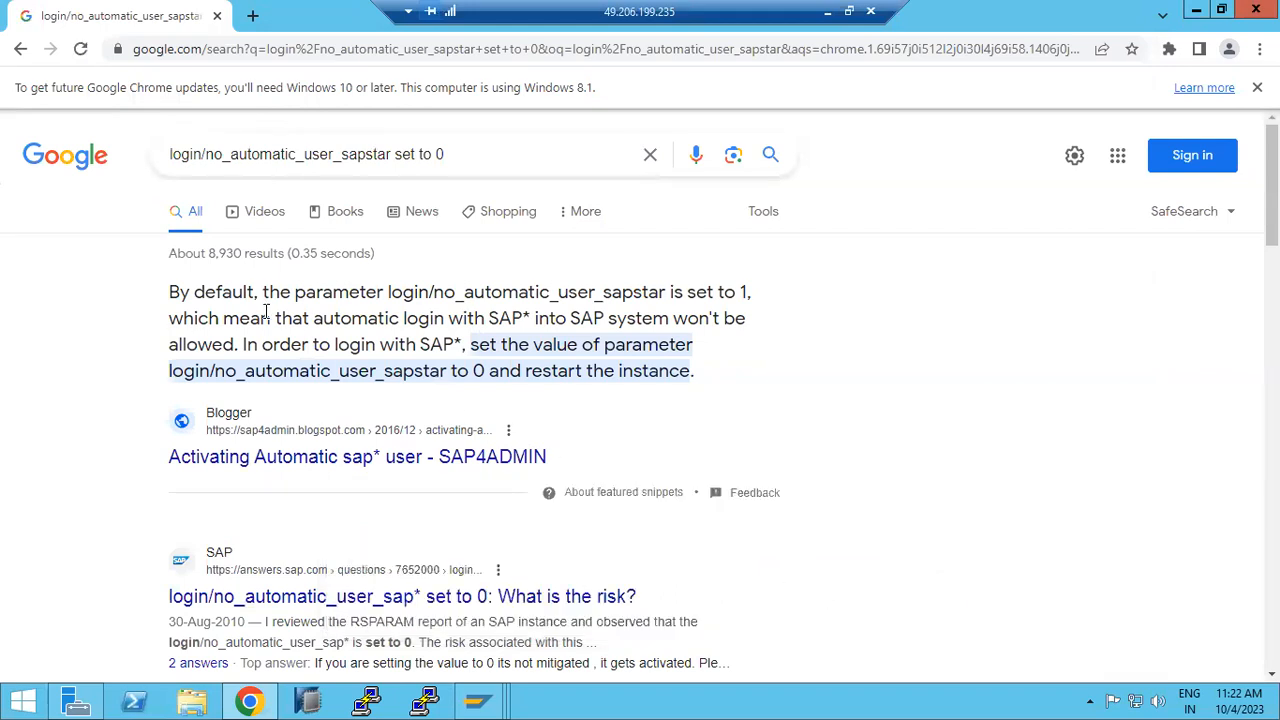
pyautogui.moveTo(262, 292); pyautogui.dragTo(757, 296)
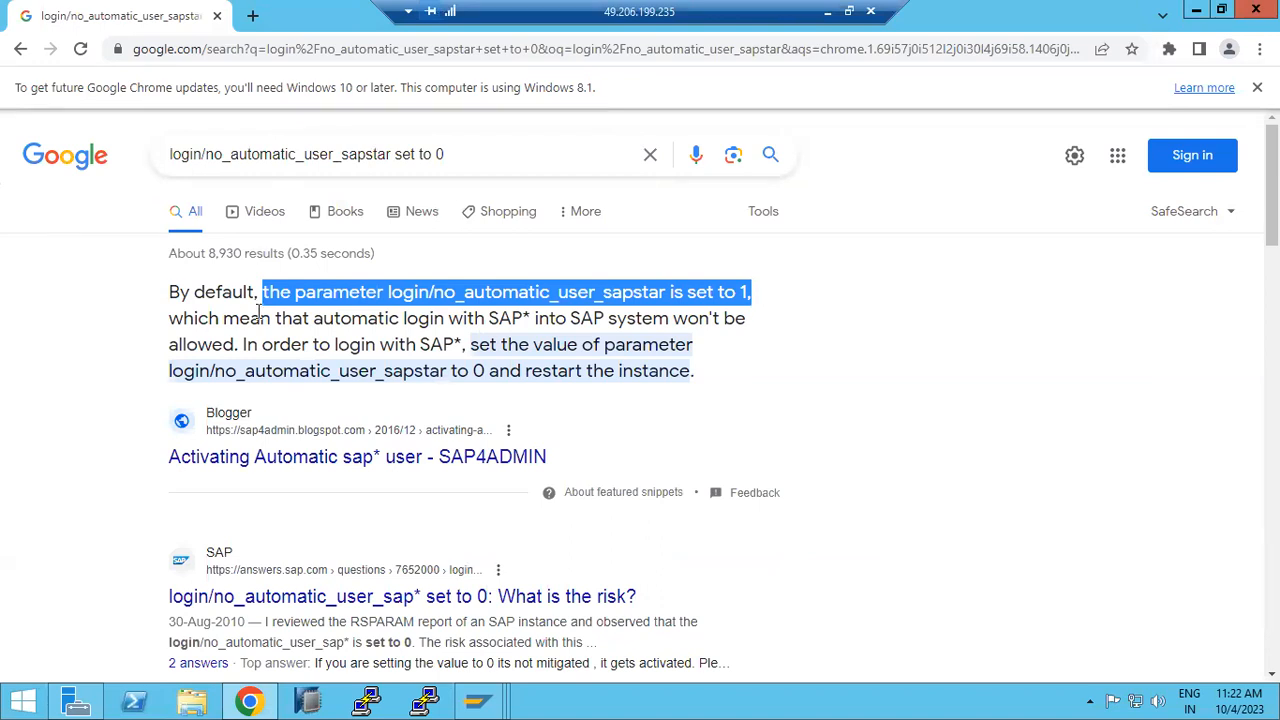
pyautogui.moveTo(193, 320); pyautogui.dragTo(309, 344)
pyautogui.moveTo(421, 345); pyautogui.dragTo(507, 345)
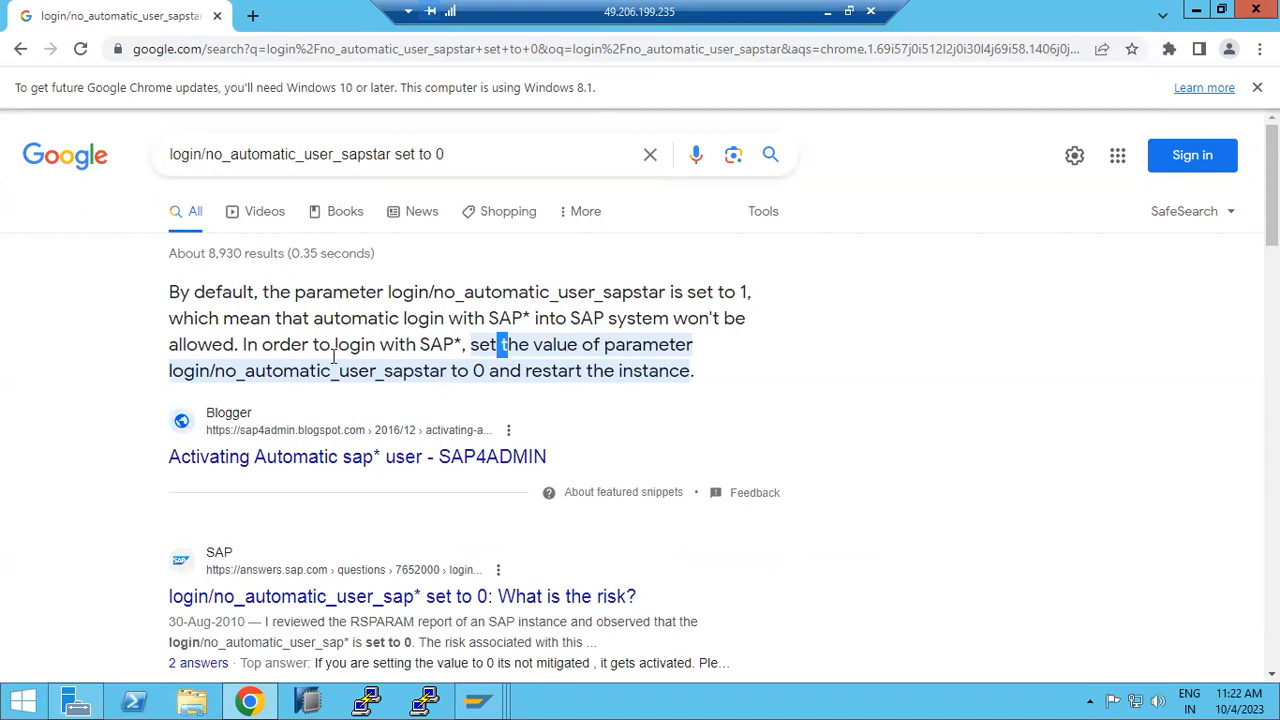
pyautogui.moveTo(170, 371); pyautogui.dragTo(674, 451)
pyautogui.click(500, 702)
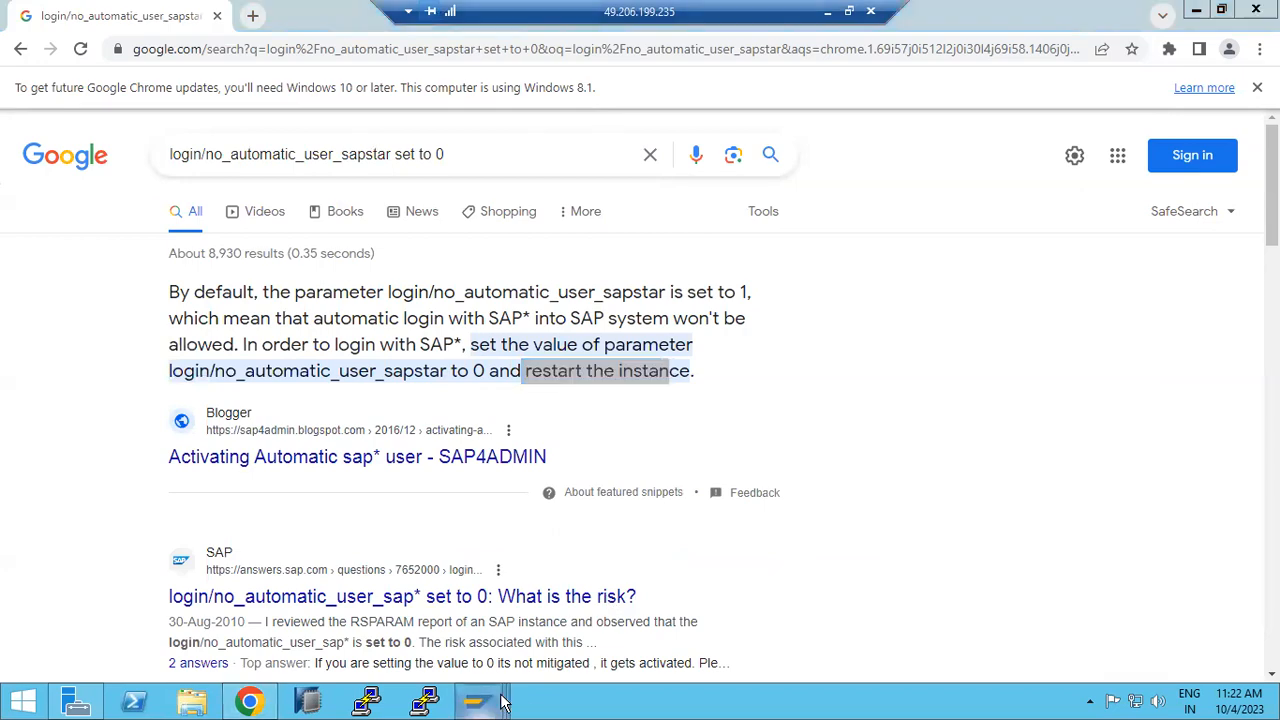
# Step: Change login/no_automatic_user_sapstar from 1 to 0 and copy it into the profile
pyautogui.click(727, 604)
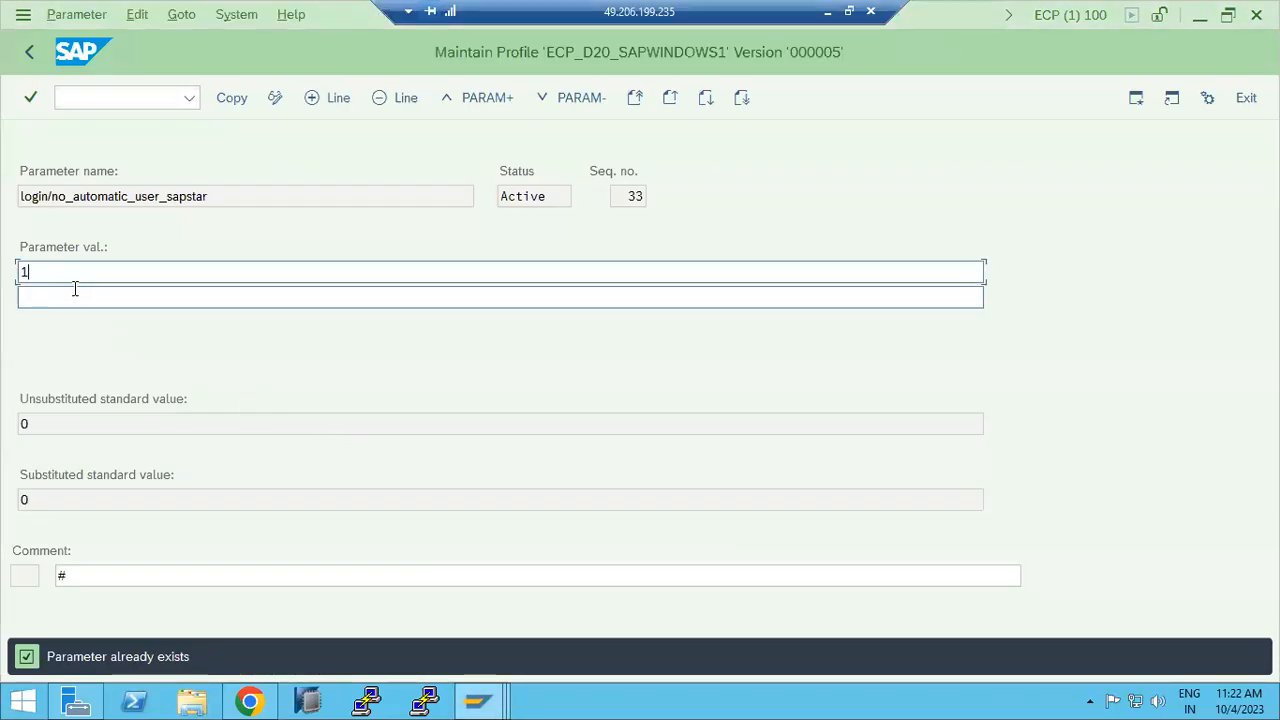
pyautogui.hotkey('shift', 'Home')
pyautogui.write('0')
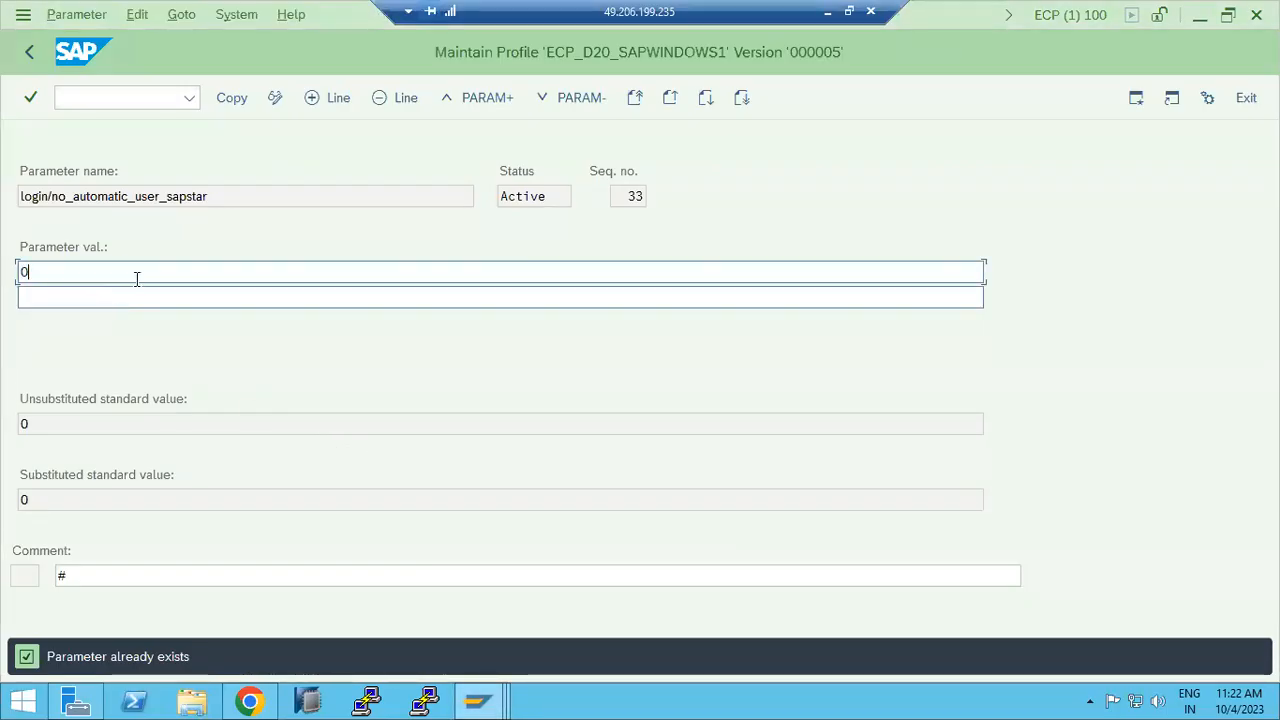
pyautogui.click(220, 108)
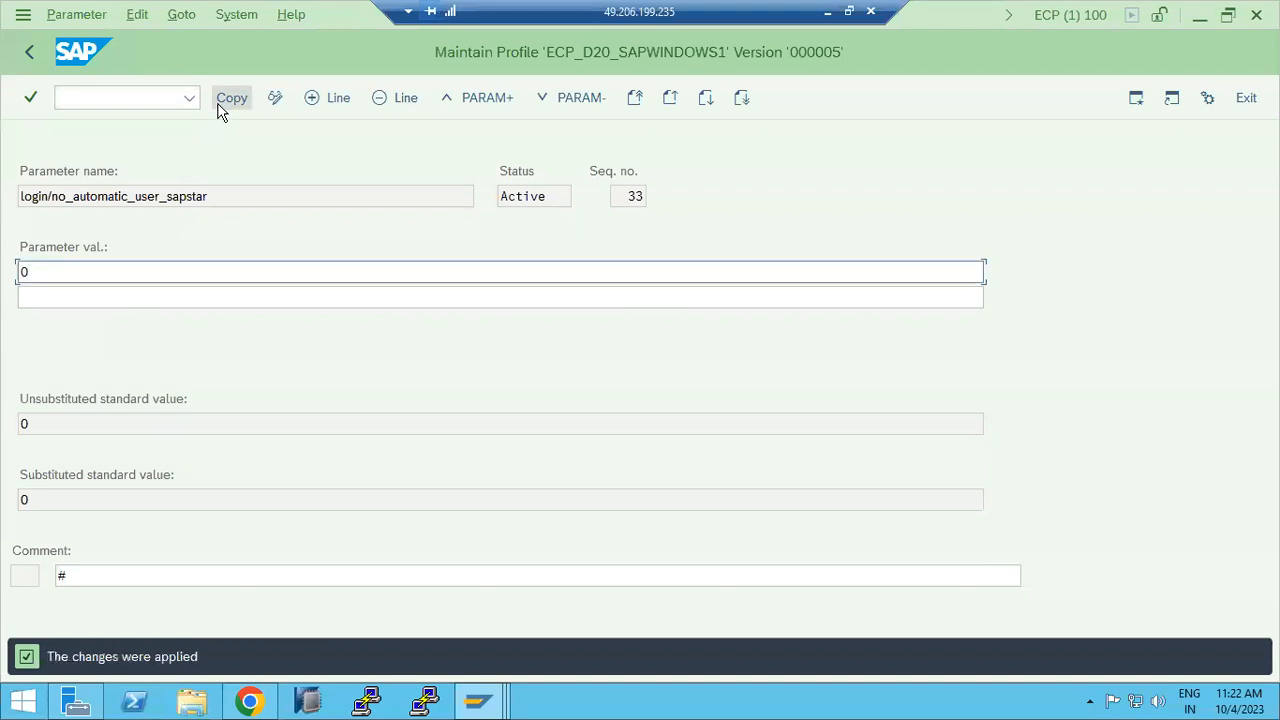
pyautogui.click(31, 52)
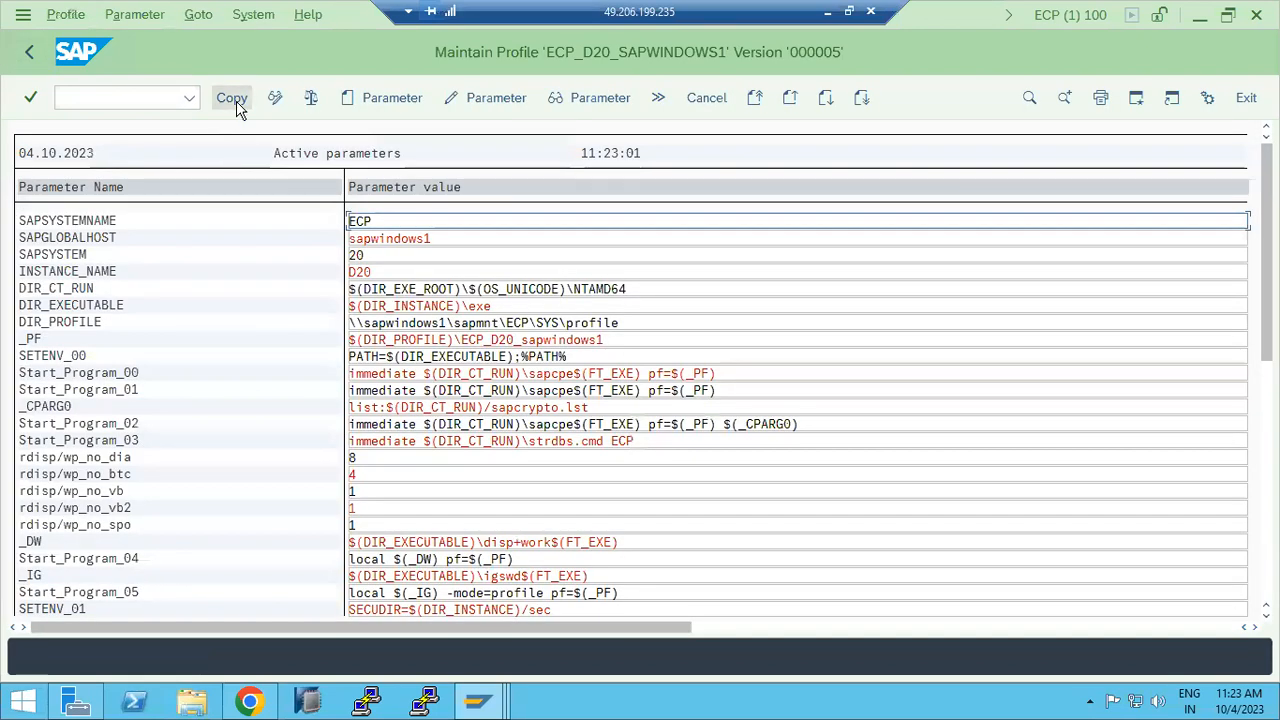
pyautogui.click(236, 101)
pyautogui.click(31, 53)
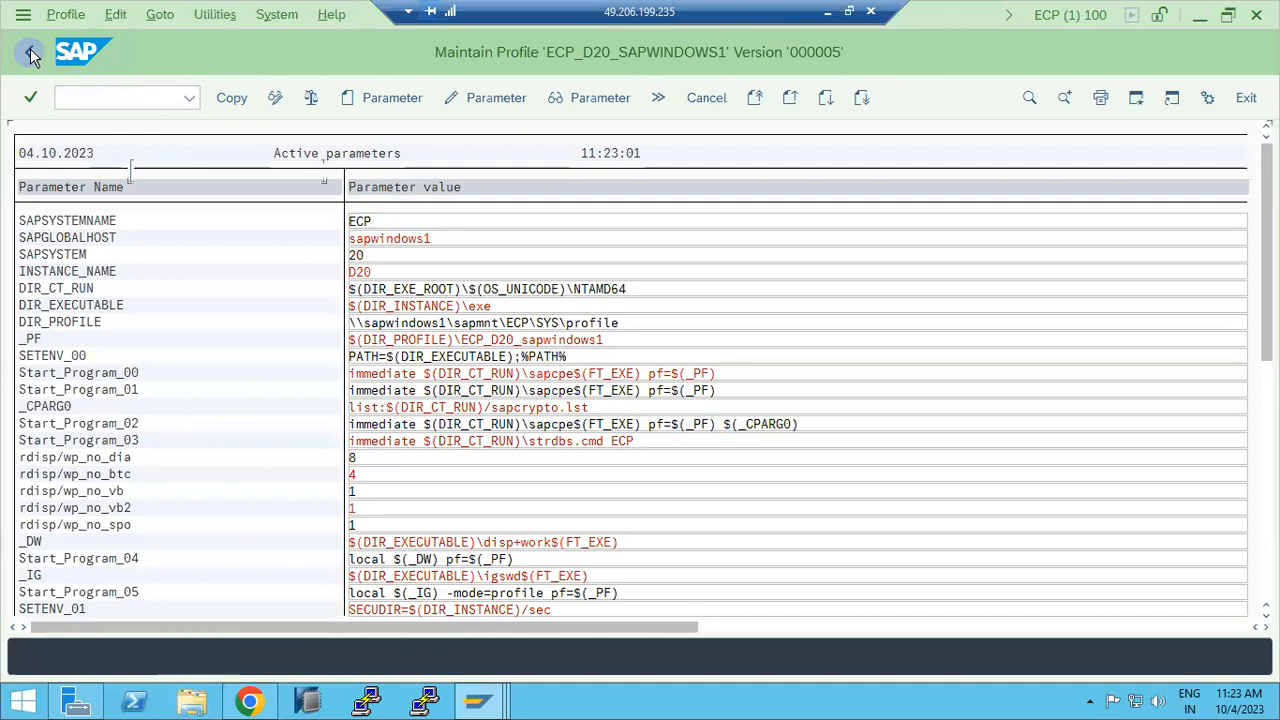
# Step: Save and activate ECP_D20_SAPWINDOWS1 as version 000006, then show the Windows desktop
pyautogui.click(223, 97)
pyautogui.click(303, 417)
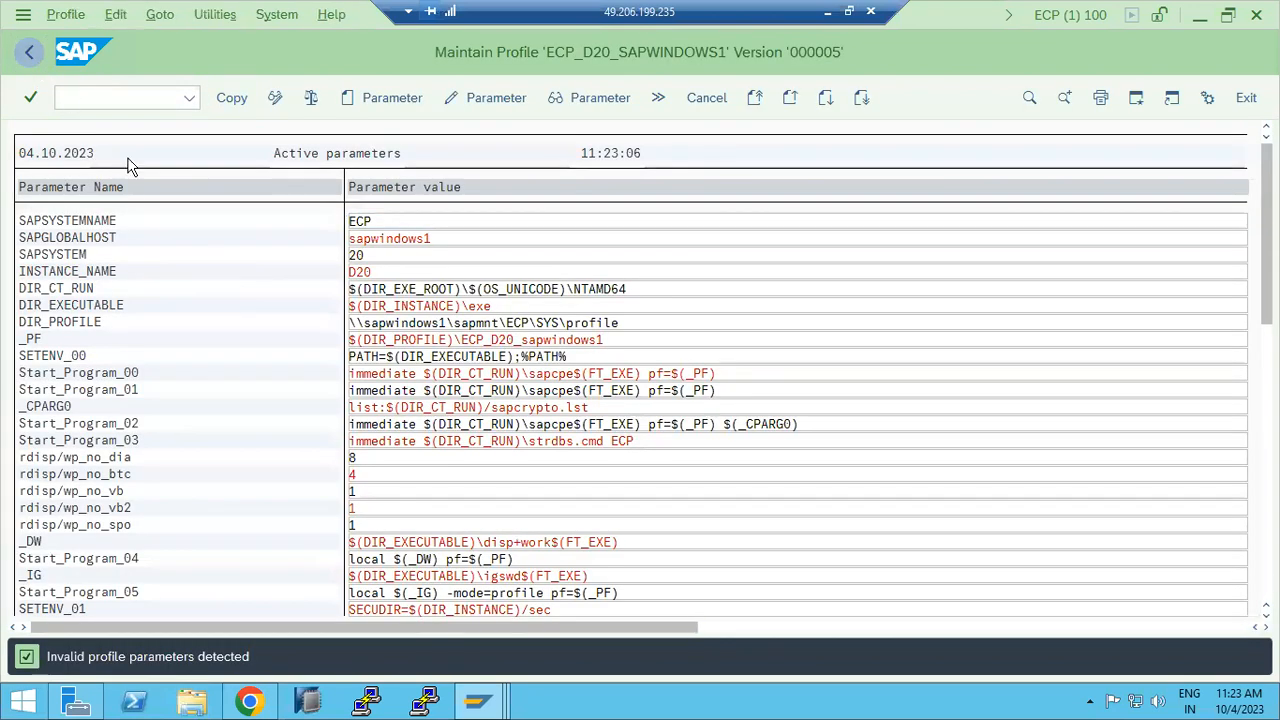
pyautogui.press('F3')
pyautogui.click(283, 415)
pyautogui.click(533, 655)
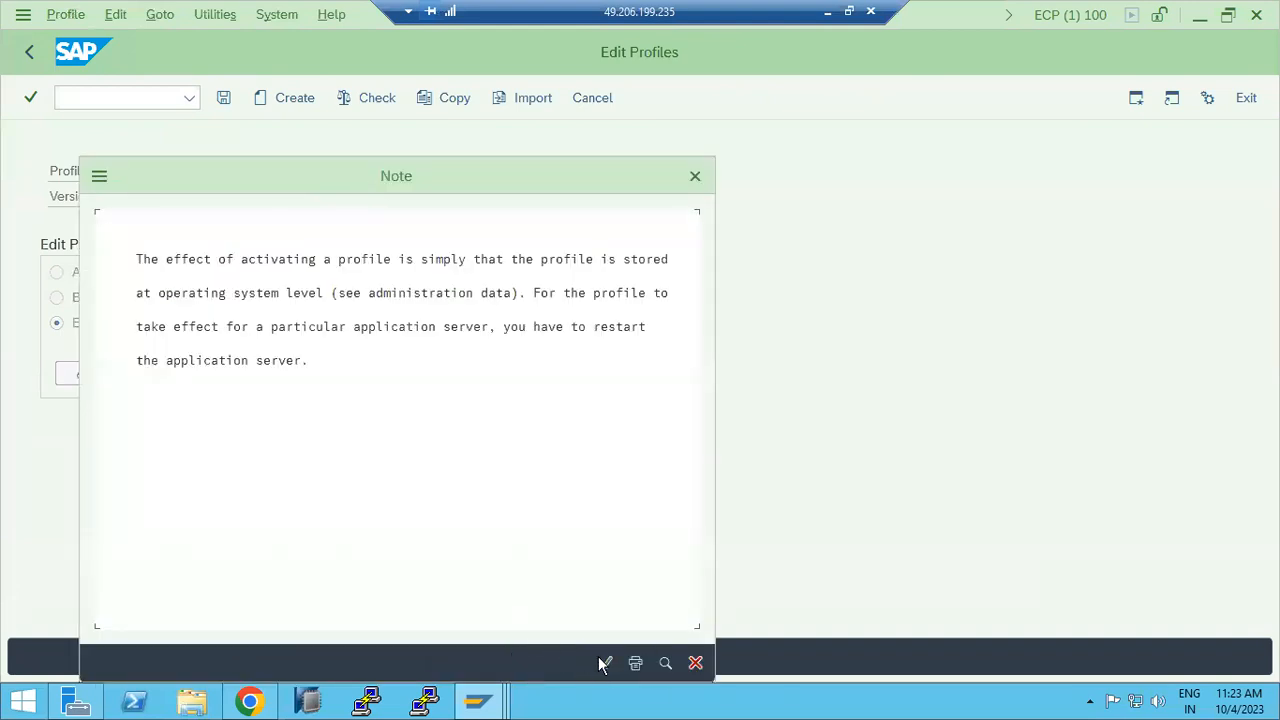
pyautogui.click(529, 328)
pyautogui.click(606, 663)
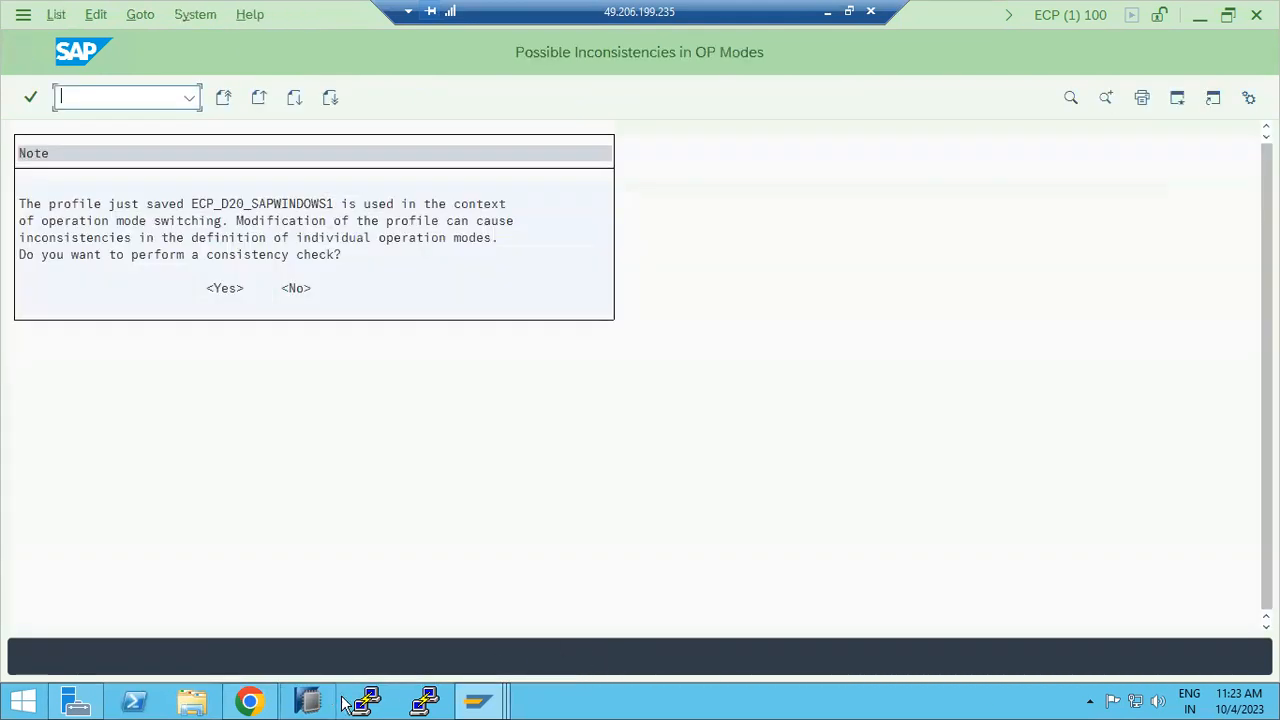
pyautogui.rightClick(580, 706)
pyautogui.click(618, 632)
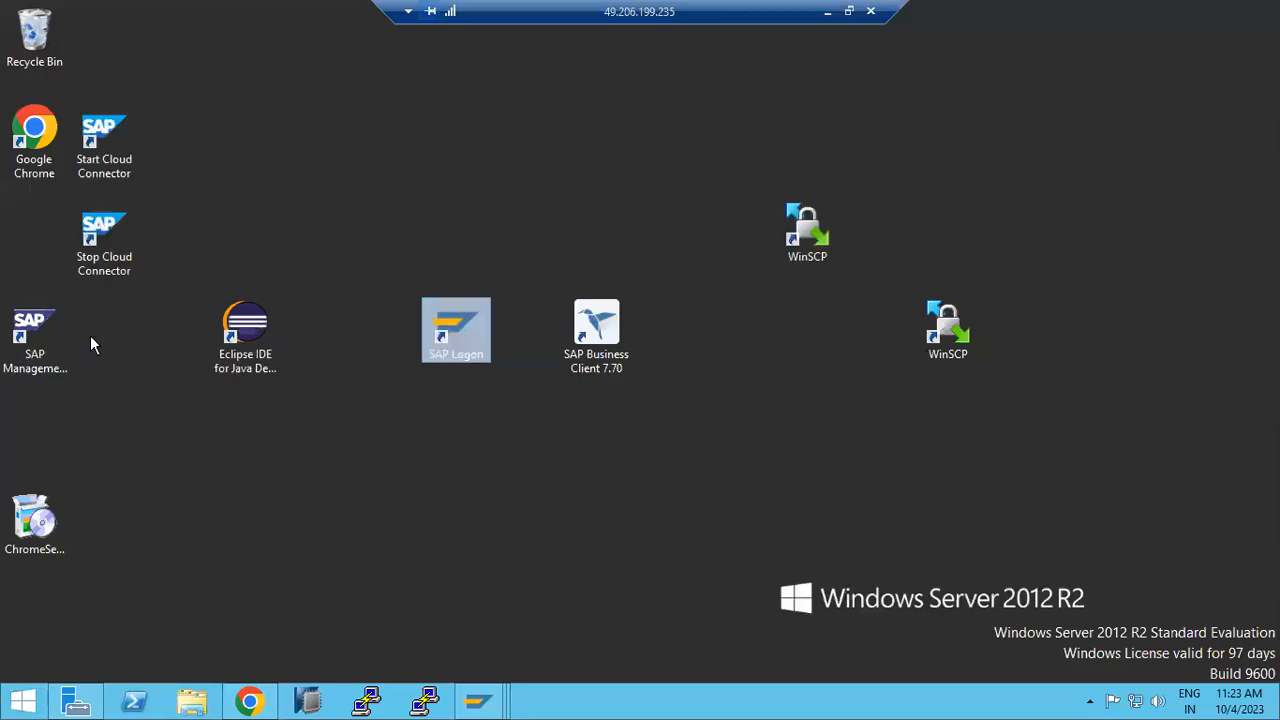
# Step: Launch SAP MMC and open the sapwindows1 20 AS ABAP work process table, signing in with the OS password
pyautogui.doubleClick(40, 333)
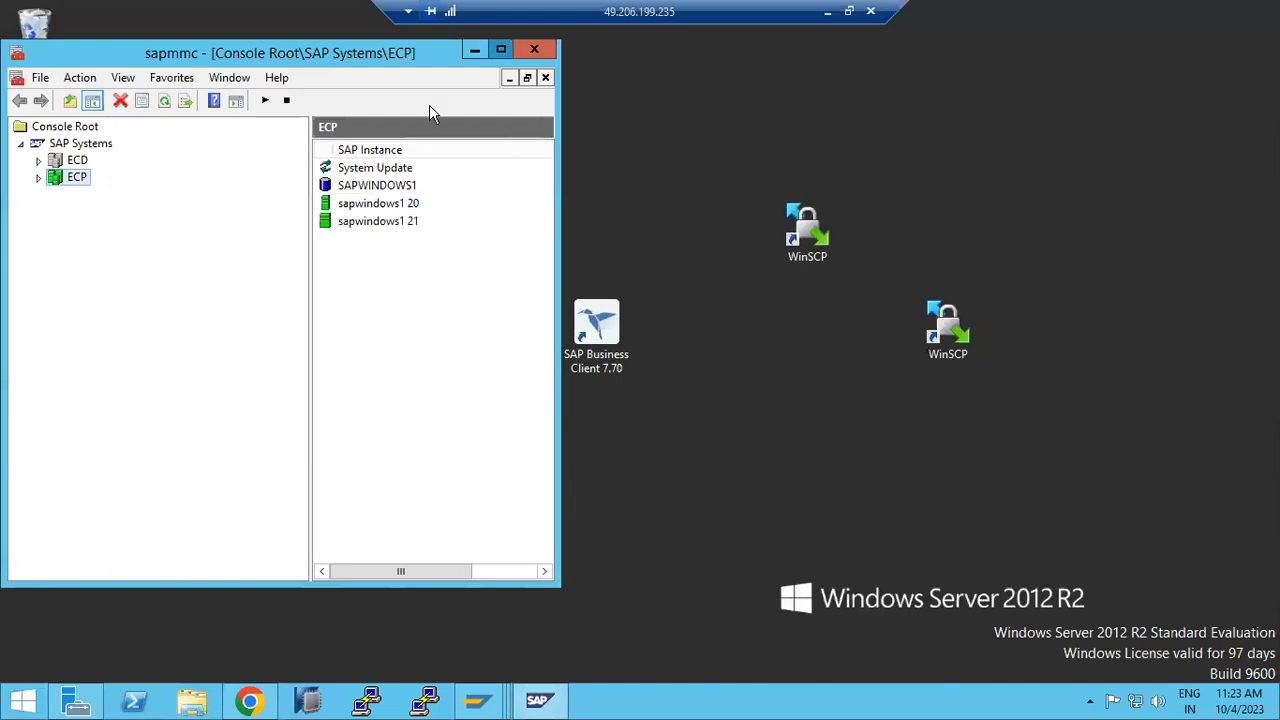
pyautogui.press('super+Up')
pyautogui.click(31, 132)
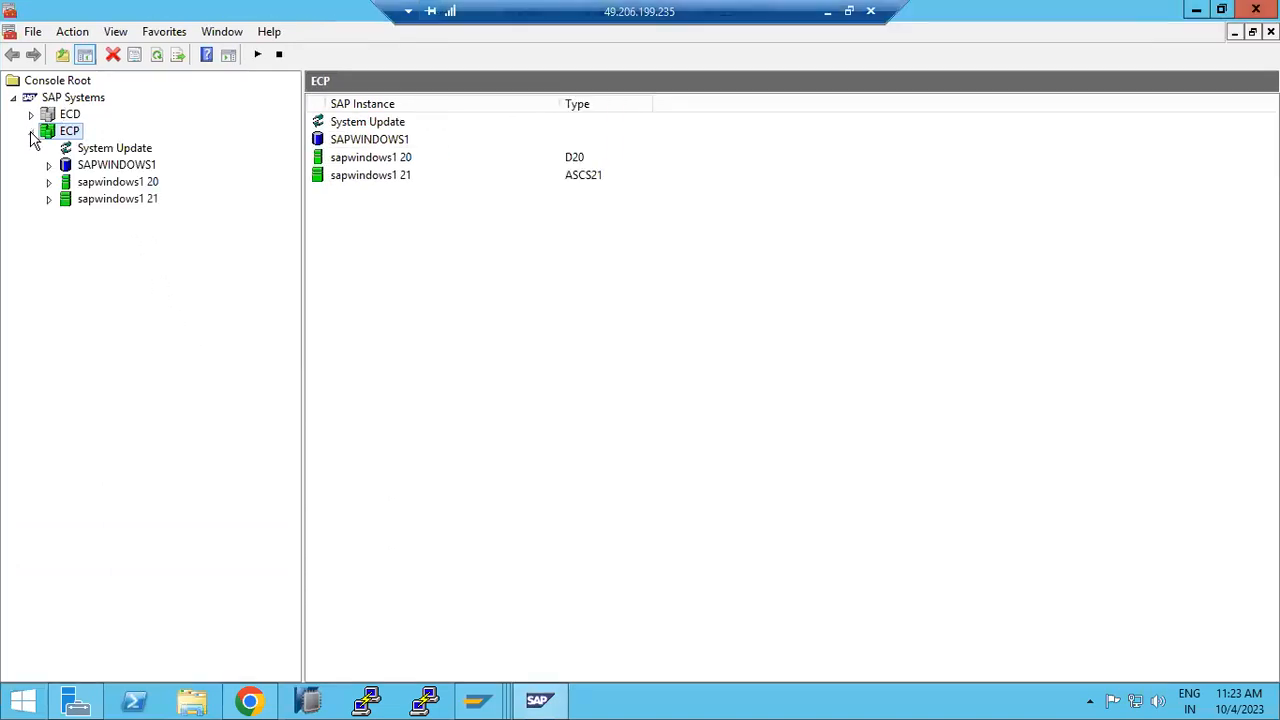
pyautogui.click(49, 182)
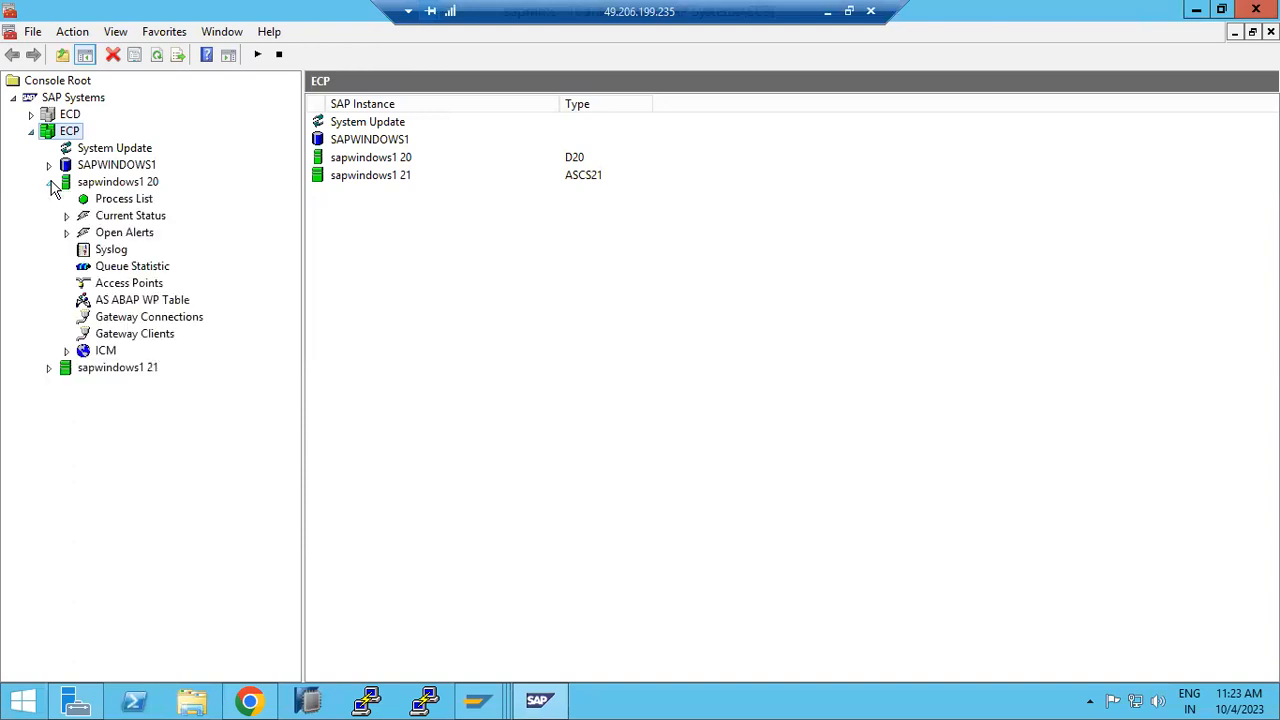
pyautogui.click(103, 204)
pyautogui.click(145, 300)
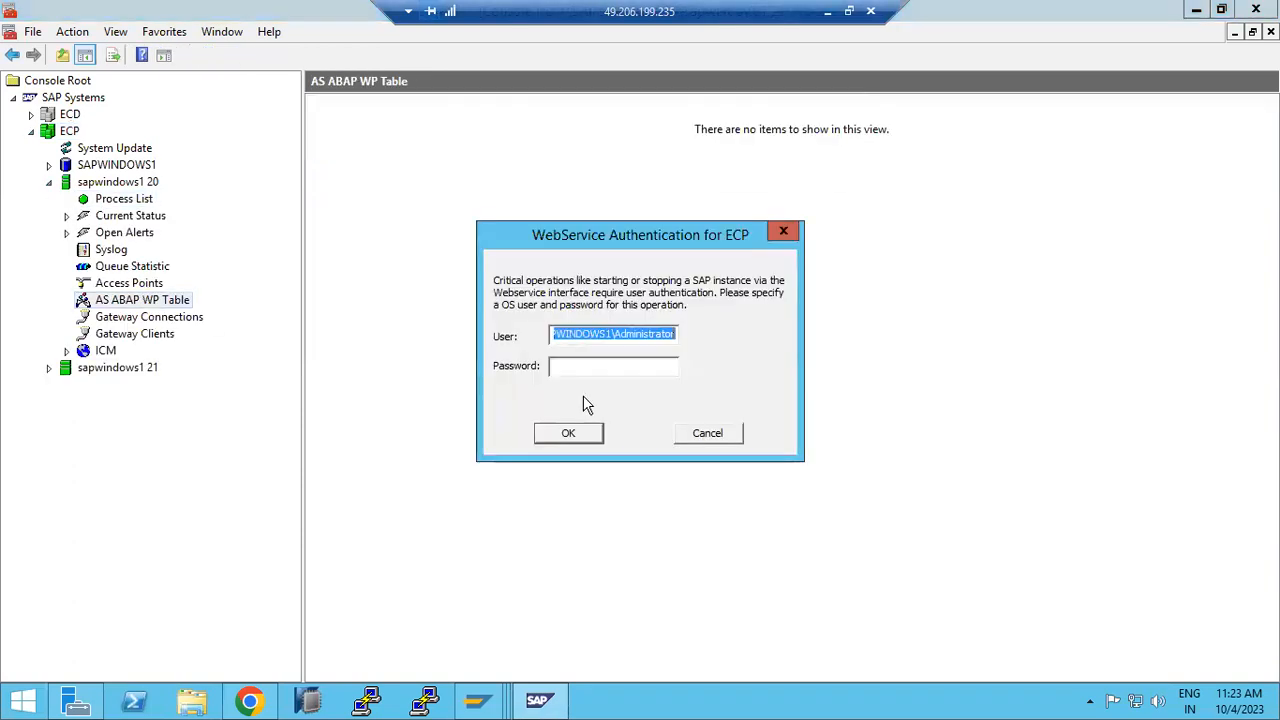
pyautogui.click(590, 366)
pyautogui.write('**********')
pyautogui.press('Return')
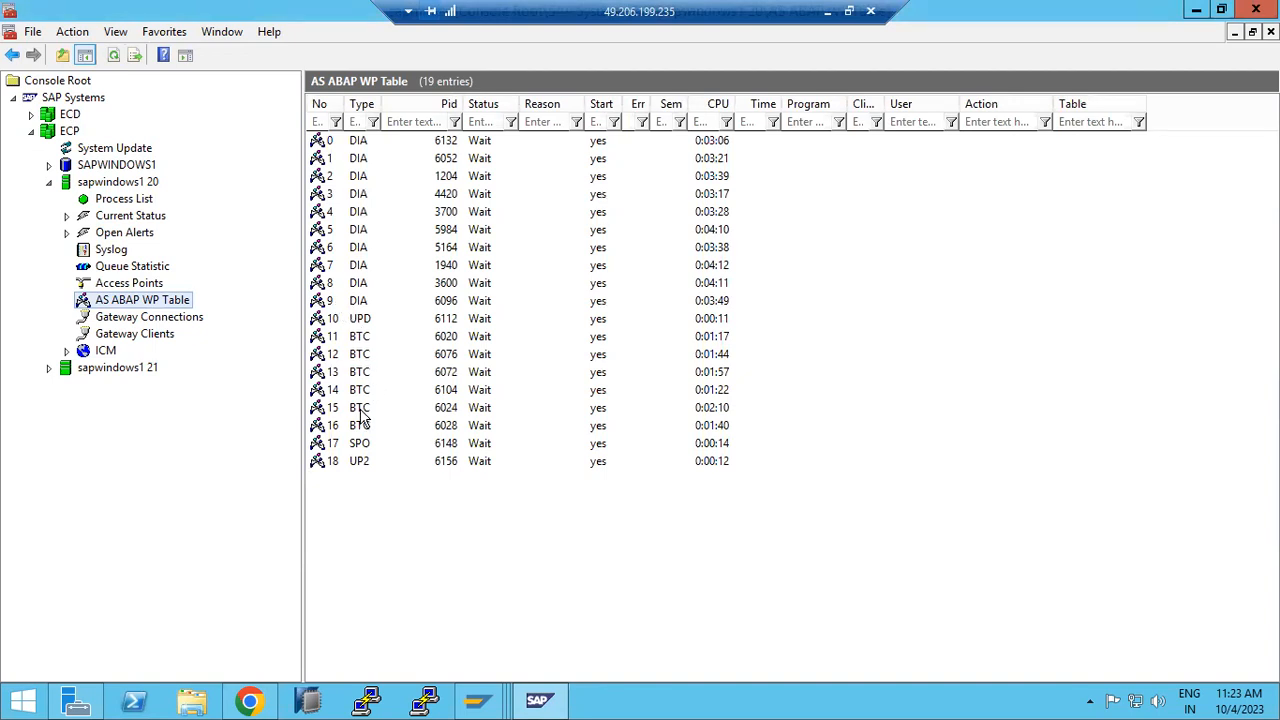
# Step: Bring up the restart confirmation for all ECP instances from the ECP system's All Tasks menu
pyautogui.click(64, 137)
pyautogui.rightClick(64, 137)
pyautogui.moveTo(240, 234)
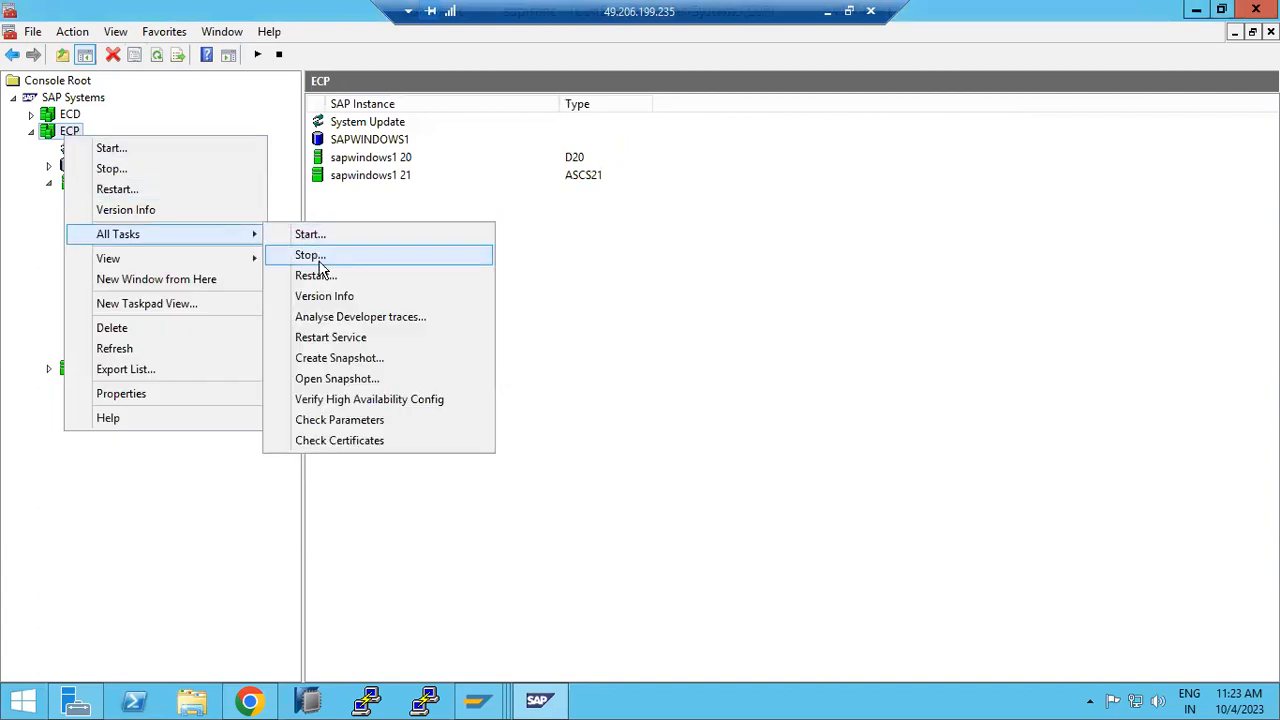
pyautogui.click(316, 275)
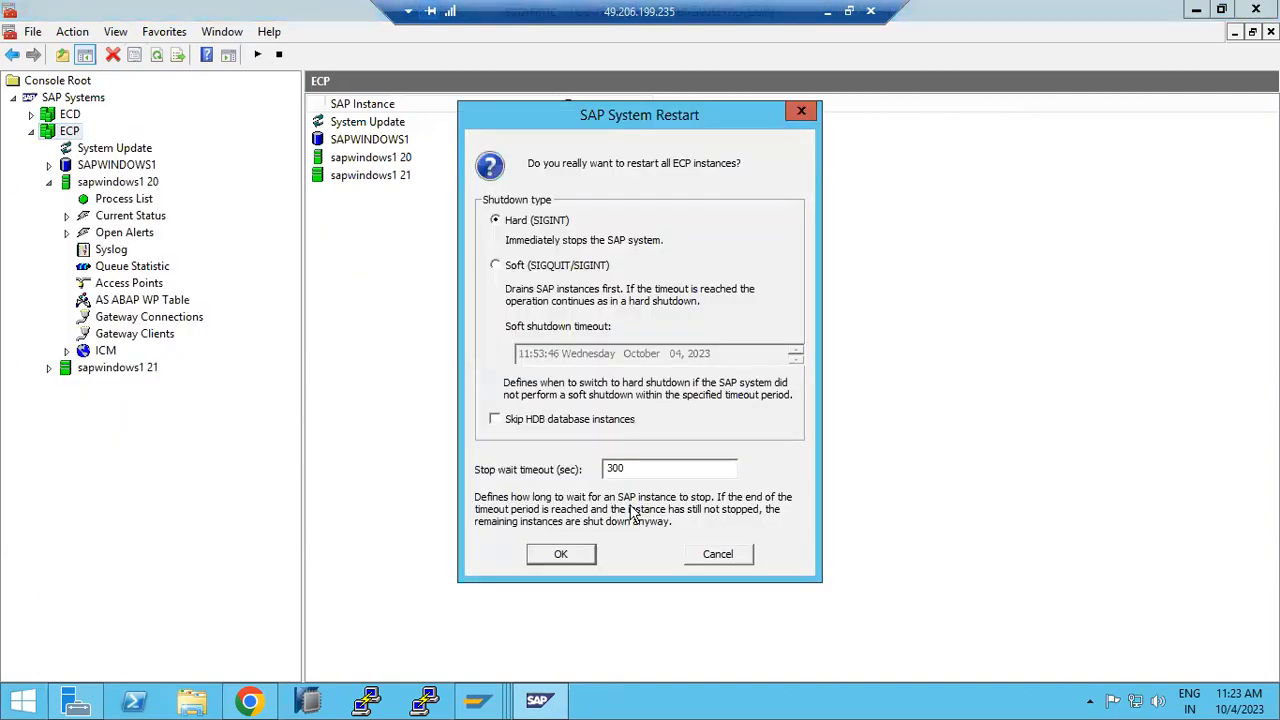
# Step: Confirm the hard restart of ECP, decline the shutdown error details, and refresh the instance status
pyautogui.click(561, 554)
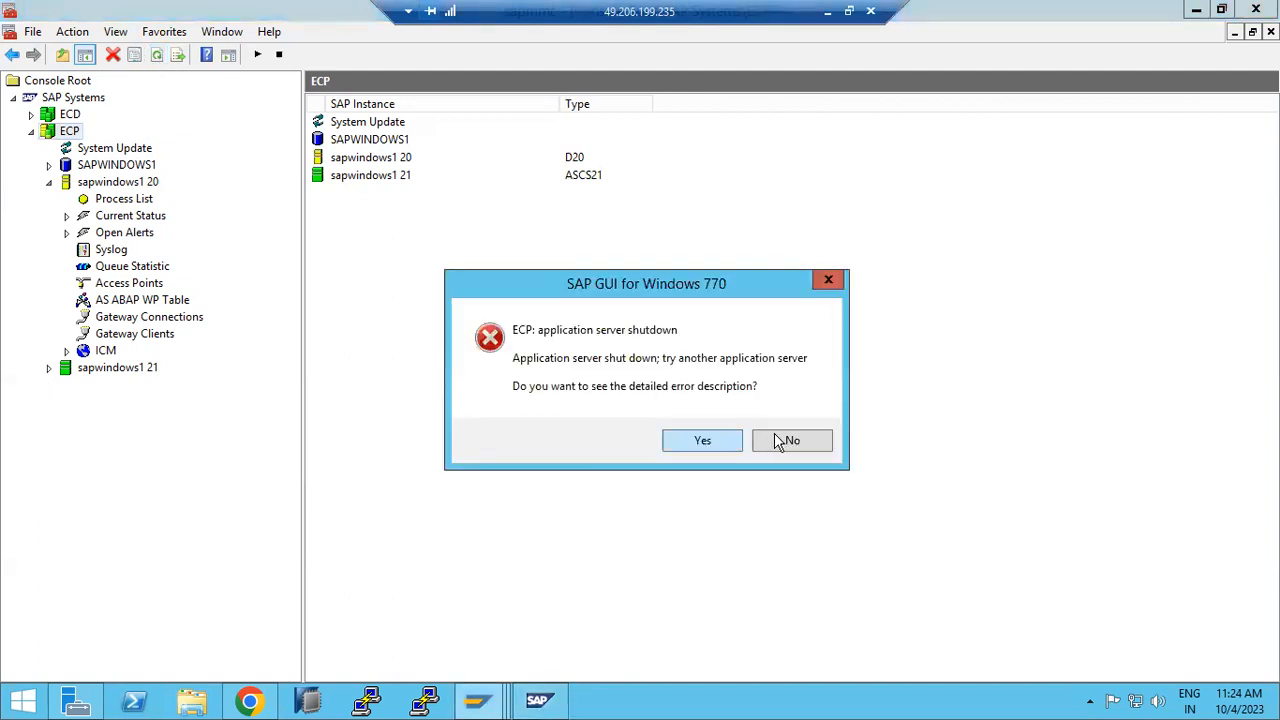
pyautogui.click(803, 441)
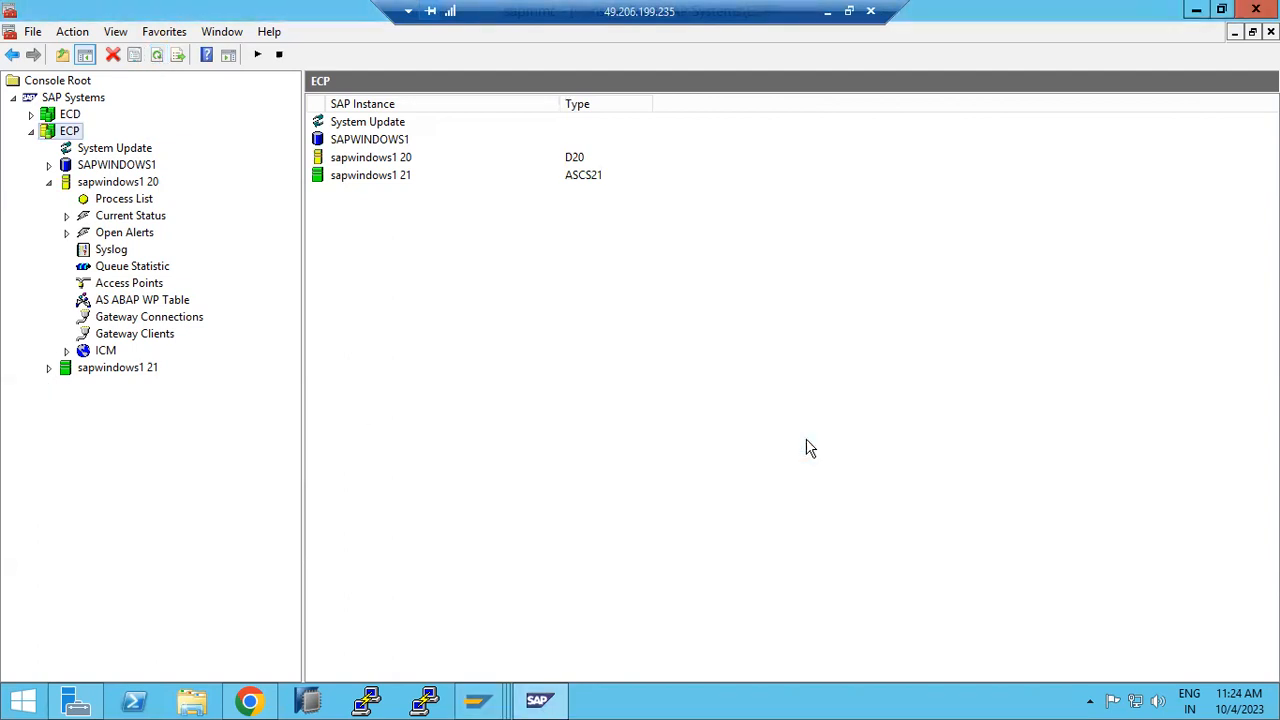
pyautogui.click(157, 56)
pyautogui.click(160, 62)
# Step: Show the sapwindows1 20 process list and refresh it repeatedly to track process statuses
pyautogui.click(114, 187)
pyautogui.click(115, 199)
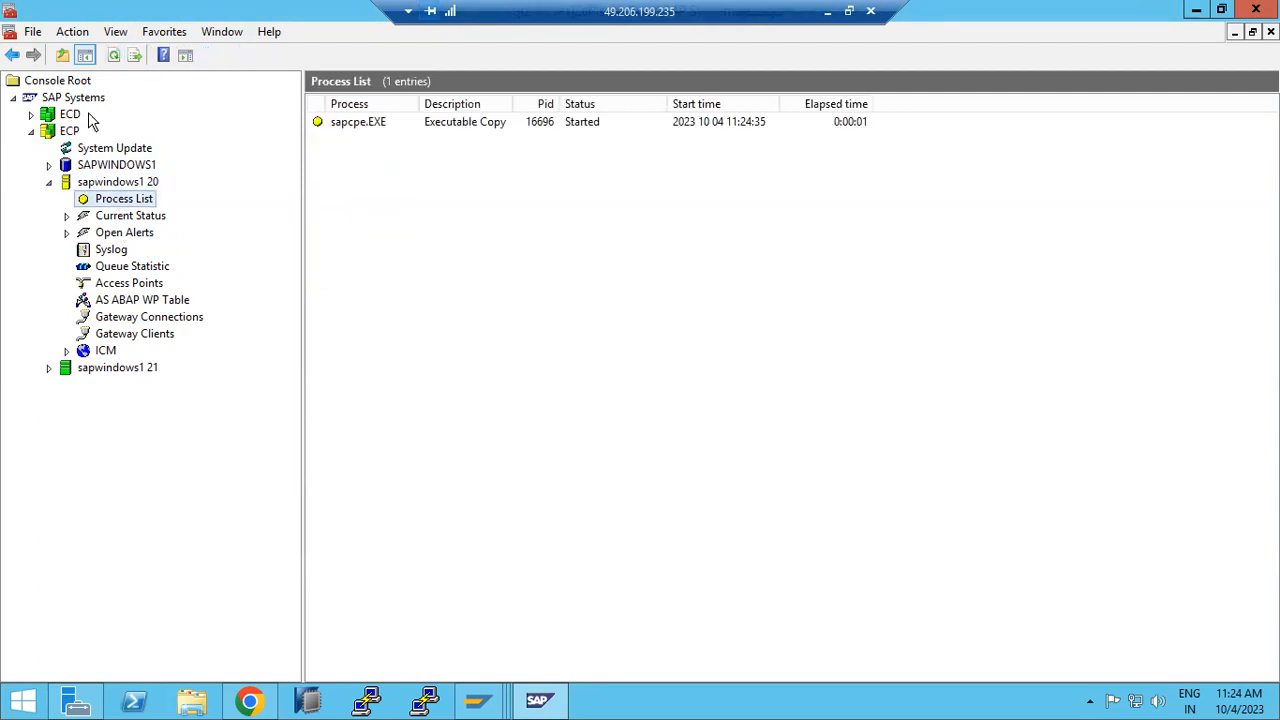
pyautogui.click(114, 56)
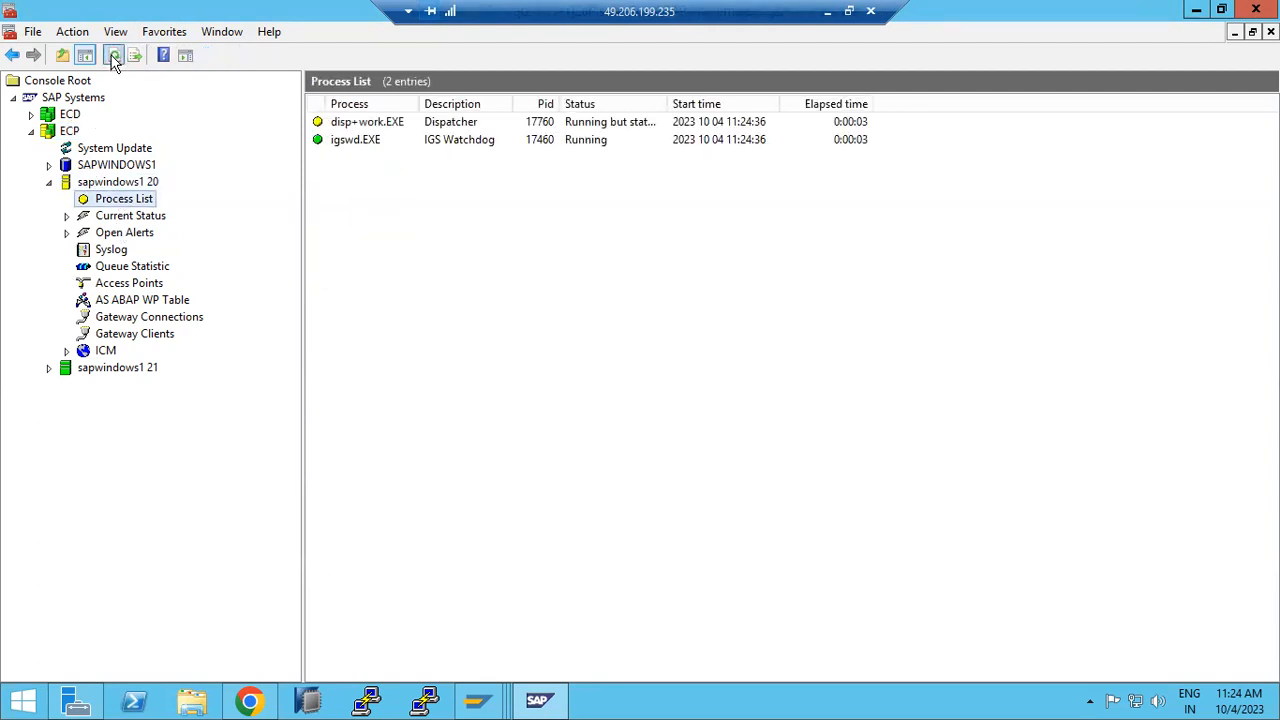
pyautogui.click(114, 58)
pyautogui.click(114, 58)
pyautogui.click(114, 58)
pyautogui.click(114, 58)
pyautogui.click(114, 58)
pyautogui.click(114, 58)
pyautogui.click(114, 58)
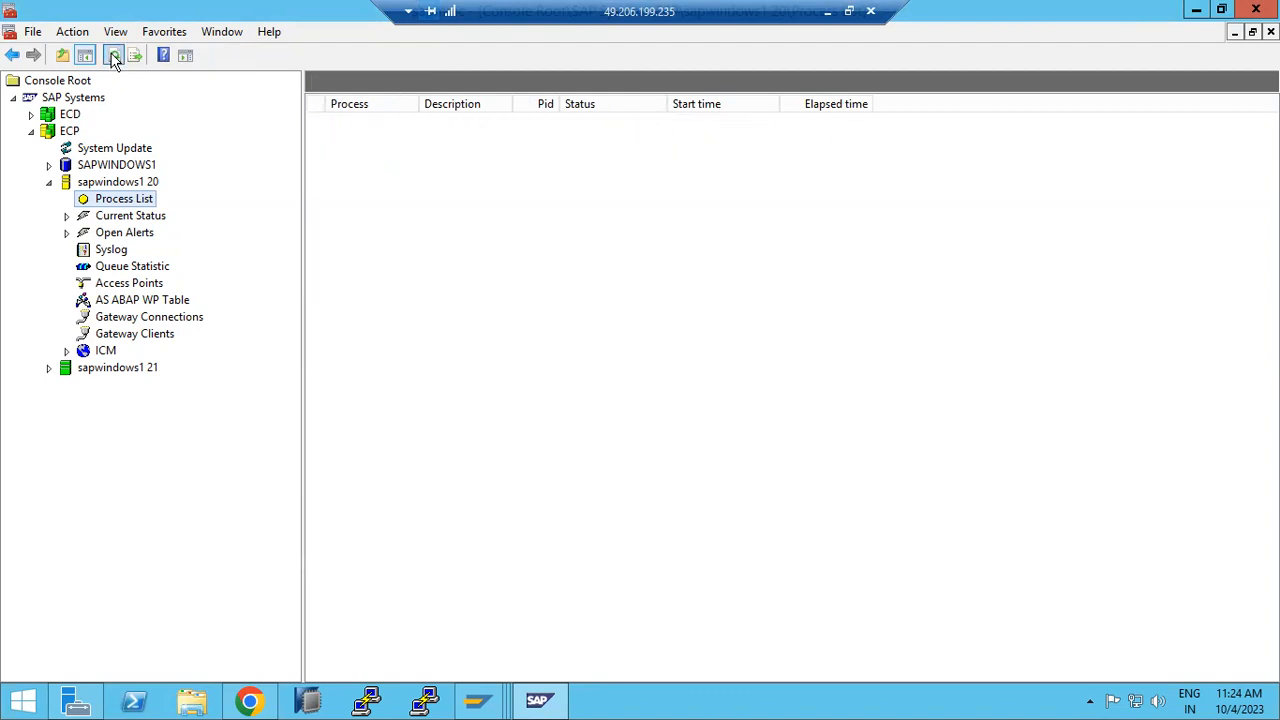
pyautogui.click(193, 704)
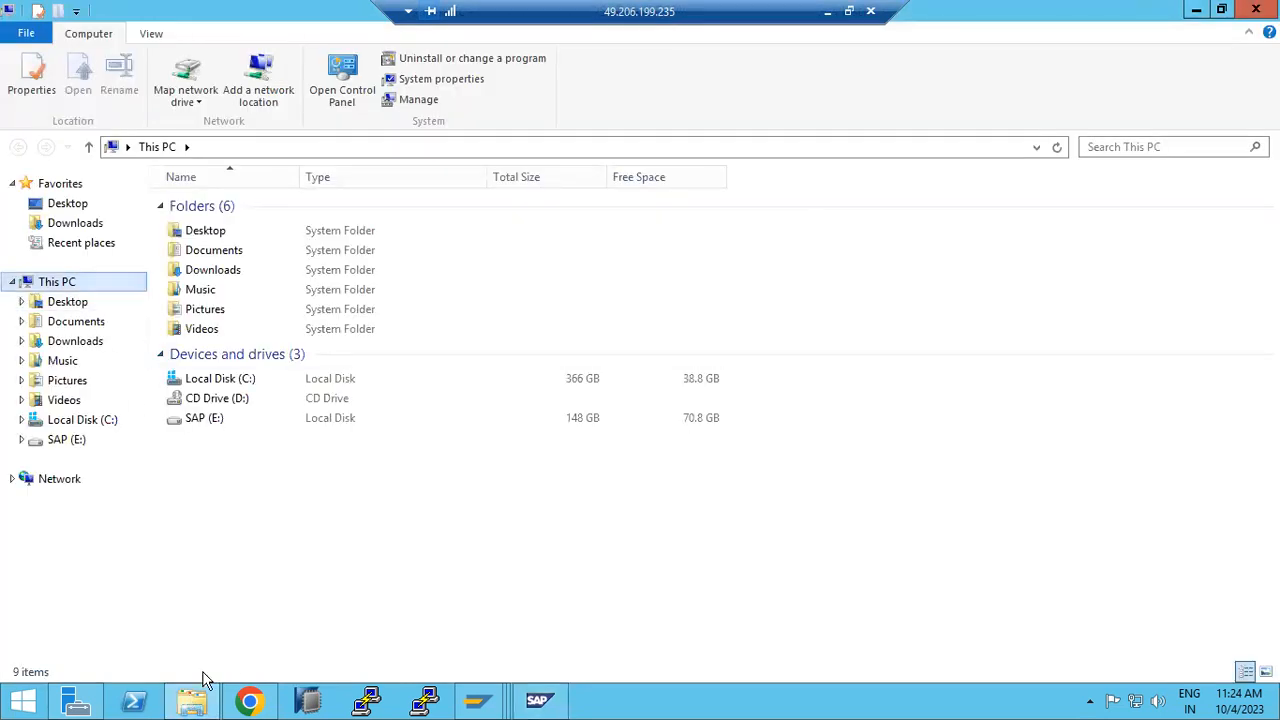
pyautogui.click(212, 706)
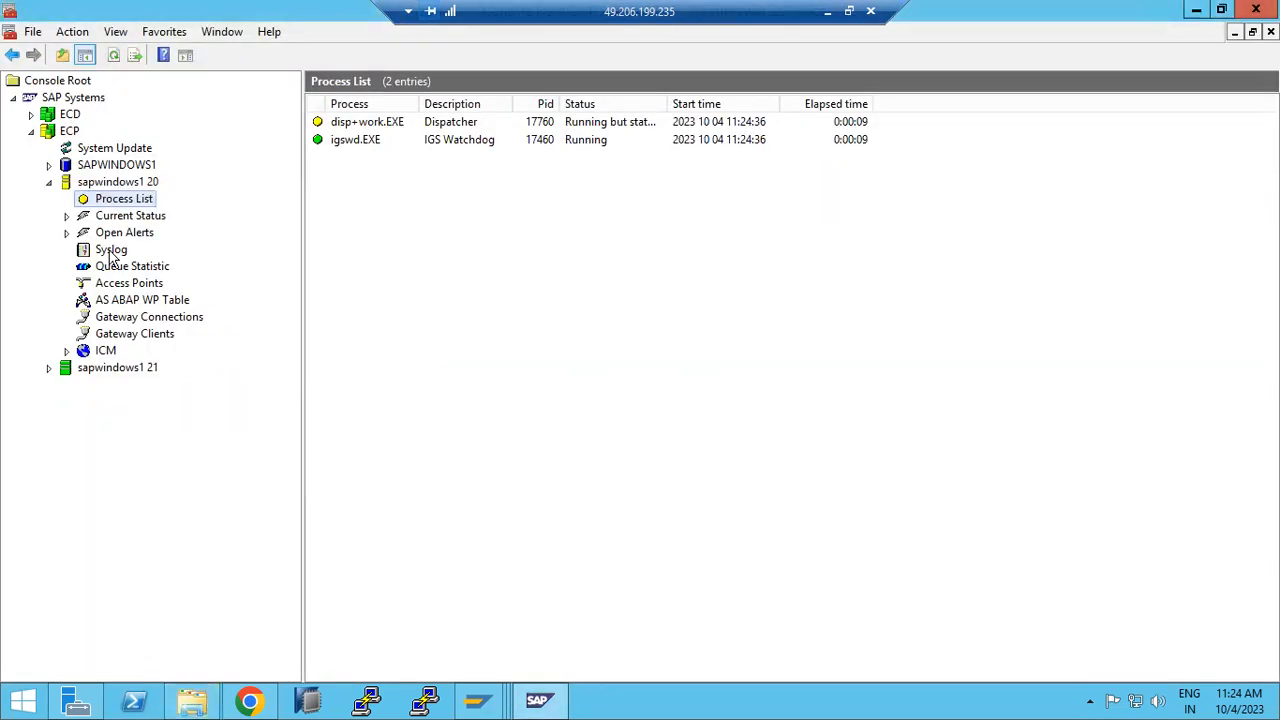
pyautogui.click(114, 56)
pyautogui.click(114, 56)
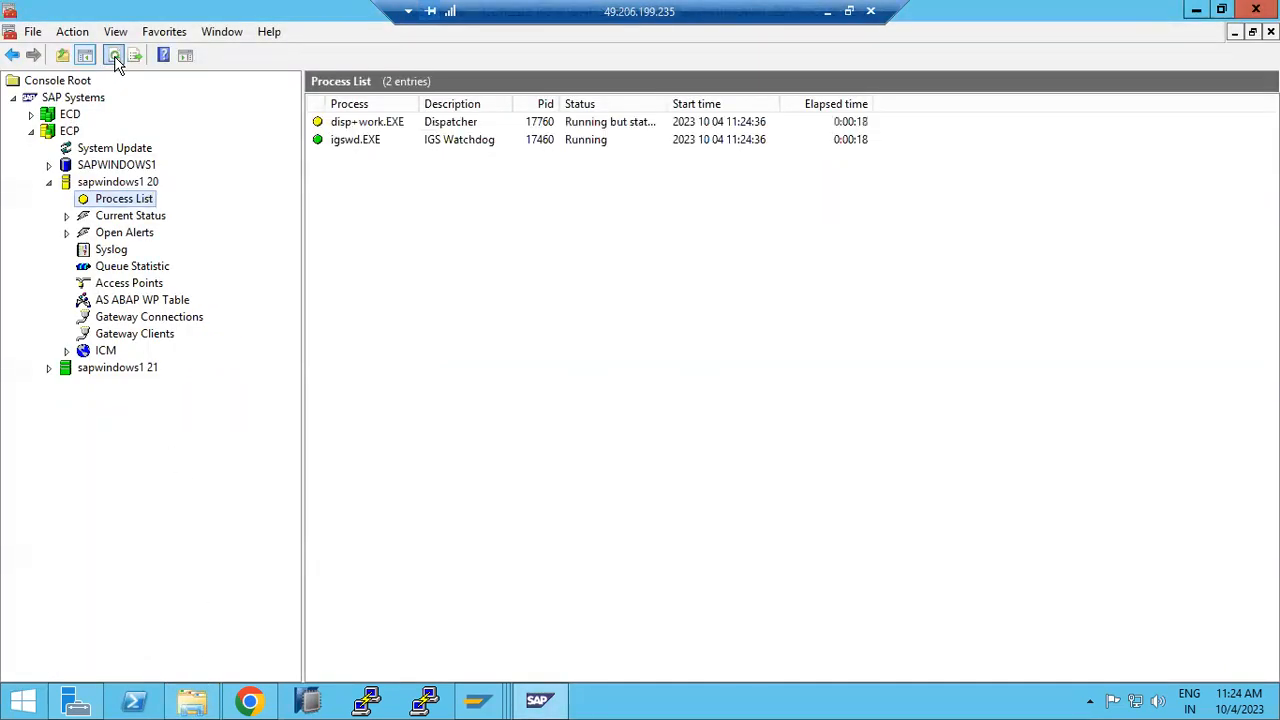
# Step: Read the disp+work.EXE developer trace recording the server shutdown, then close it
pyautogui.rightClick(334, 123)
pyautogui.click(372, 136)
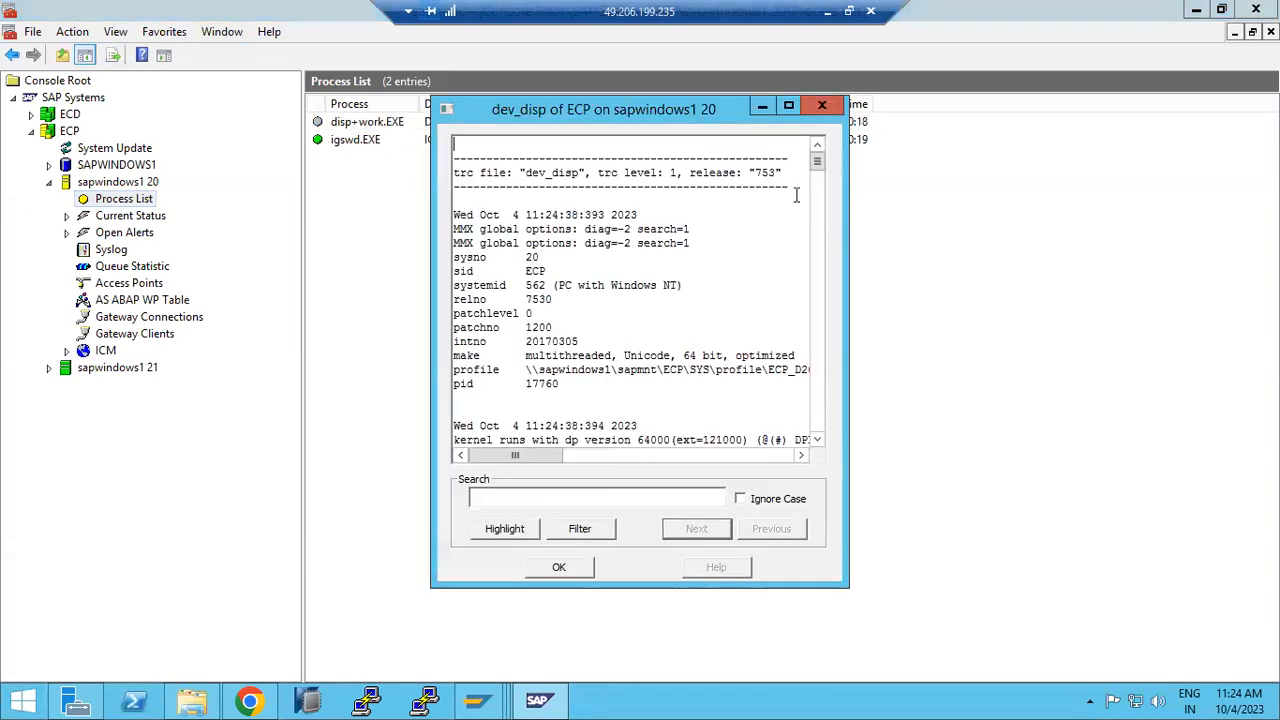
pyautogui.scroll(-3, 838, 262)
pyautogui.scroll(4, 836, 270)
pyautogui.moveTo(814, 489); pyautogui.dragTo(817, 453)
pyautogui.scroll(6, 673, 405)
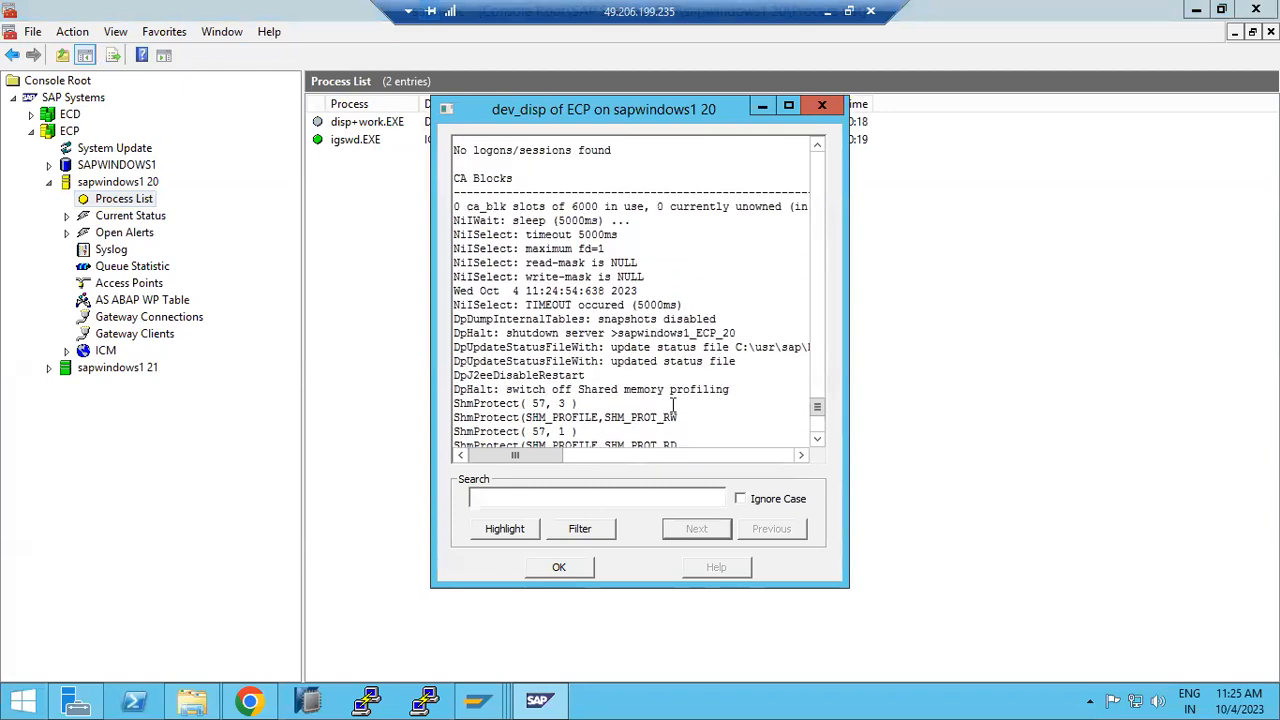
pyautogui.scroll(4, 672, 405)
pyautogui.scroll(-3, 665, 405)
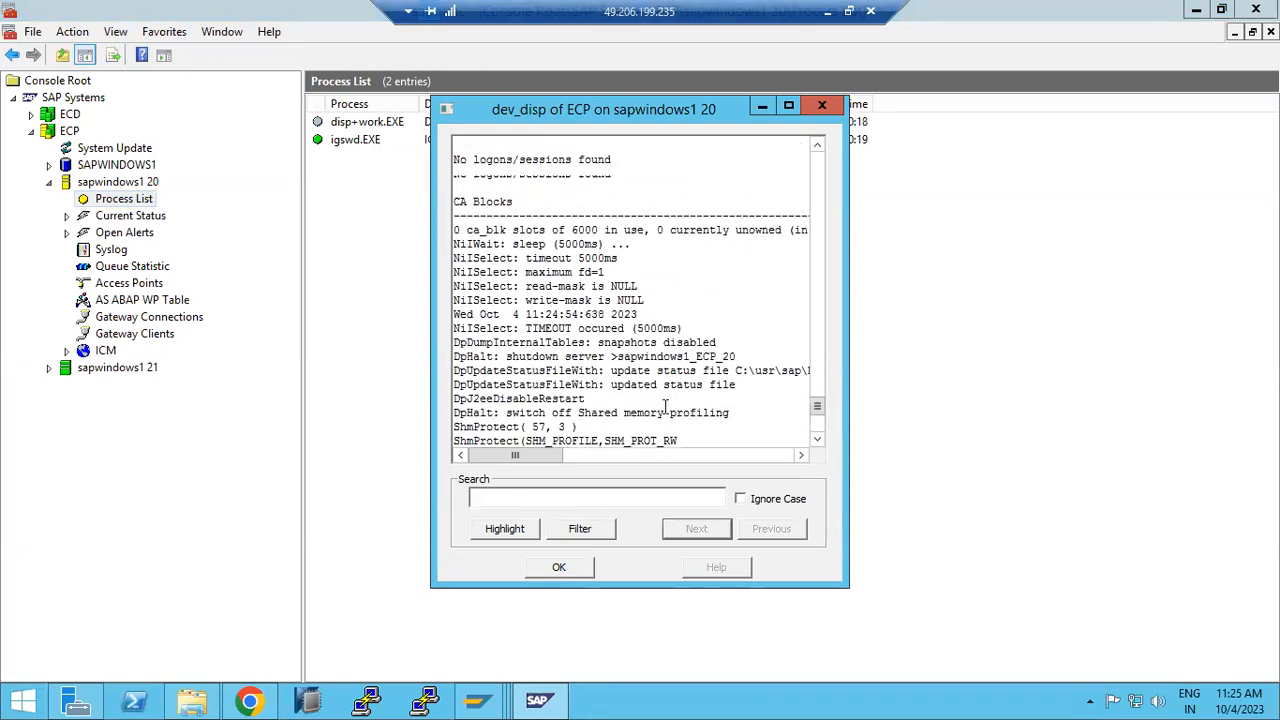
pyautogui.scroll(-1, 665, 405)
pyautogui.moveTo(540, 328); pyautogui.dragTo(745, 356)
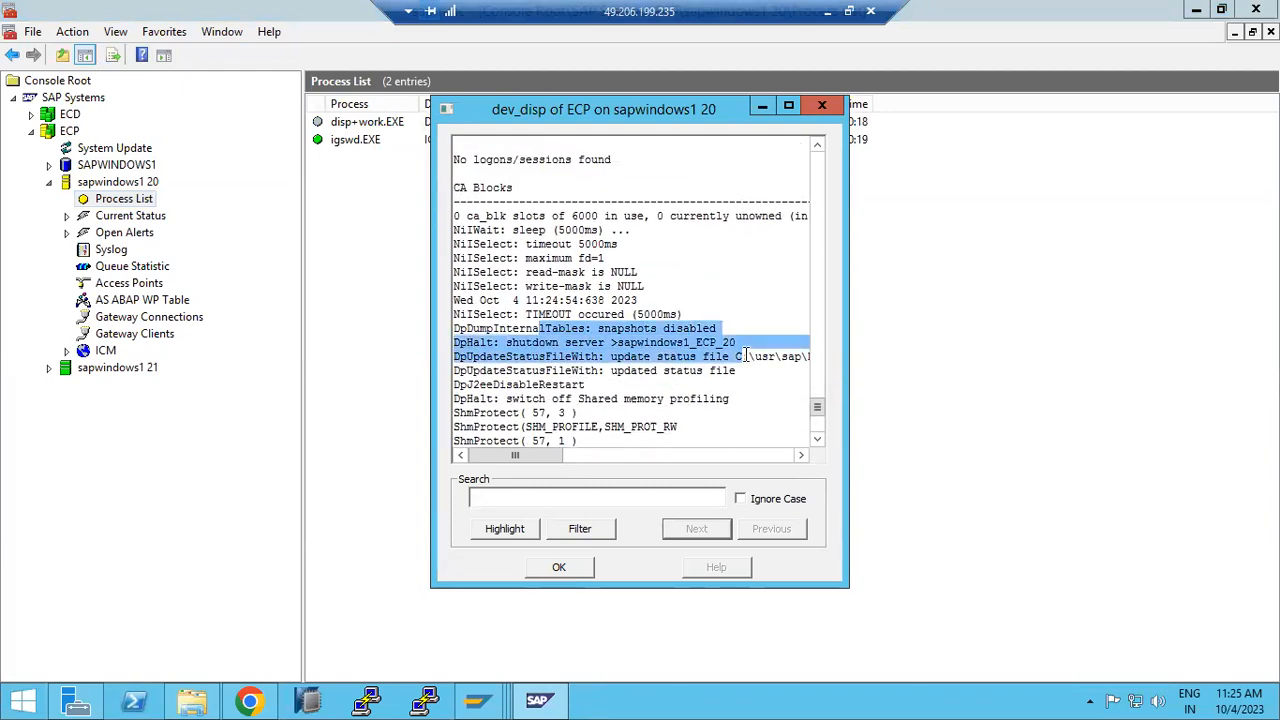
pyautogui.click(558, 568)
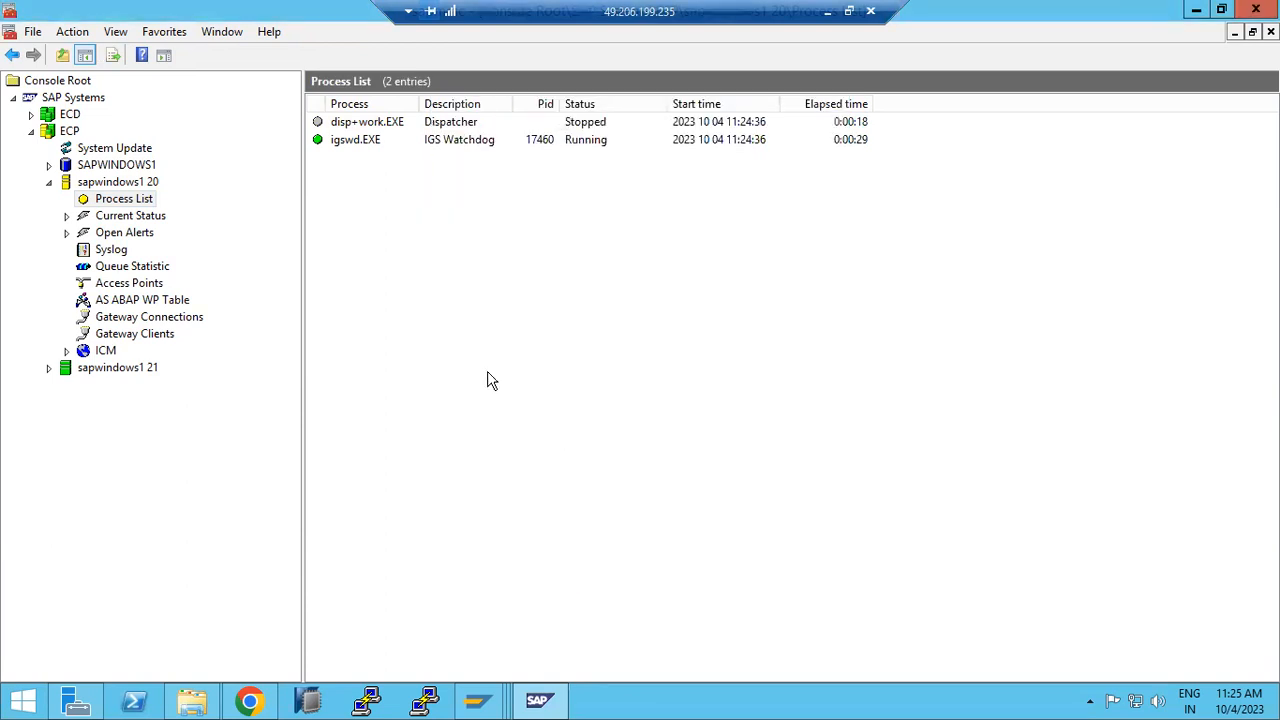
# Step: Stop the ECD system and confirm its shutdown
pyautogui.doubleClick(47, 133)
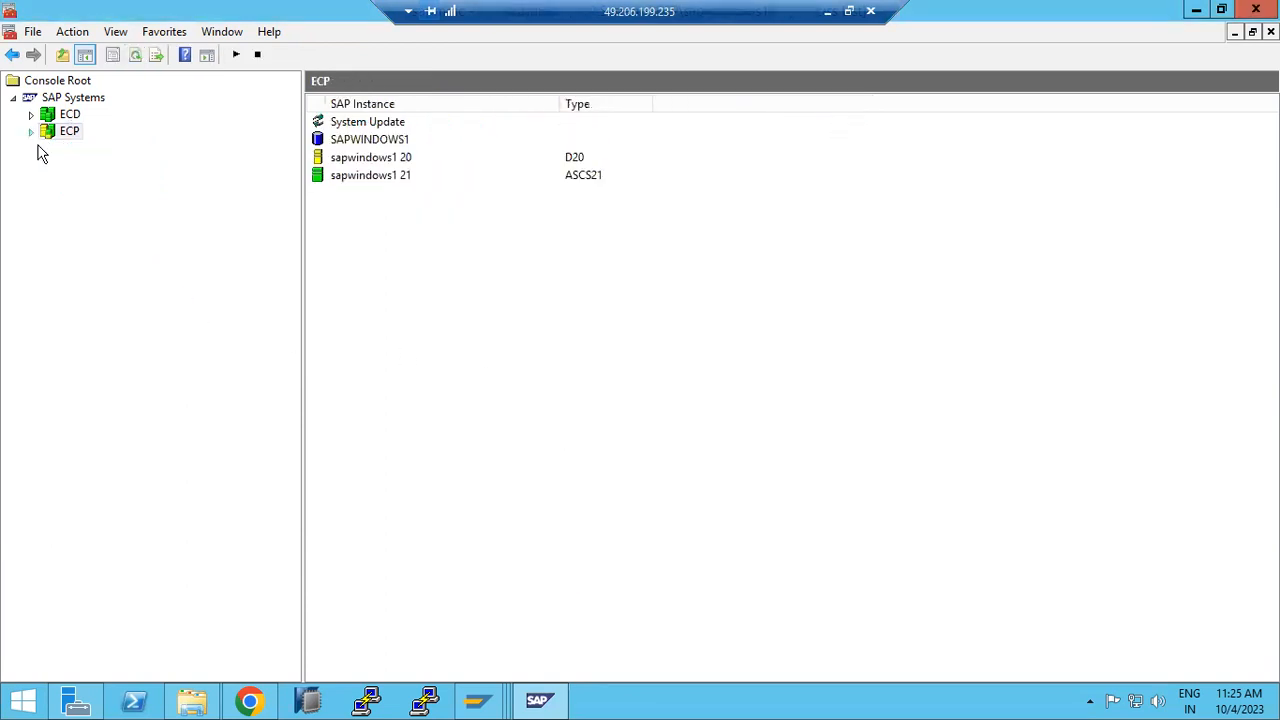
pyautogui.click(30, 115)
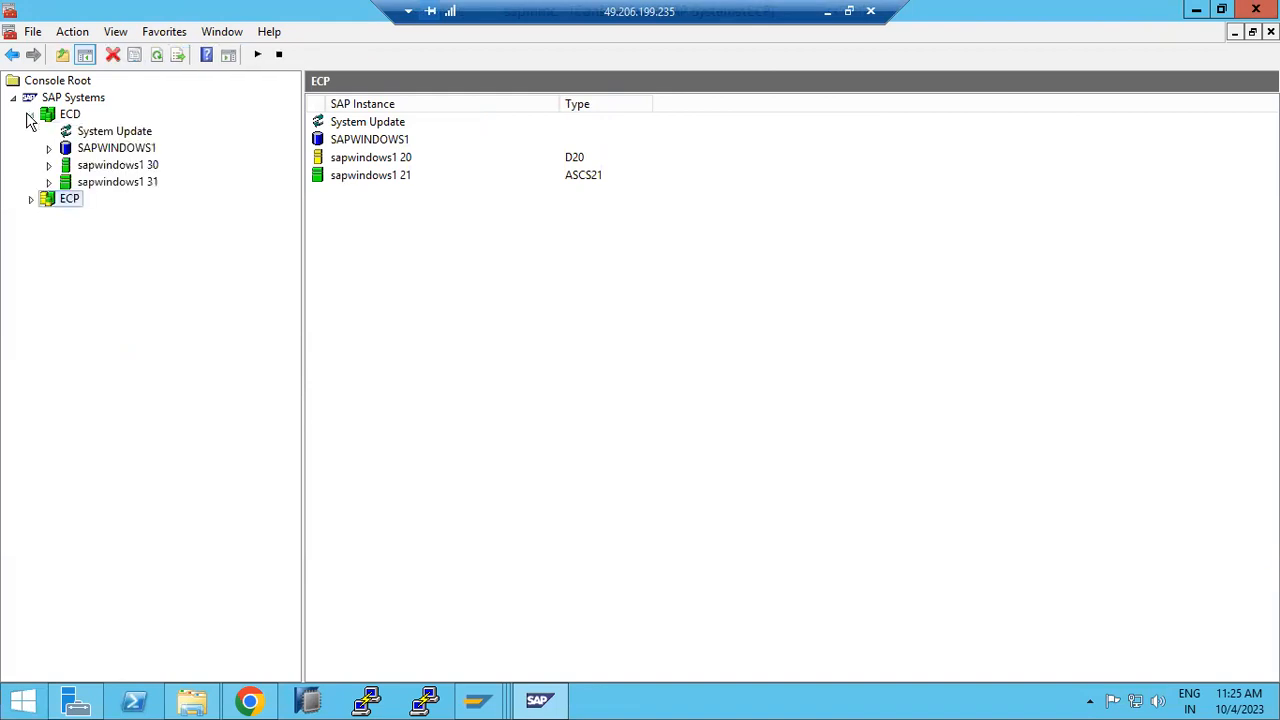
pyautogui.click(55, 117)
pyautogui.rightClick(57, 118)
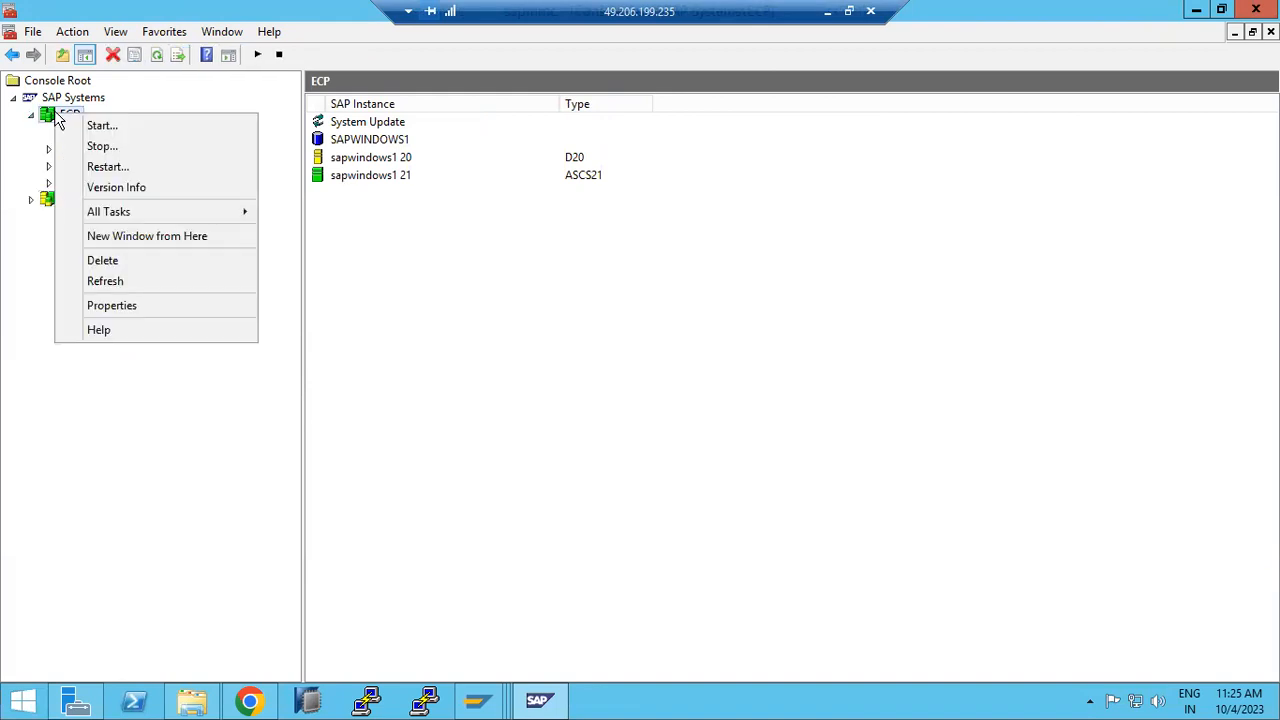
pyautogui.click(94, 146)
pyautogui.click(556, 555)
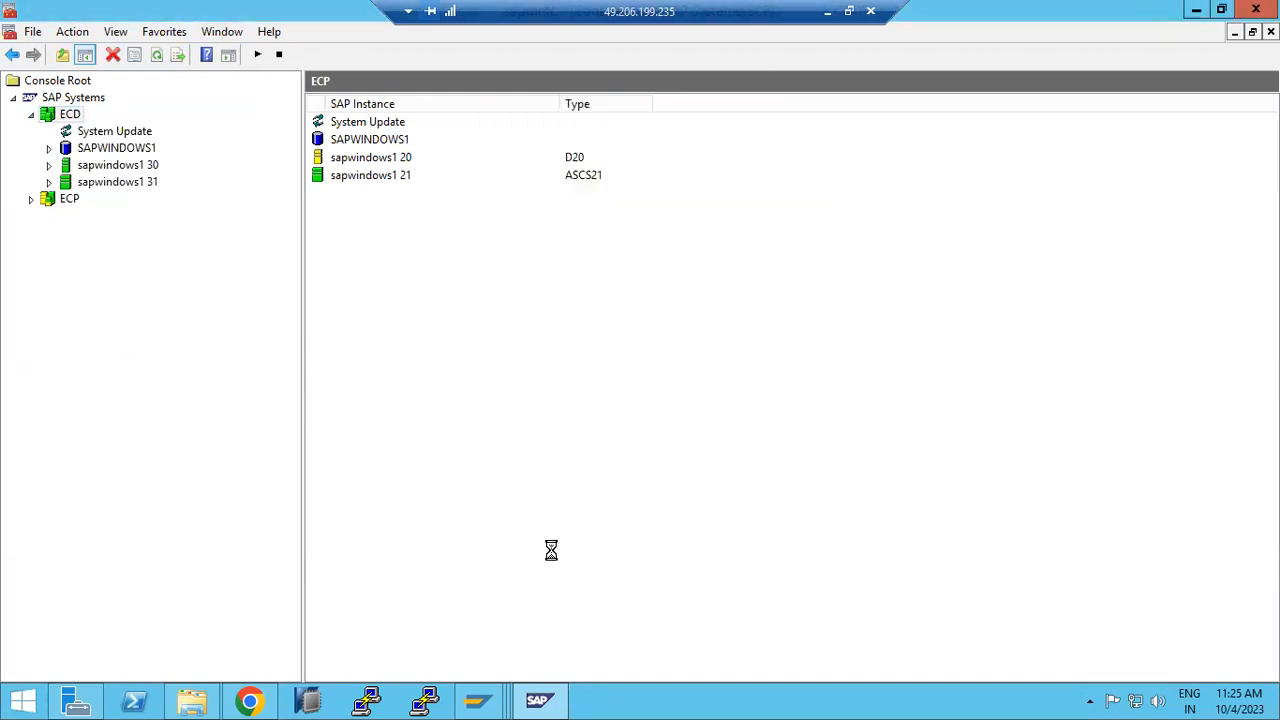
# Step: Restart all ECP instances, refresh the status, and dismiss both shutdown error dialogs
pyautogui.rightClick(55, 205)
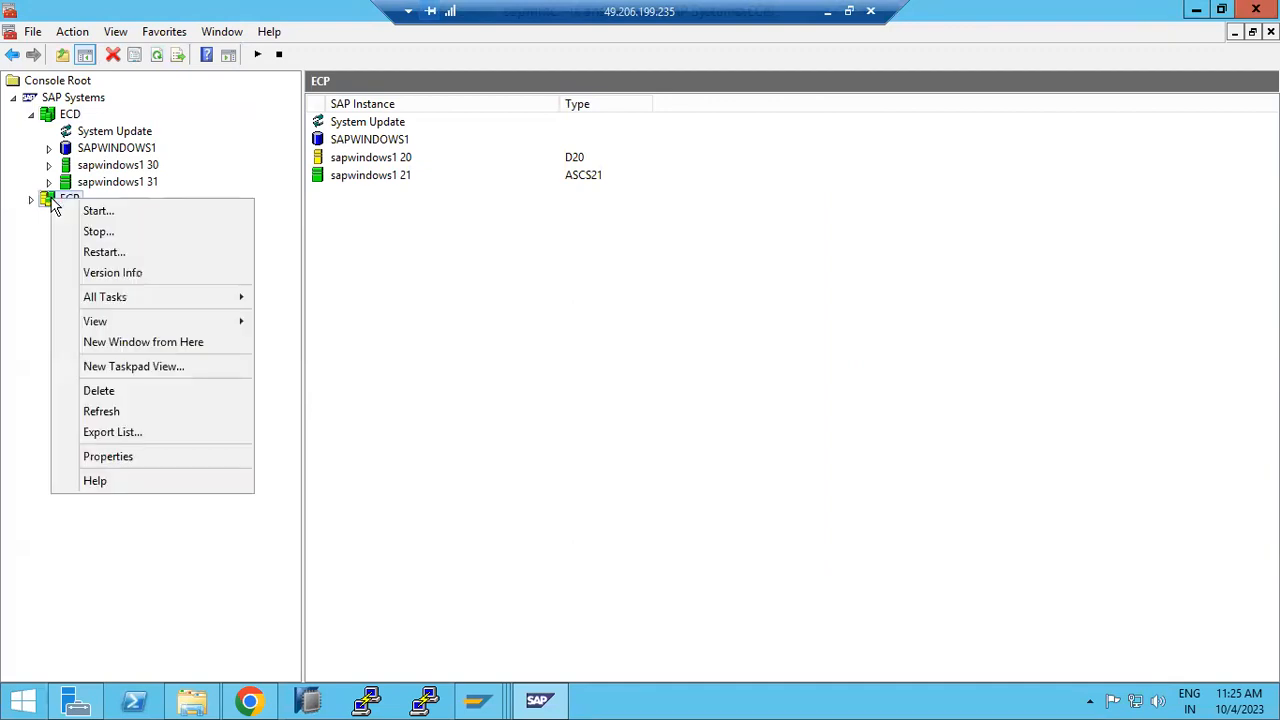
pyautogui.click(118, 252)
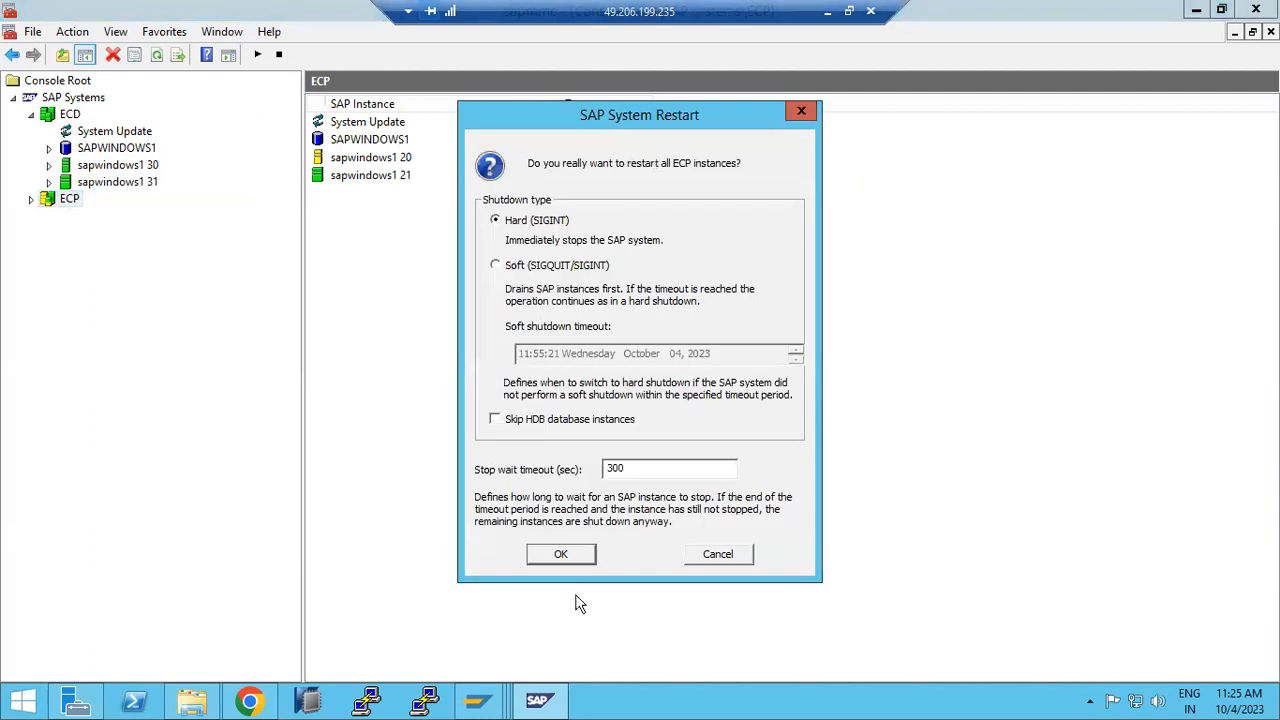
pyautogui.click(561, 556)
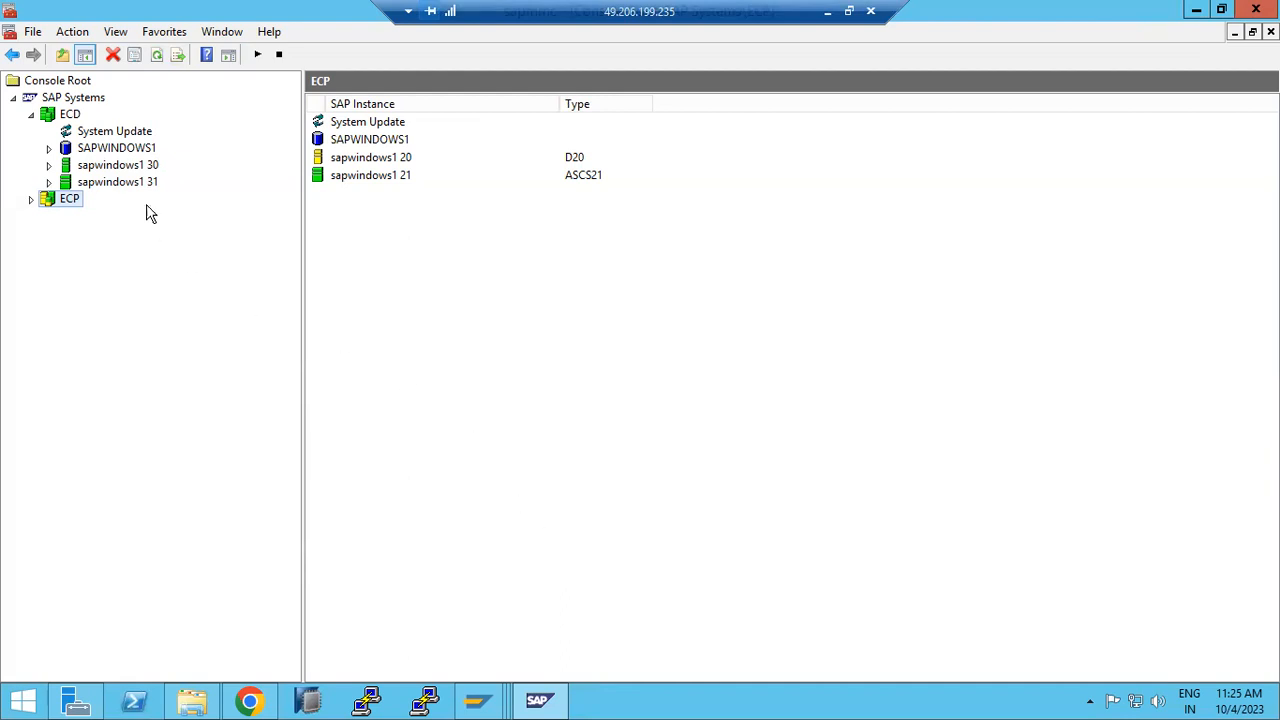
pyautogui.click(156, 58)
pyautogui.click(157, 58)
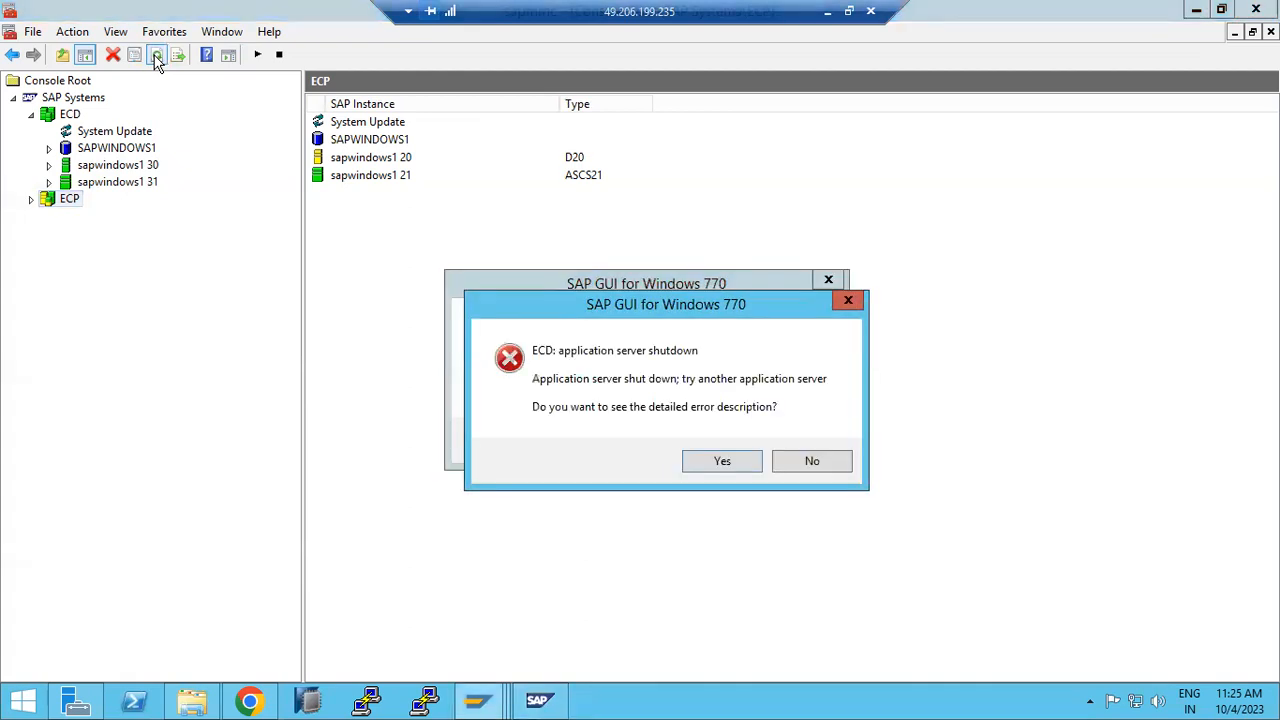
pyautogui.click(790, 464)
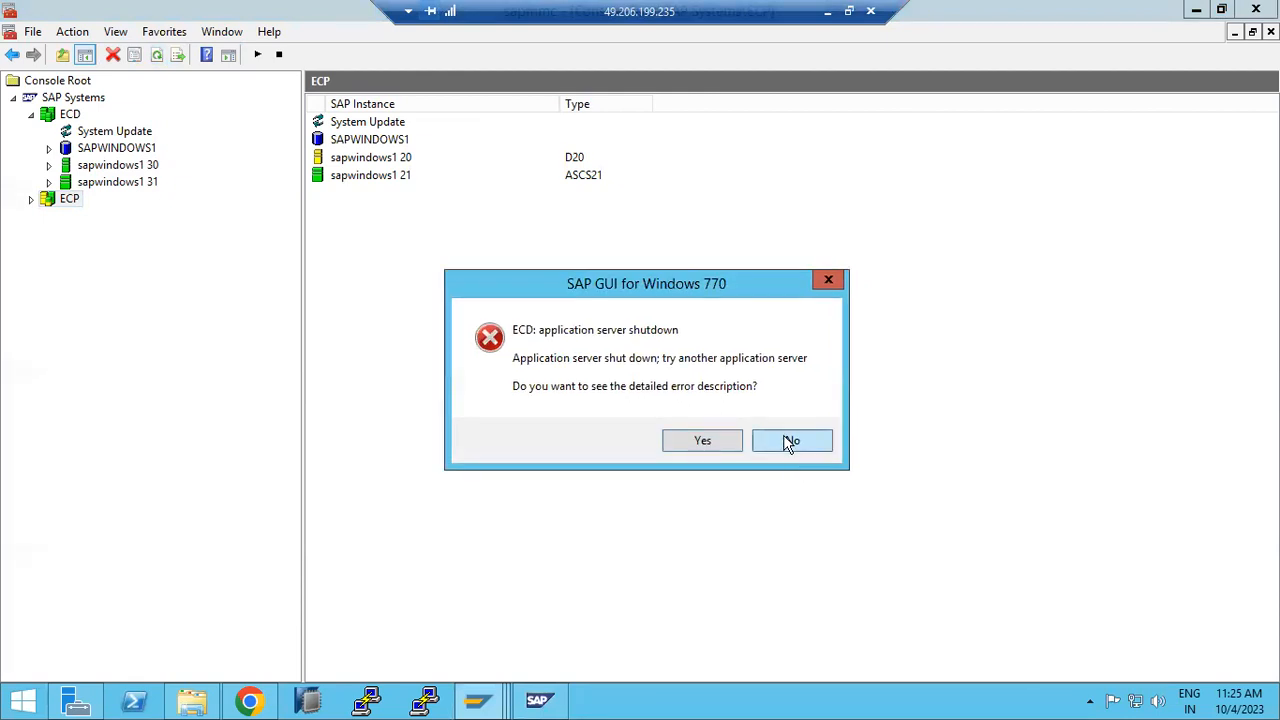
pyautogui.click(790, 443)
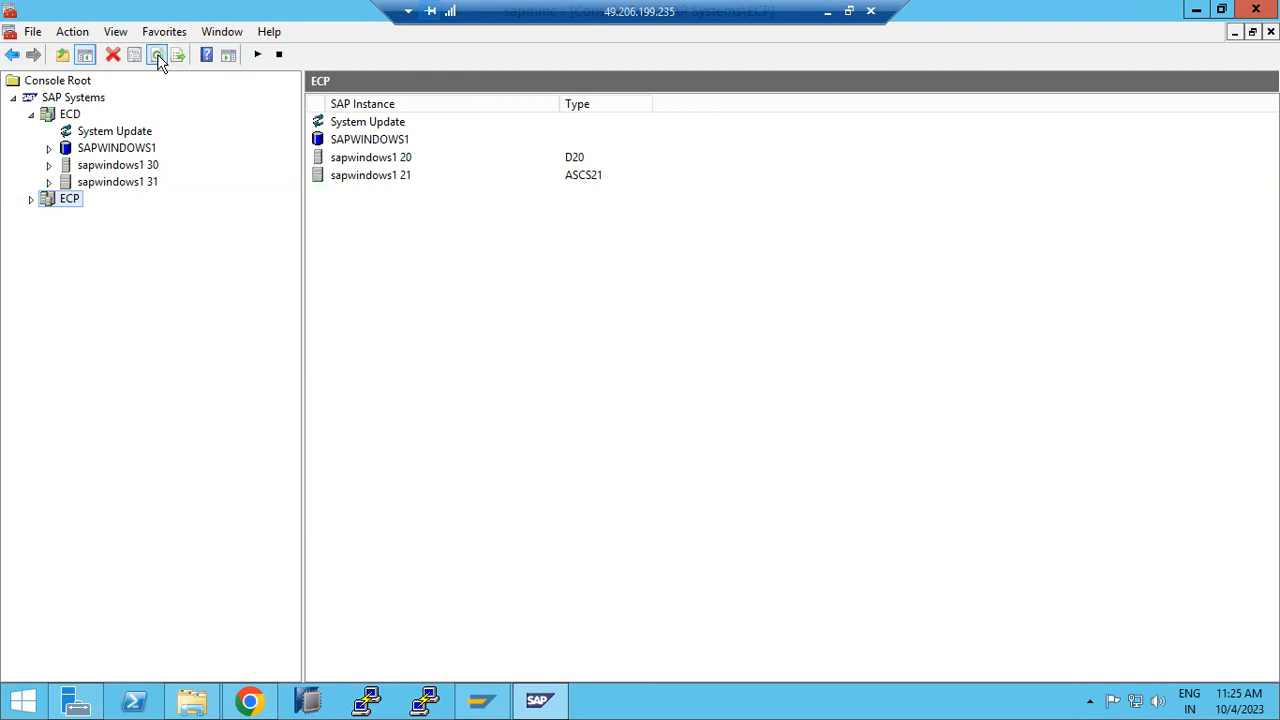
# Step: Show the sapwindows1 20 process list under ECP and refresh it
pyautogui.click(31, 199)
pyautogui.click(49, 250)
pyautogui.click(118, 266)
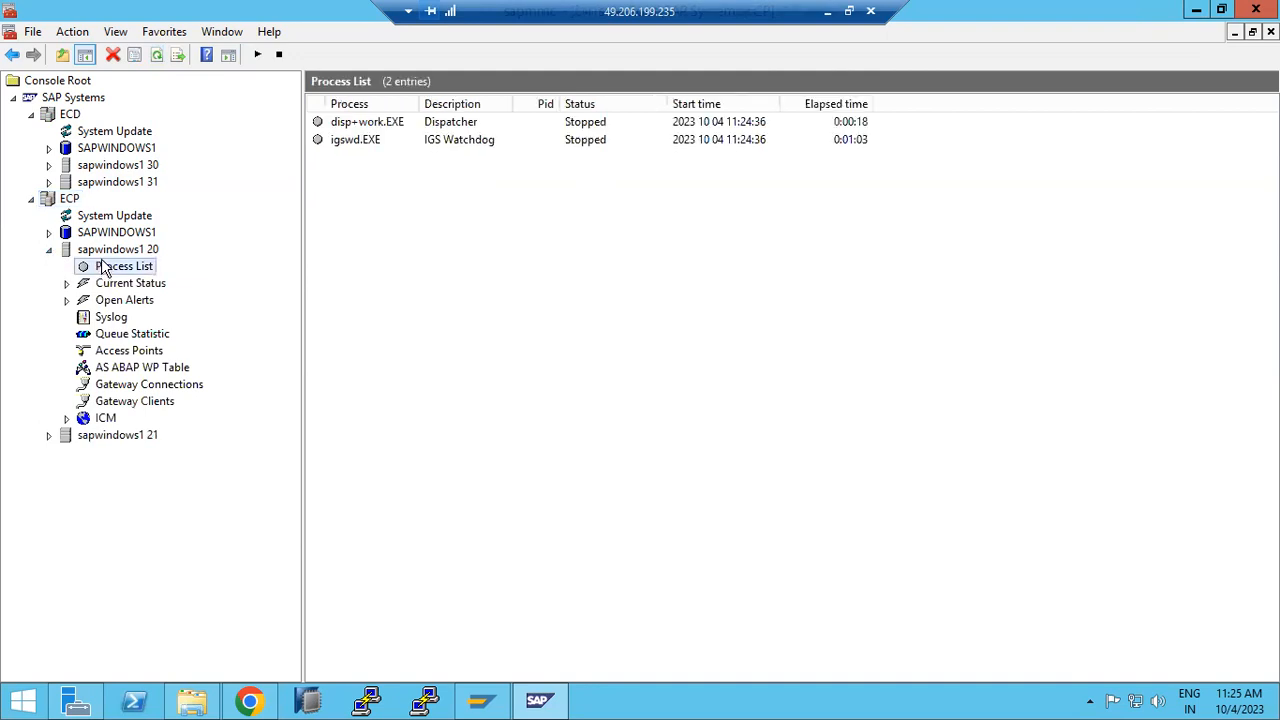
pyautogui.click(117, 59)
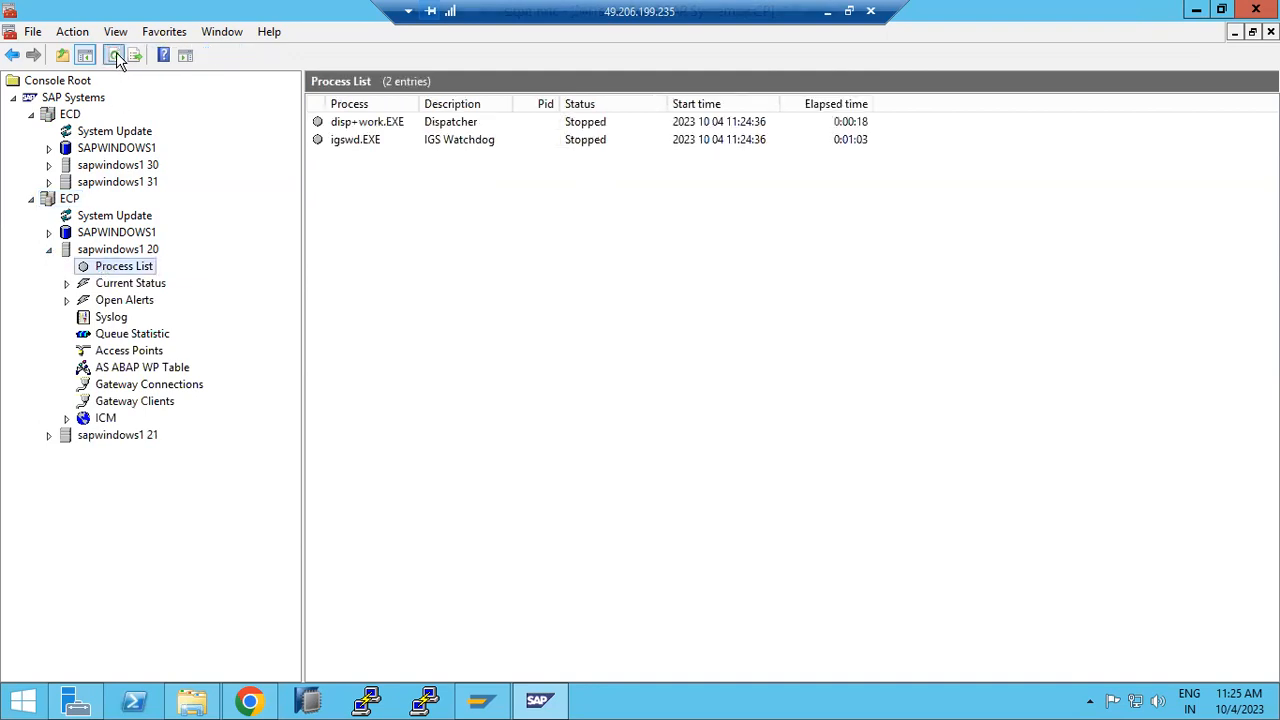
pyautogui.click(117, 60)
pyautogui.click(117, 59)
pyautogui.click(117, 59)
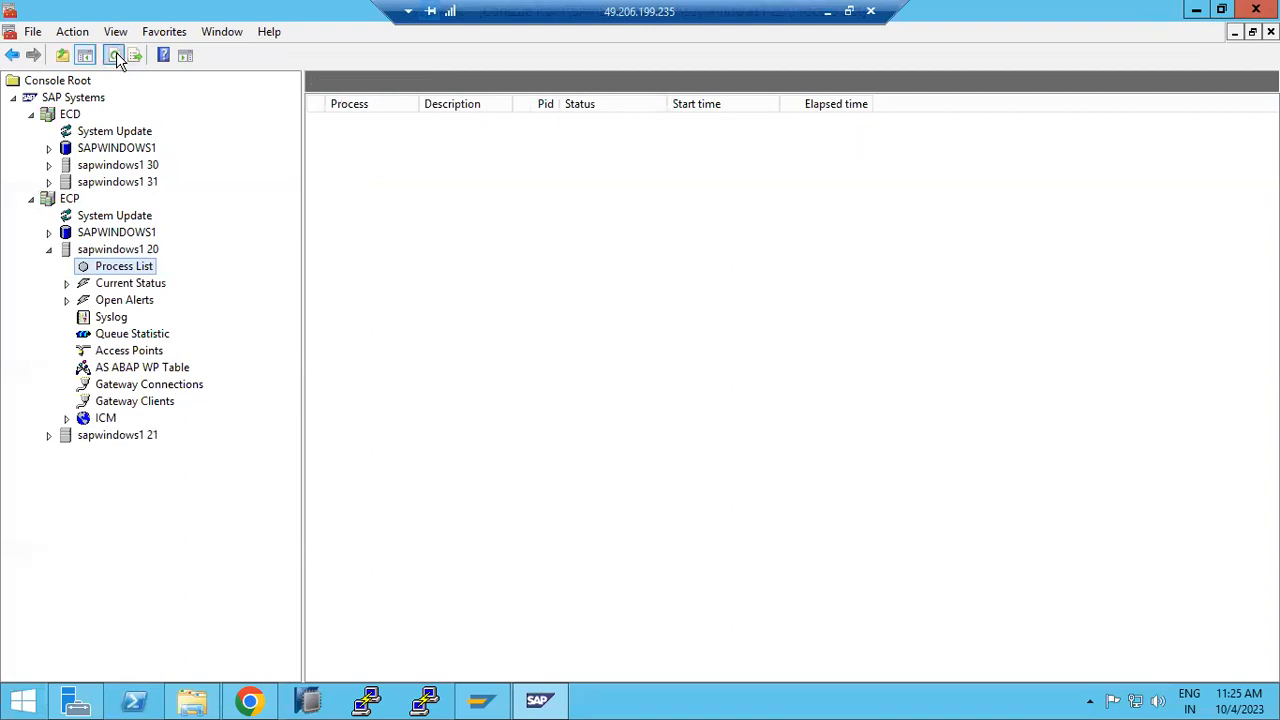
# Step: Start the ECP system and refresh until disp+work.EXE and igswd.EXE run again
pyautogui.rightClick(53, 204)
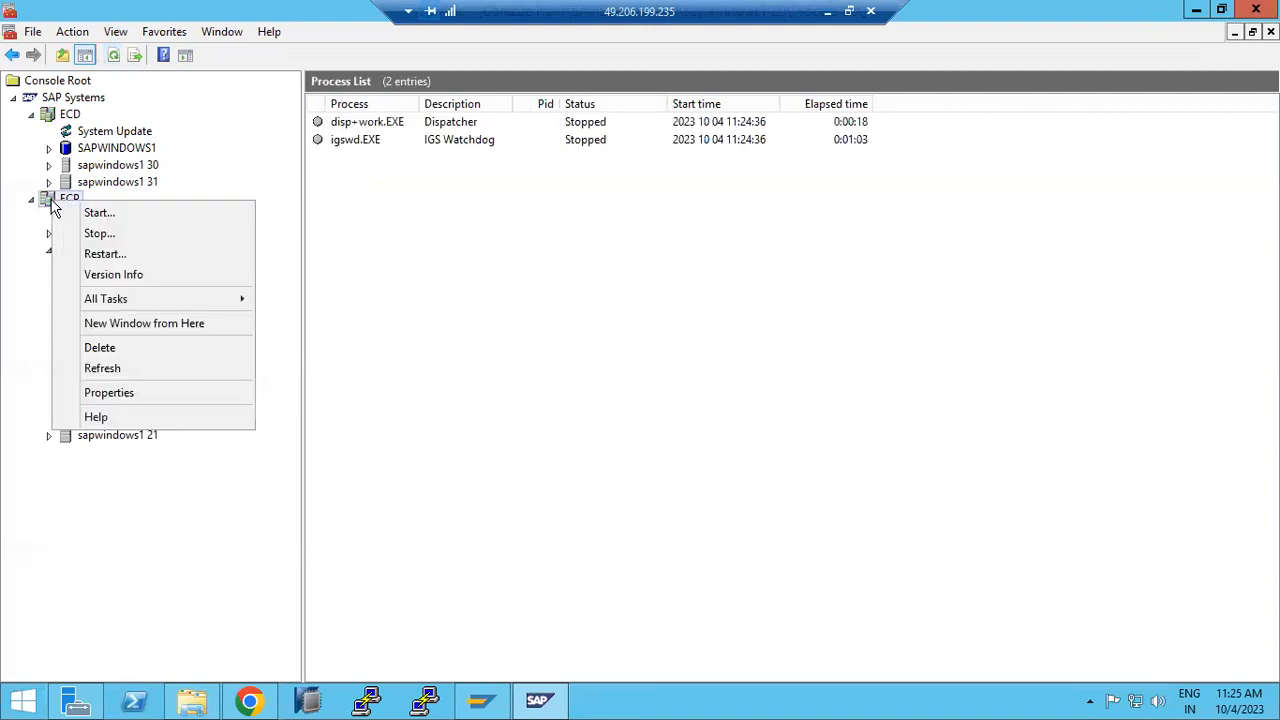
pyautogui.click(90, 213)
pyautogui.click(535, 404)
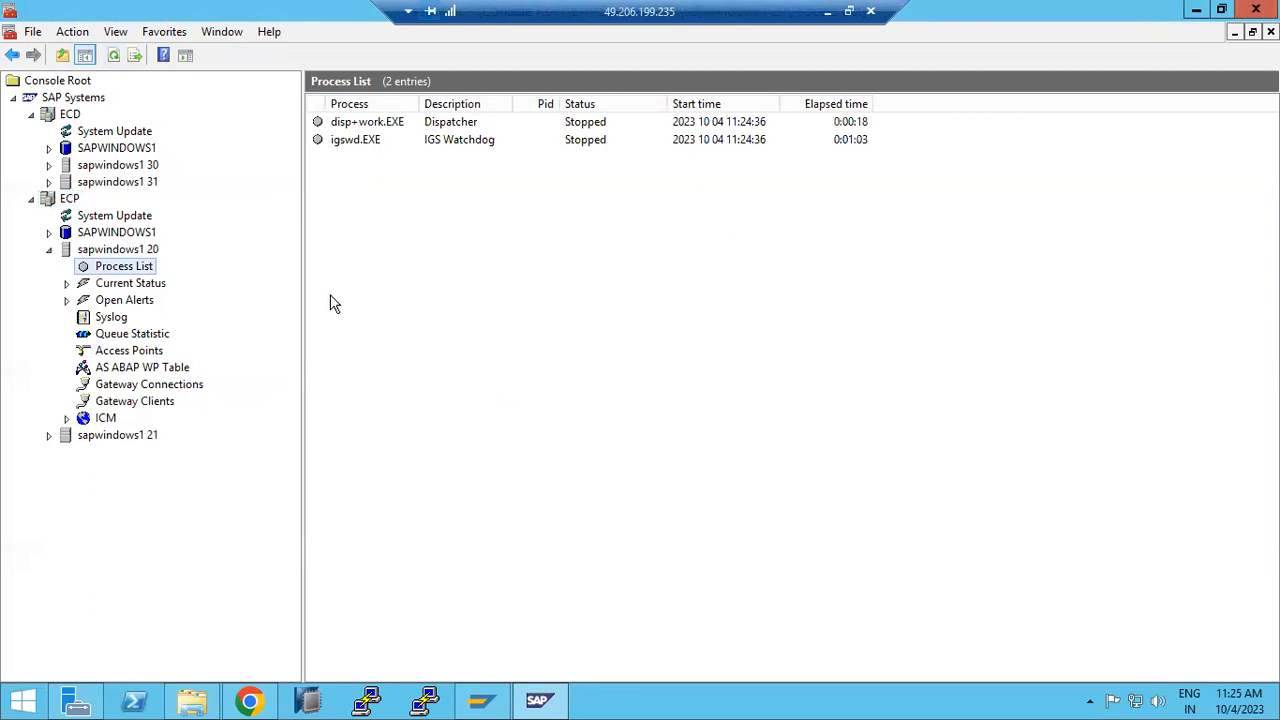
pyautogui.click(114, 60)
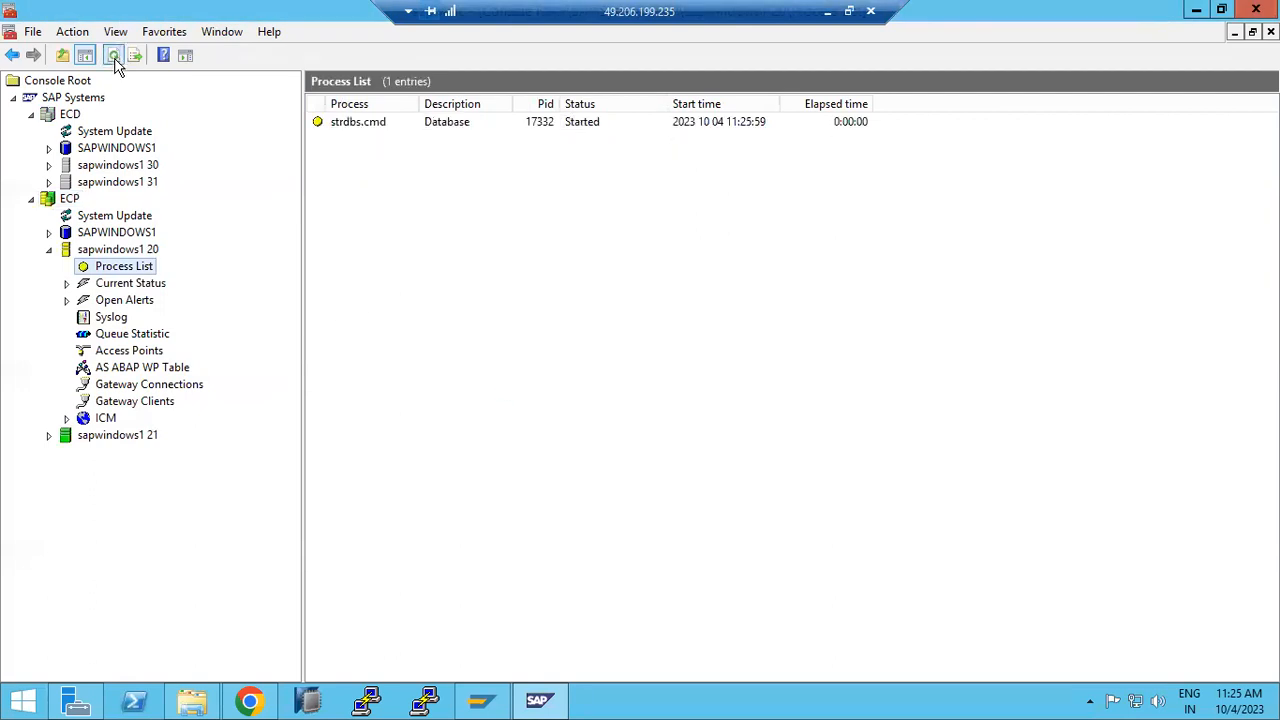
pyautogui.click(114, 60)
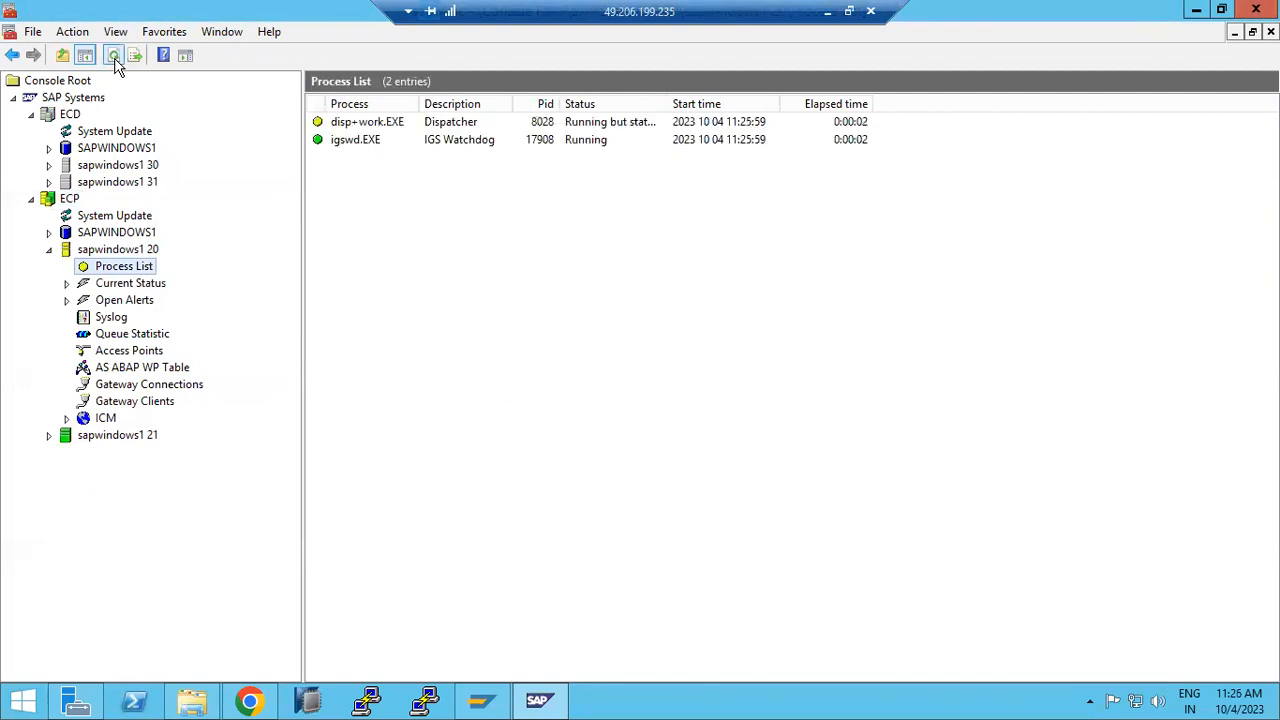
pyautogui.click(116, 58)
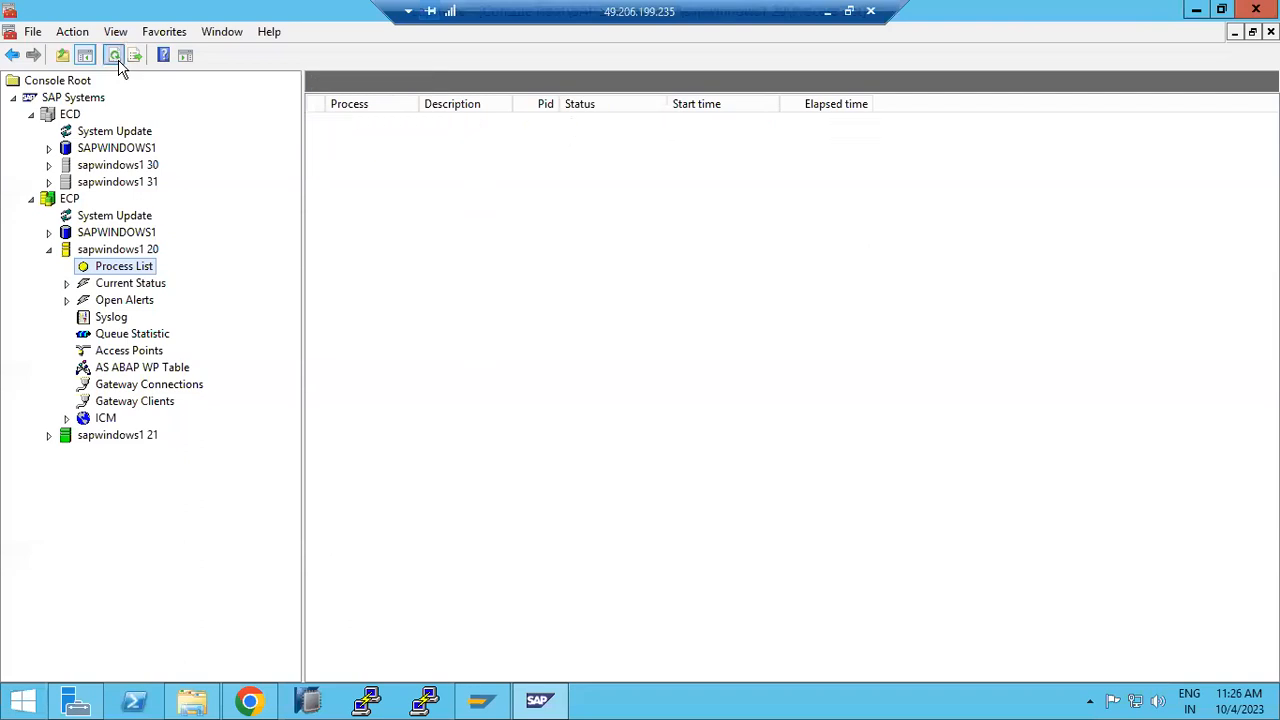
pyautogui.click(116, 58)
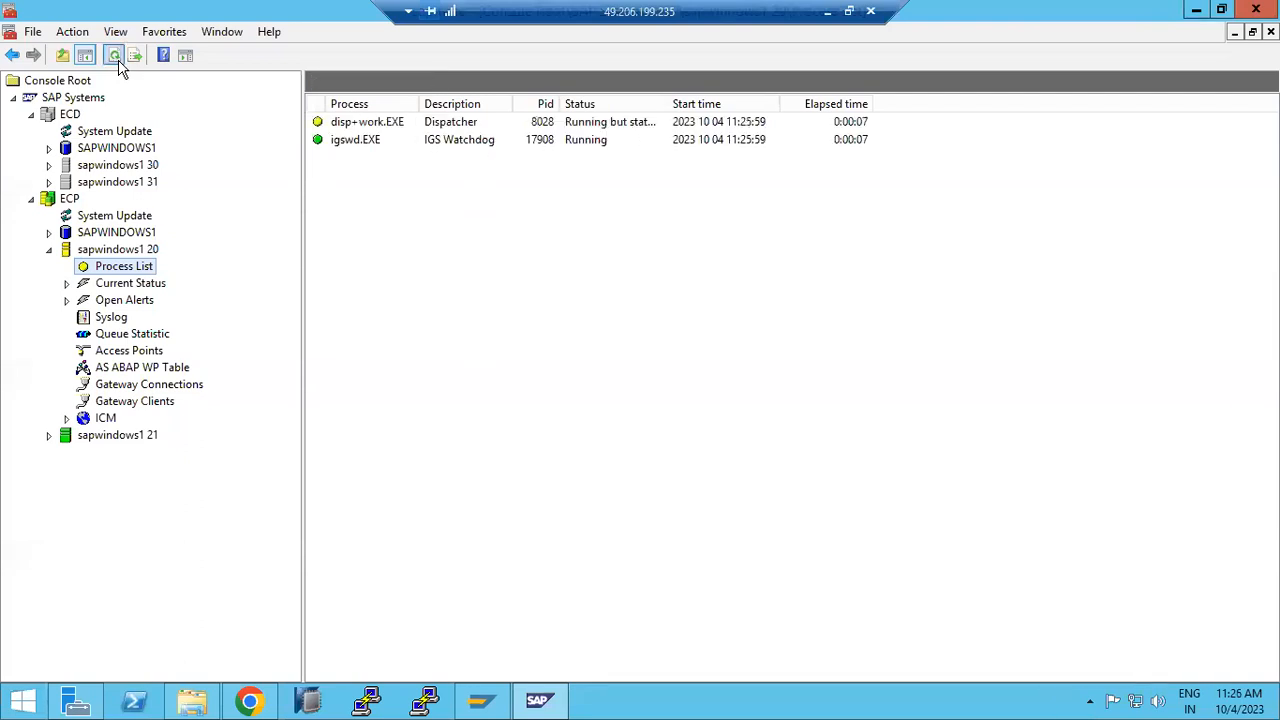
pyautogui.click(118, 61)
pyautogui.click(118, 61)
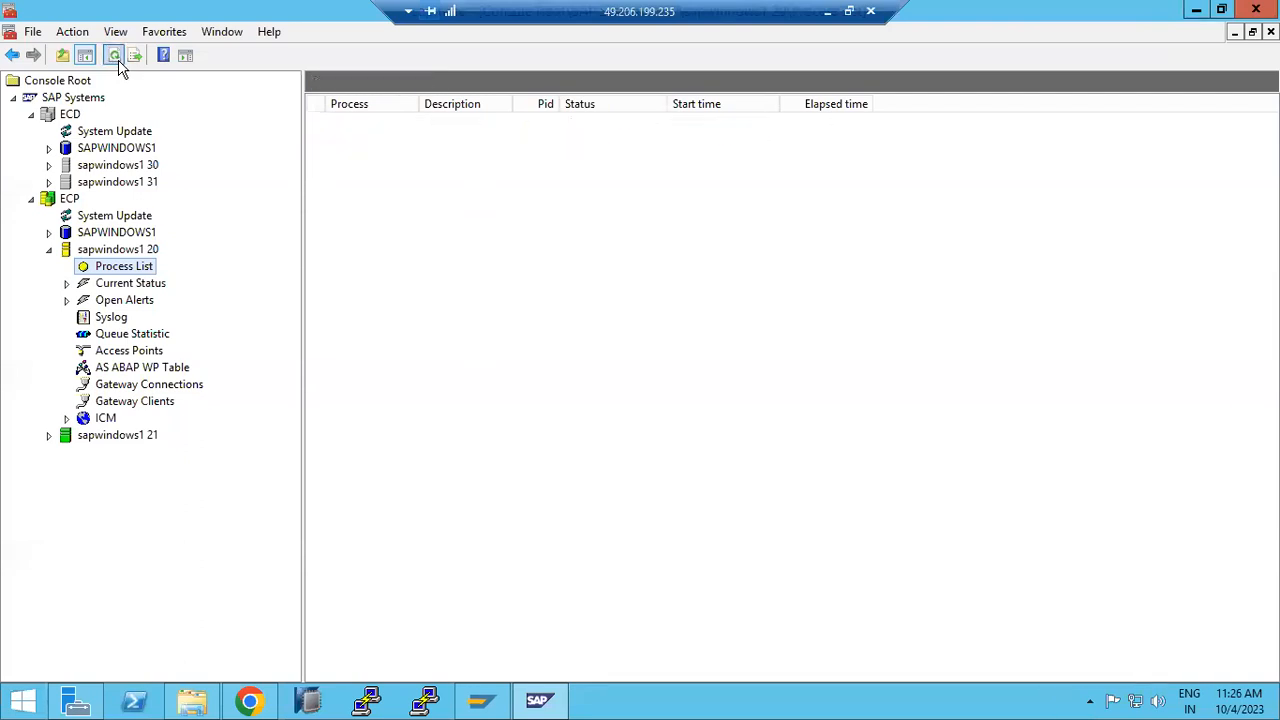
pyautogui.click(132, 252)
pyautogui.click(130, 264)
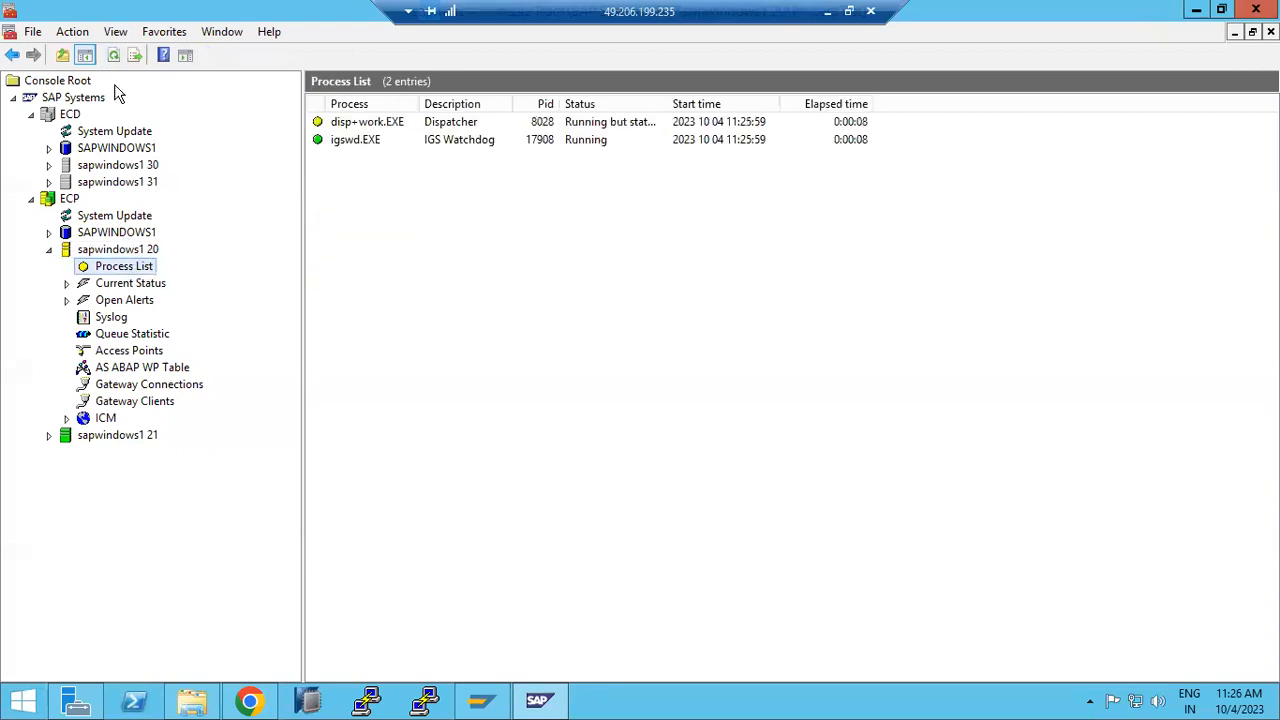
pyautogui.click(116, 58)
# Step: Restart the remote Windows Server from the Start screen, accepting the reason and signed-in users warning
pyautogui.click(22, 700)
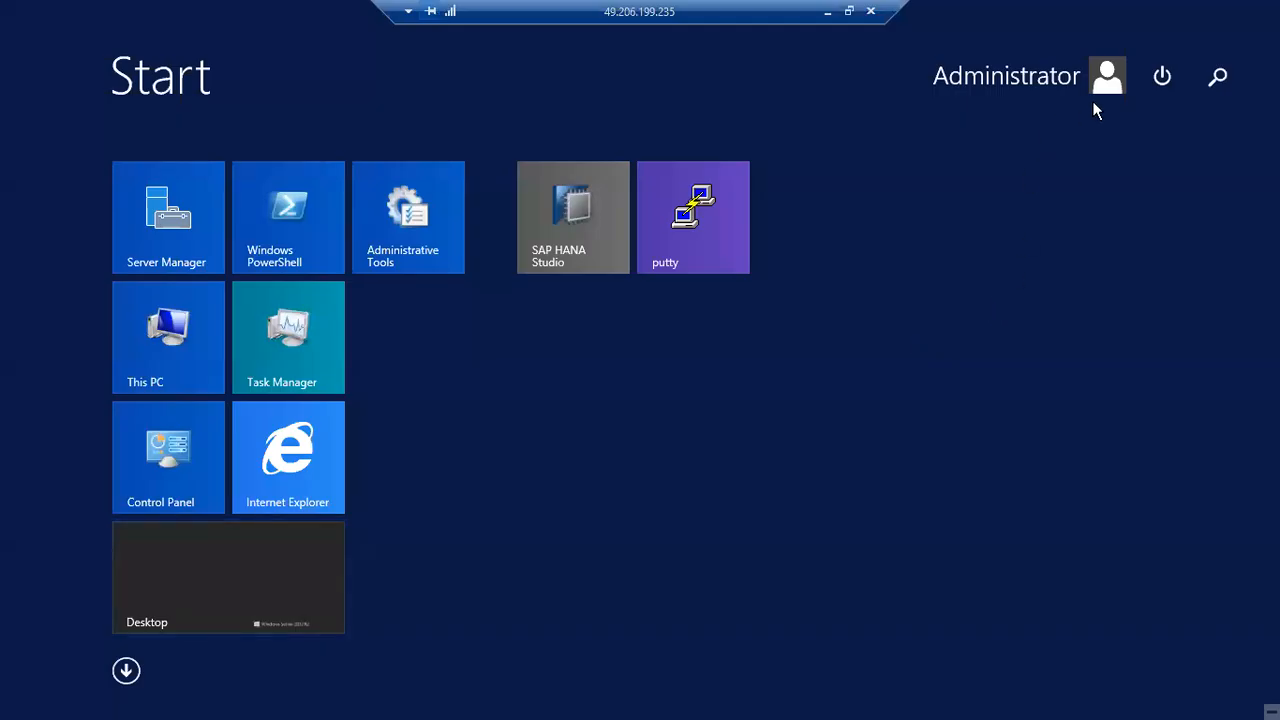
pyautogui.click(1162, 76)
pyautogui.click(1136, 222)
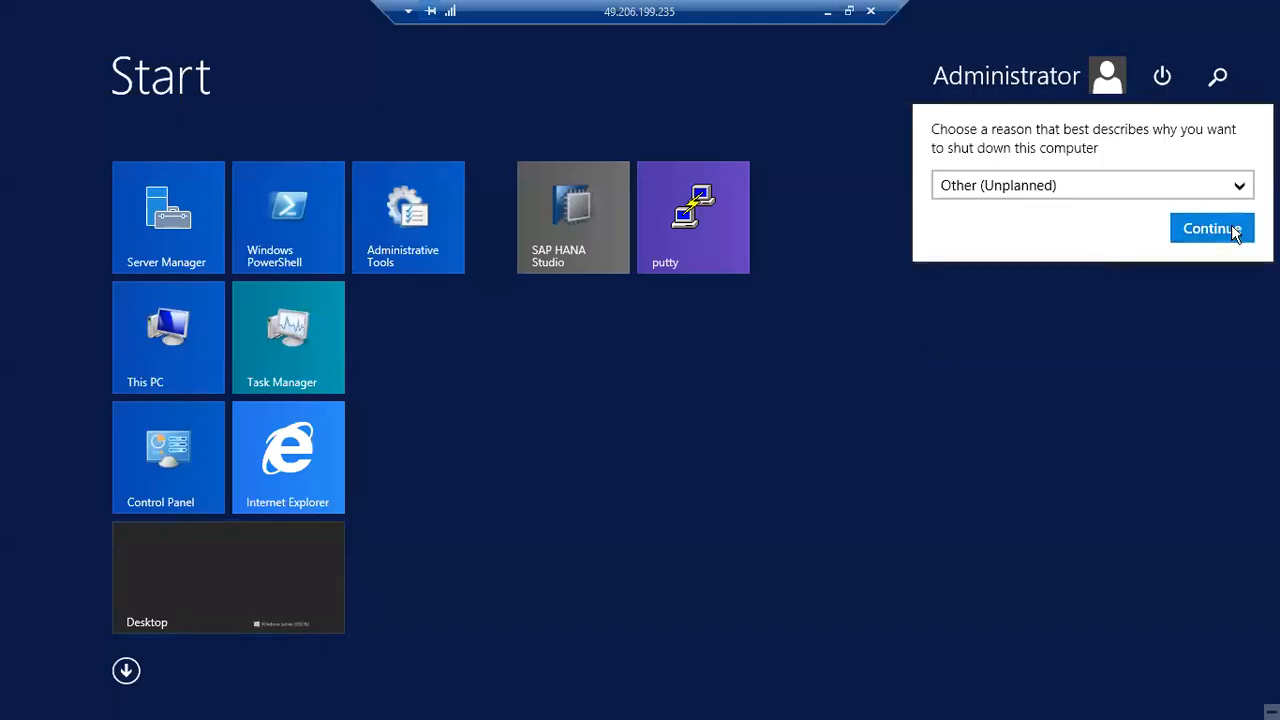
pyautogui.click(1210, 229)
pyautogui.click(1134, 202)
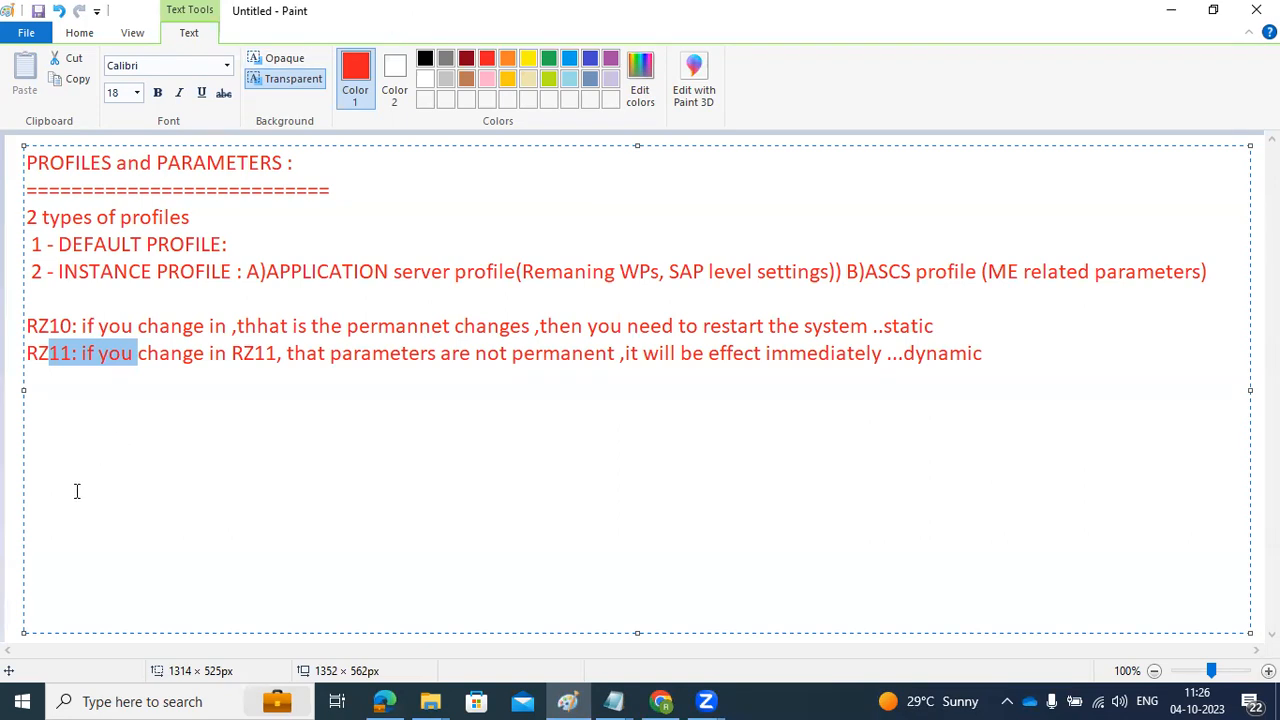
# Step: Deselect the notes text in Paint and bring up the Run box holding mstsc
pyautogui.click(73, 358)
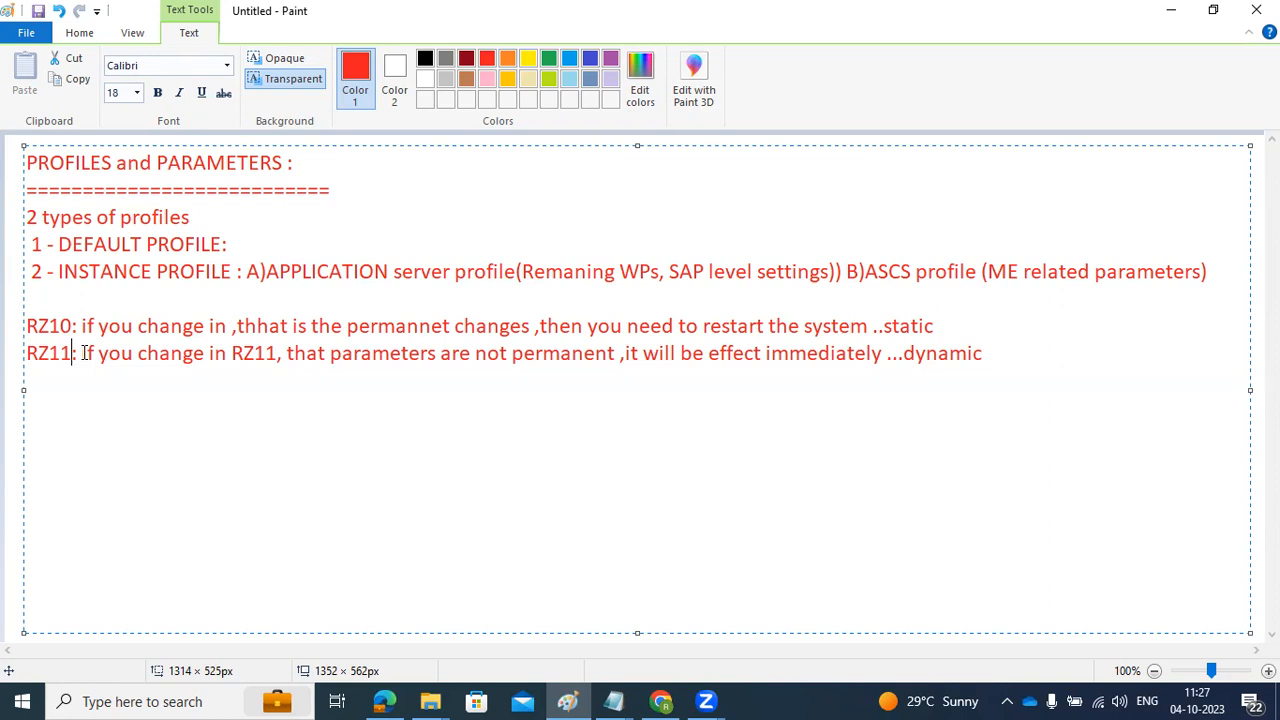
pyautogui.press('super+r')
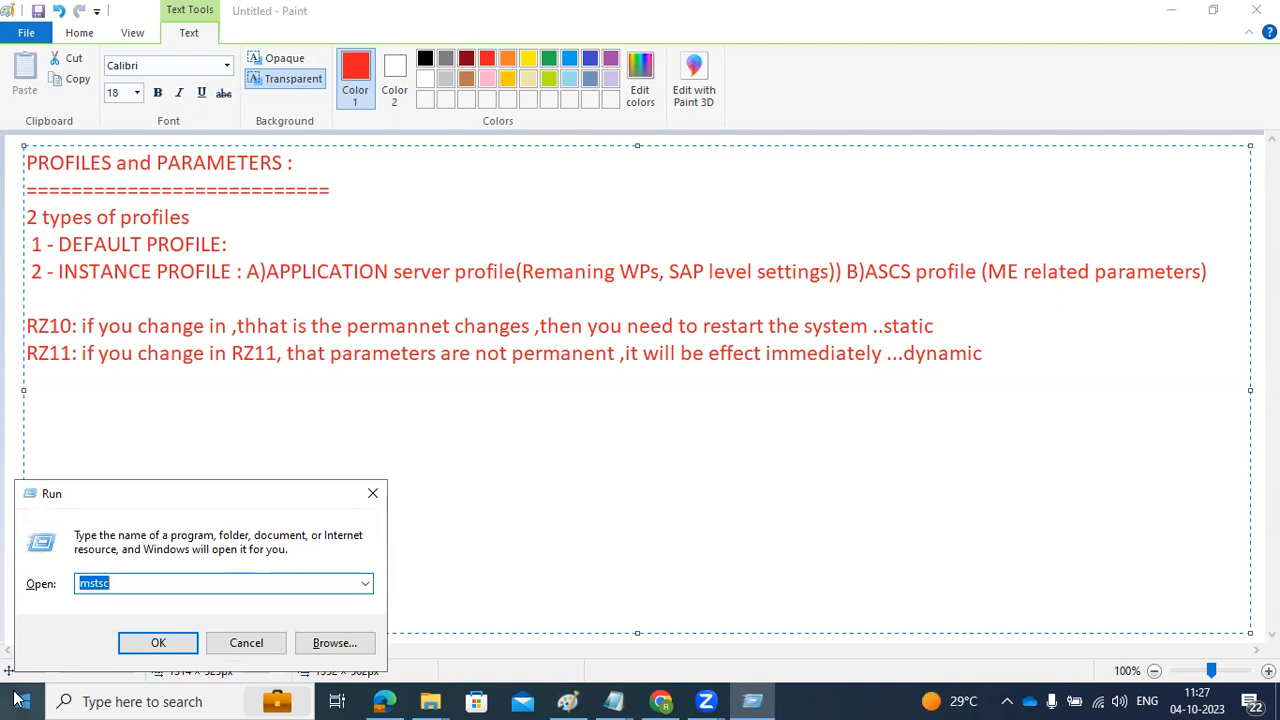
pyautogui.click(150, 645)
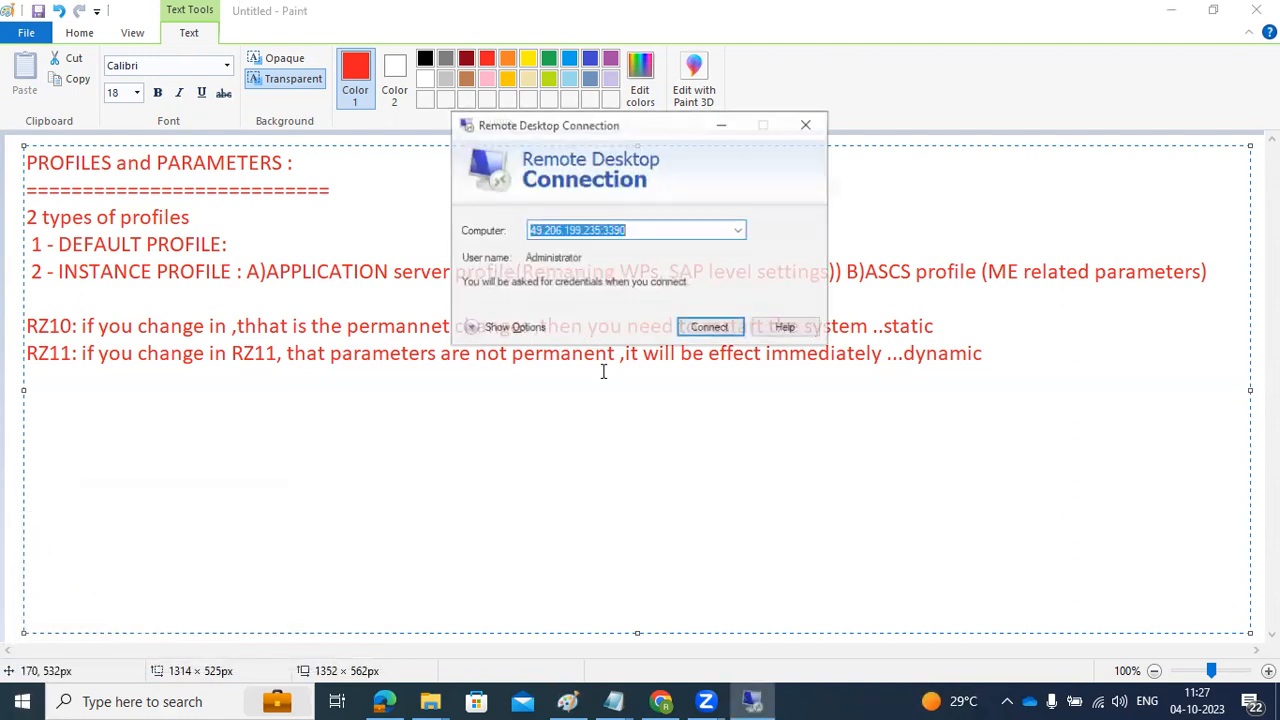
pyautogui.click(707, 325)
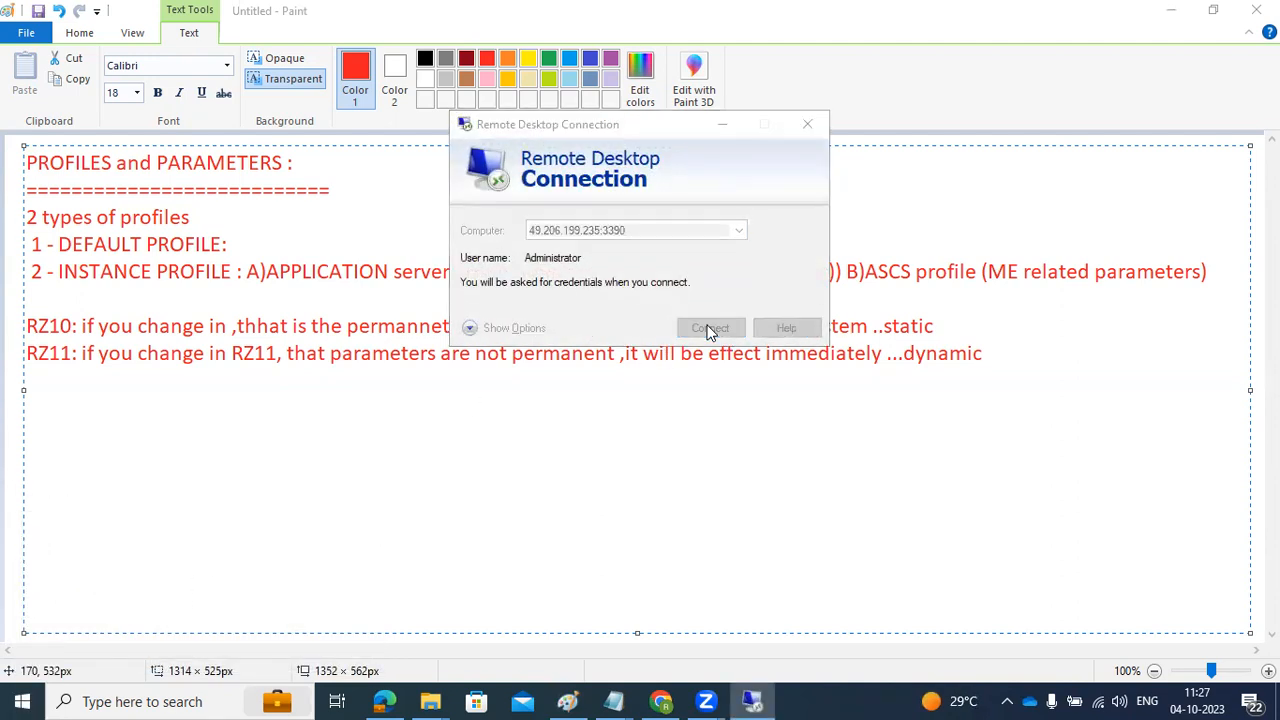
pyautogui.write('*')
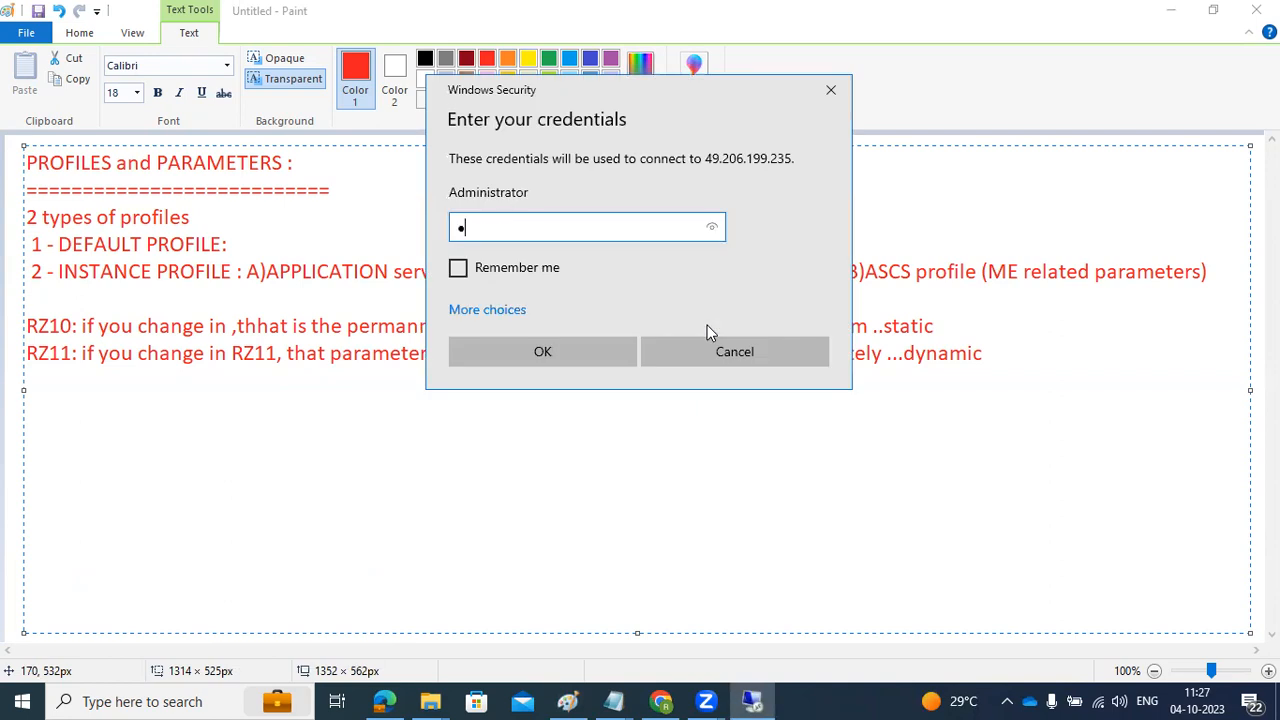
pyautogui.write('*********')
pyautogui.press('Return')
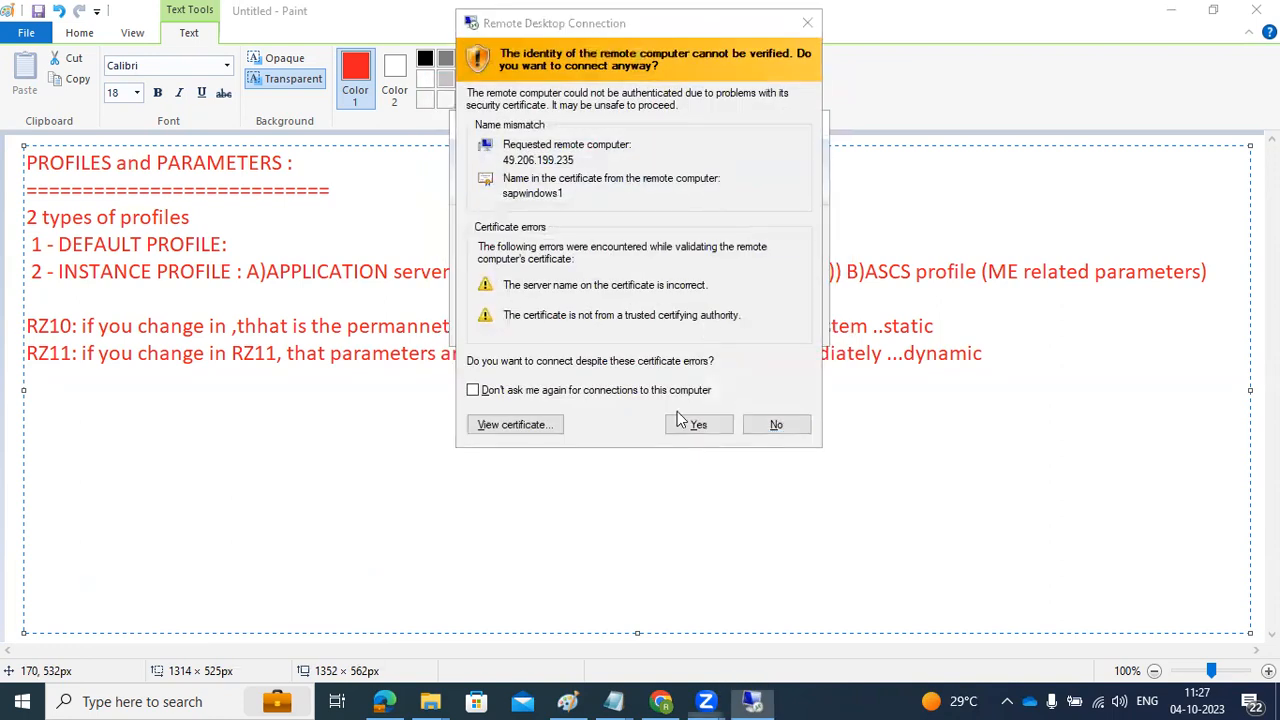
pyautogui.click(714, 428)
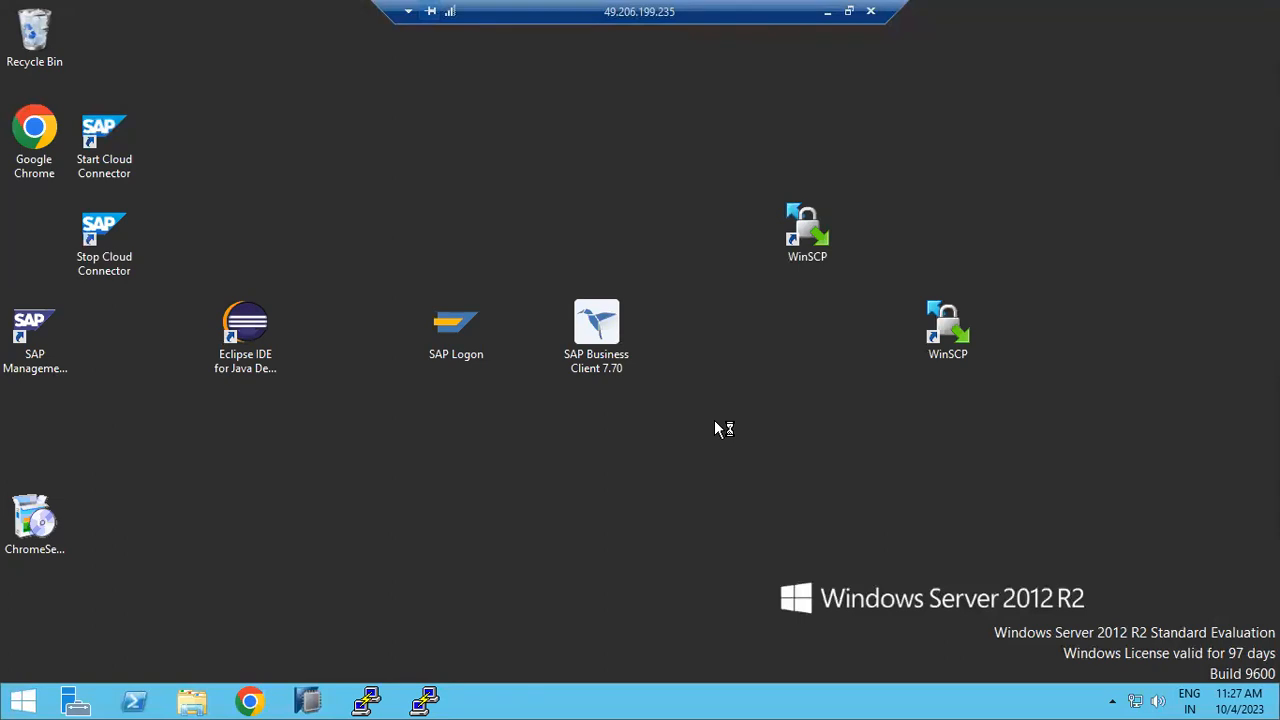
# Step: Open Task Manager from the taskbar and switch to its detailed view
pyautogui.rightClick(763, 703)
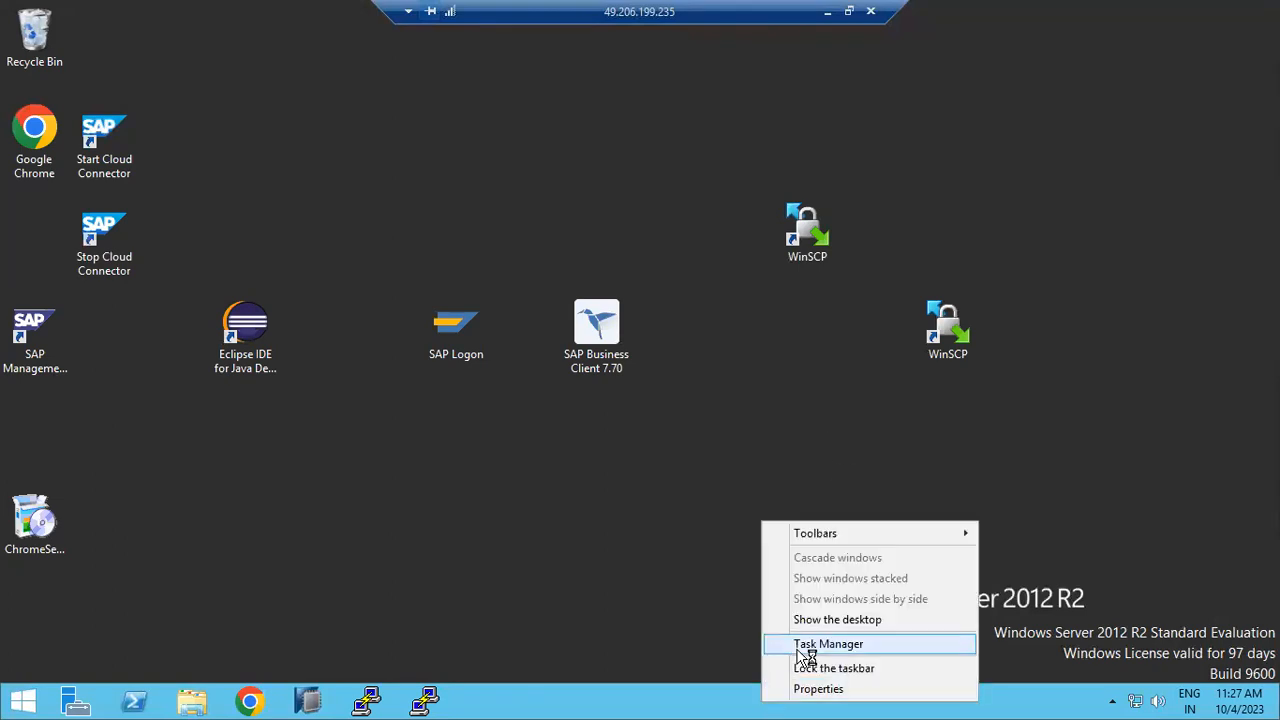
pyautogui.click(808, 648)
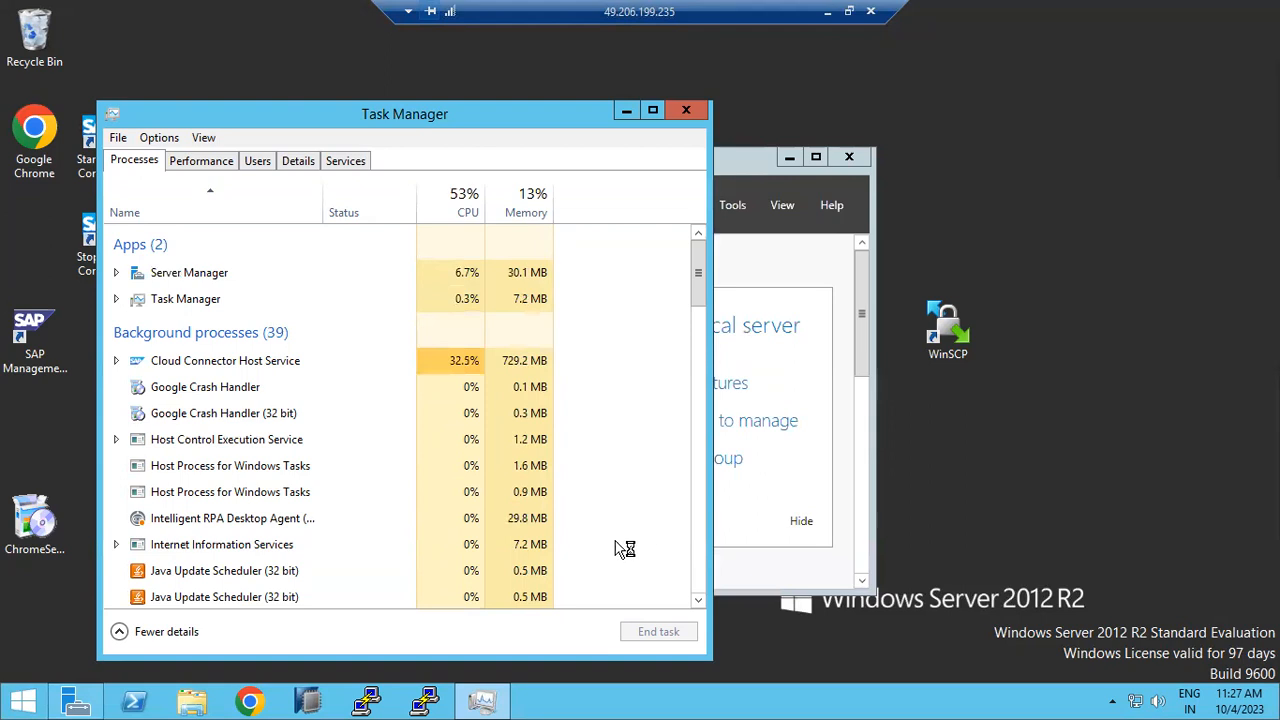
pyautogui.click(298, 161)
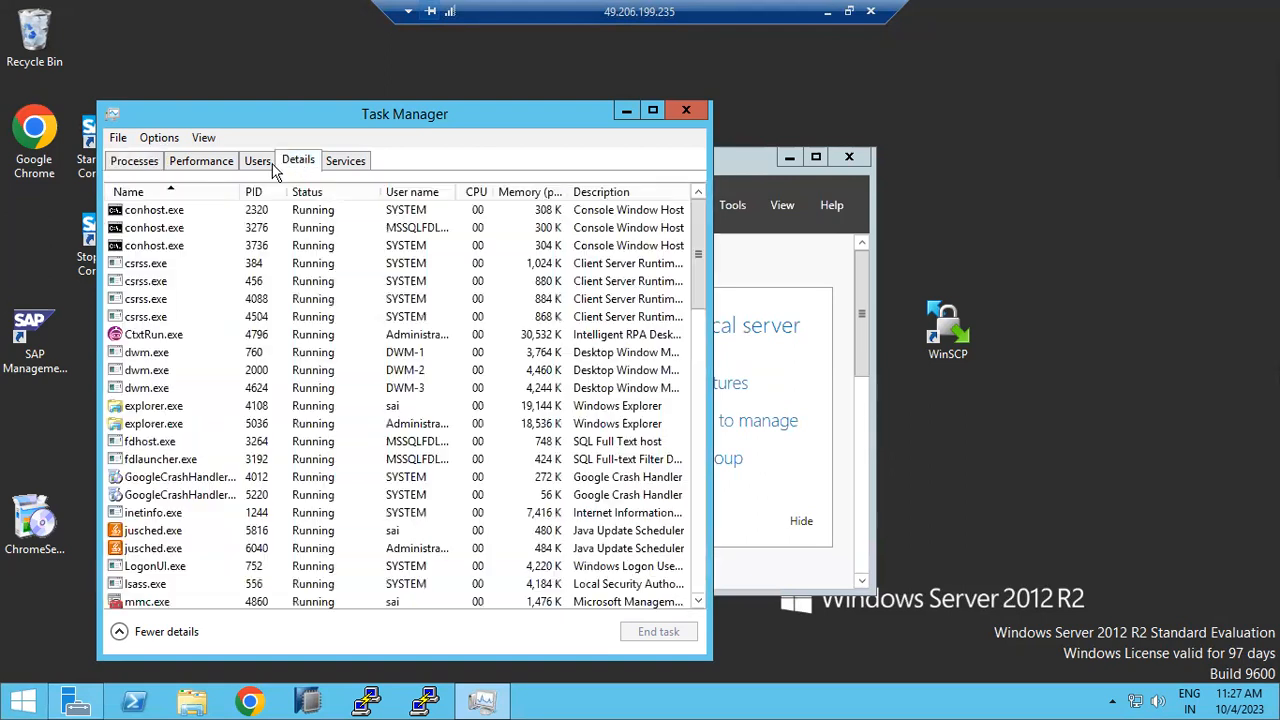
pyautogui.click(257, 161)
pyautogui.click(298, 161)
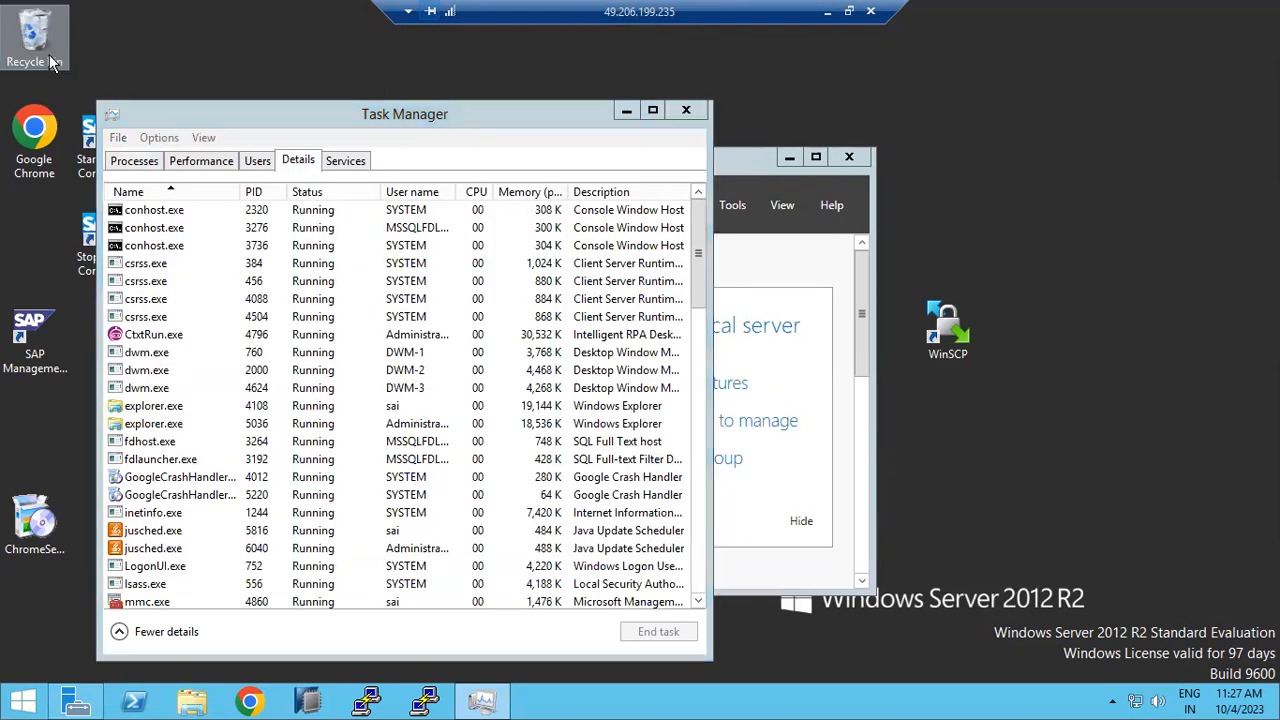
# Step: Permanently delete the NJP folder from the desktop
pyautogui.rightClick(48, 52)
pyautogui.click(100, 88)
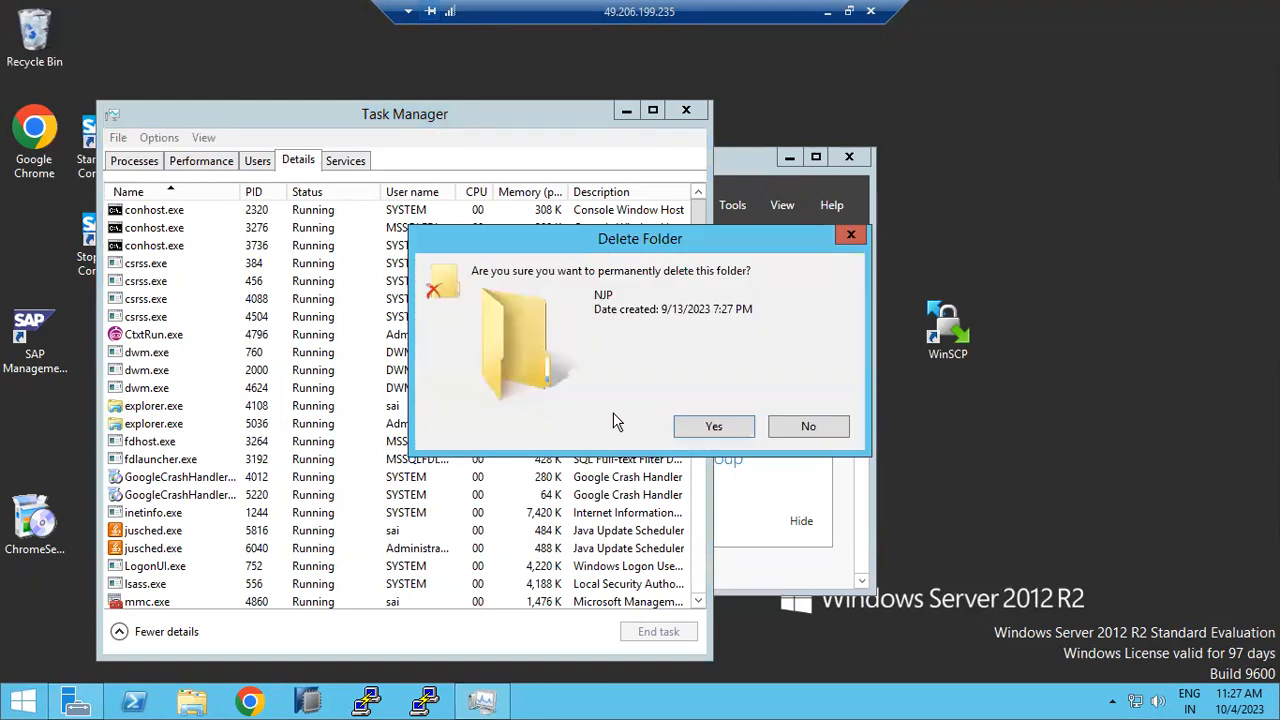
pyautogui.click(706, 426)
# Step: Start the SAPECP_21, SAPECP_20, SAPECD_31 and SAPECD_30 services from the Services list
pyautogui.click(345, 160)
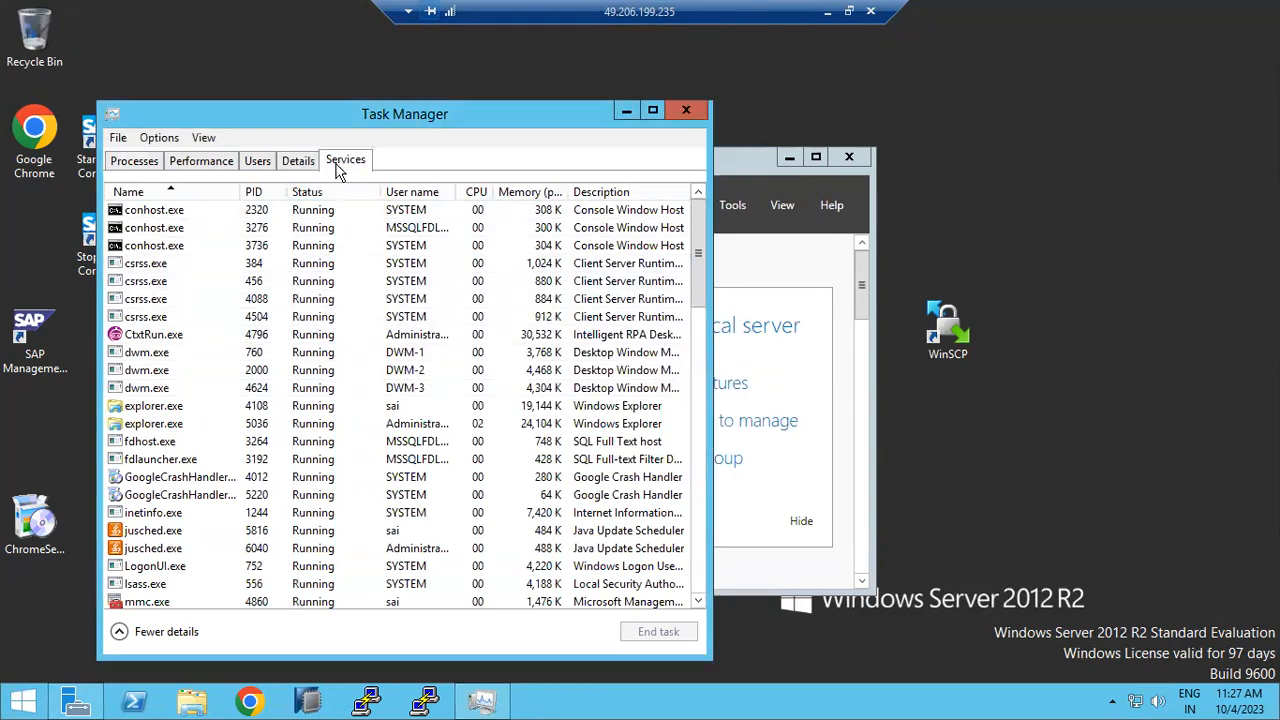
pyautogui.click(166, 420)
pyautogui.scroll(-2, 200, 425)
pyautogui.scroll(-4, 200, 425)
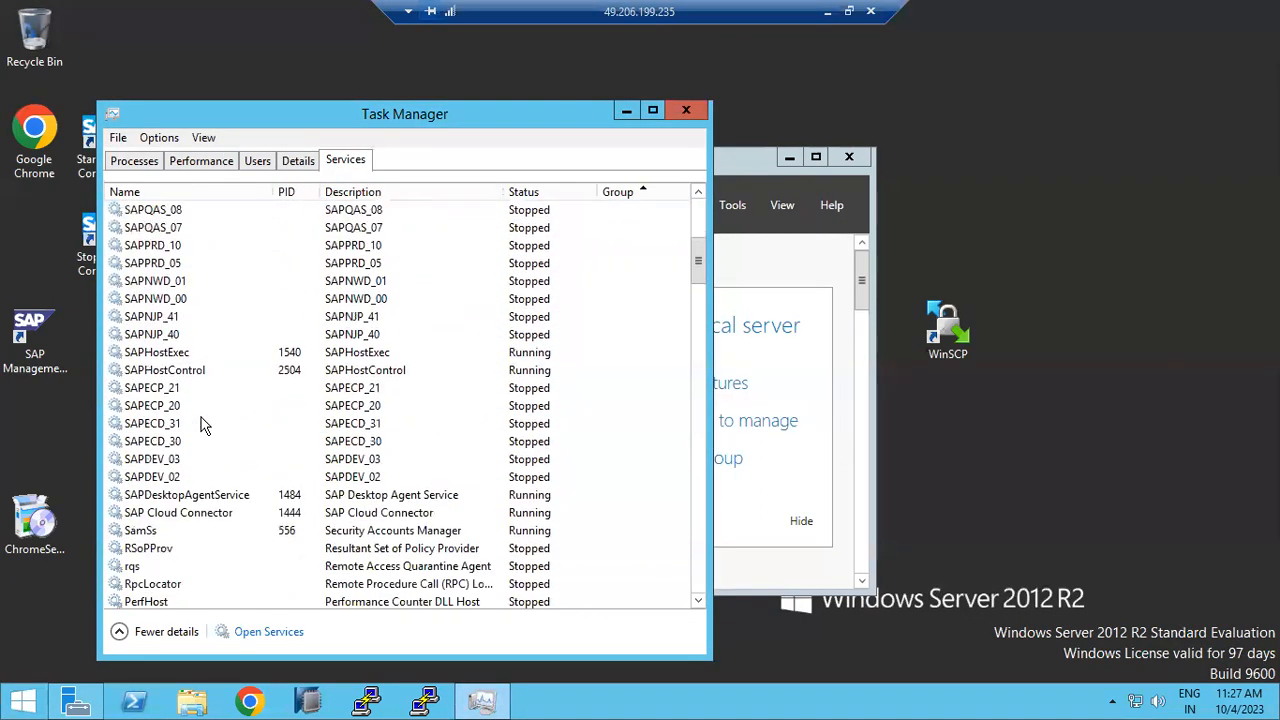
pyautogui.rightClick(135, 391)
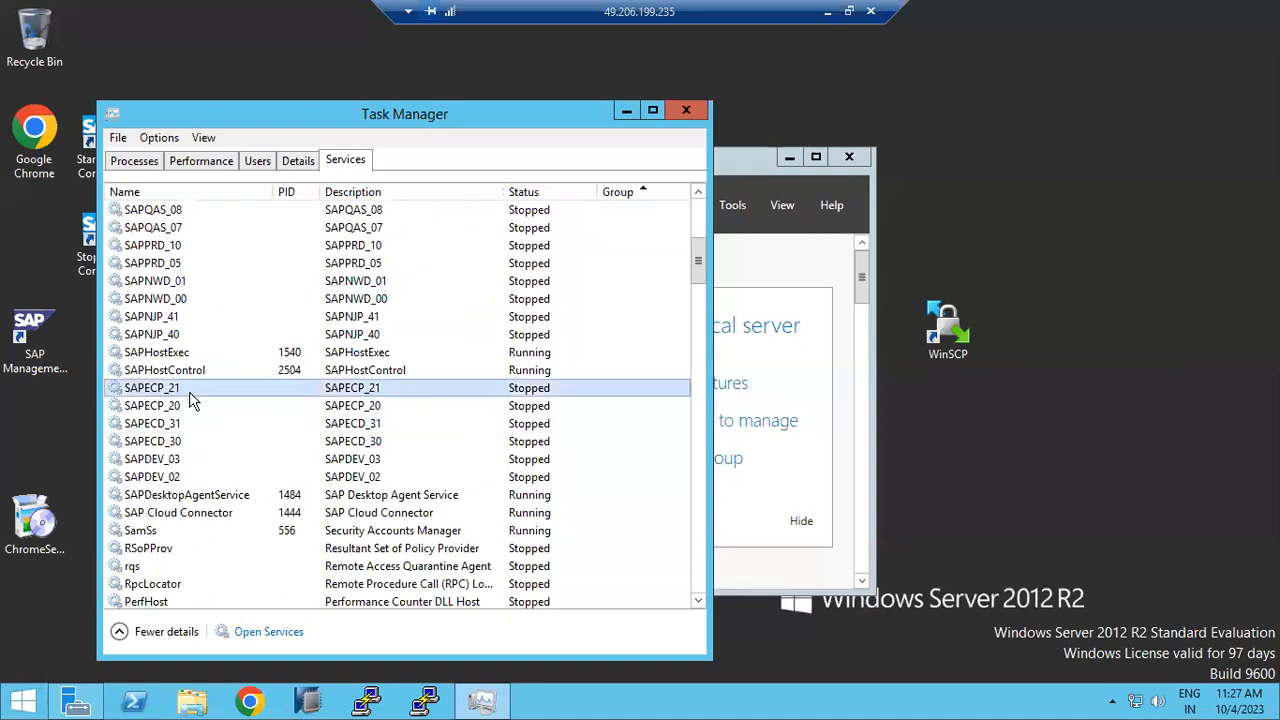
pyautogui.click(150, 407)
pyautogui.click(164, 412)
pyautogui.rightClick(164, 412)
pyautogui.click(185, 421)
pyautogui.click(168, 423)
pyautogui.rightClick(178, 420)
pyautogui.click(218, 429)
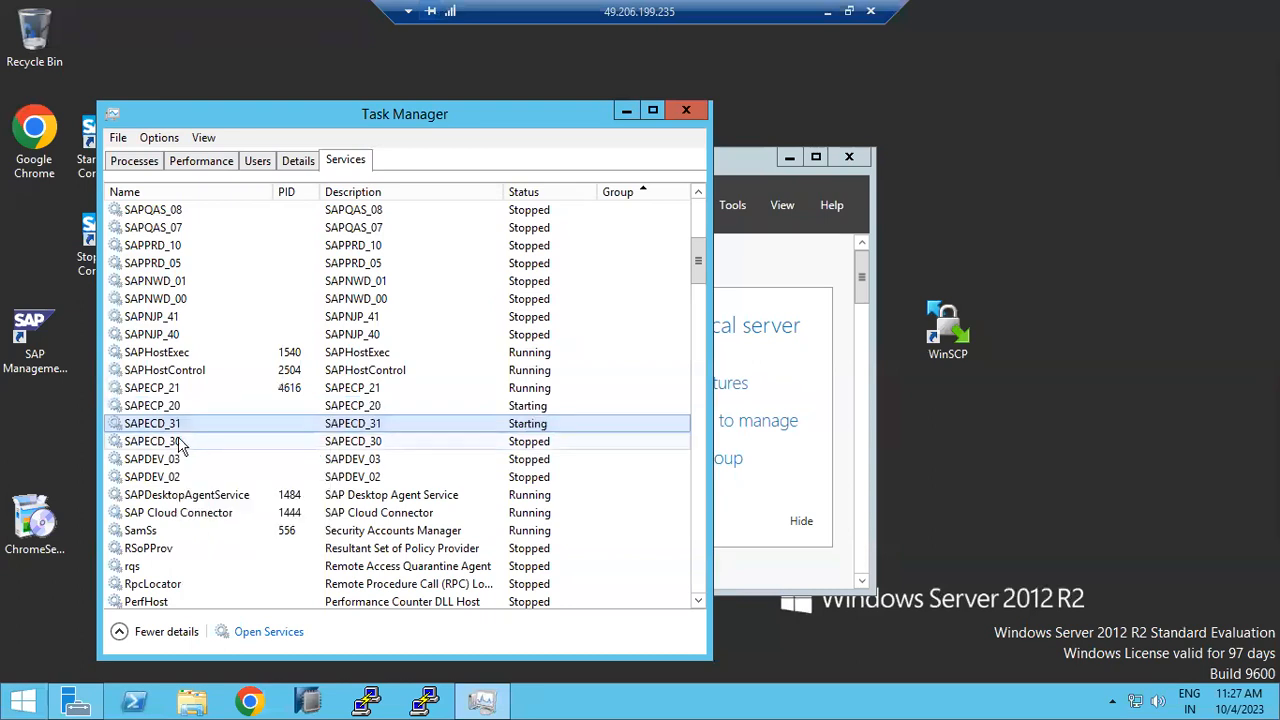
pyautogui.click(165, 441)
pyautogui.rightClick(168, 441)
pyautogui.click(215, 448)
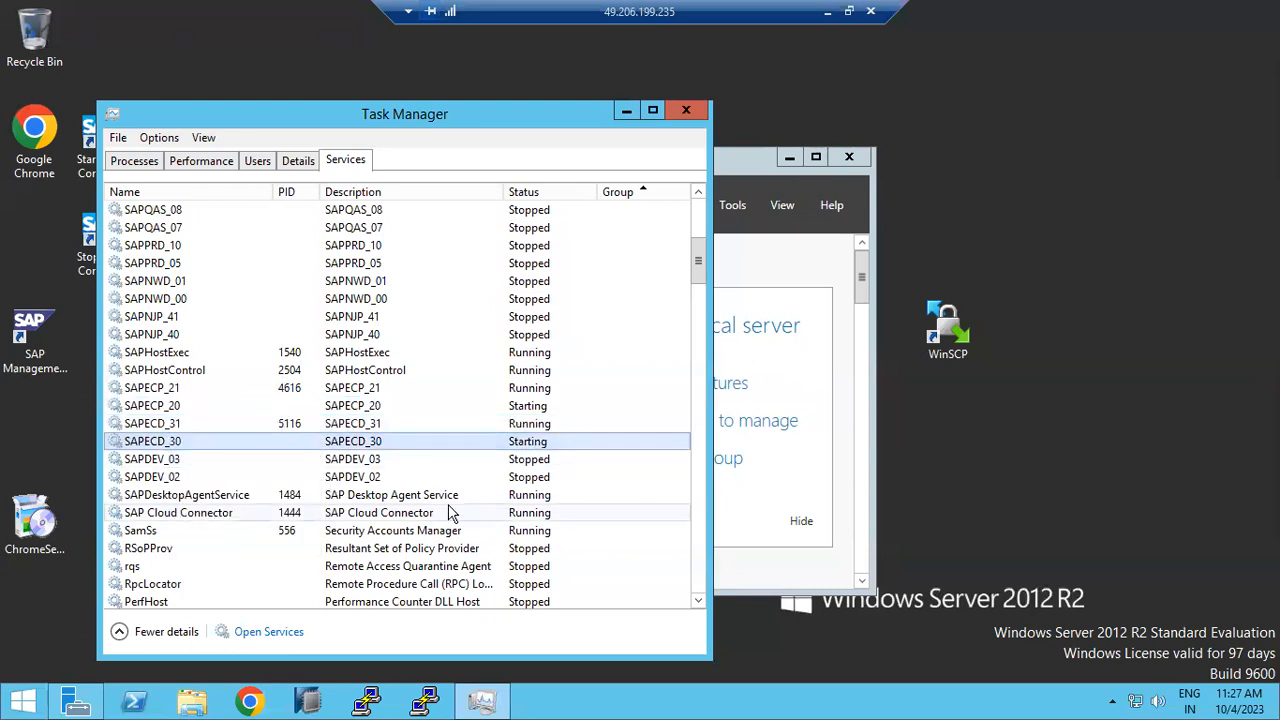
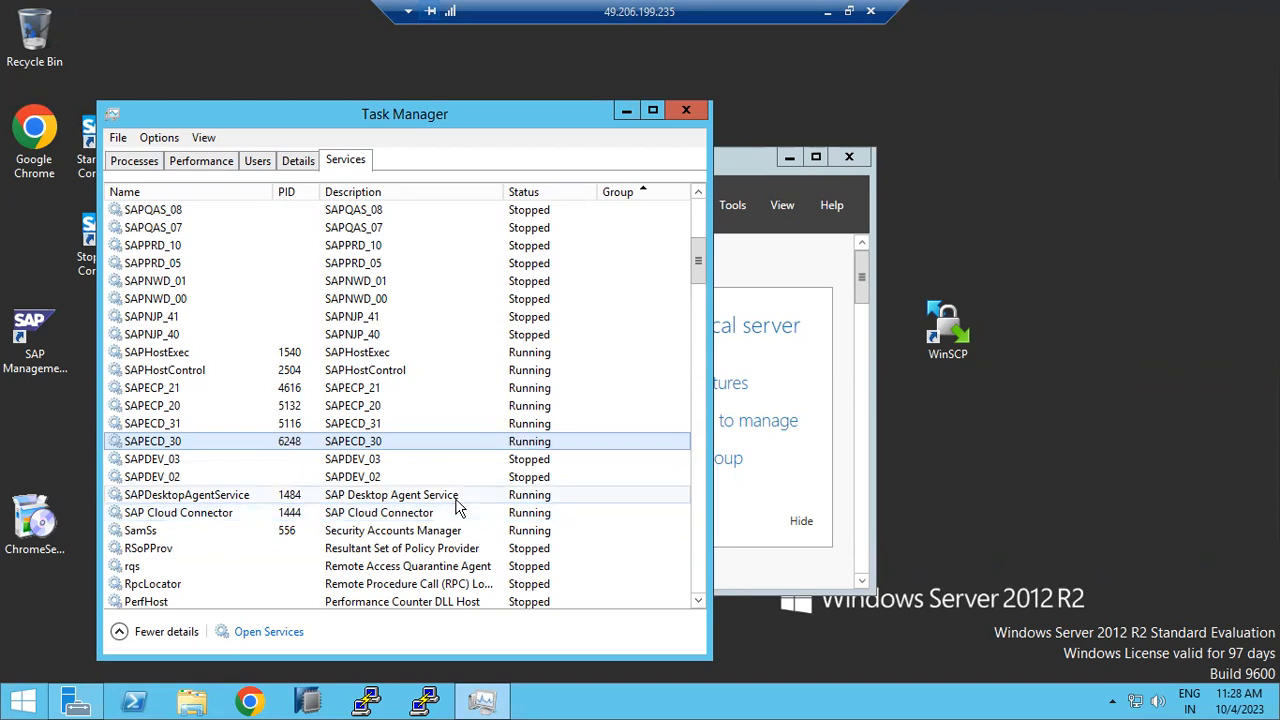
# Step: Close Task Manager and Server Manager to reveal the SAP Management Console
pyautogui.click(686, 110)
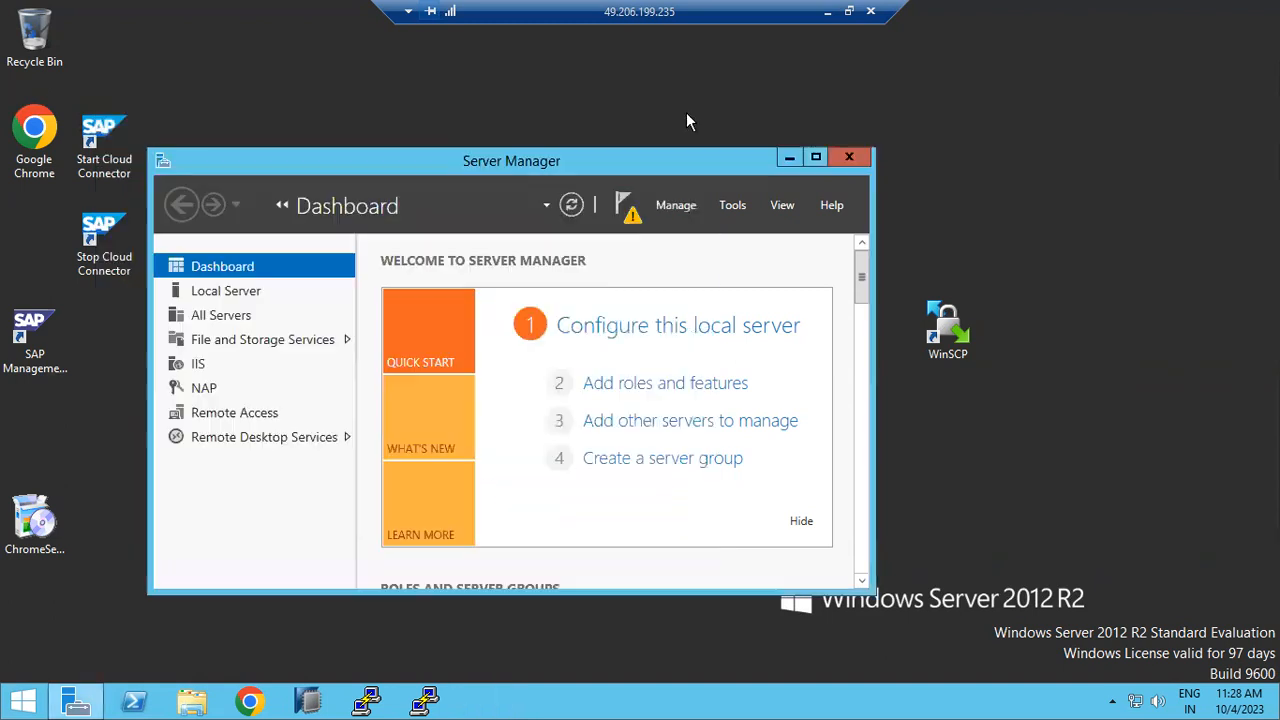
pyautogui.click(849, 157)
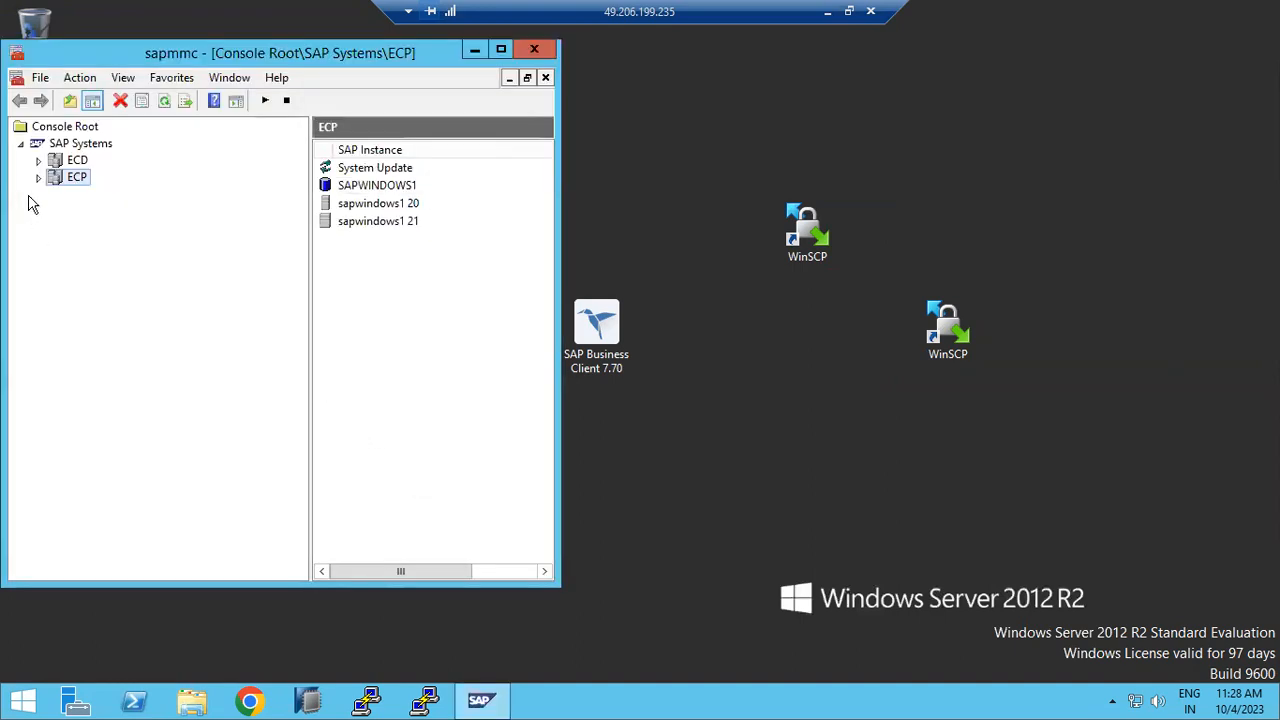
# Step: Start the ECP system with the default 300-second timeout and the OS credentials
pyautogui.click(38, 177)
pyautogui.rightClick(72, 177)
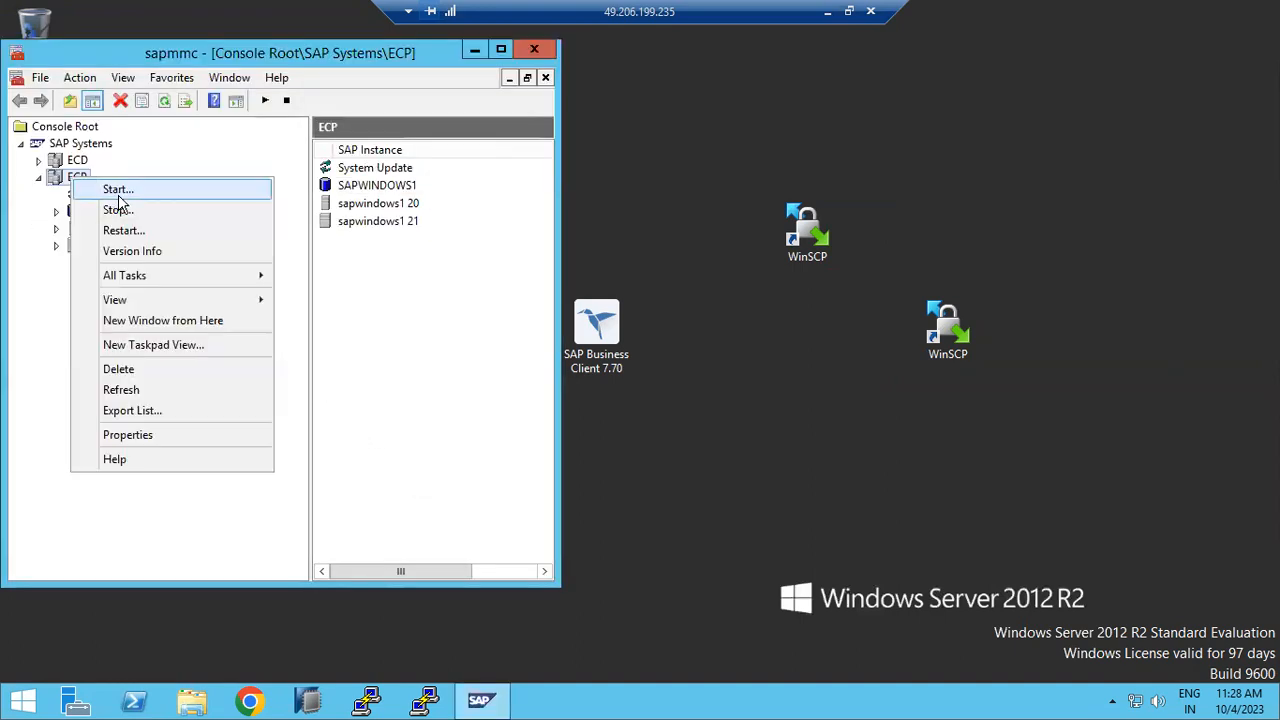
pyautogui.click(105, 189)
pyautogui.click(201, 369)
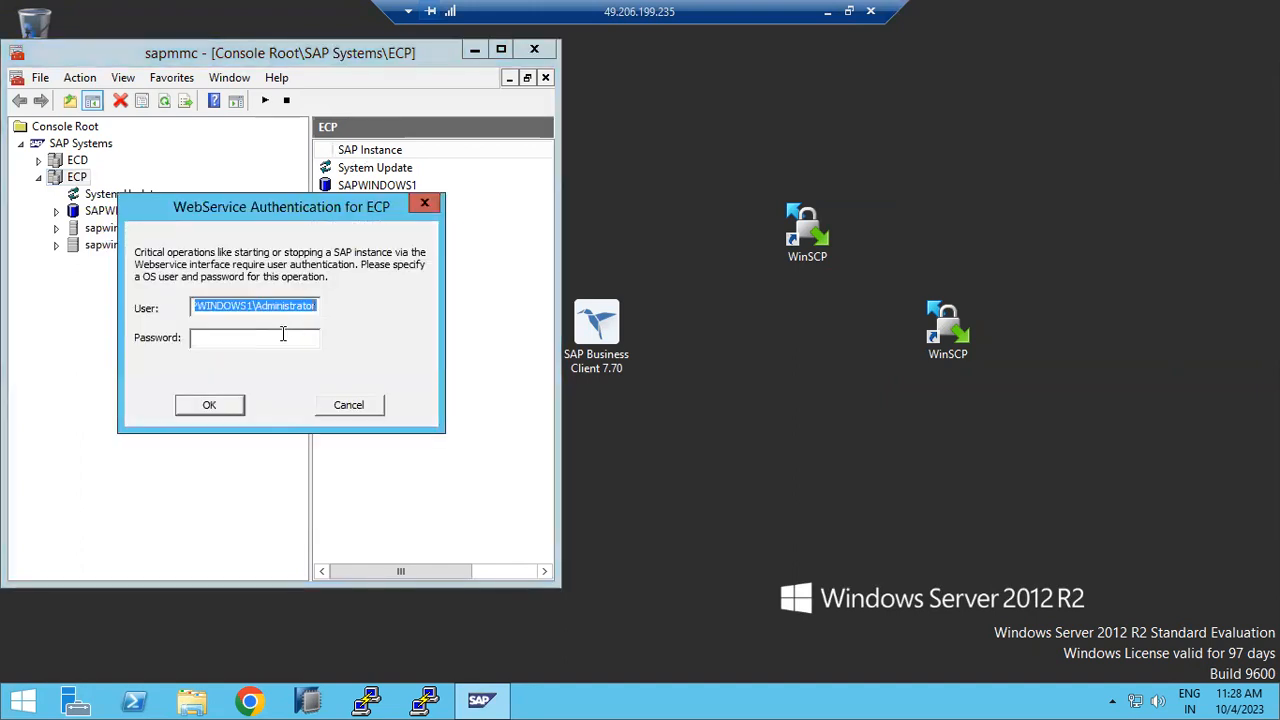
pyautogui.click(283, 337)
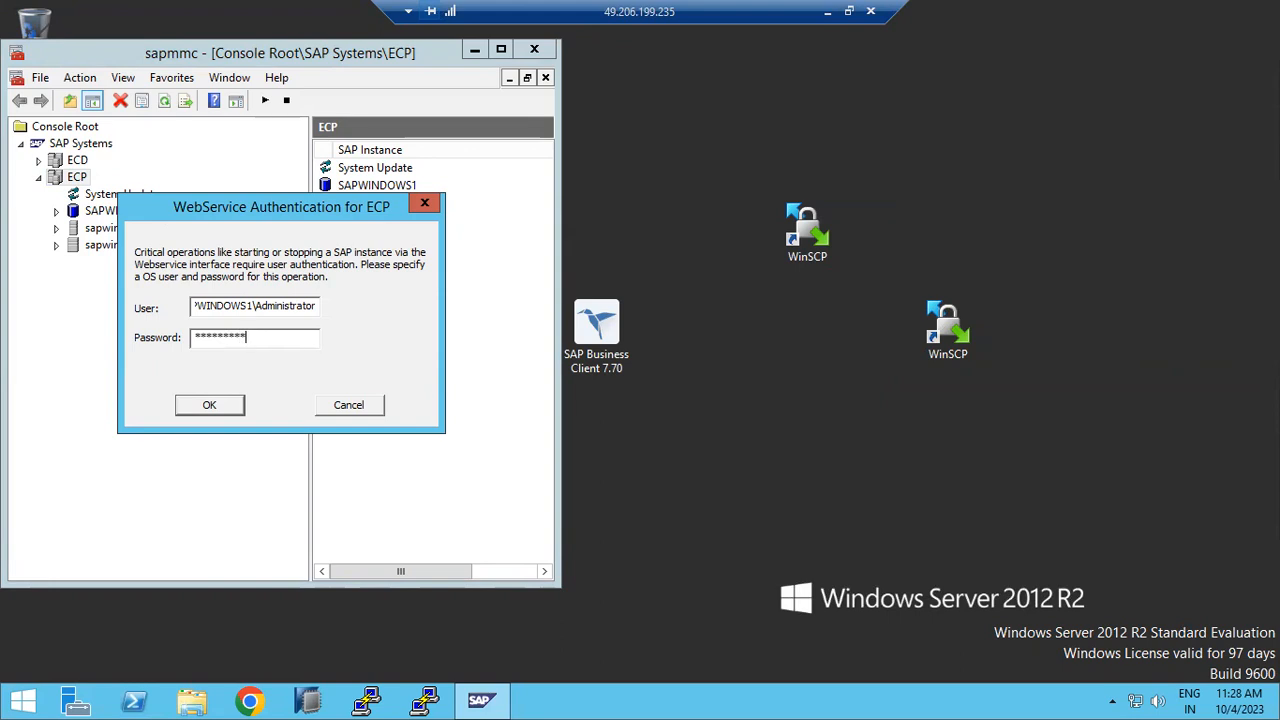
pyautogui.press('Return')
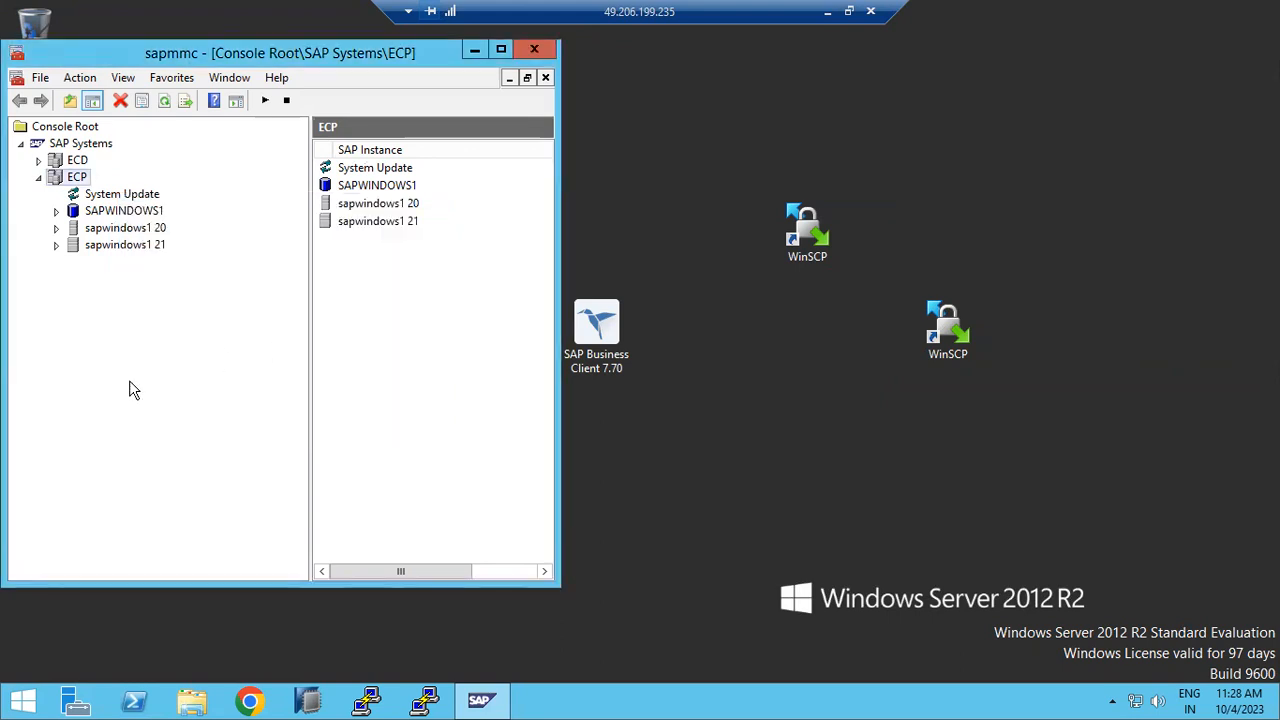
pyautogui.rightClick(60, 172)
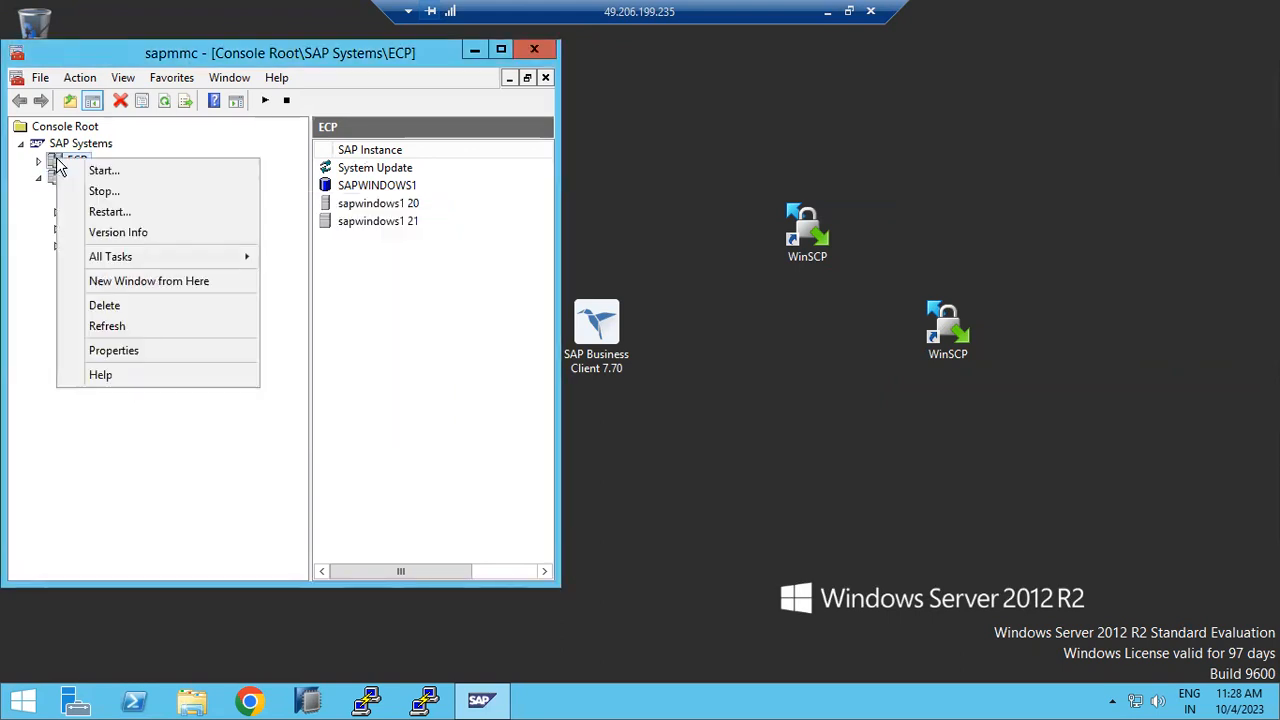
pyautogui.click(118, 178)
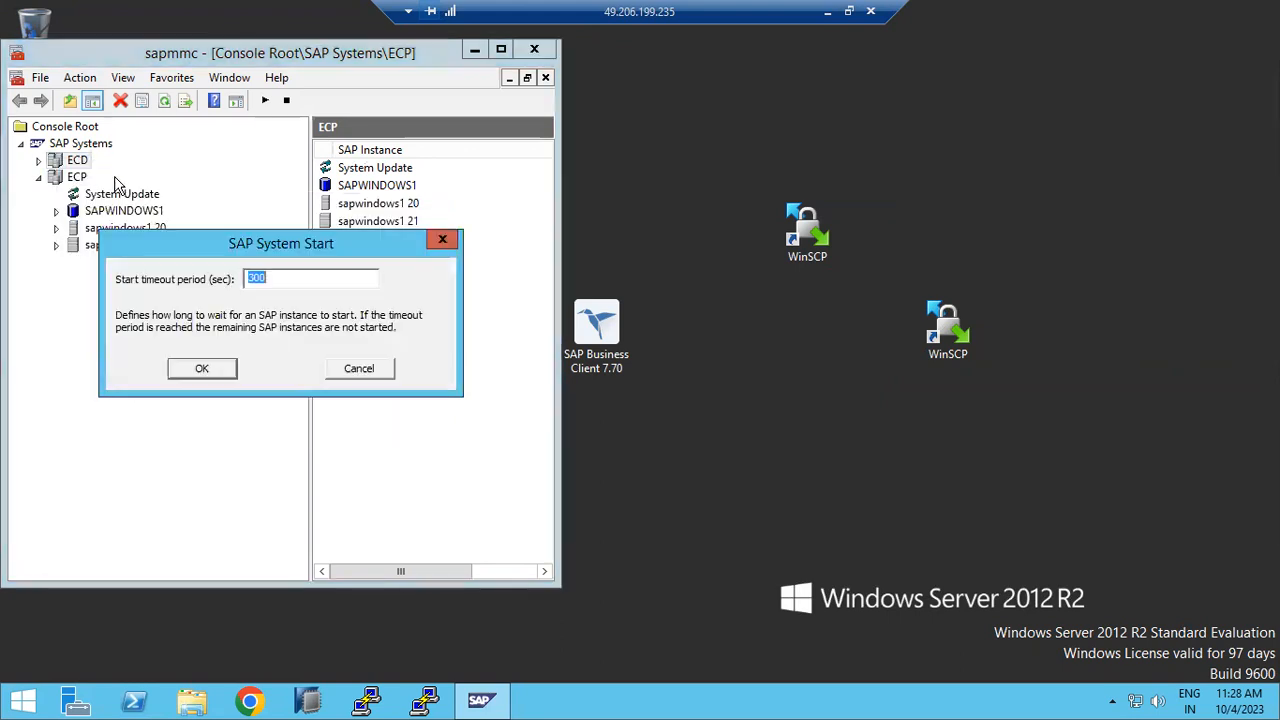
pyautogui.click(204, 368)
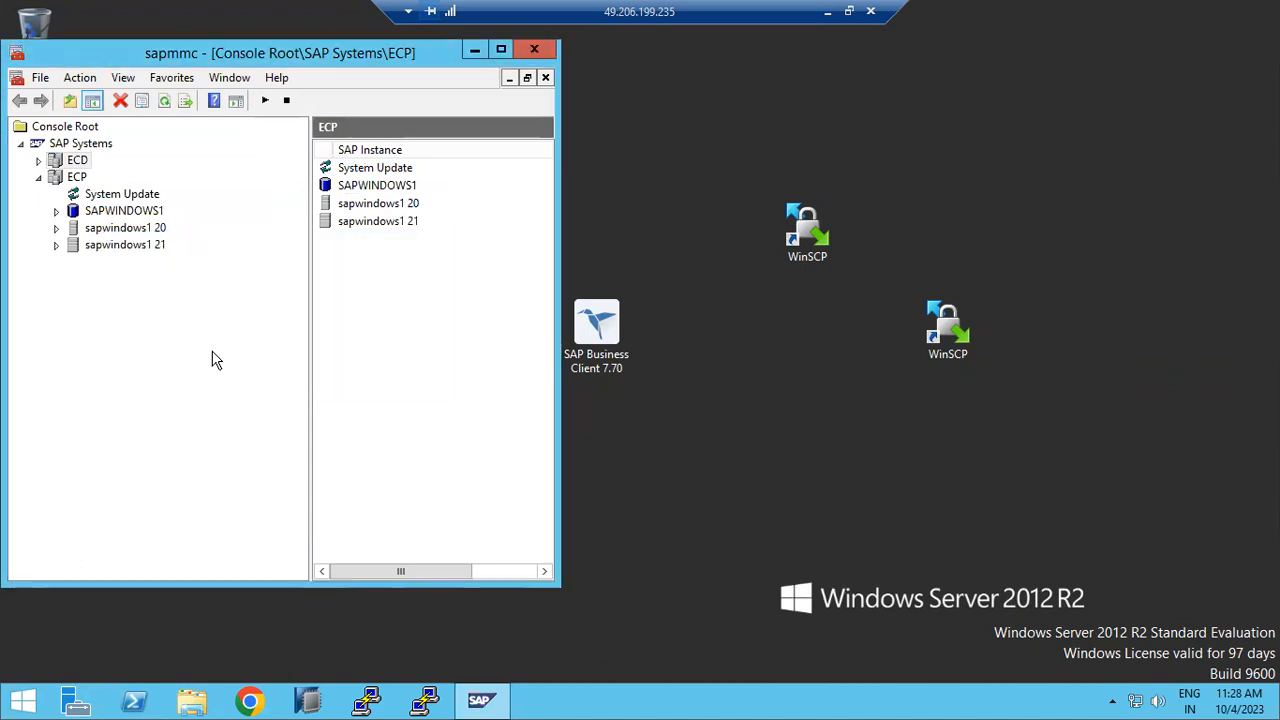
# Step: Show instance sapwindows1 20's process list and refresh until four processes appear
pyautogui.click(56, 229)
pyautogui.click(95, 248)
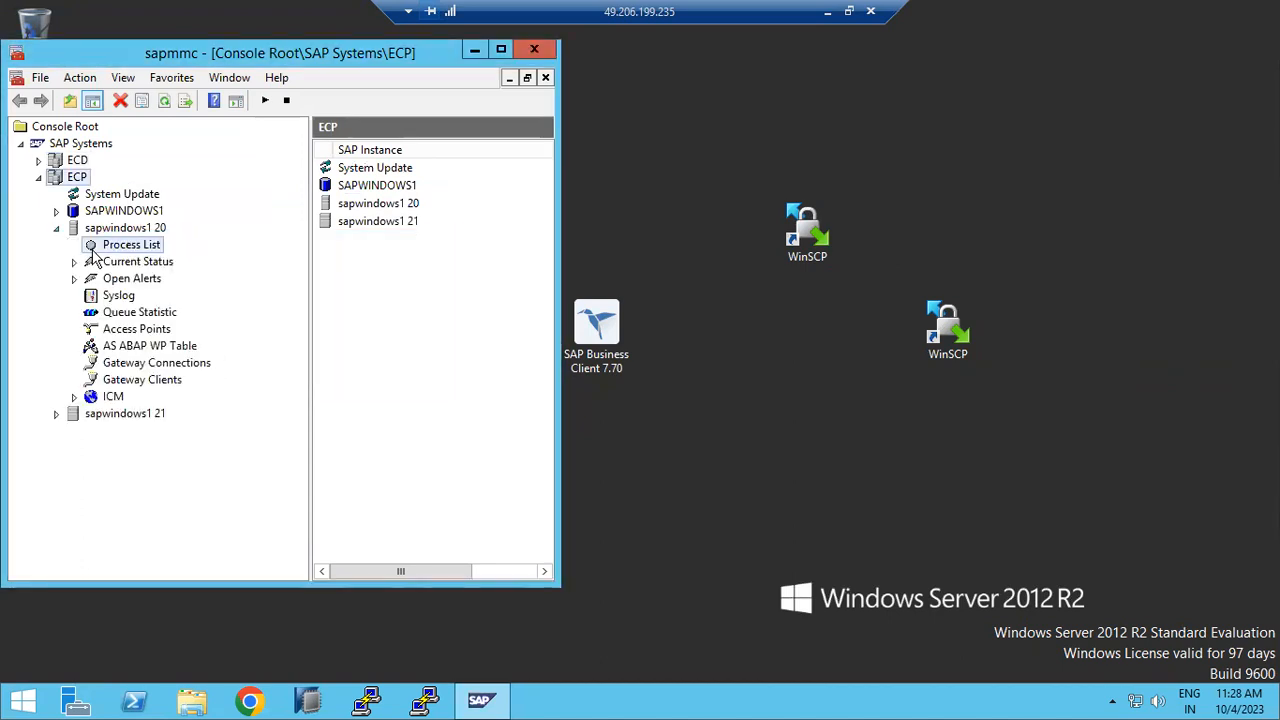
pyautogui.click(121, 103)
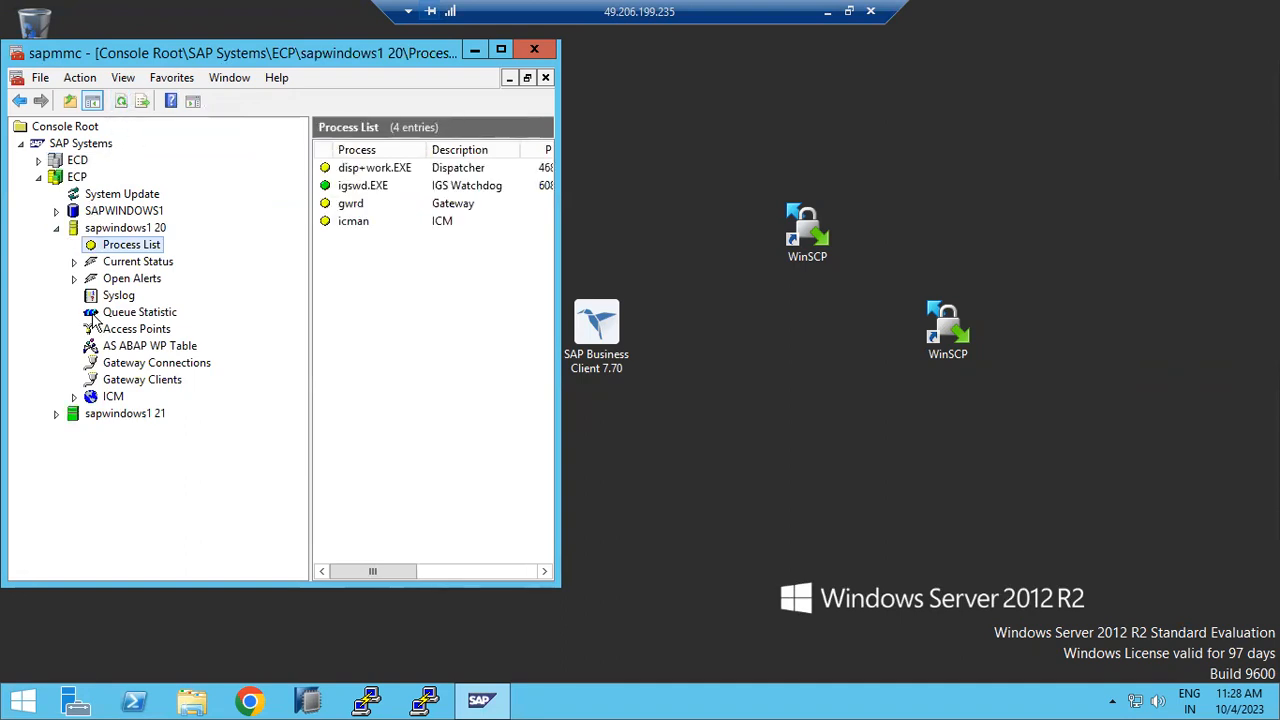
pyautogui.click(39, 160)
pyautogui.click(120, 103)
pyautogui.click(122, 104)
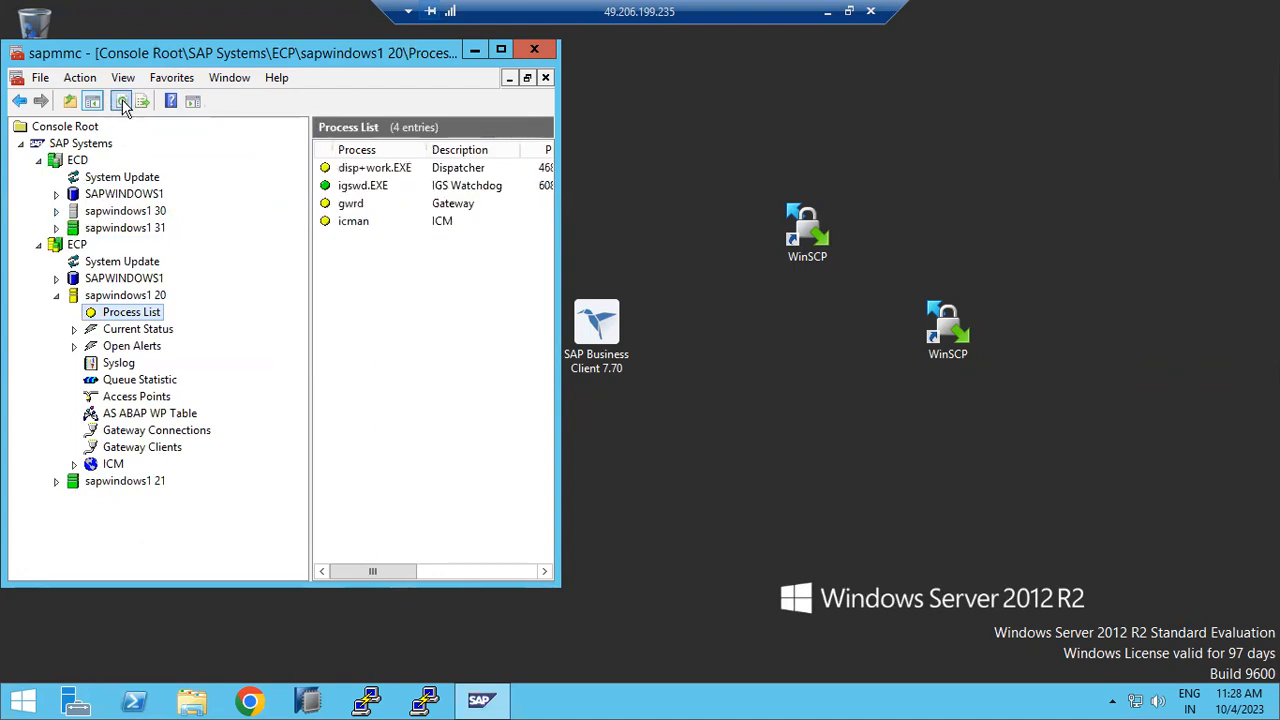
# Step: Maximize the console and review the 15 work processes in sapwindows1 20's AS ABAP WP Table
pyautogui.click(501, 49)
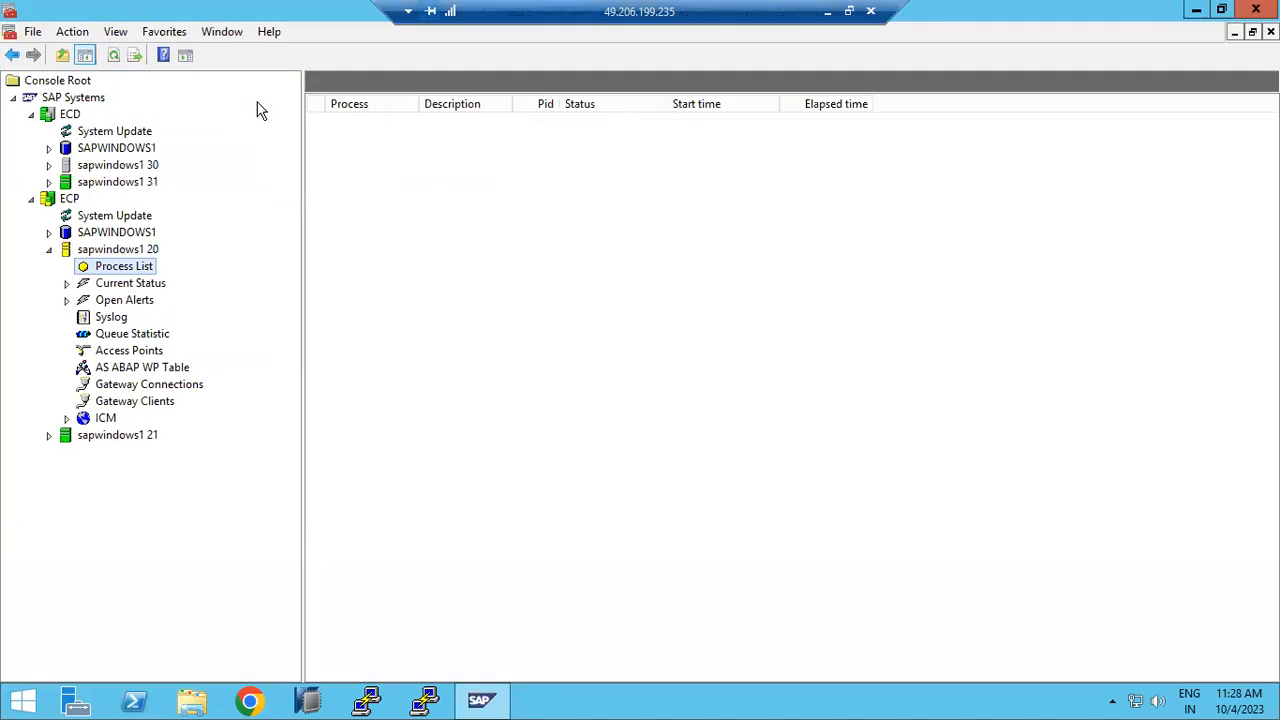
pyautogui.click(150, 366)
pyautogui.click(368, 252)
pyautogui.click(357, 268)
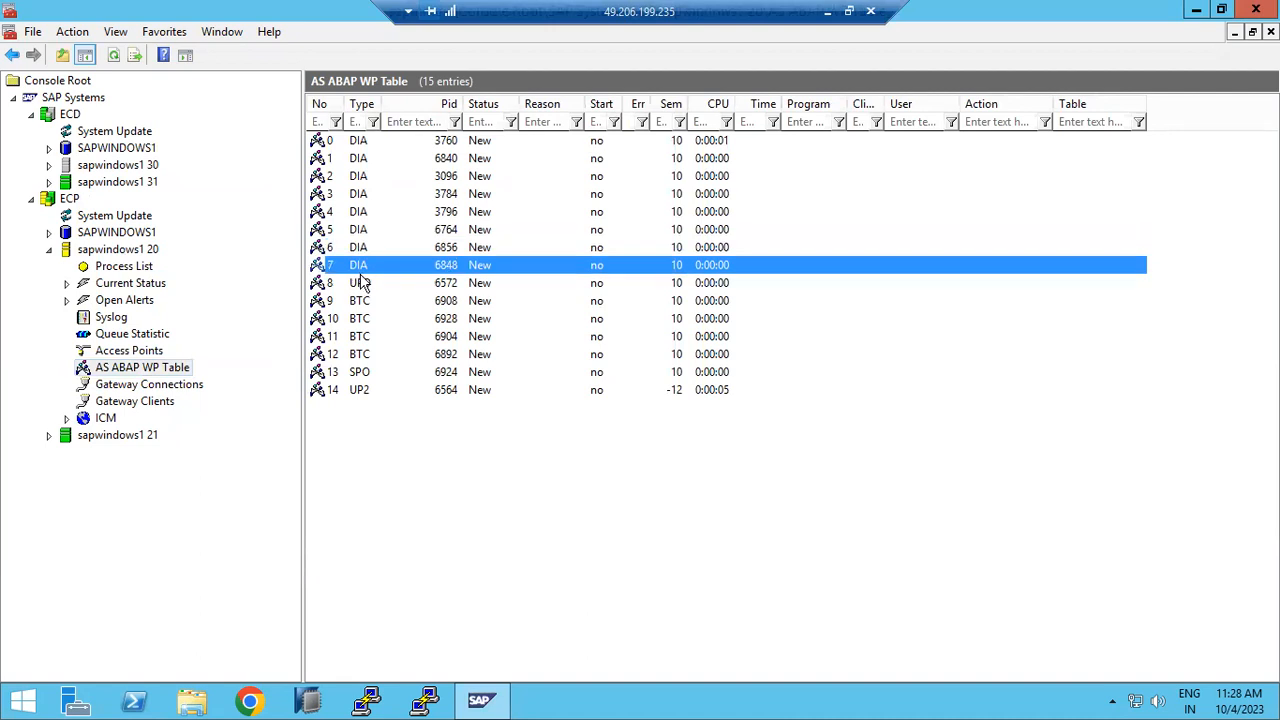
pyautogui.click(352, 145)
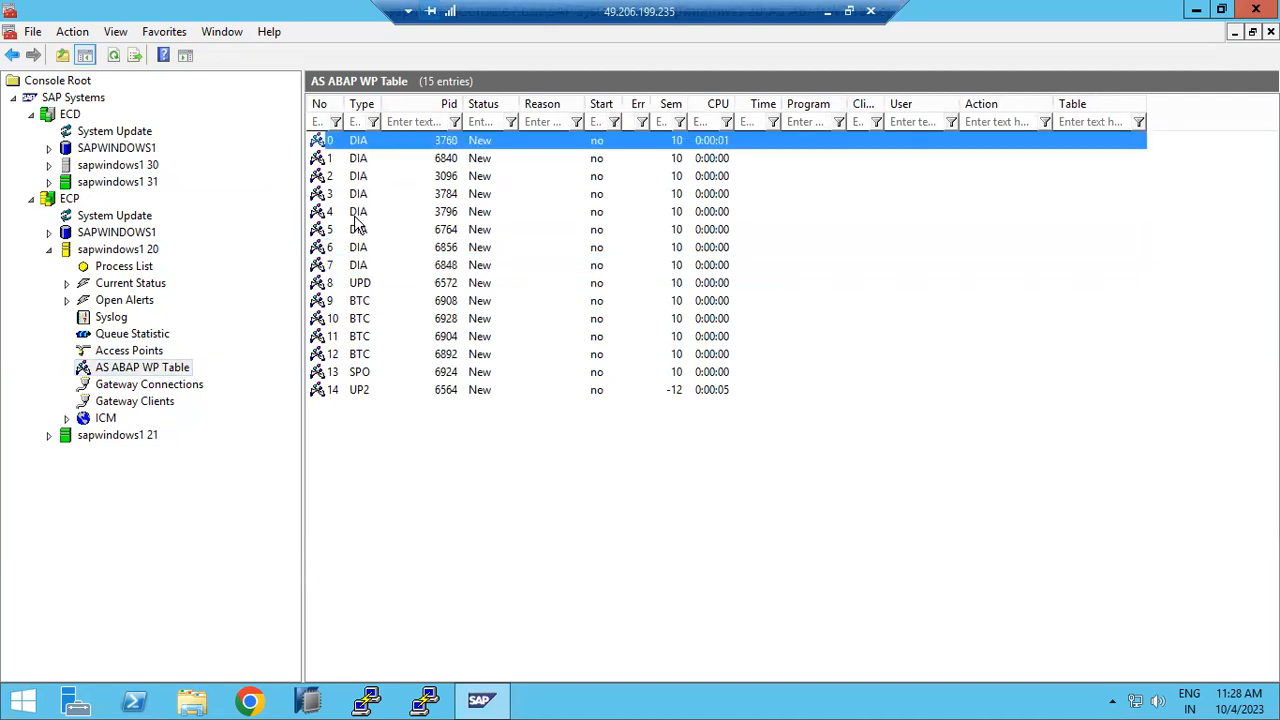
pyautogui.click(358, 268)
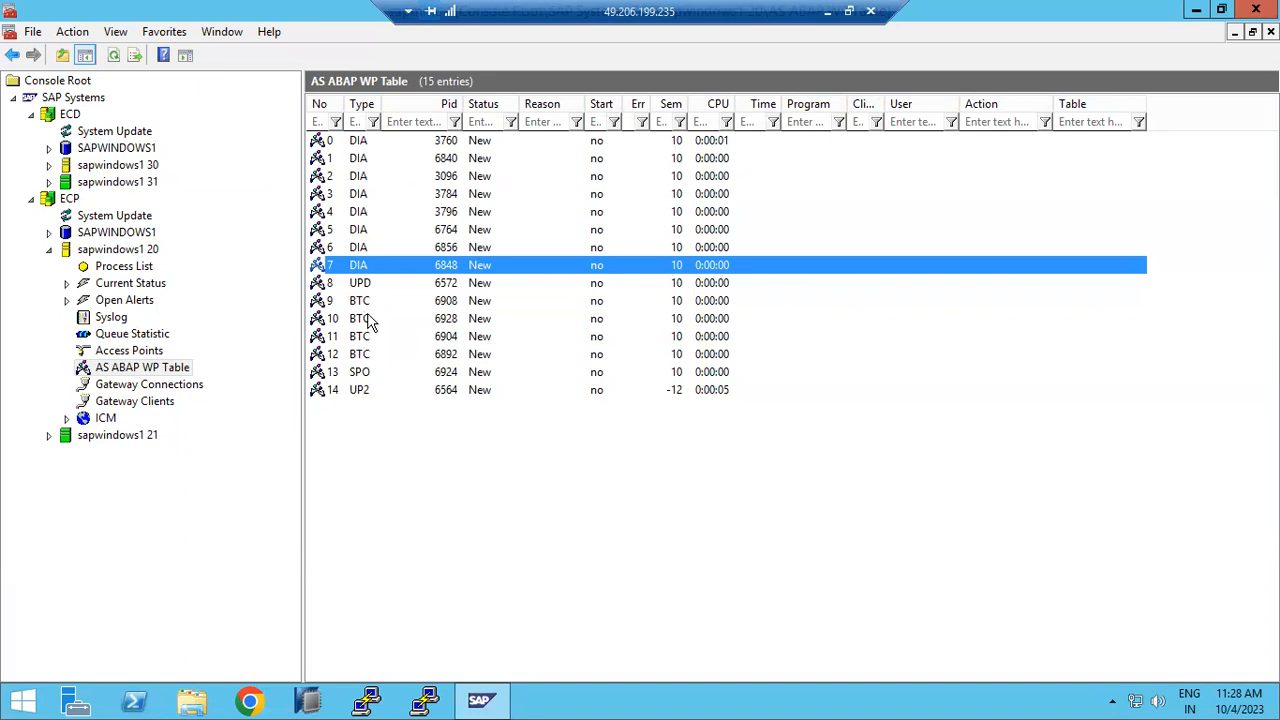
# Step: Refresh ECD instance sapwindows1 30's process list to show its dispatcher as Stopped
pyautogui.click(49, 165)
pyautogui.click(116, 196)
pyautogui.click(118, 184)
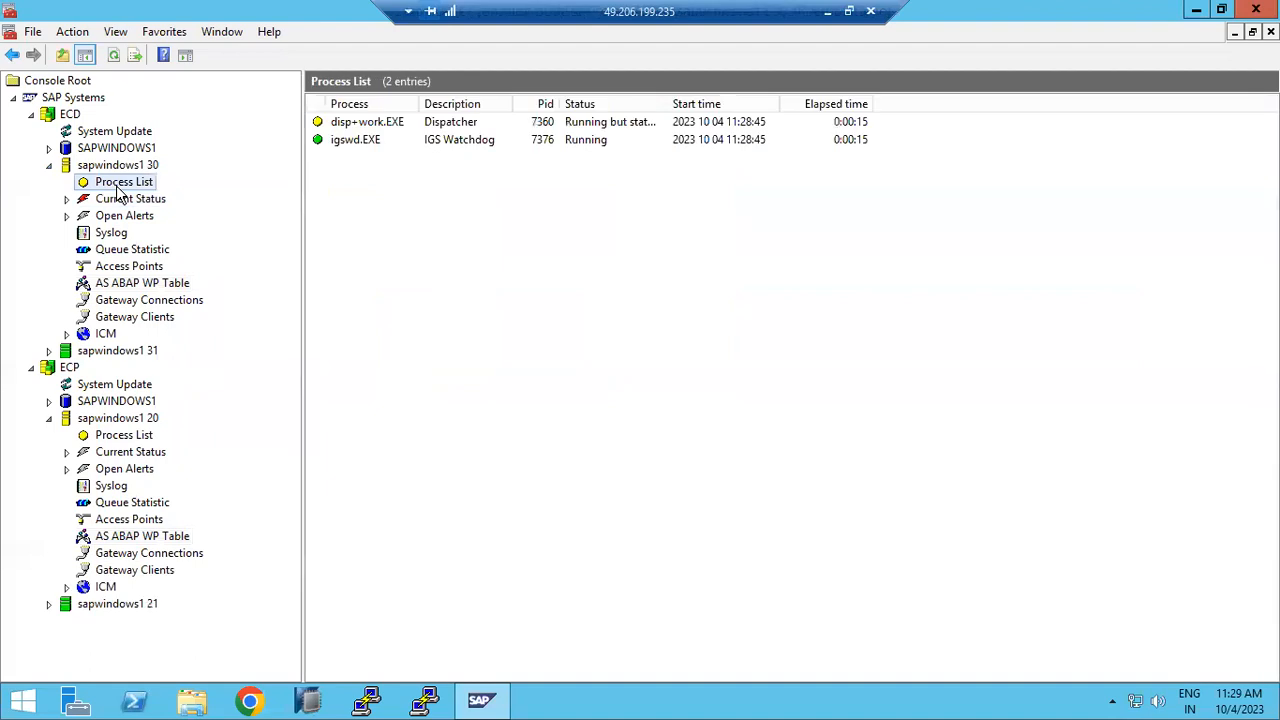
pyautogui.click(113, 56)
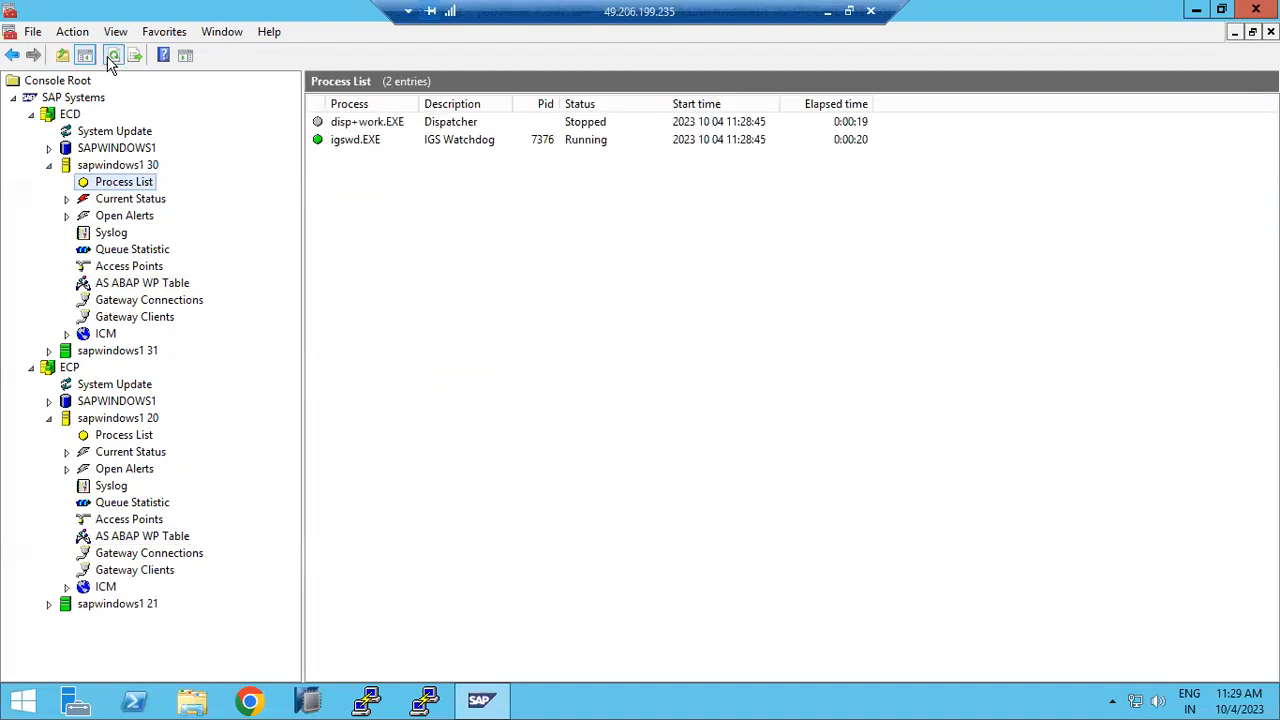
pyautogui.click(148, 283)
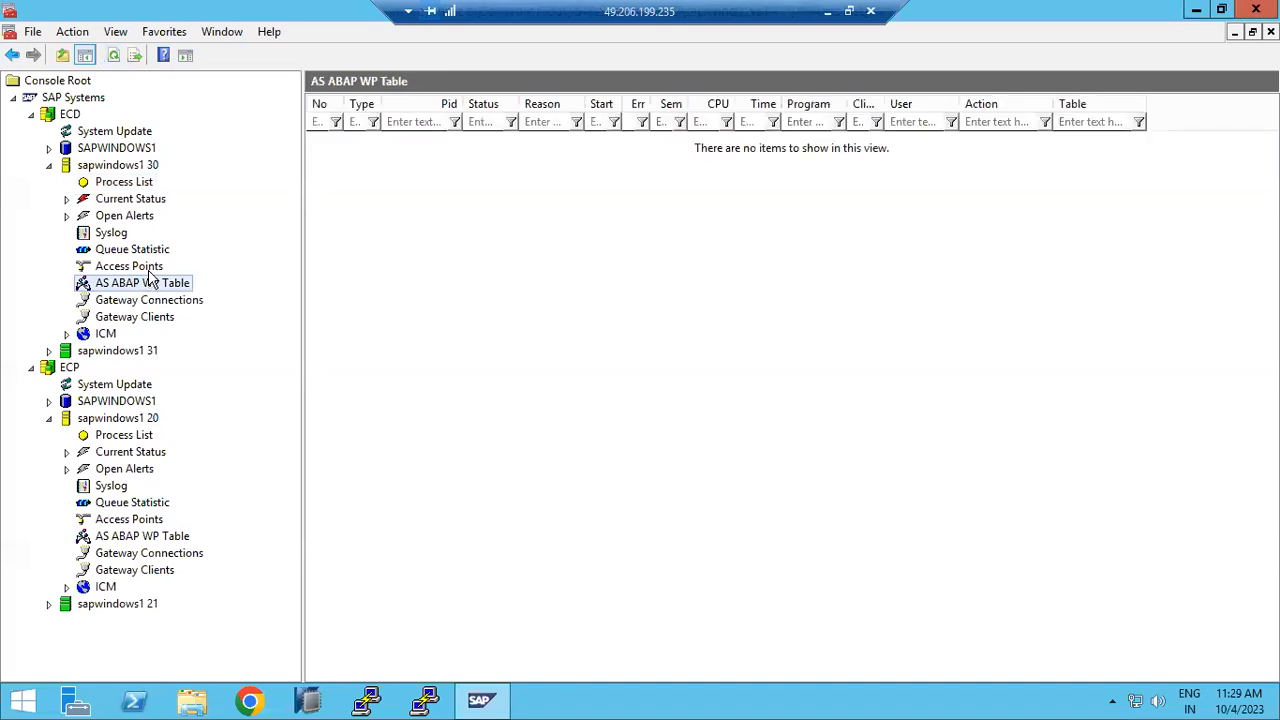
pyautogui.click(122, 183)
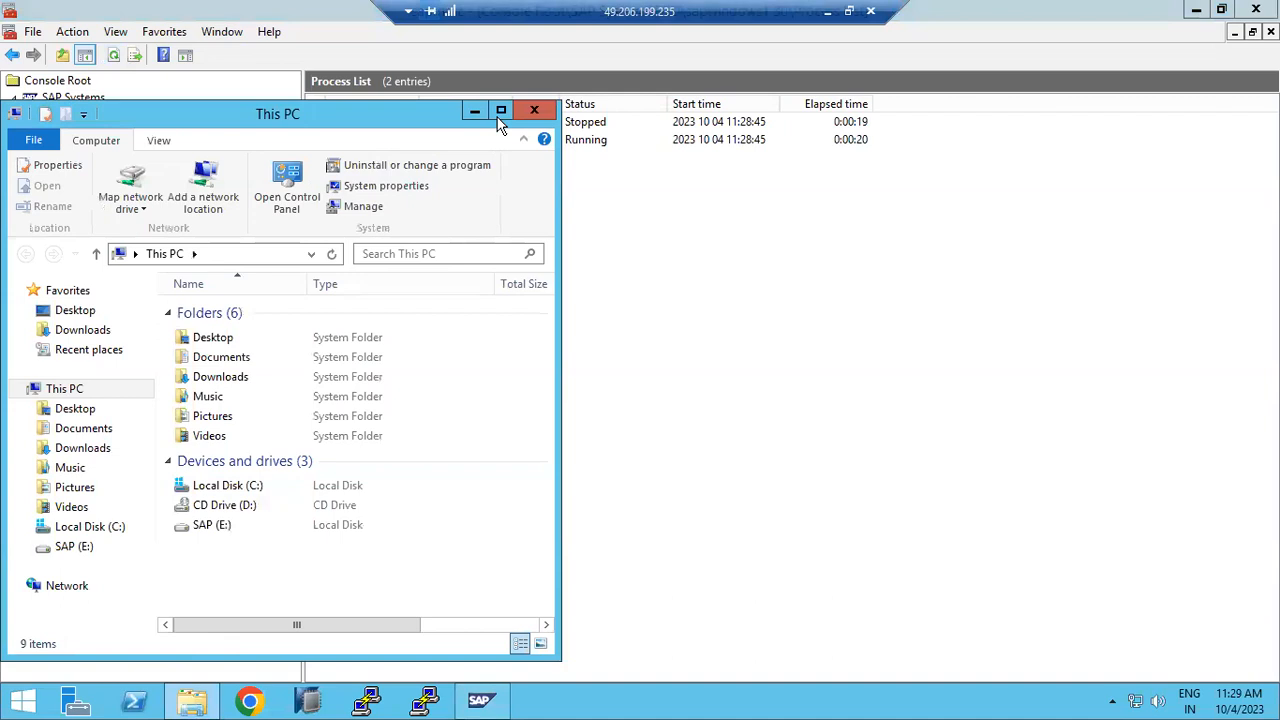
# Step: Open the ECD_D30_sapwindows1 instance profile from C:\usr\sap\ECD\SYS\profile
pyautogui.click(499, 108)
pyautogui.doubleClick(230, 378)
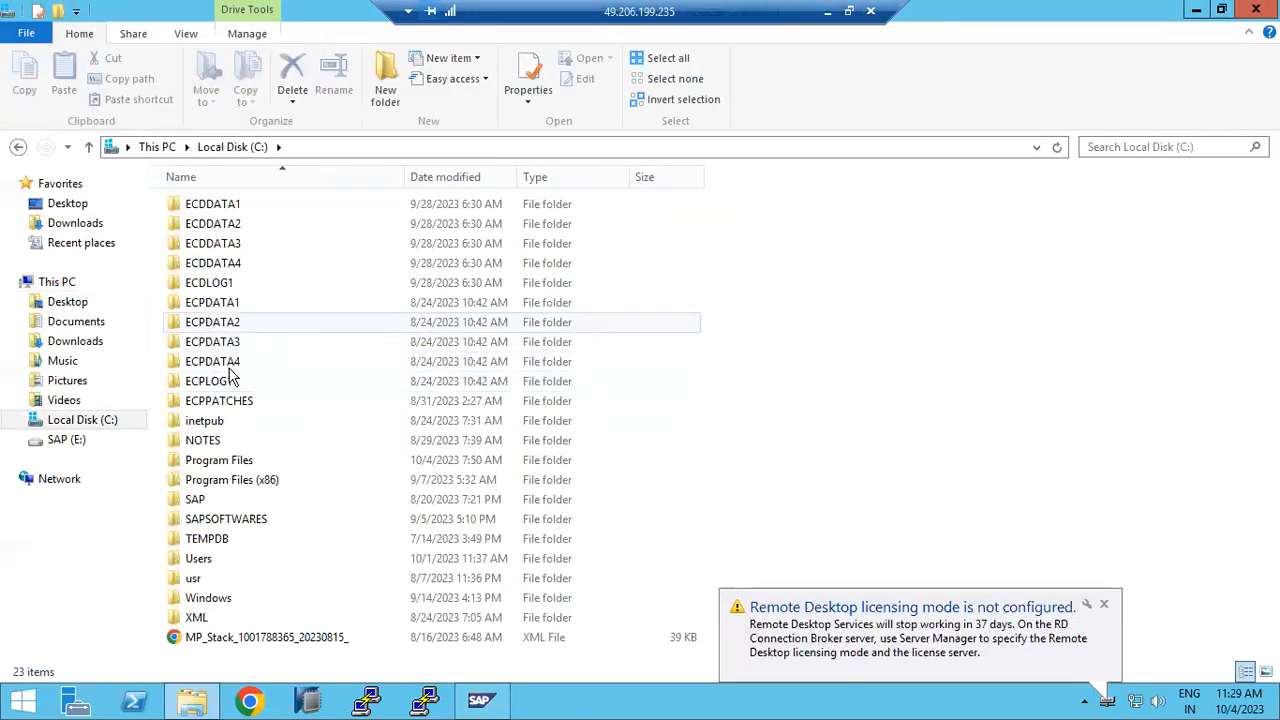
pyautogui.doubleClick(197, 578)
pyautogui.doubleClick(194, 205)
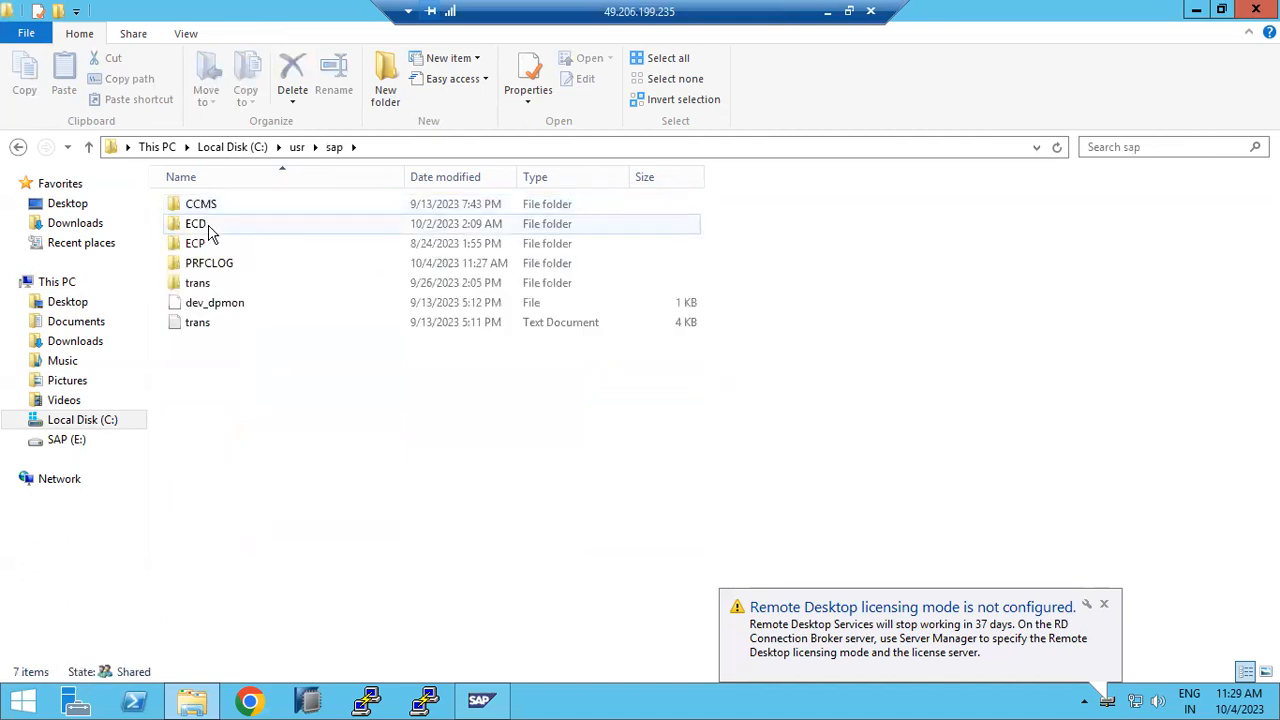
pyautogui.doubleClick(209, 228)
pyautogui.doubleClick(208, 245)
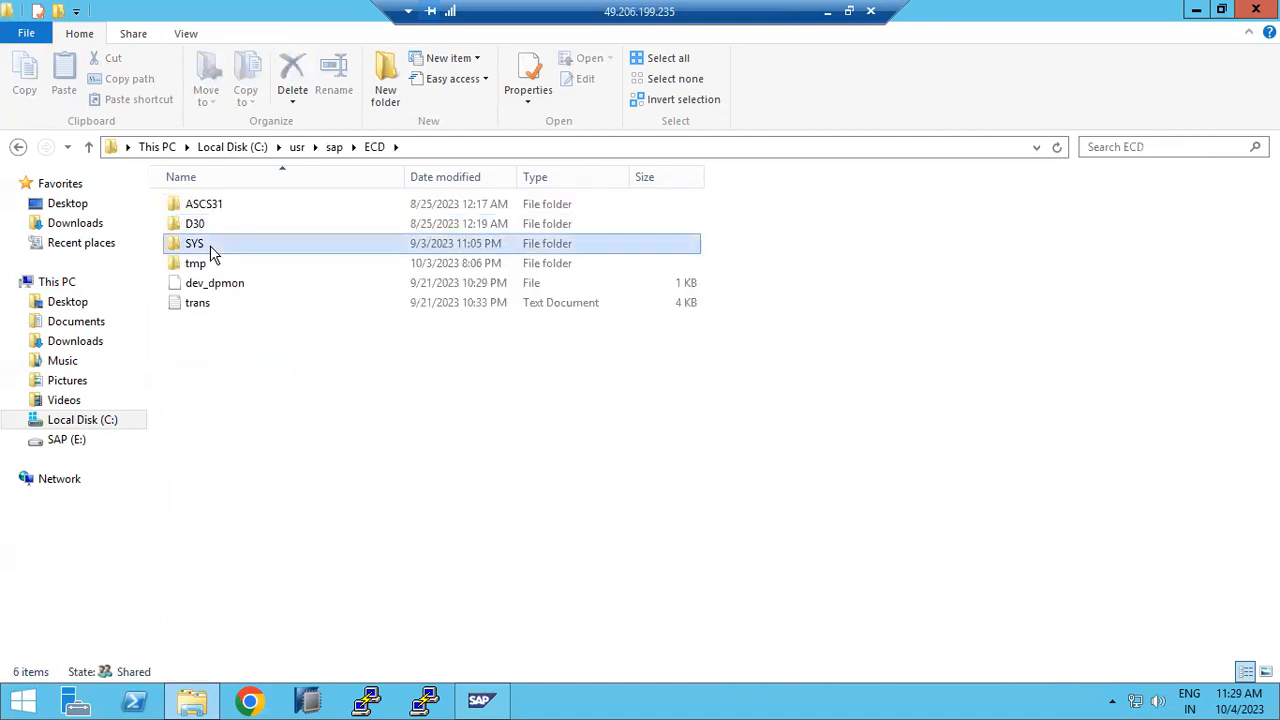
pyautogui.doubleClick(216, 263)
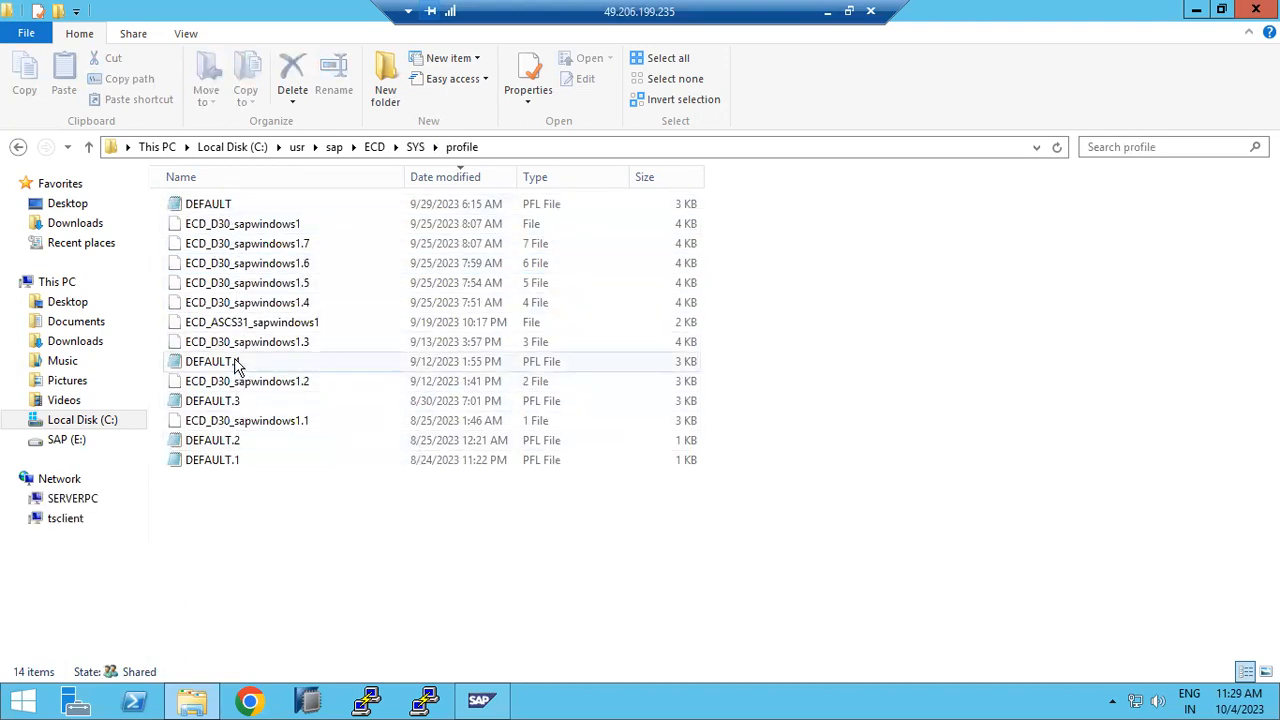
pyautogui.doubleClick(265, 222)
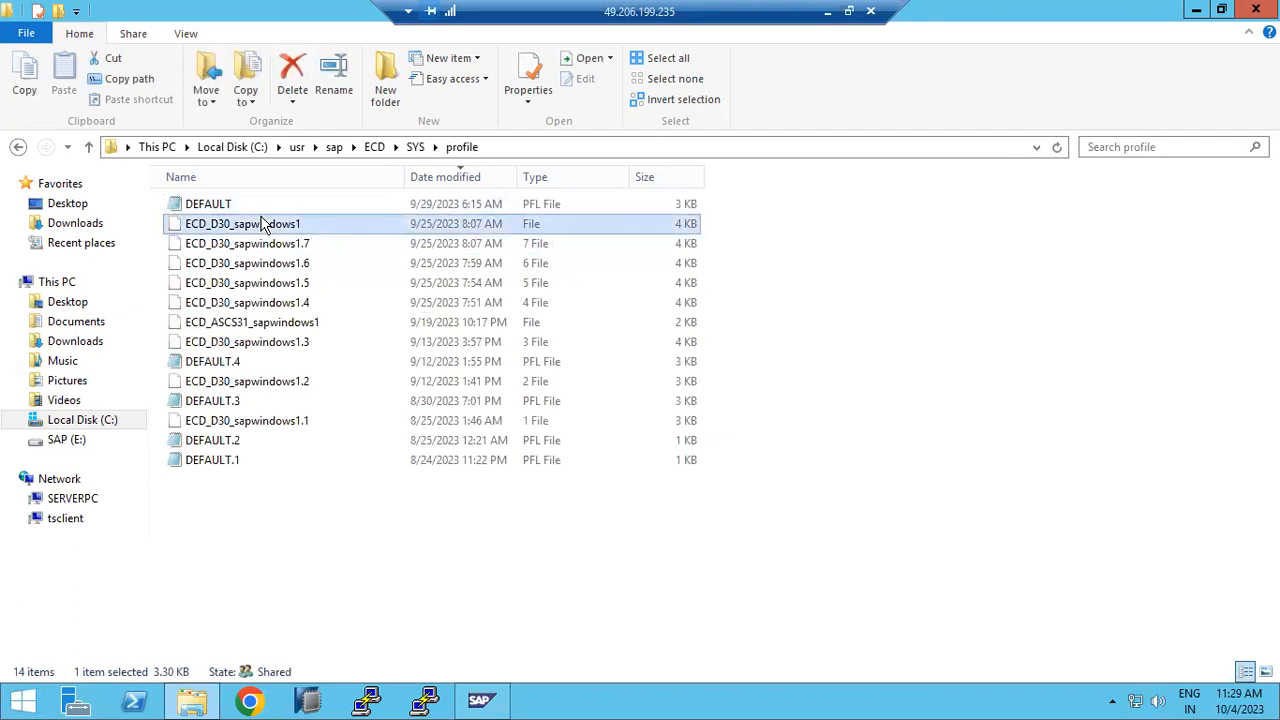
# Step: Set rdisp/wp_no_dia to 4 and rdisp/wp_no_btc to 3 in the profile, then close it
pyautogui.click(503, 484)
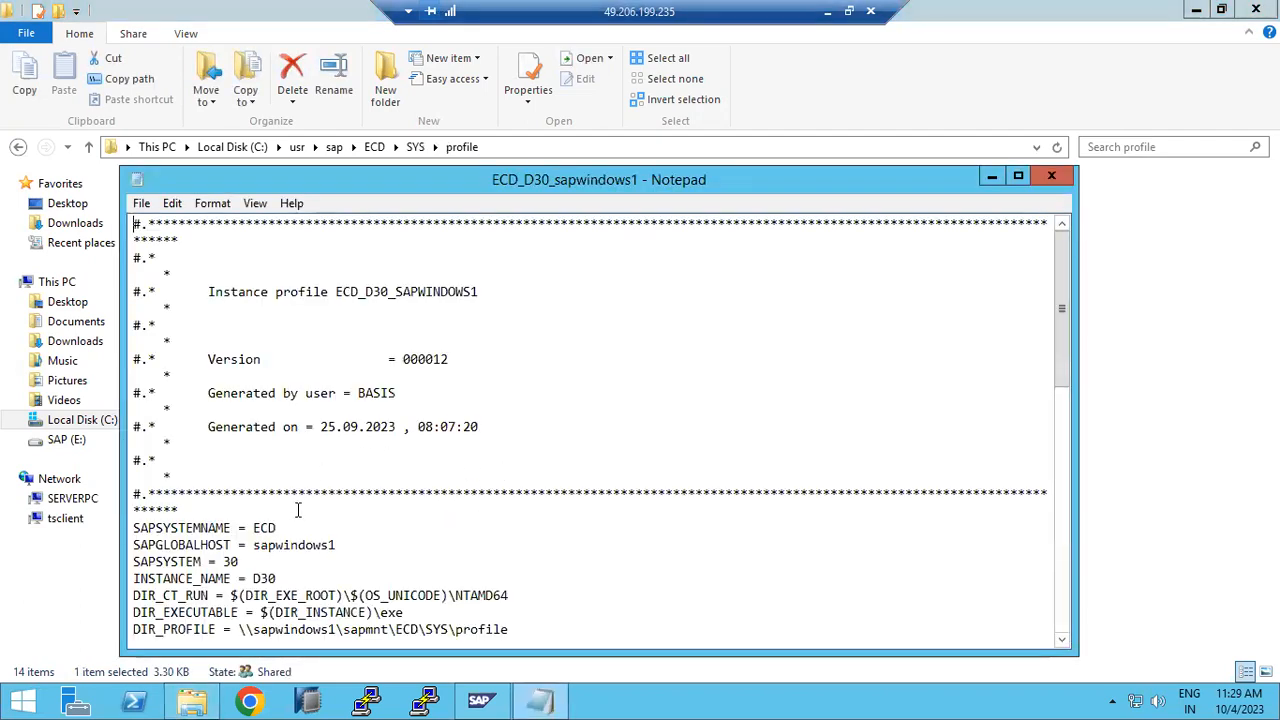
pyautogui.scroll(-9, 300, 515)
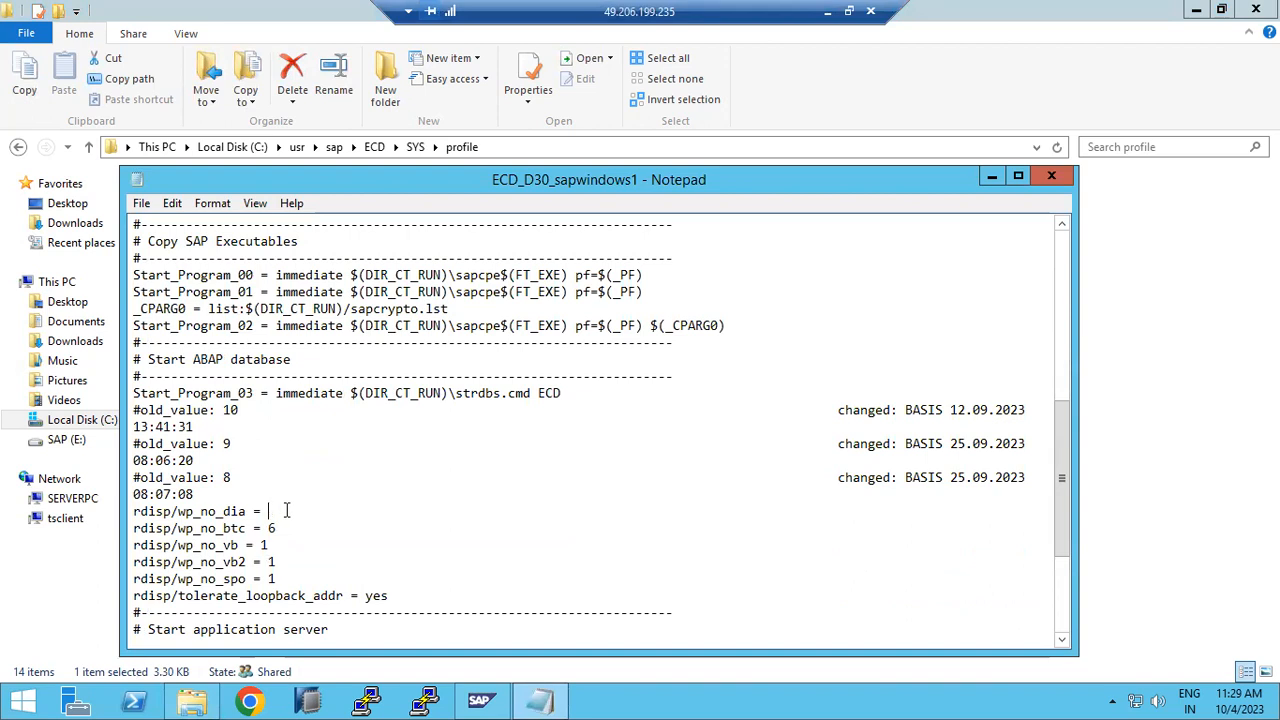
pyautogui.click(288, 527)
pyautogui.scroll(-2, 298, 527)
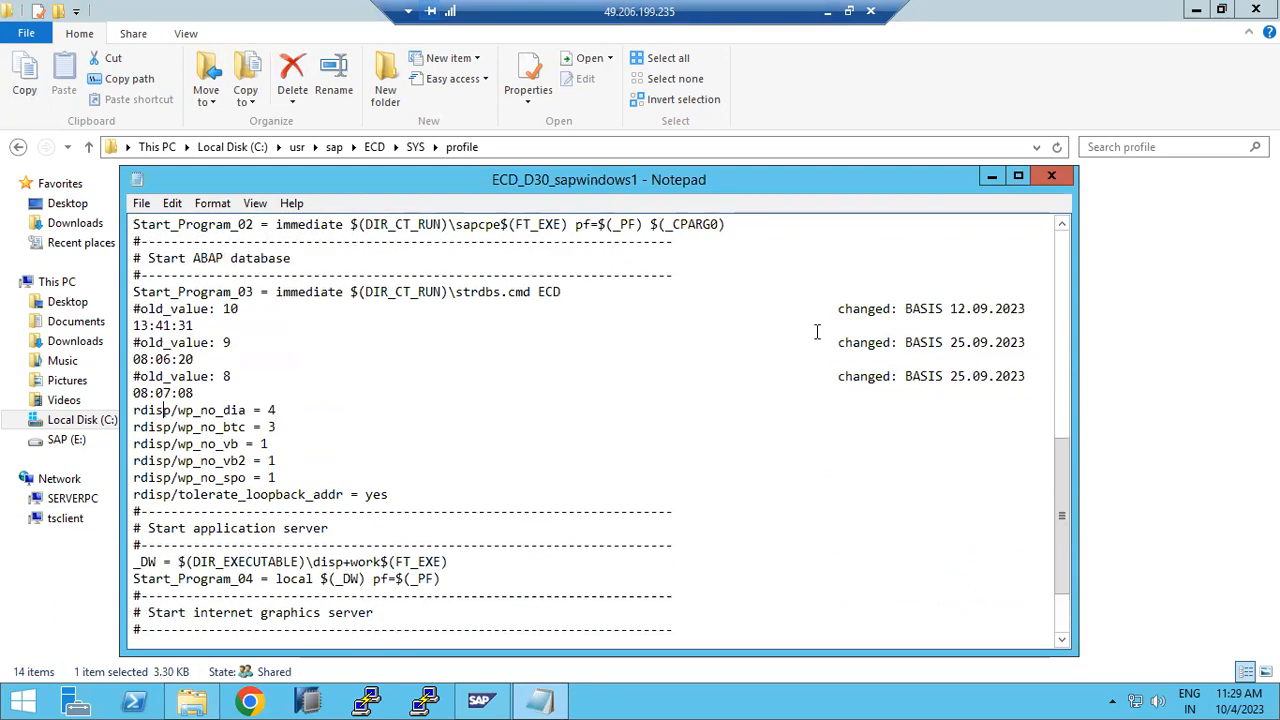
pyautogui.click(1051, 176)
# Step: Close the profile folder window and restart the ECD system
pyautogui.click(1254, 11)
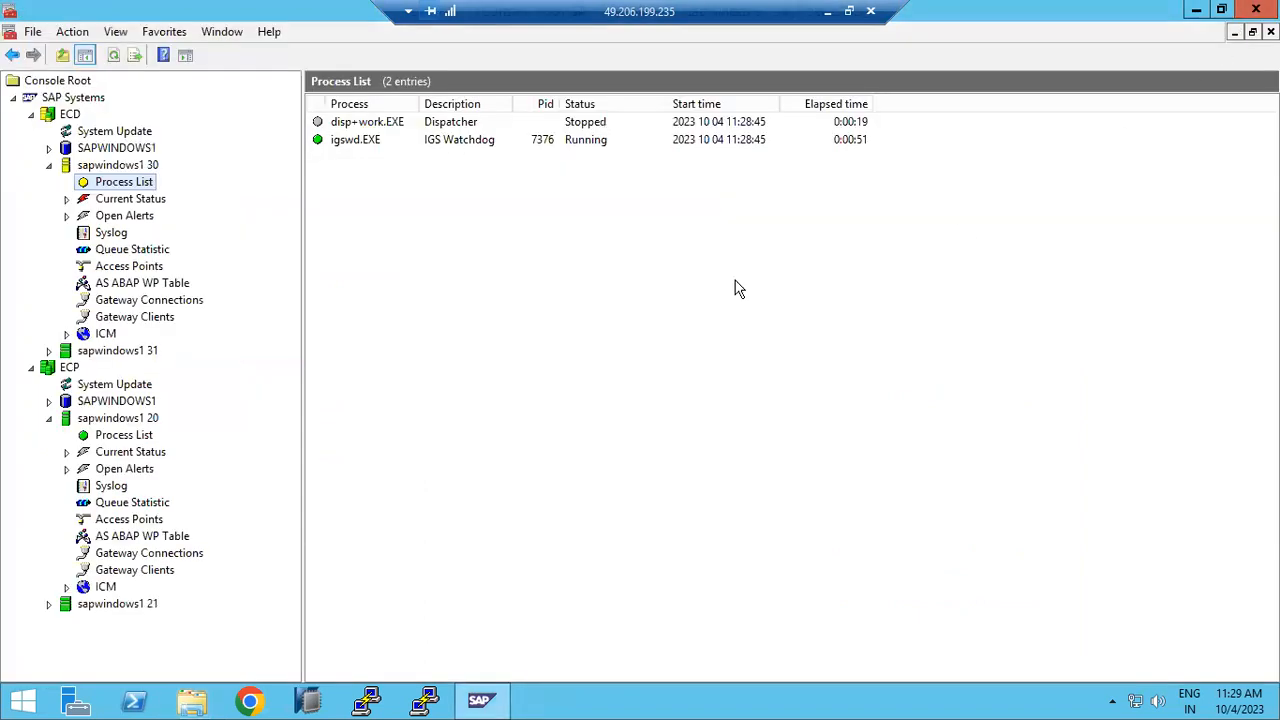
pyautogui.click(52, 114)
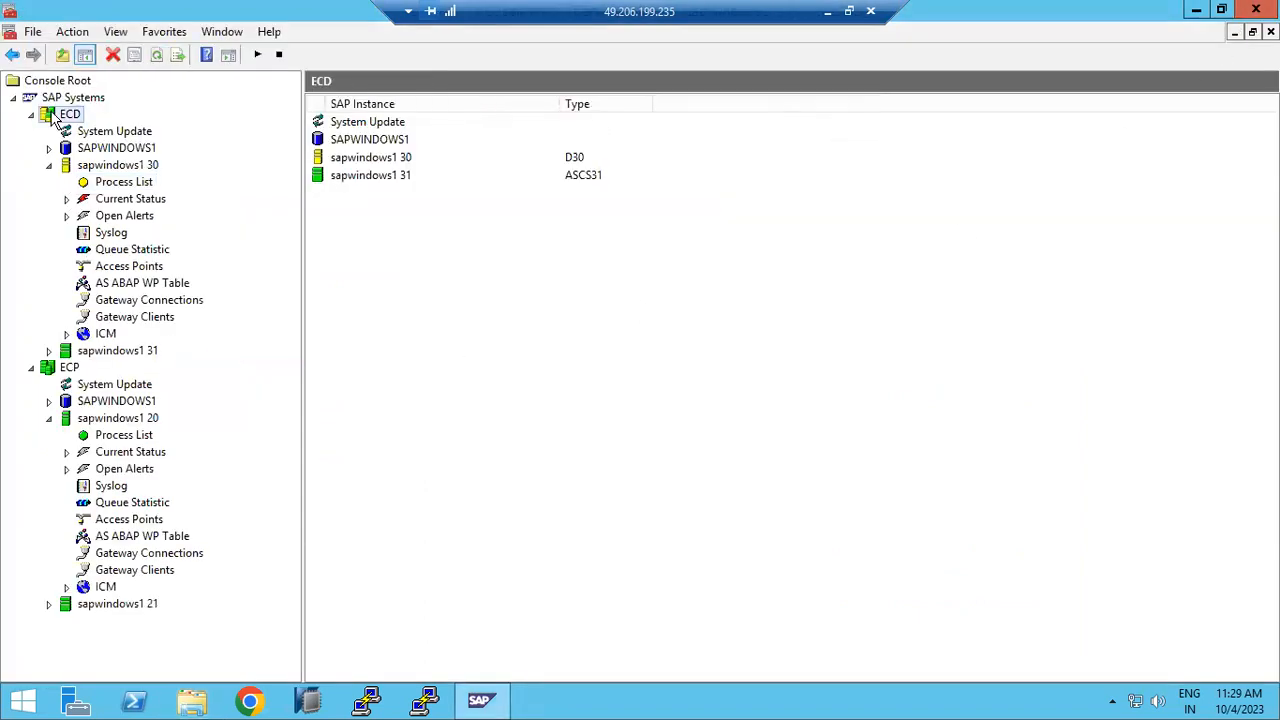
pyautogui.rightClick(52, 114)
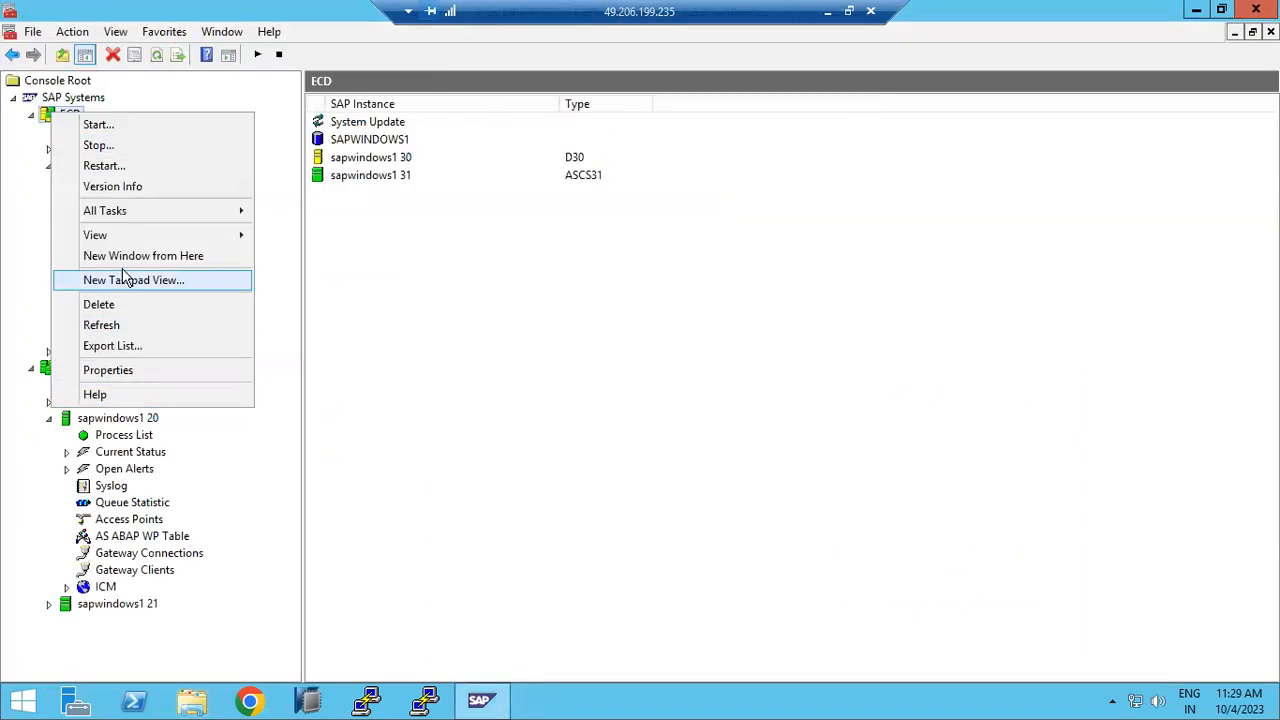
pyautogui.click(110, 166)
pyautogui.click(580, 558)
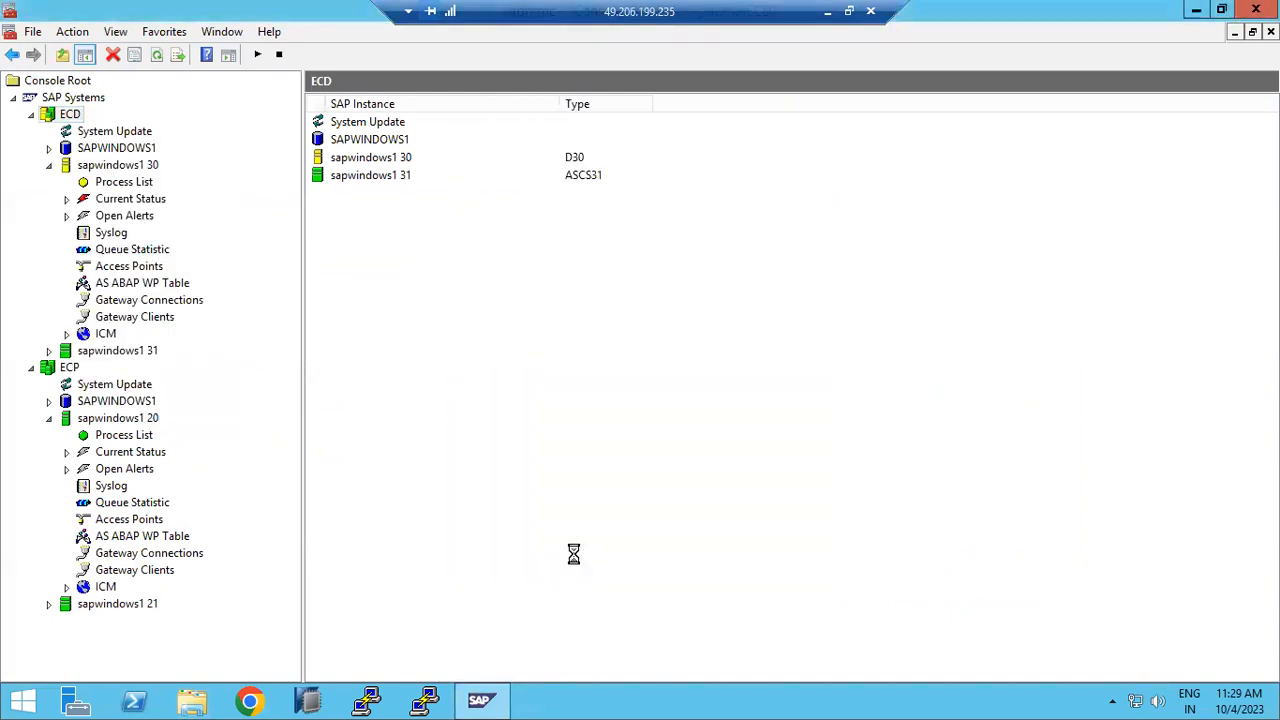
# Step: Show the desktop and bring up SAP Logon 770
pyautogui.rightClick(610, 704)
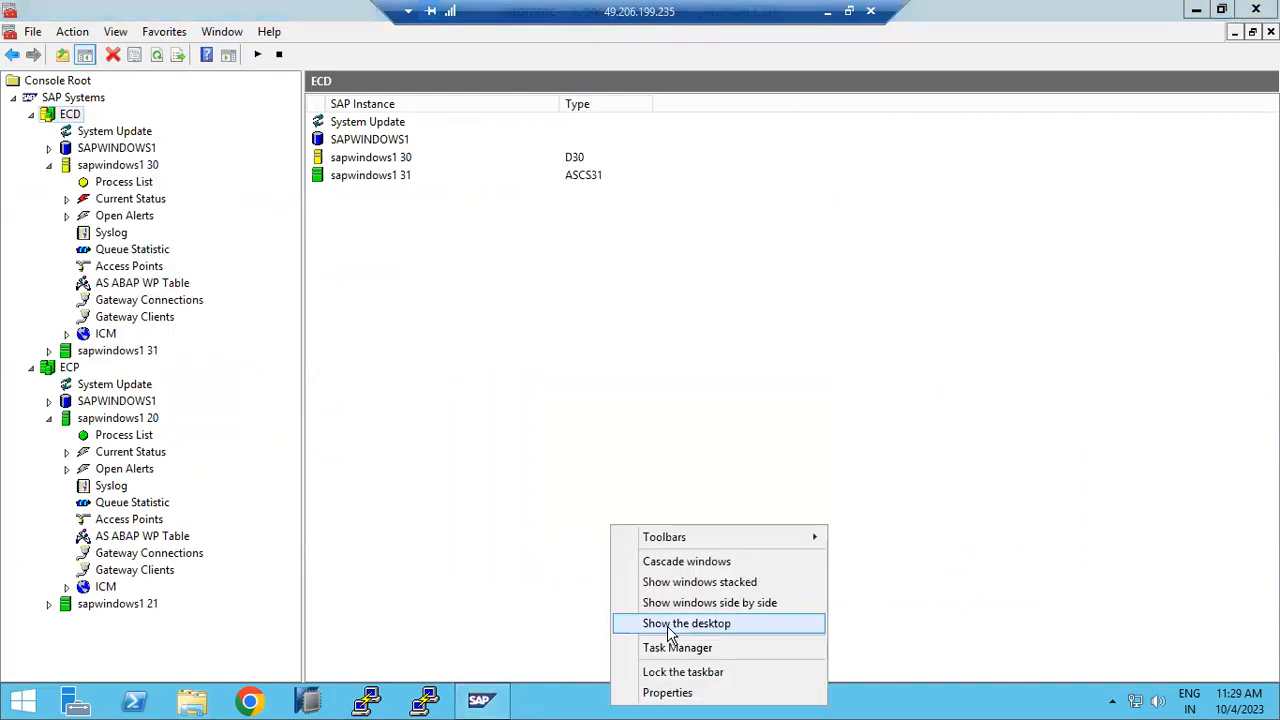
pyautogui.click(645, 623)
pyautogui.click(455, 337)
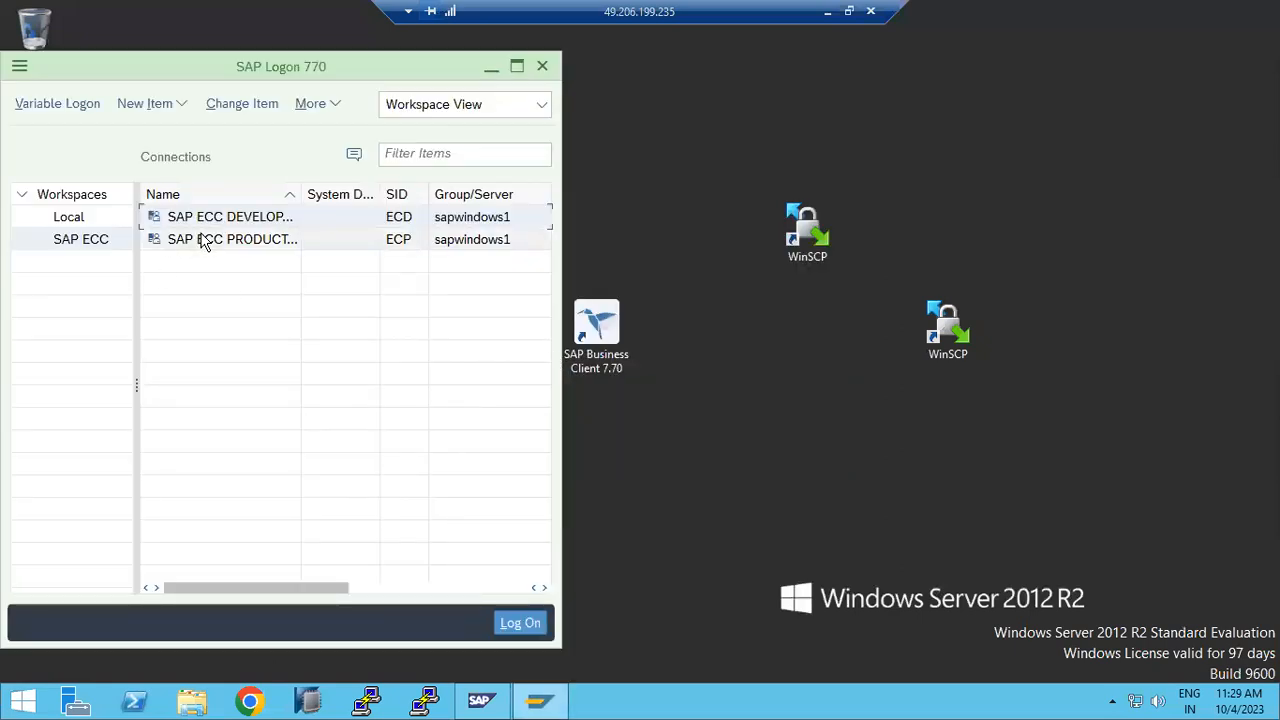
# Step: Log on to the SAP ECC production system, client 100, with the user's credentials
pyautogui.click(202, 240)
pyautogui.doubleClick(204, 240)
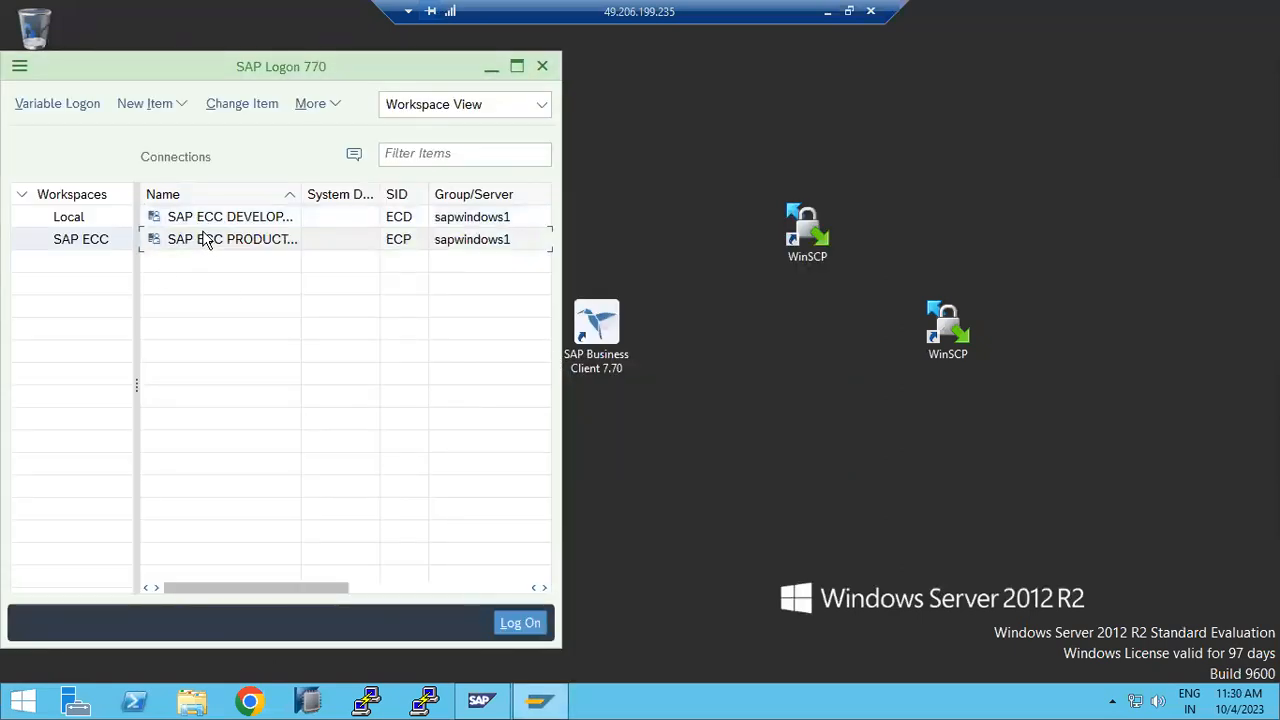
pyautogui.write('basis')
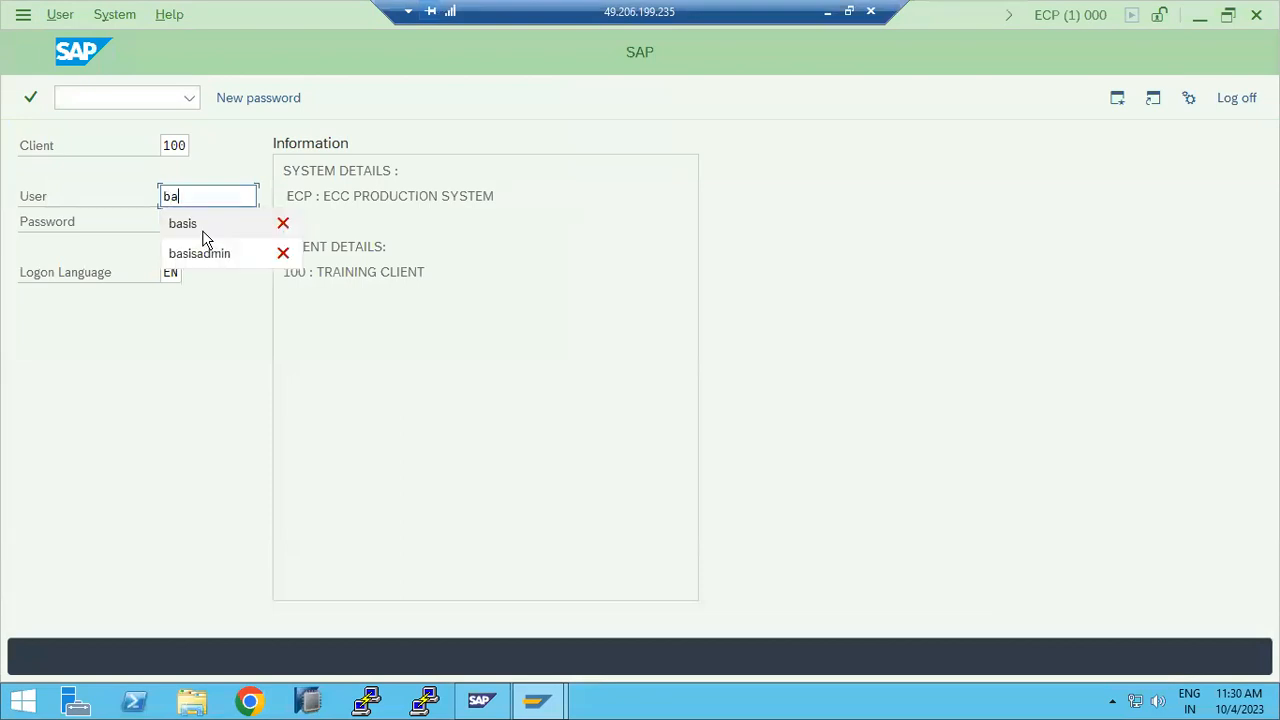
pyautogui.press('Tab')
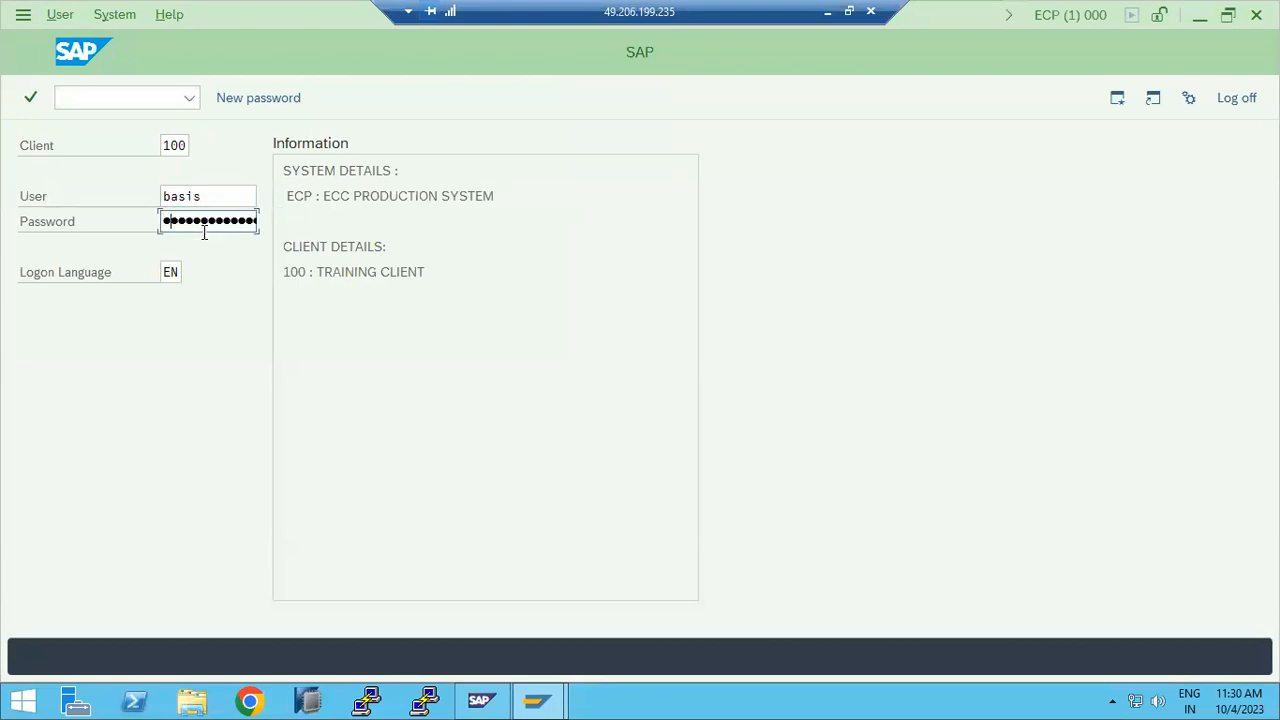
pyautogui.press('Return')
# Step: Check the 15 work processes in SM50, then return to Easy Access
pyautogui.write('sm50')
pyautogui.press('Return')
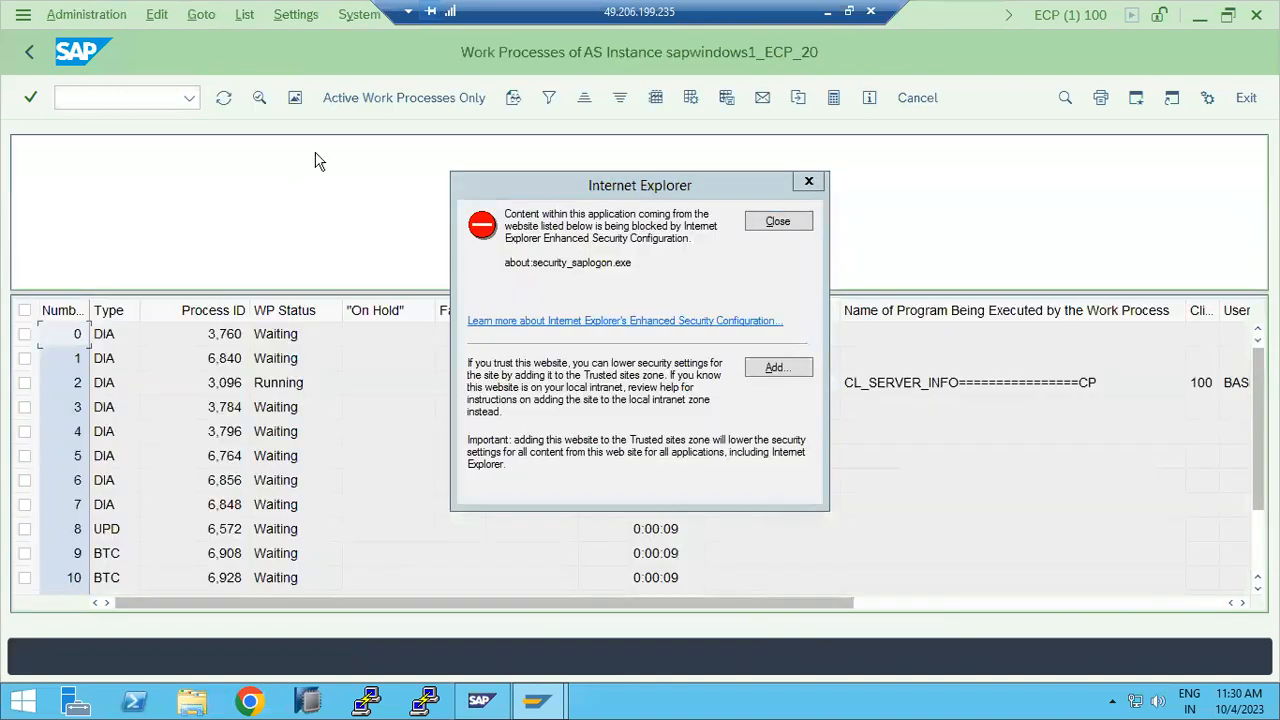
pyautogui.click(778, 222)
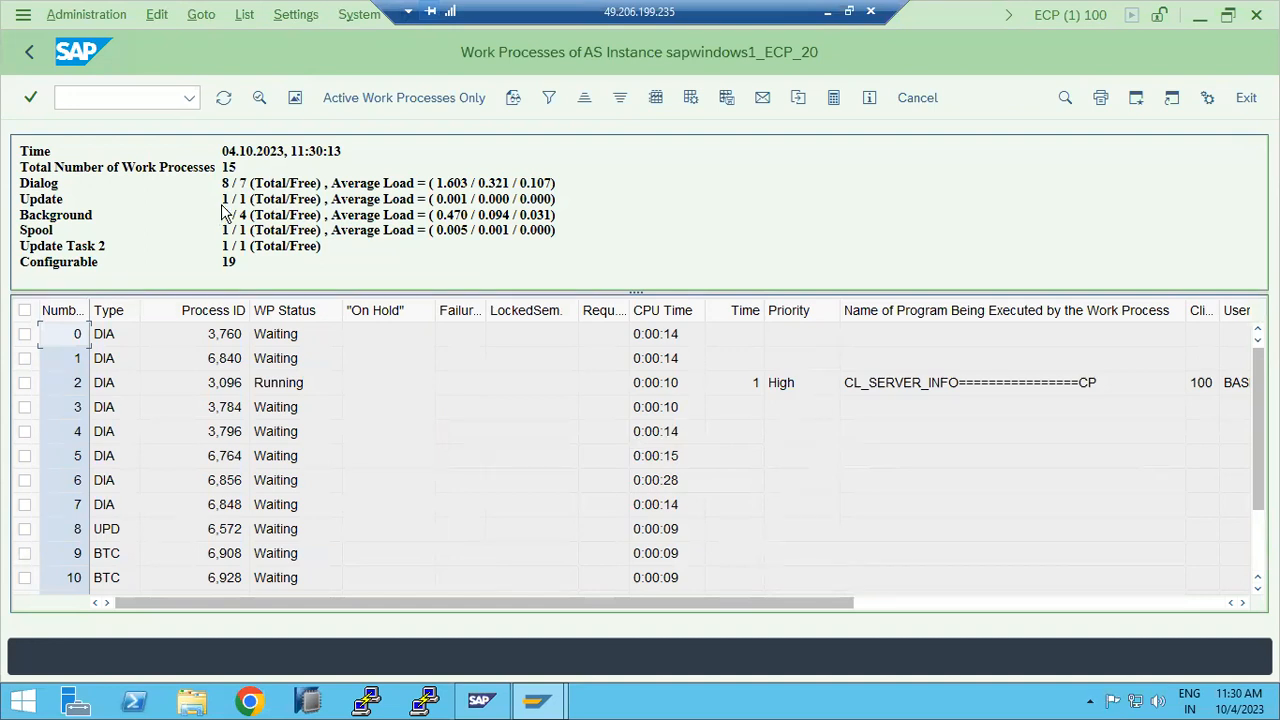
pyautogui.click(29, 50)
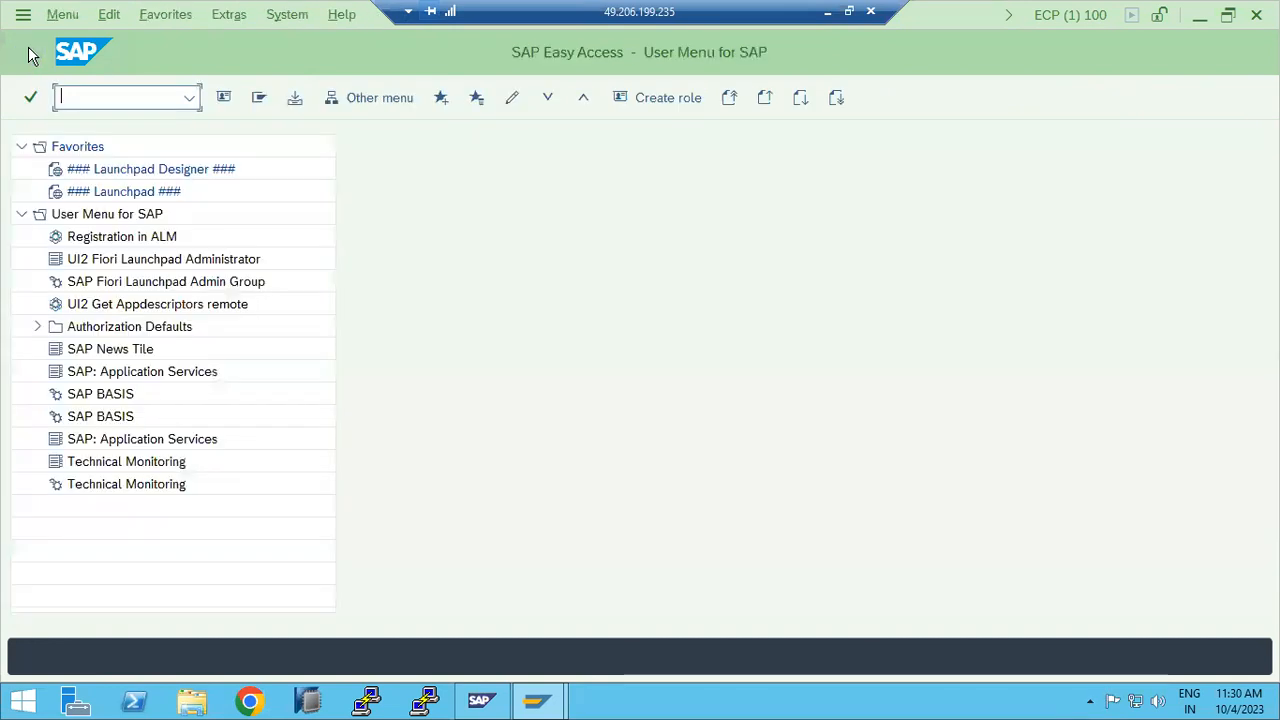
# Step: Open profile ECP_D20_SAPWINDOWS1 in RZ10 with extended maintenance for editing
pyautogui.write('rz10')
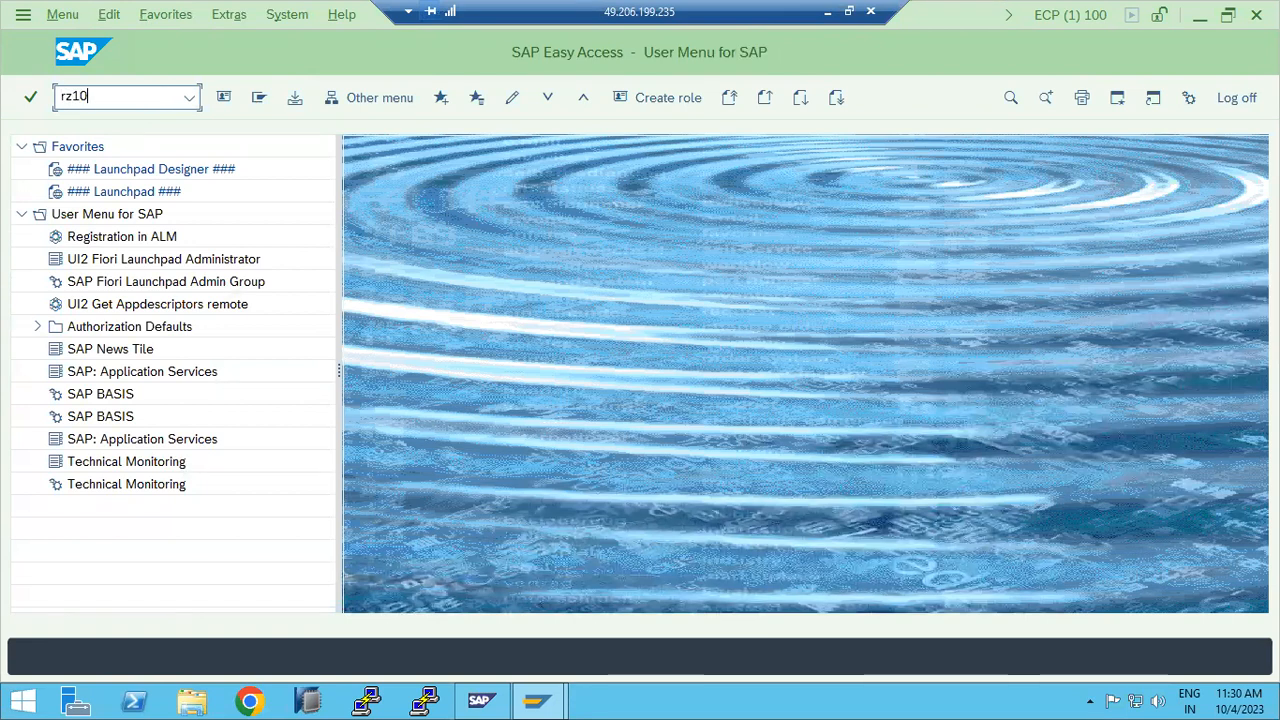
pyautogui.press('Return')
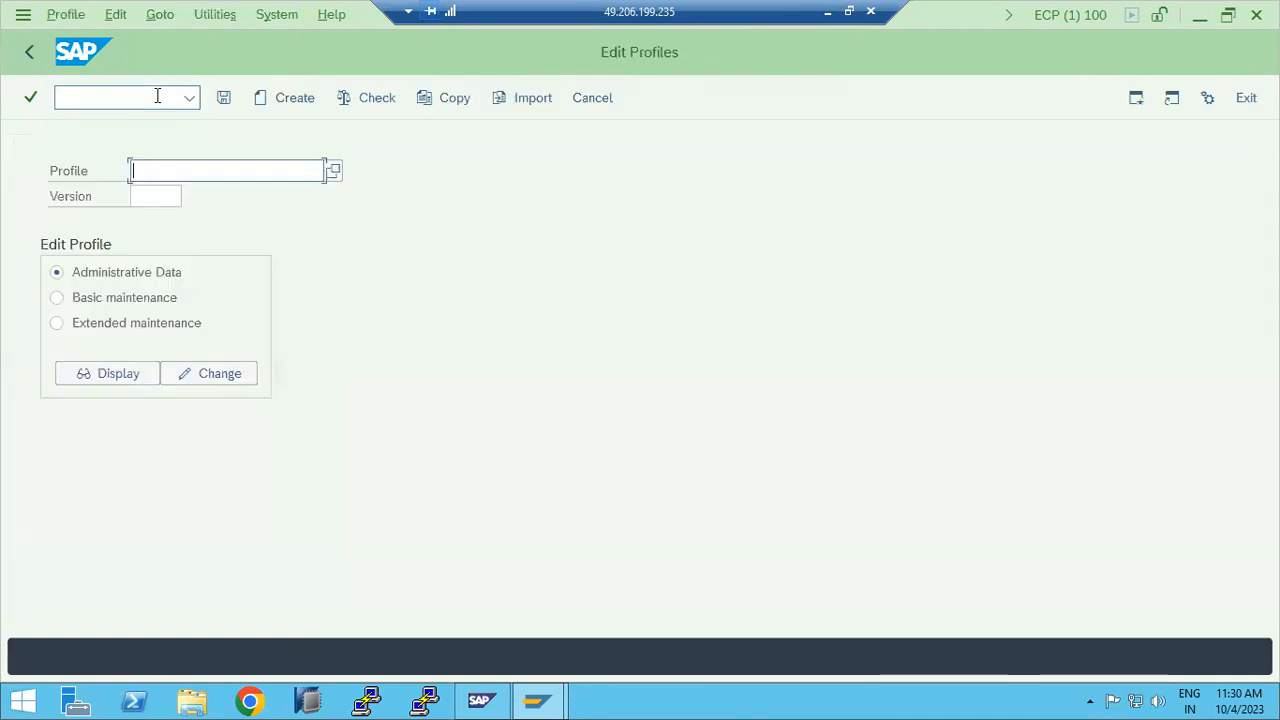
pyautogui.click(336, 168)
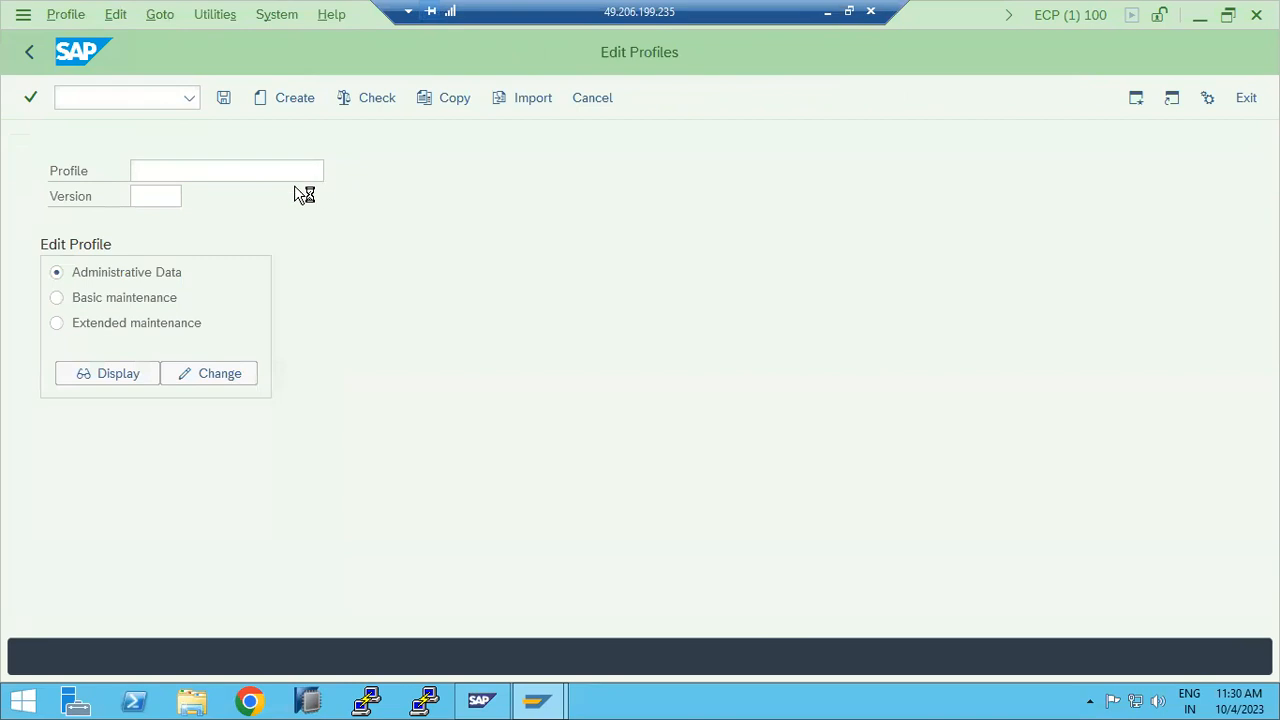
pyautogui.doubleClick(98, 214)
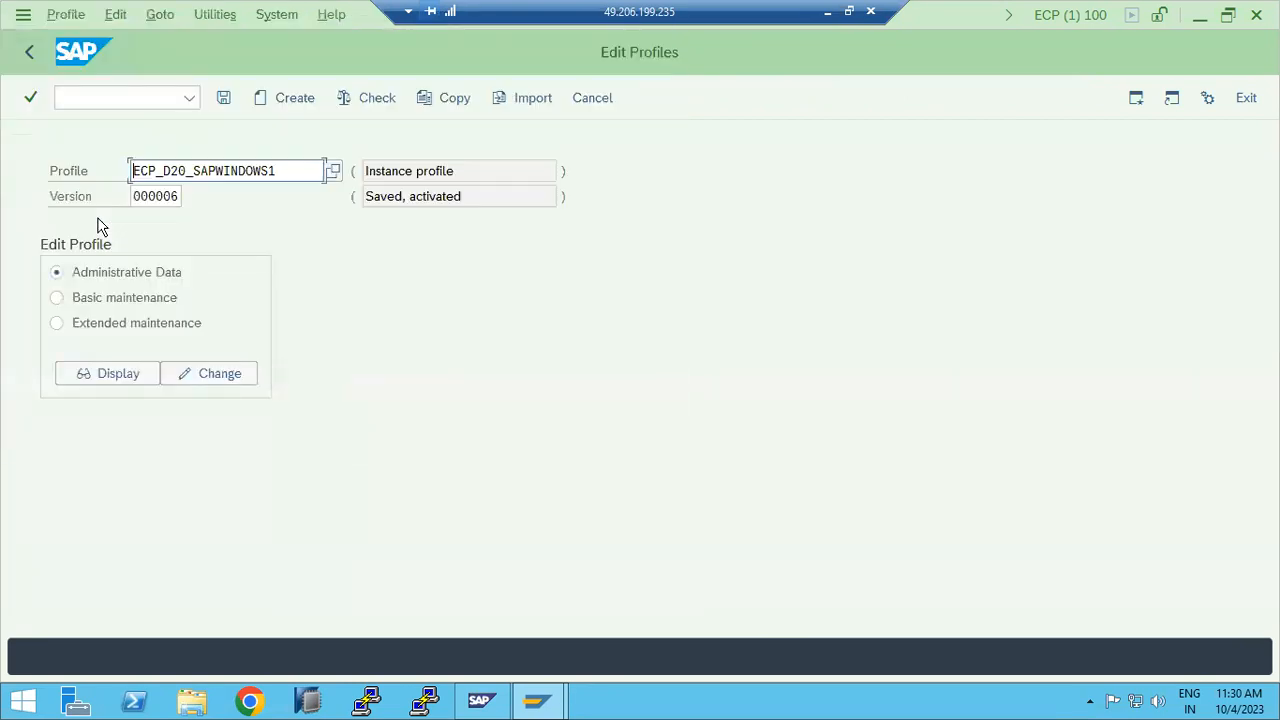
pyautogui.click(94, 326)
pyautogui.click(194, 381)
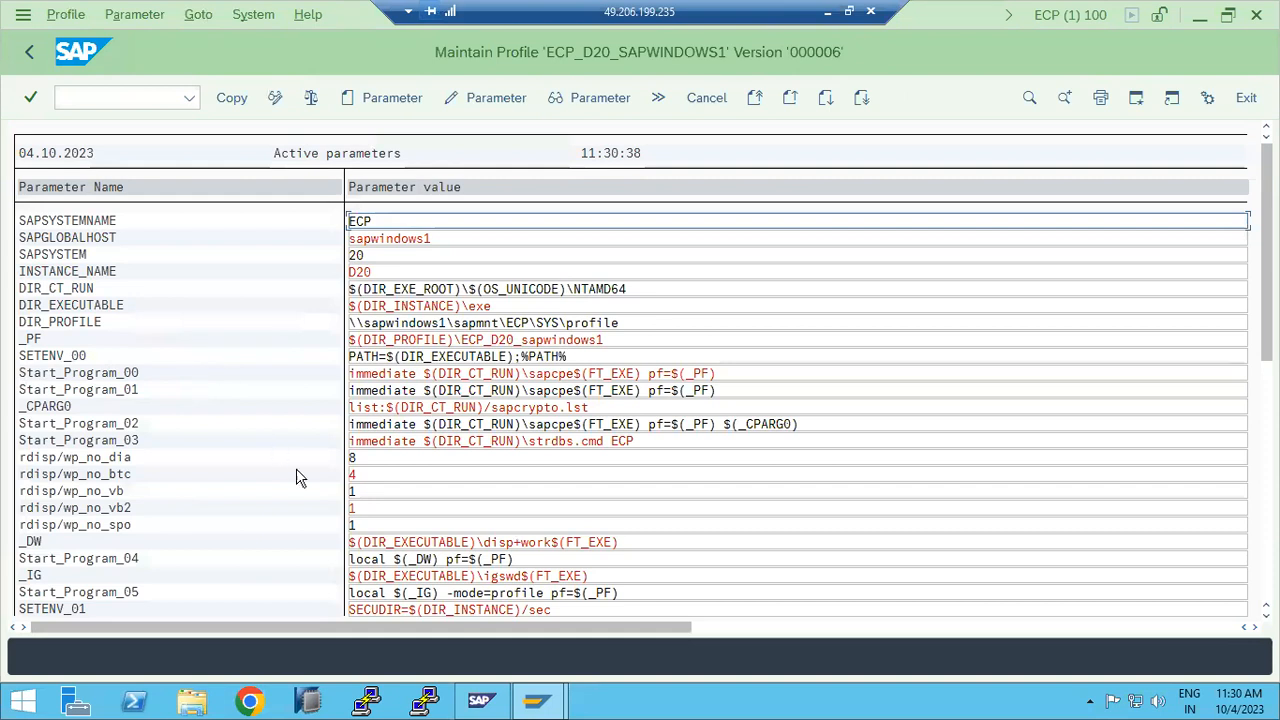
# Step: Check rdisp/wp_no_dia, change rdisp/wp_no_btc to 1, and review the remaining parameters
pyautogui.click(362, 458)
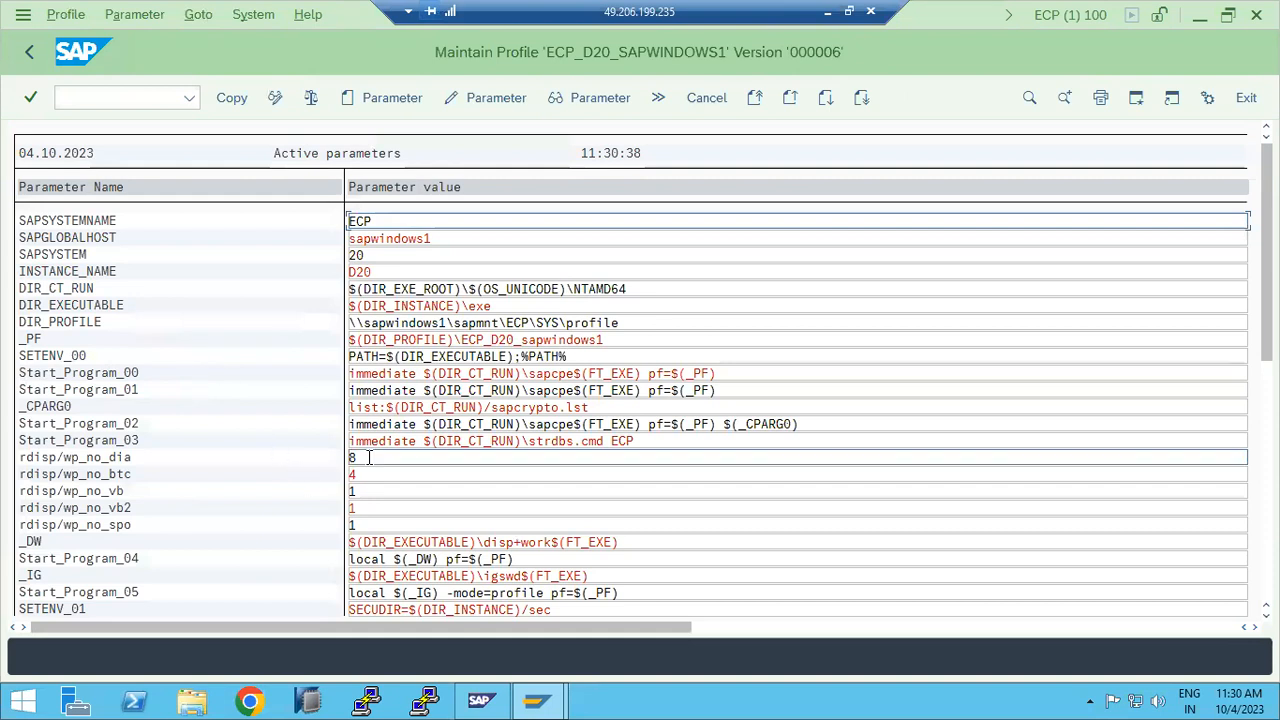
pyautogui.click(363, 474)
pyautogui.press('BackSpace')
pyautogui.write('1')
pyautogui.scroll(-1, 370, 465)
pyautogui.scroll(-11, 370, 465)
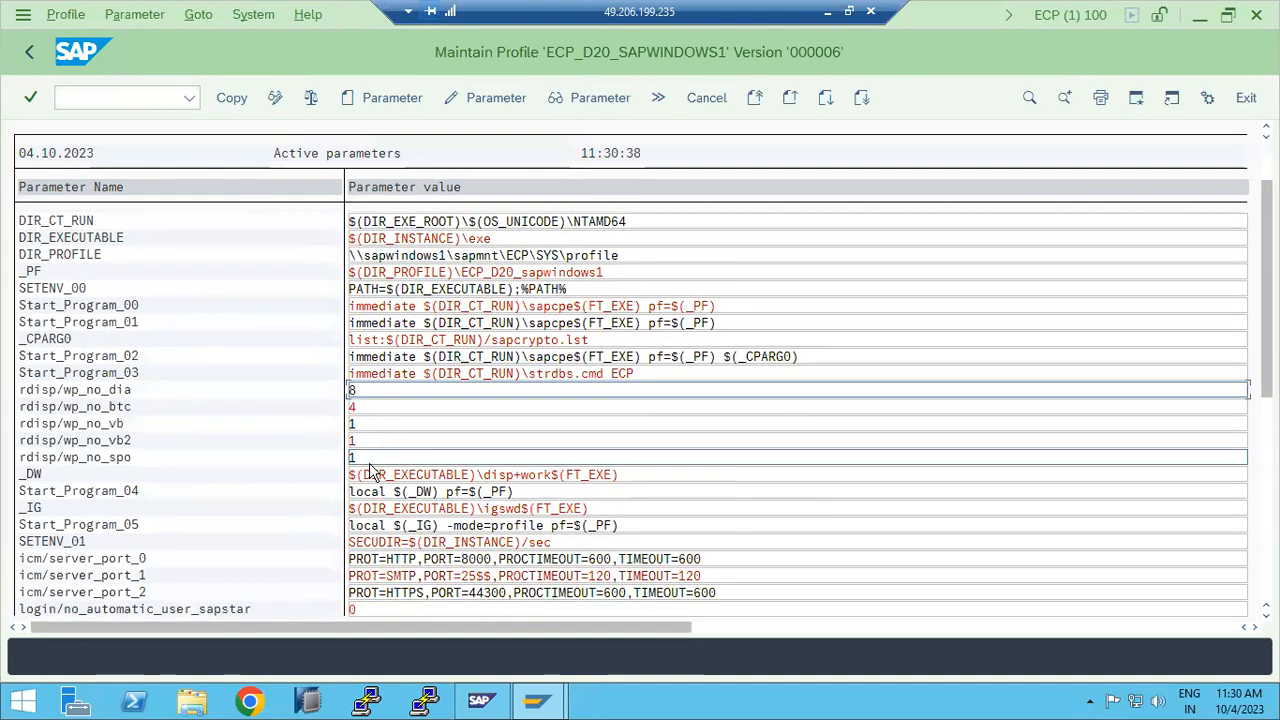
pyautogui.scroll(-8, 375, 472)
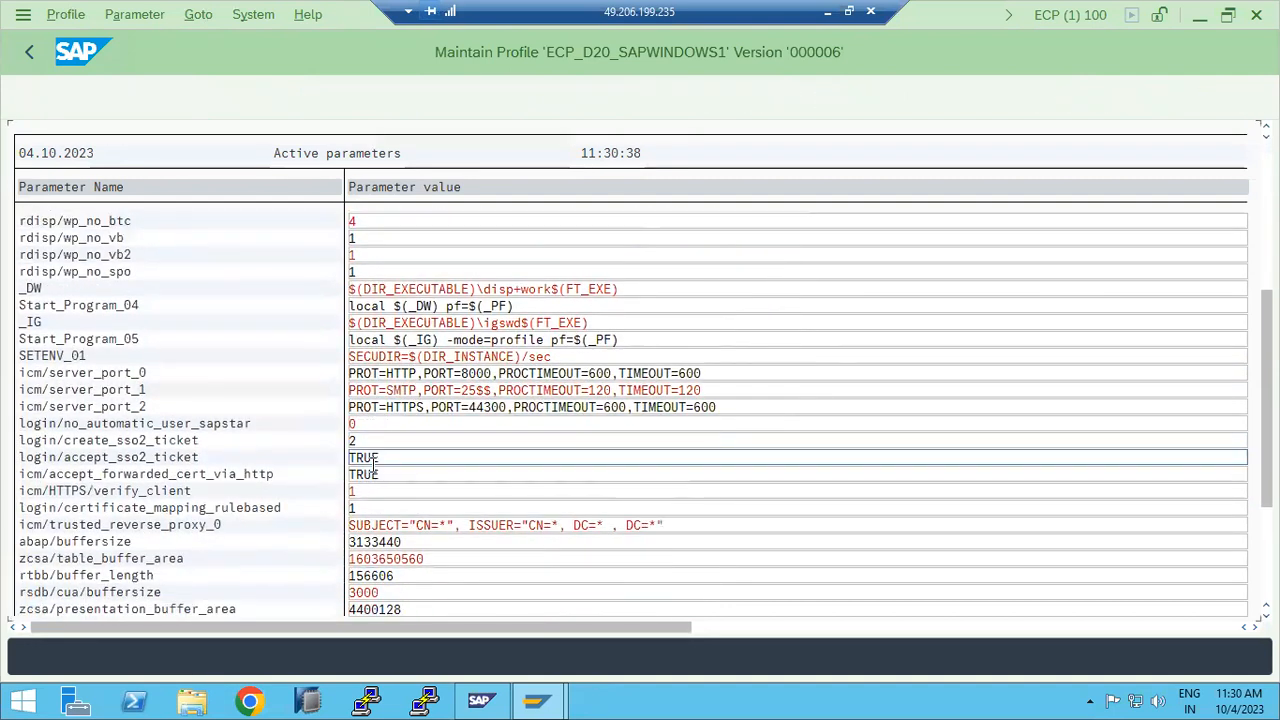
pyautogui.scroll(-7, 373, 471)
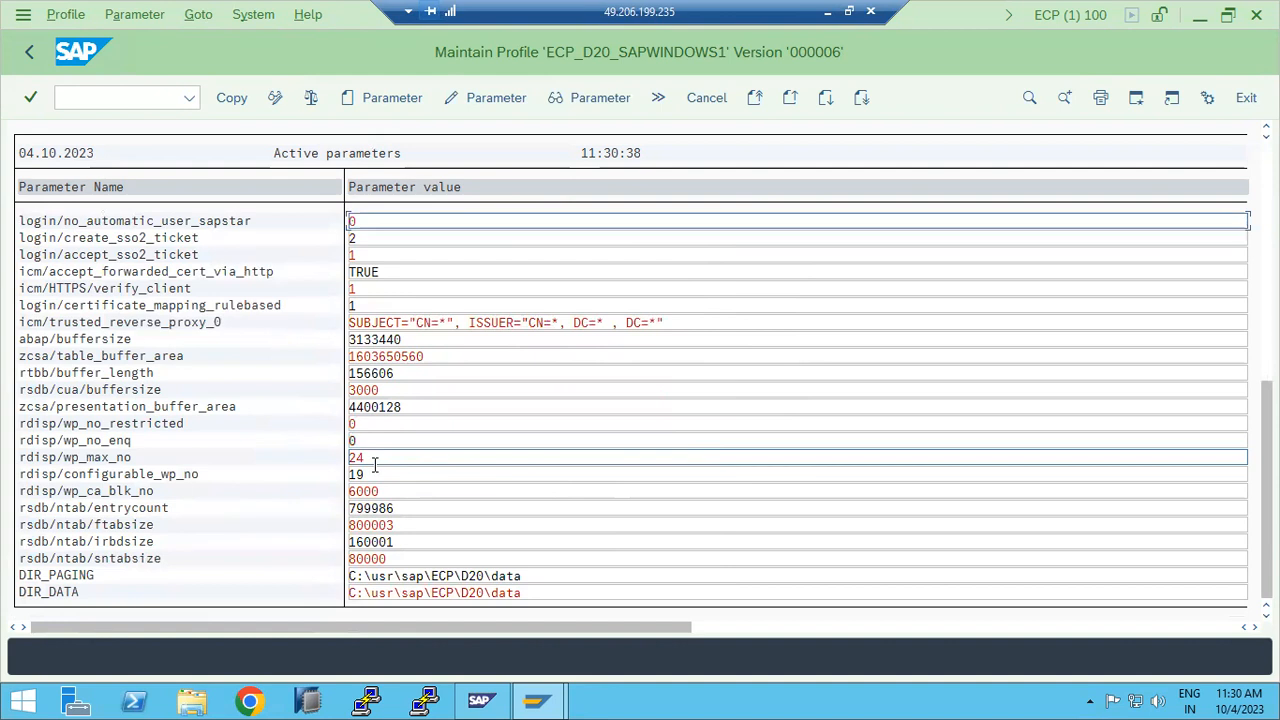
pyautogui.click(29, 52)
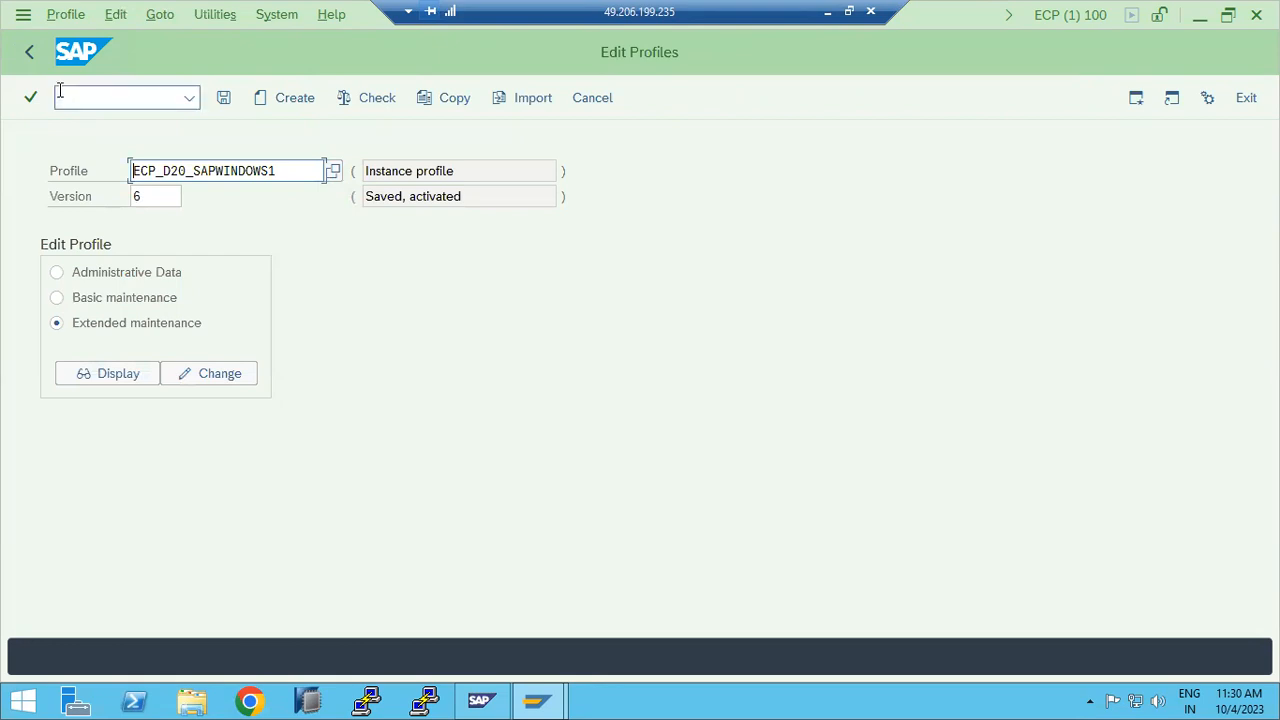
# Step: Confirm login/no_automatic_user_sapstar shows active value 0, then go back to Easy Access
pyautogui.click(120, 371)
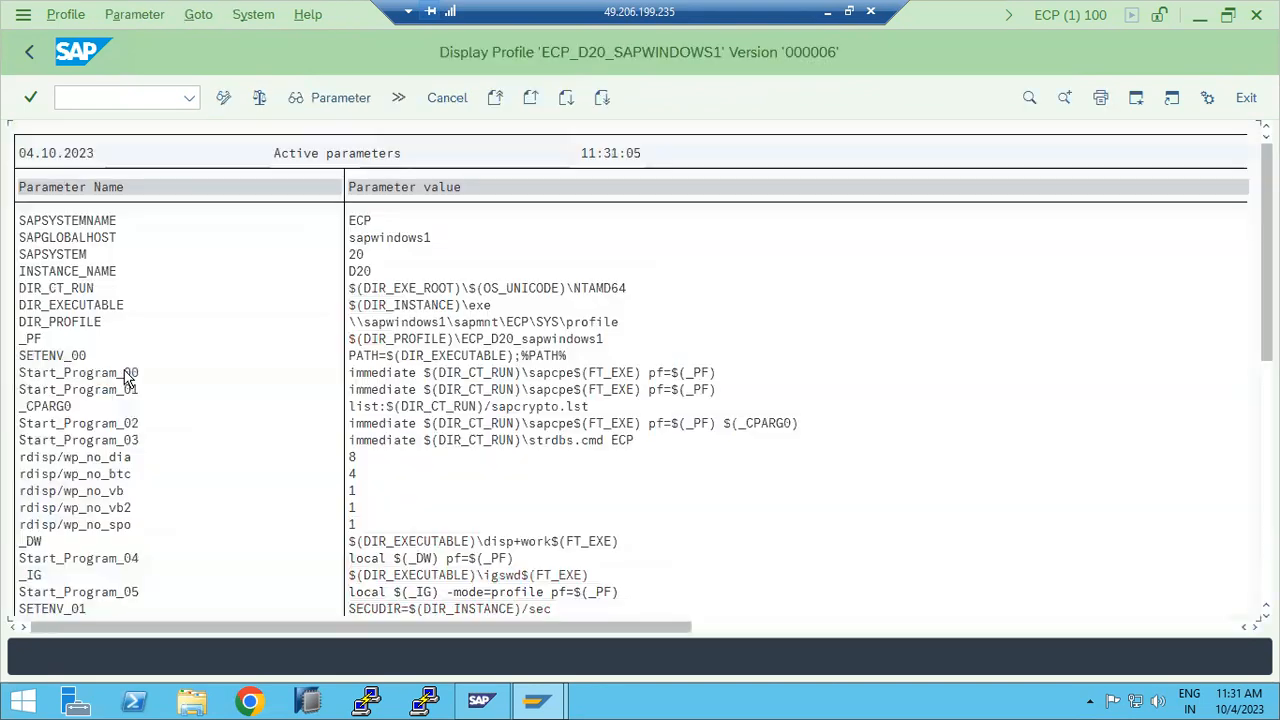
pyautogui.scroll(-2, 175, 549)
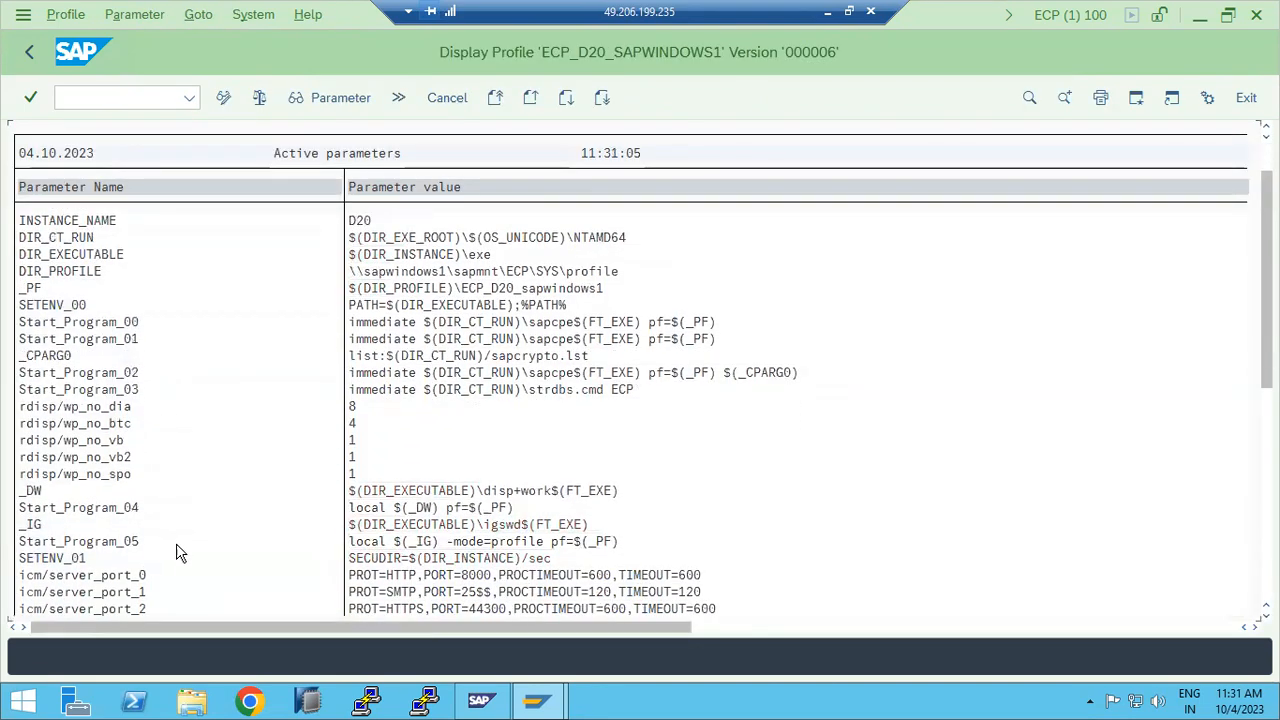
pyautogui.scroll(-5, 615, 555)
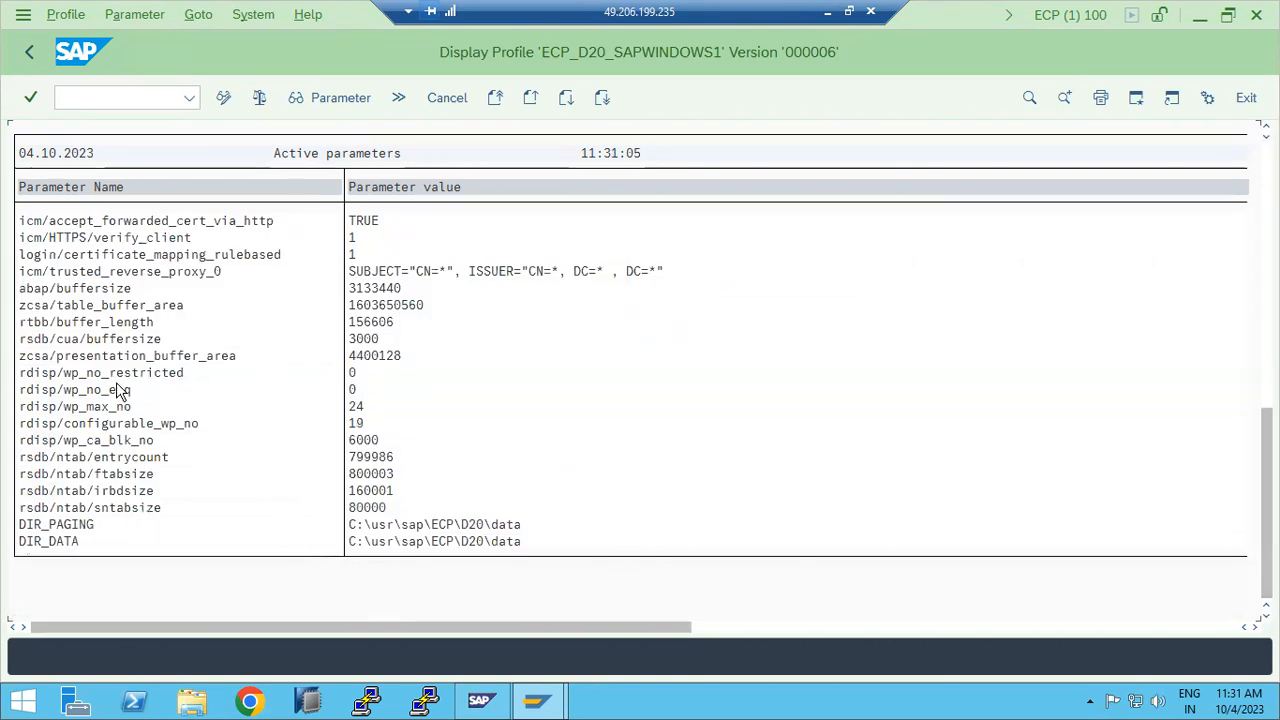
pyautogui.scroll(1, 137, 406)
pyautogui.scroll(1, 137, 406)
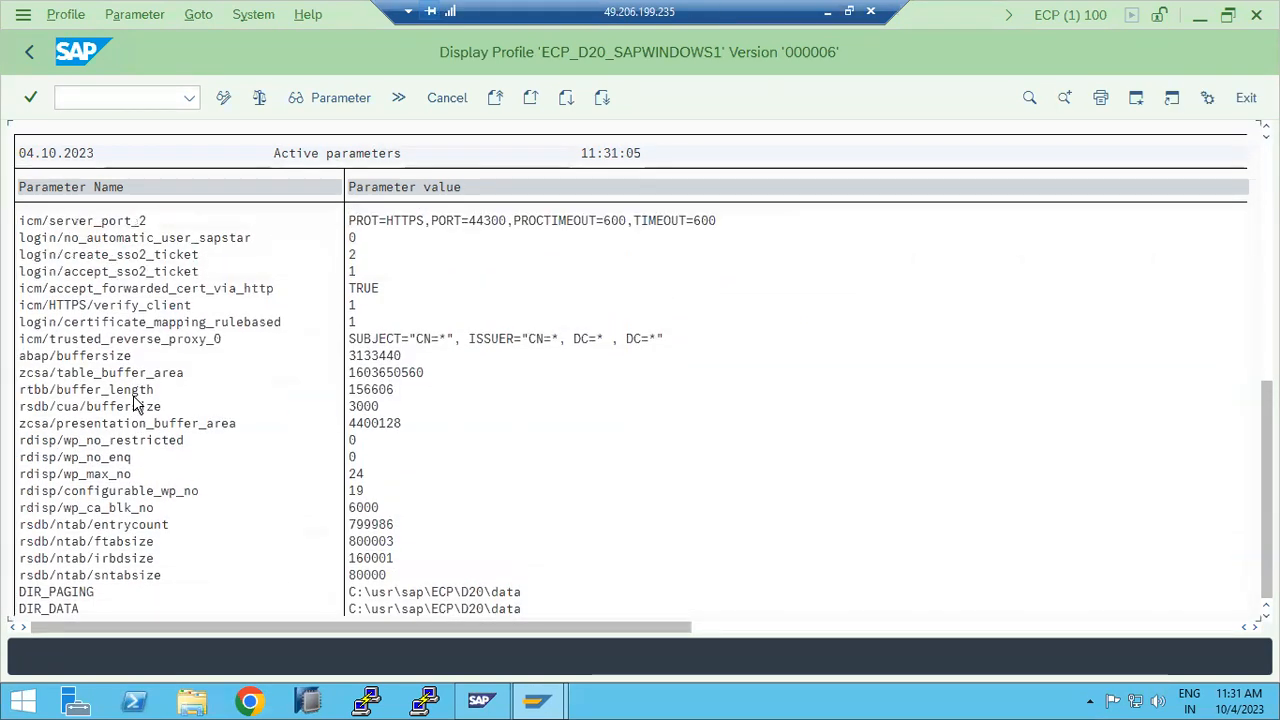
pyautogui.scroll(1, 110, 310)
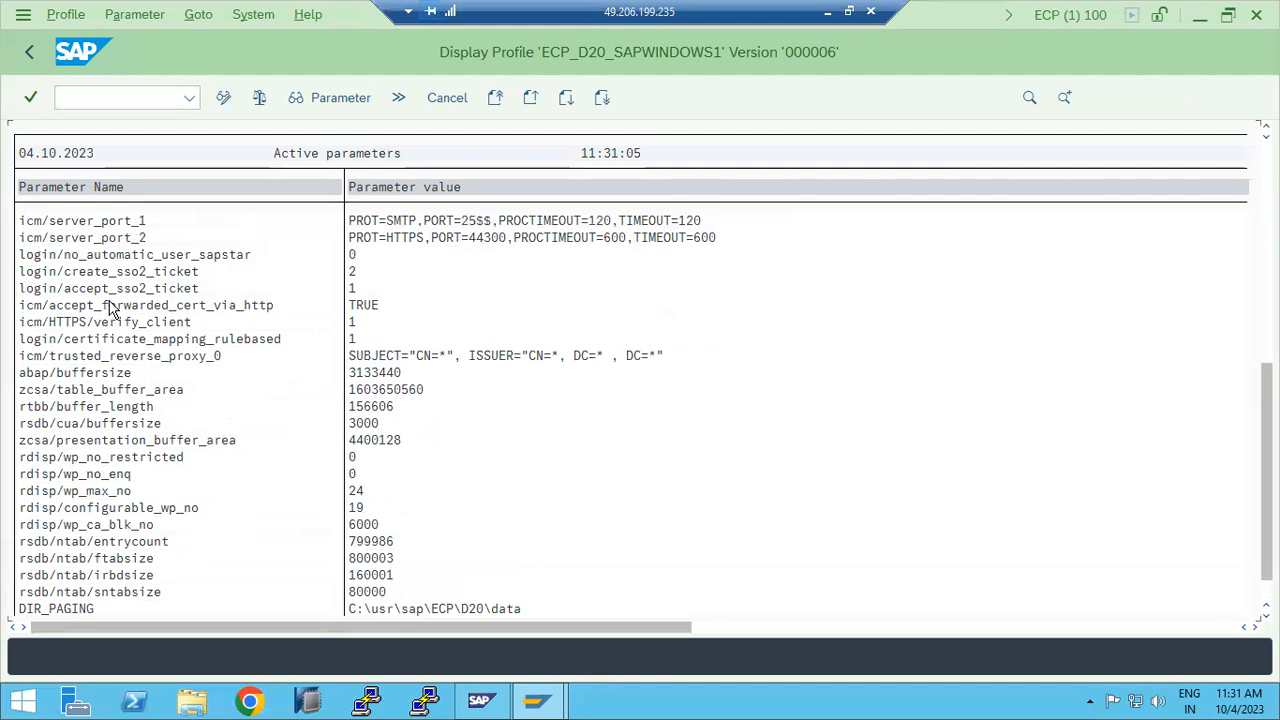
pyautogui.scroll(1, 115, 305)
pyautogui.doubleClick(177, 272)
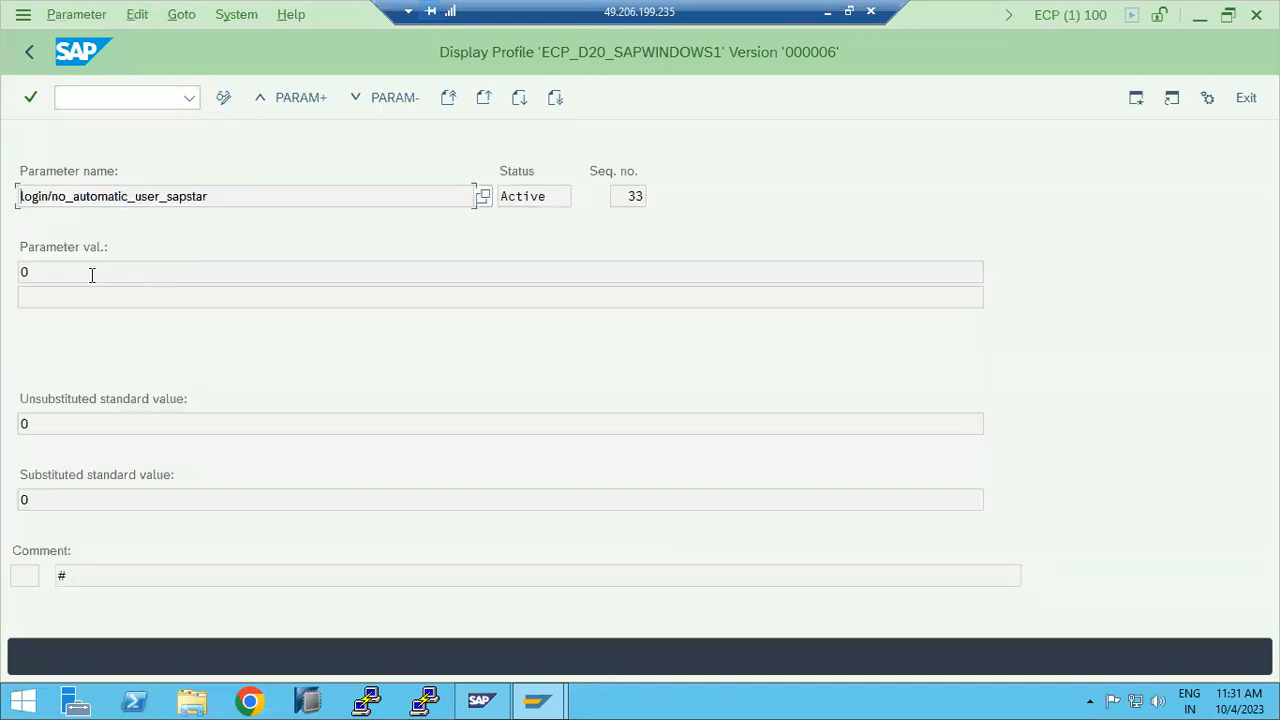
pyautogui.moveTo(22, 196); pyautogui.dragTo(249, 200)
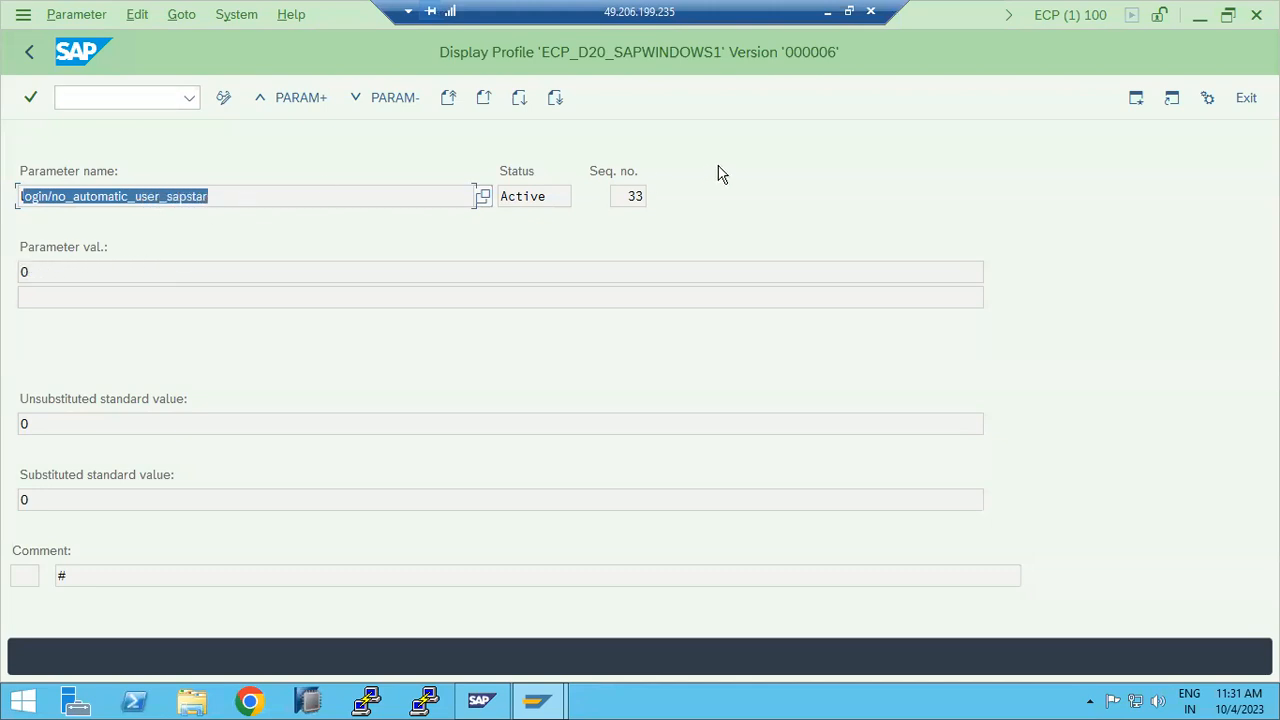
pyautogui.click(30, 53)
pyautogui.click(31, 54)
pyautogui.click(32, 54)
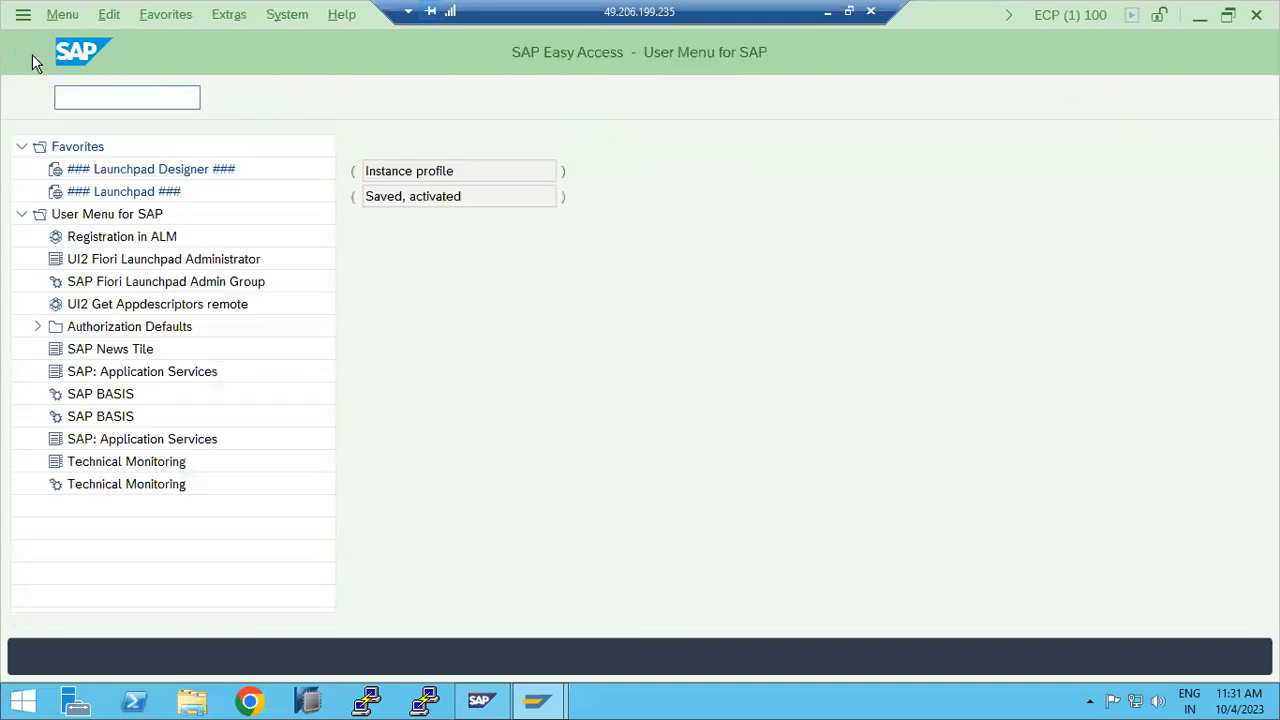
# Step: Display the process list of ECD instance sapwindows1 30 in SAP Management Console
pyautogui.moveTo(536, 697)
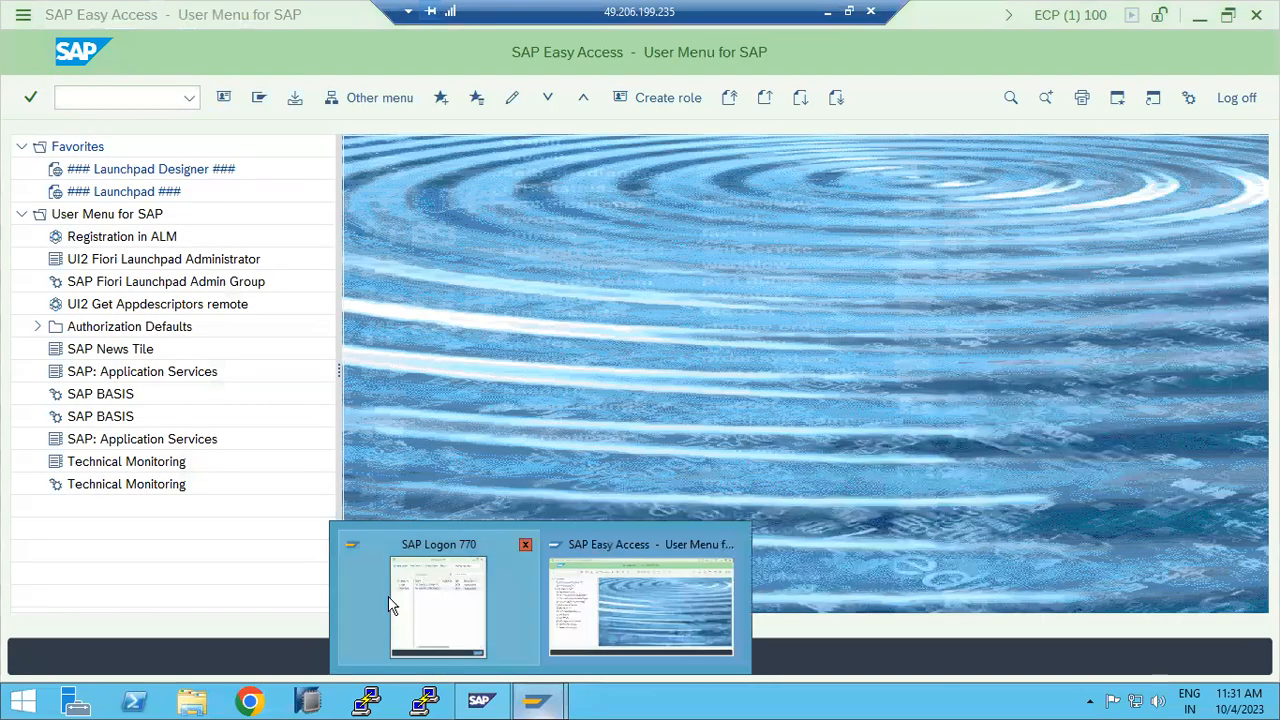
pyautogui.click(455, 614)
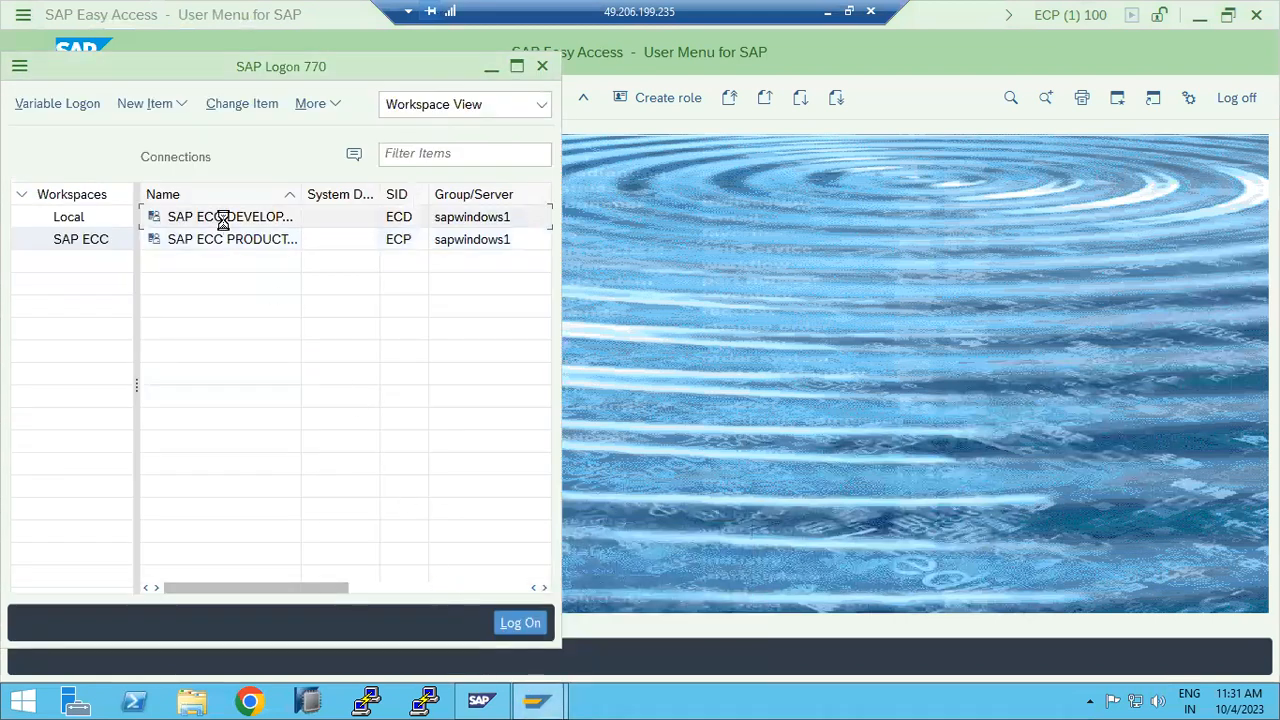
pyautogui.moveTo(480, 697)
pyautogui.click(430, 624)
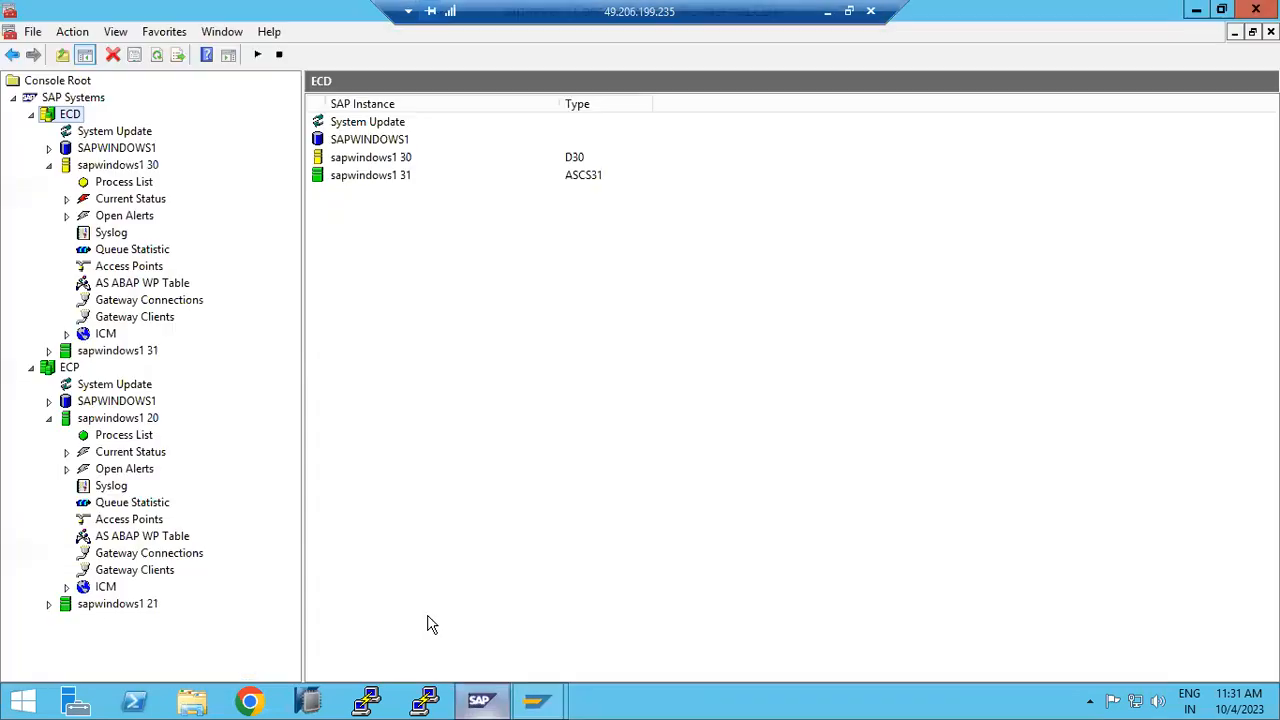
pyautogui.click(110, 181)
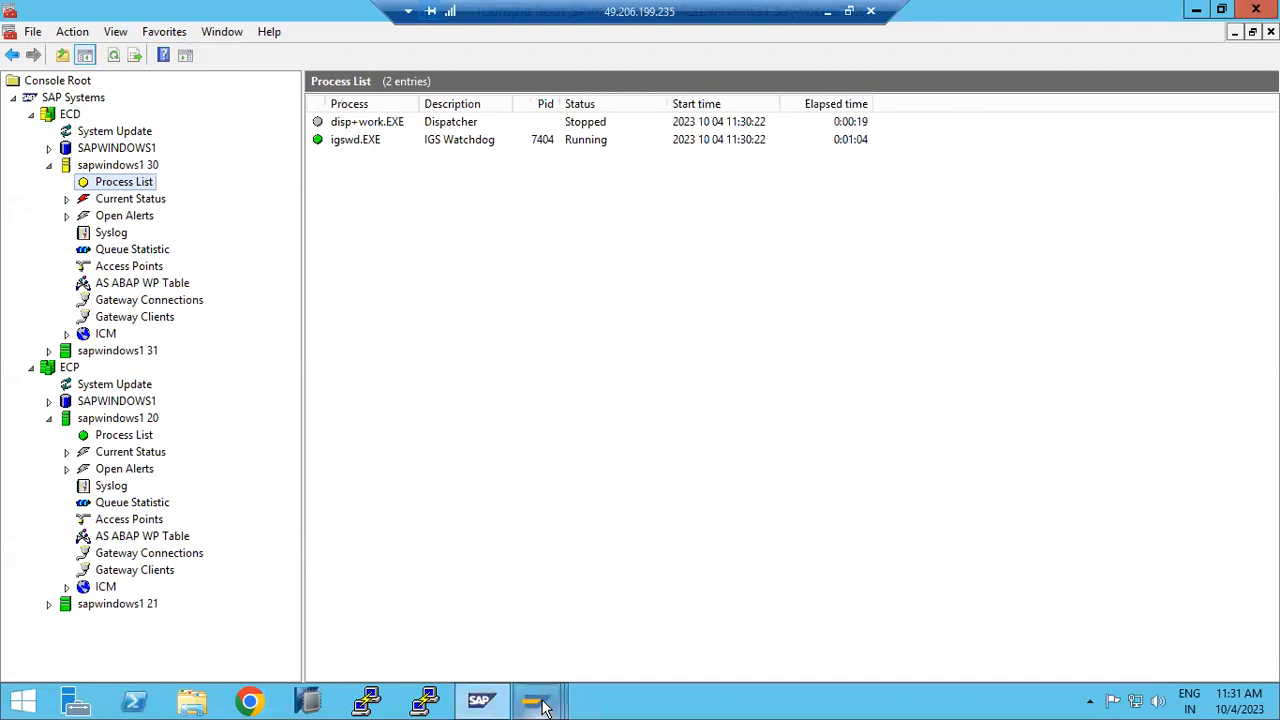
# Step: Decline details on the connection-refused error and bring SAP Logon forward
pyautogui.moveTo(536, 700)
pyautogui.click(726, 570)
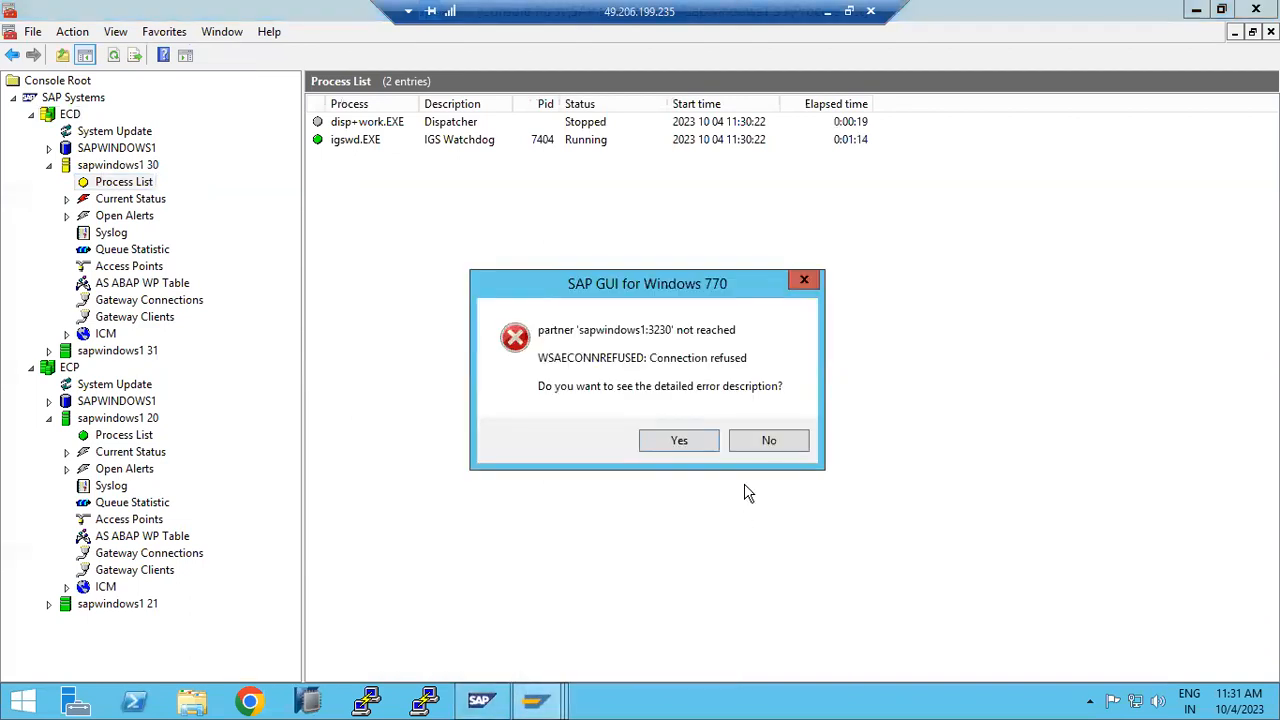
pyautogui.click(742, 438)
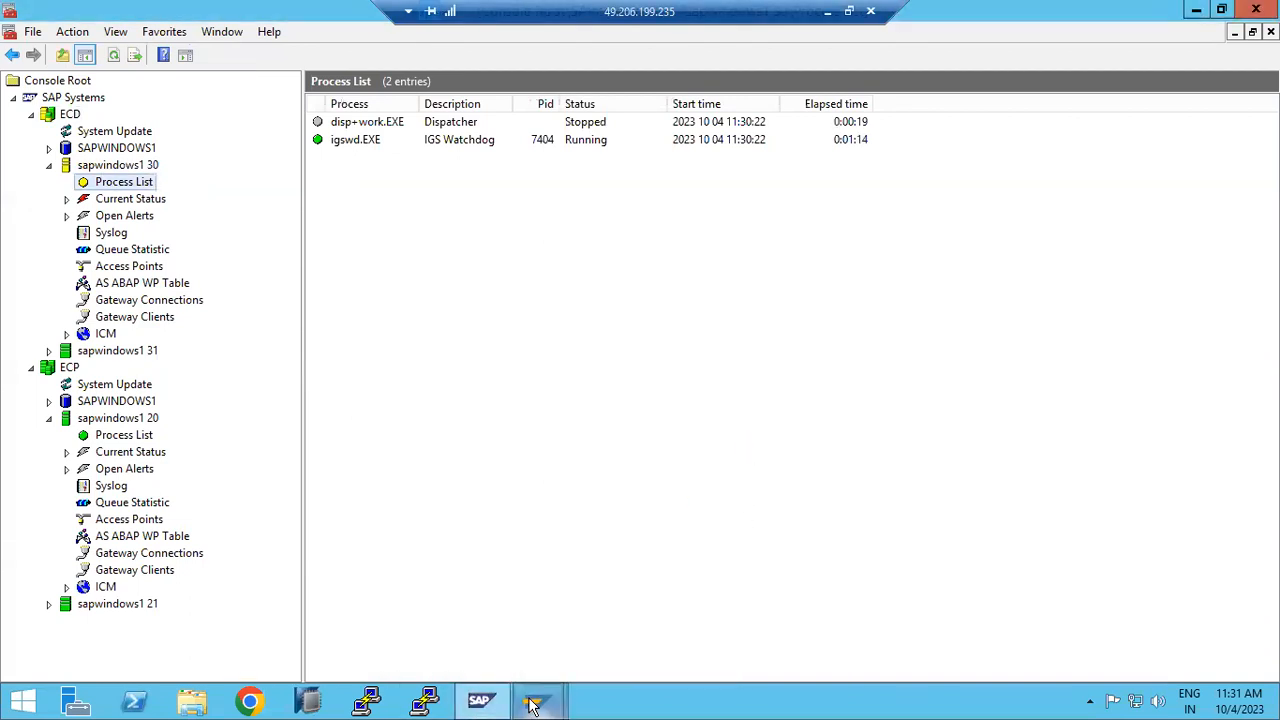
pyautogui.moveTo(478, 703)
pyautogui.click(427, 588)
# Step: Log on to ECC Production client 150 as user SAP*
pyautogui.click(230, 242)
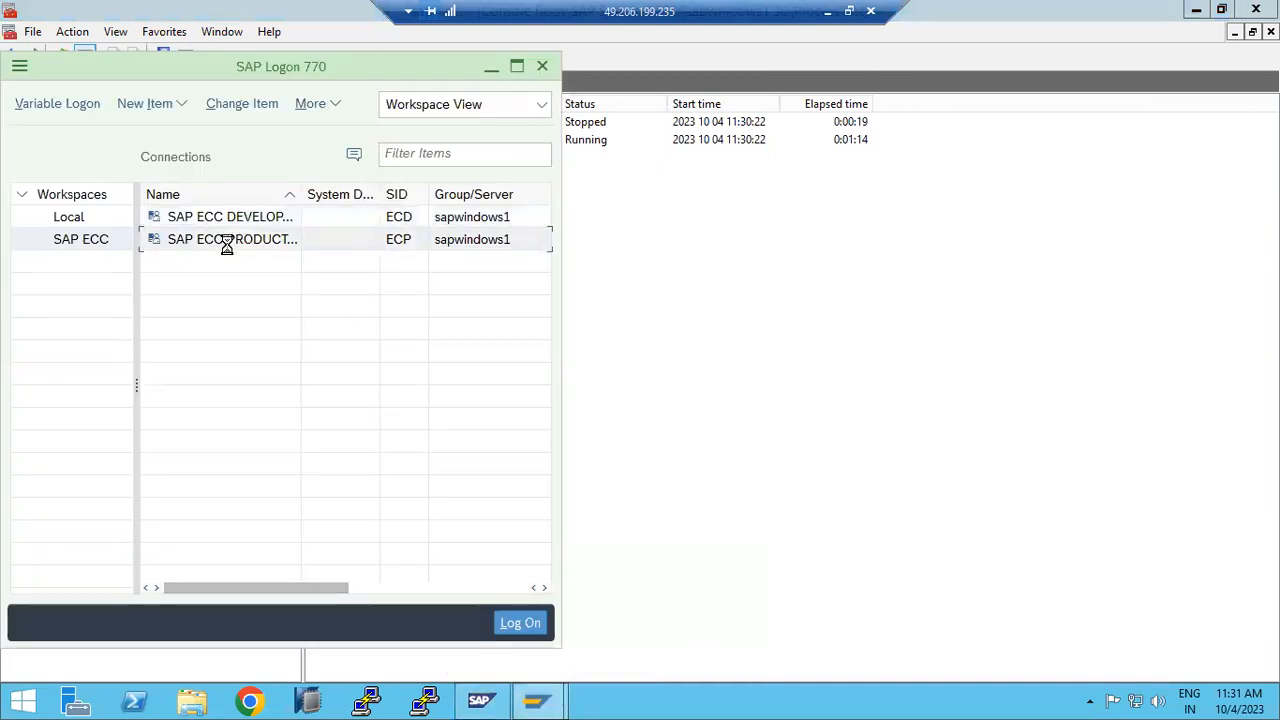
pyautogui.doubleClick(230, 242)
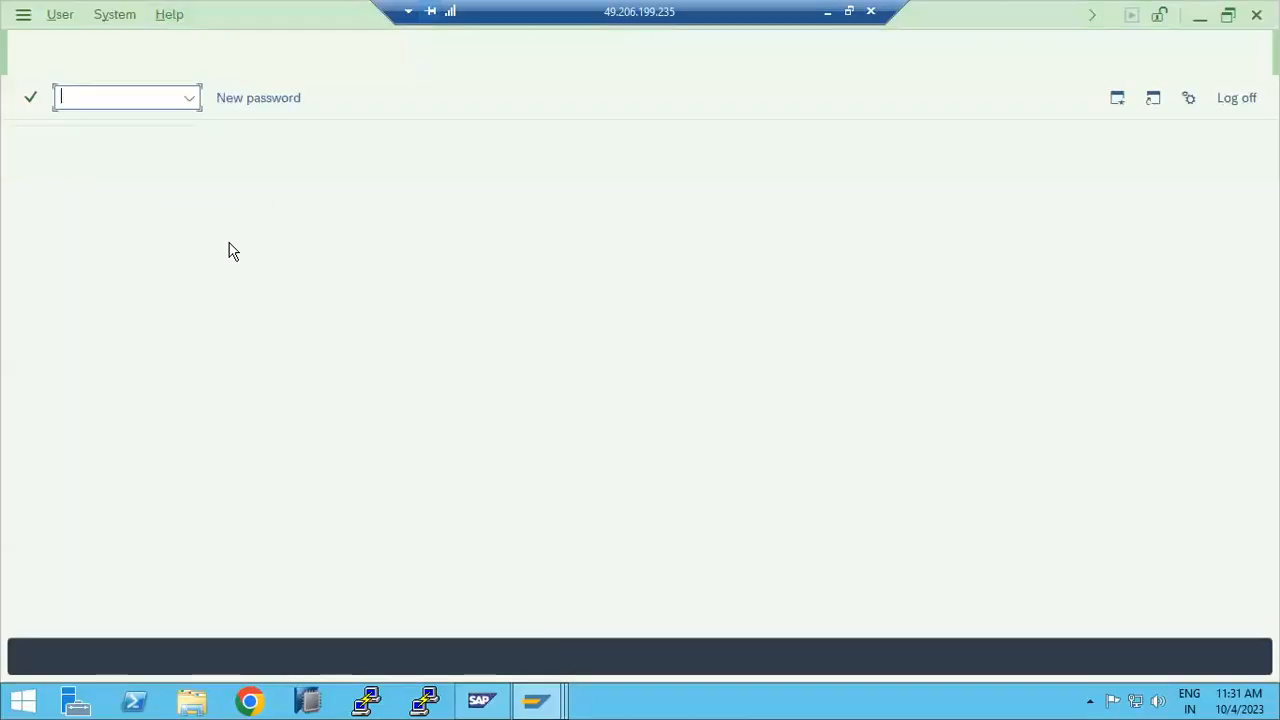
pyautogui.click(185, 145)
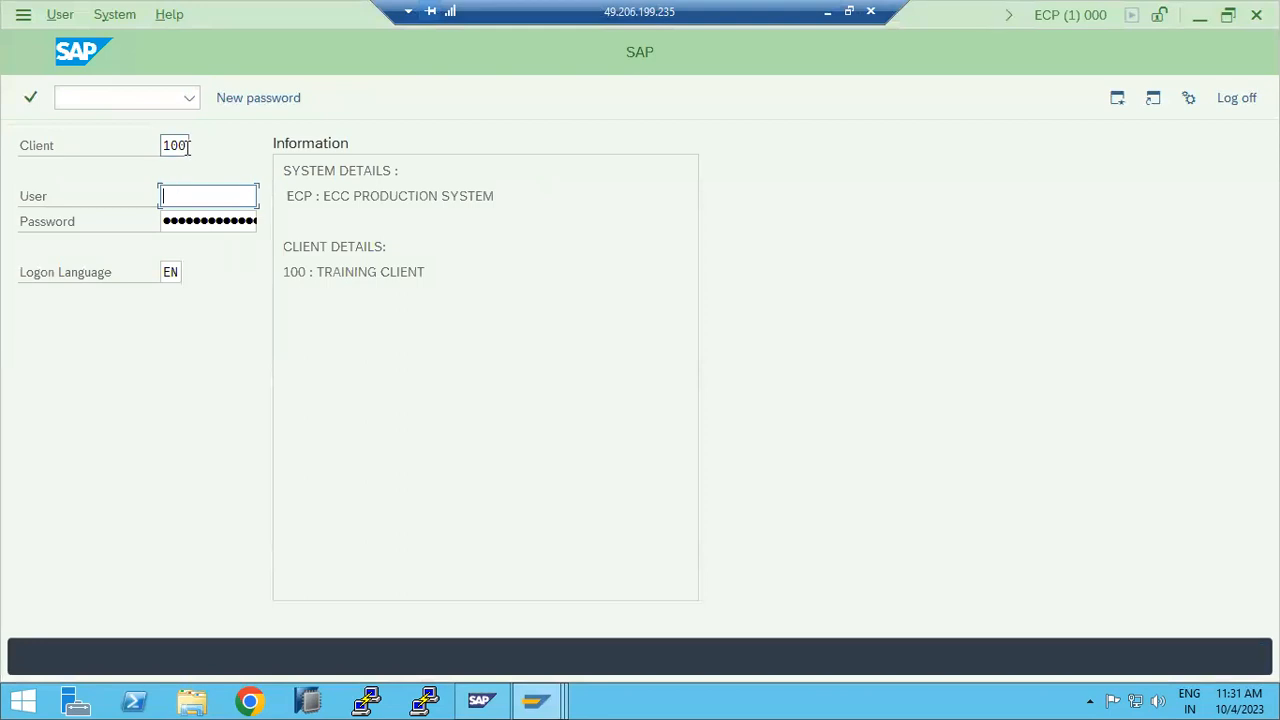
pyautogui.doubleClick(185, 145)
pyautogui.write('150')
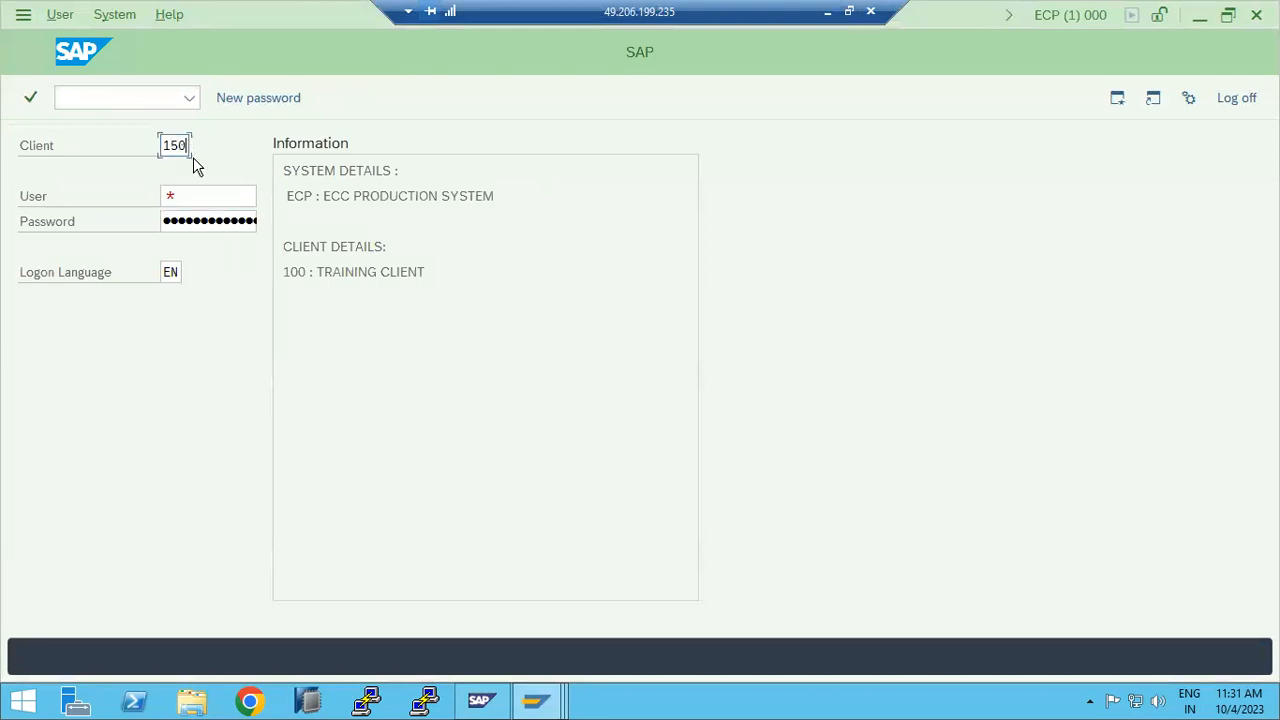
pyautogui.click(201, 195)
pyautogui.write('sap*')
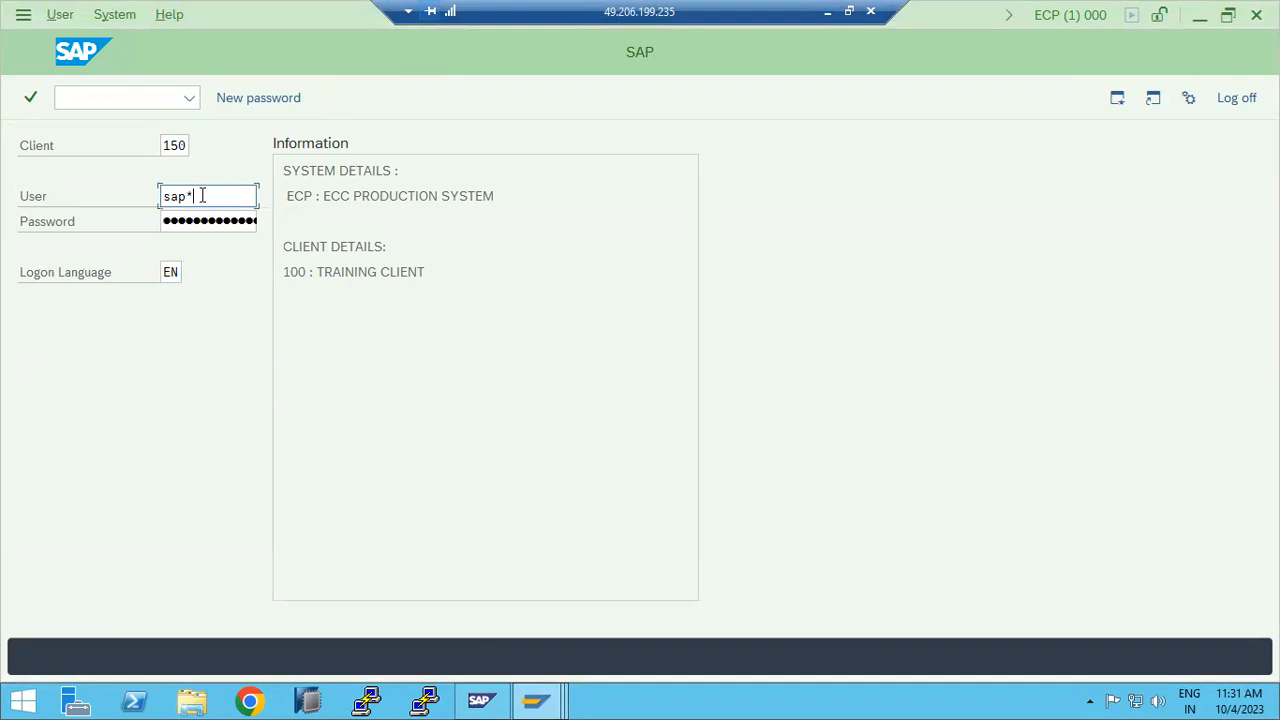
pyautogui.press('Tab')
pyautogui.press('Return')
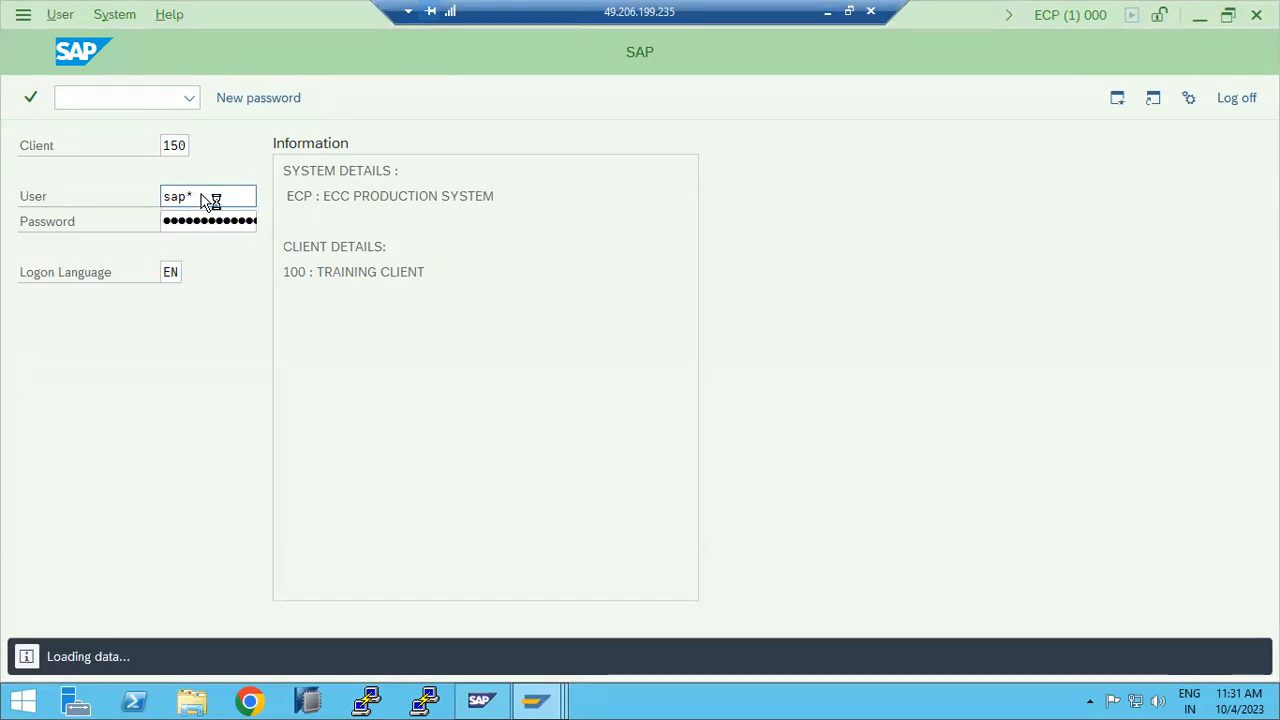
# Step: Review clients 150 and 400 in the SCC4 clients table
pyautogui.write('scc4')
pyautogui.press('Return')
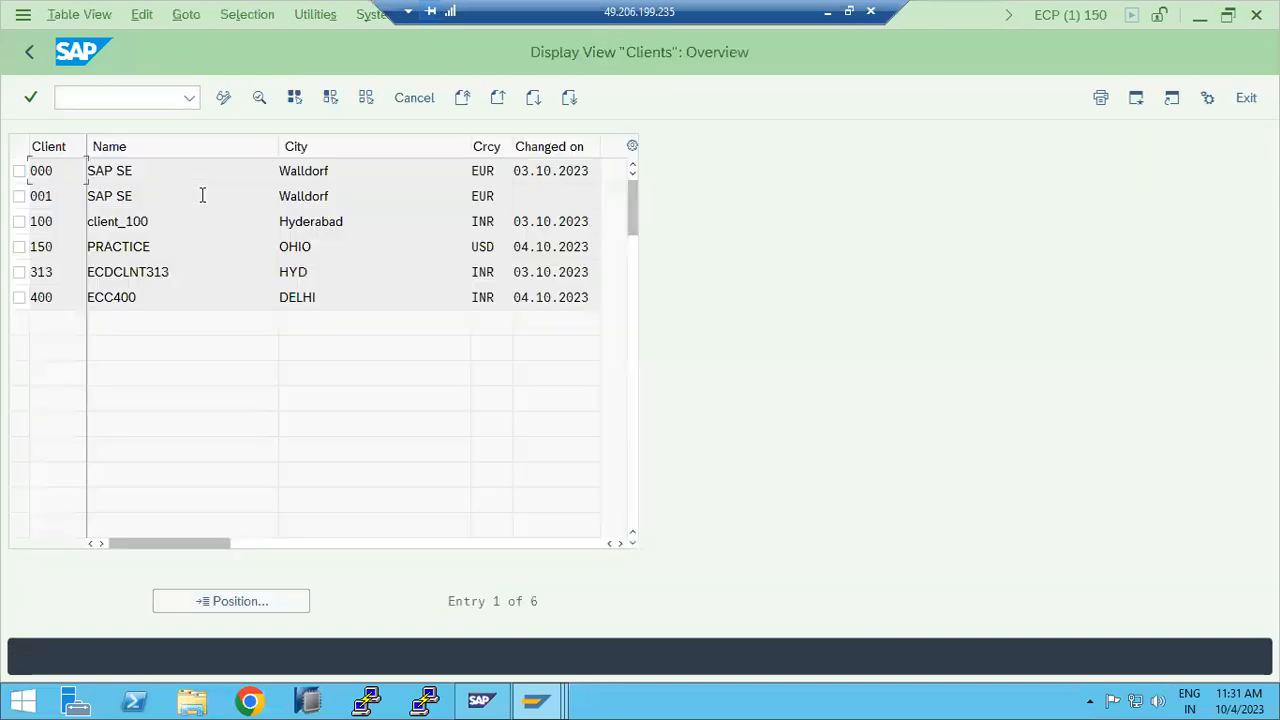
pyautogui.click(49, 248)
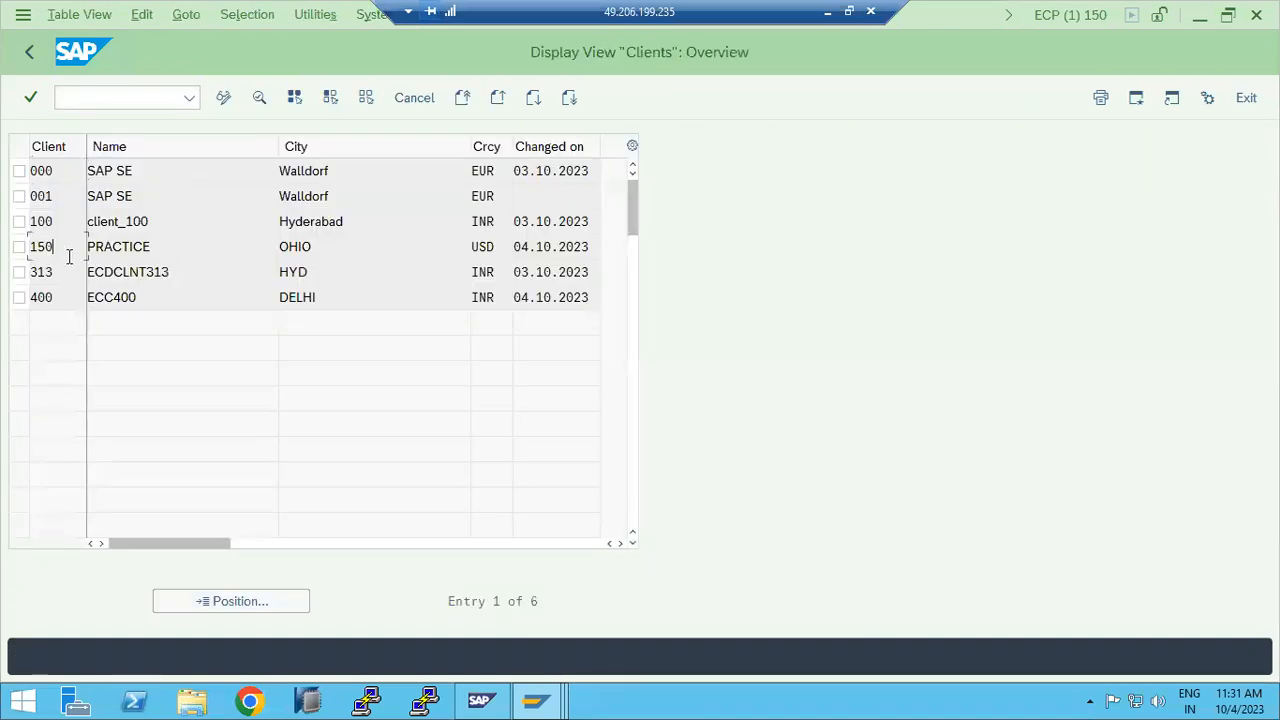
pyautogui.click(60, 297)
pyautogui.click(29, 51)
# Step: Check today's 12 runtime errors in ST22
pyautogui.write('st22')
pyautogui.press('Return')
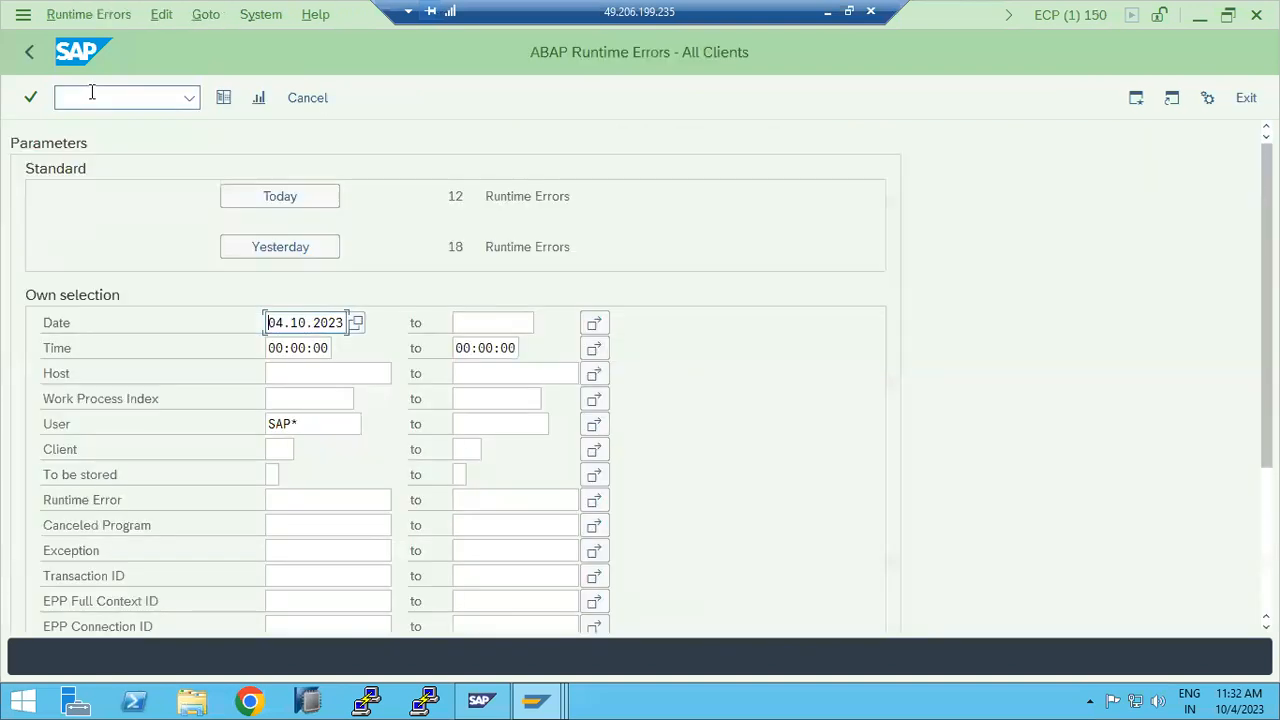
pyautogui.click(37, 52)
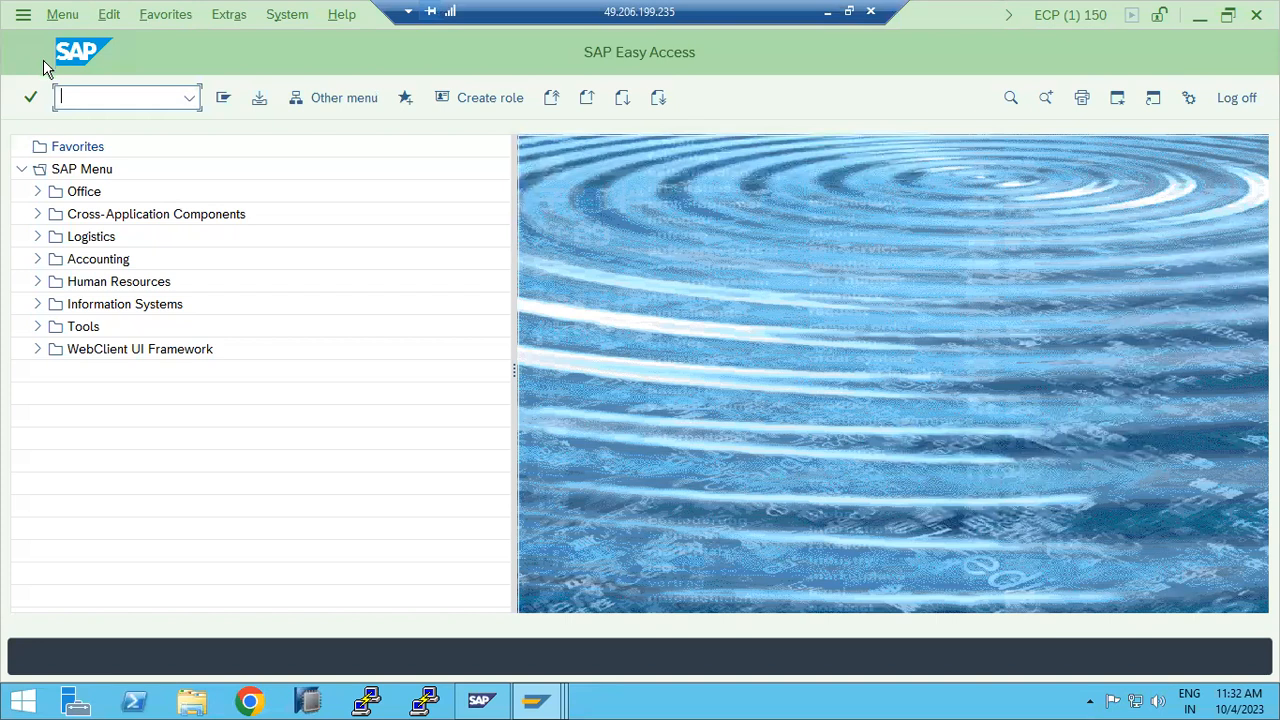
# Step: Open the ECC Production logon screen from SAP Logon
pyautogui.click(535, 701)
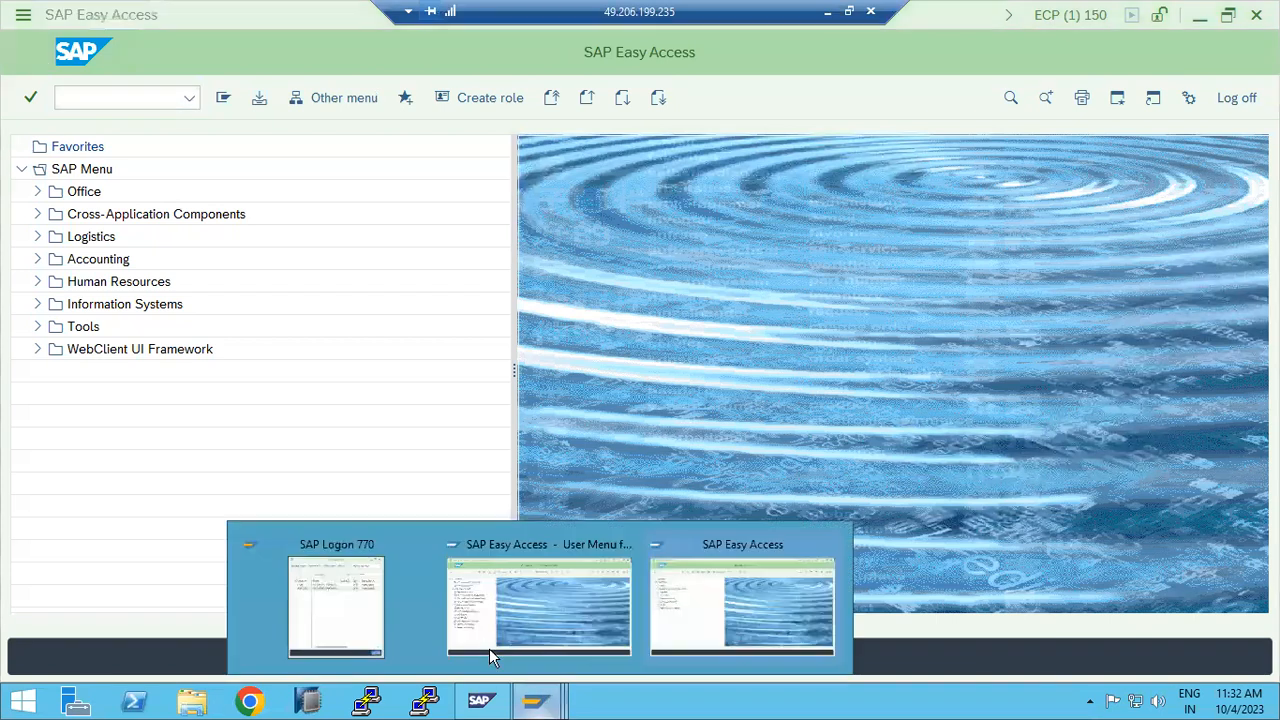
pyautogui.click(285, 609)
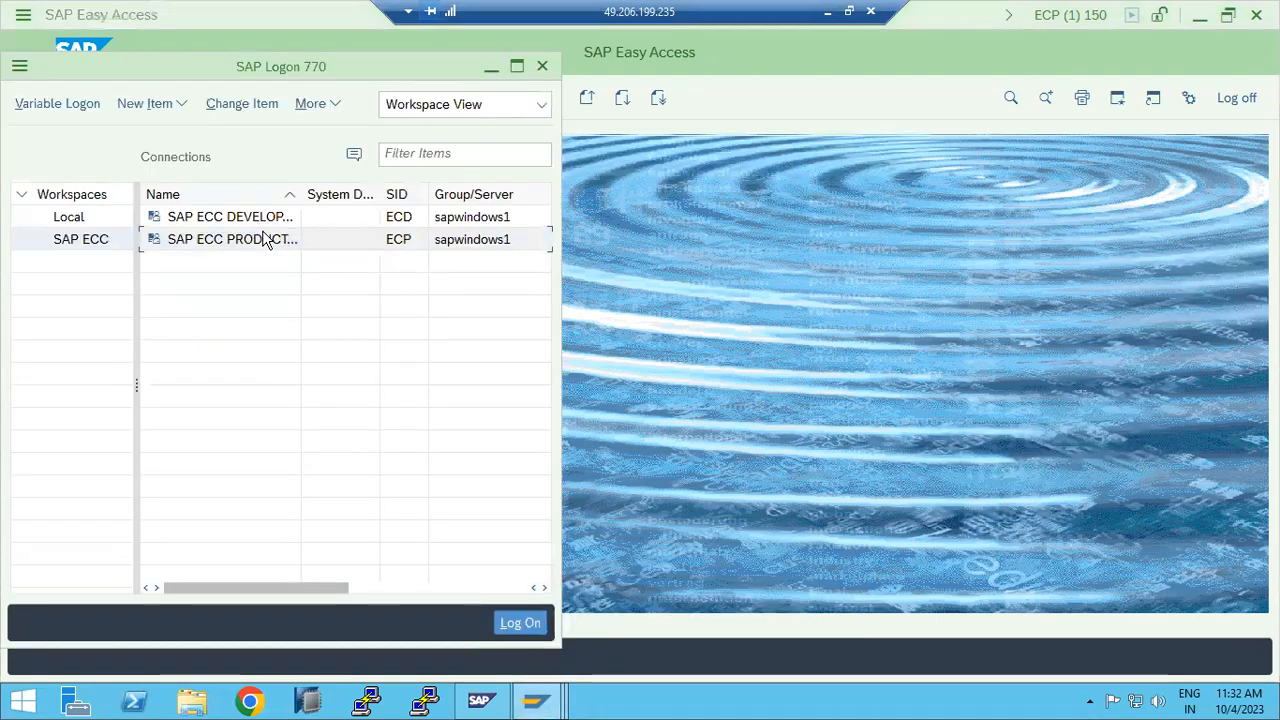
pyautogui.doubleClick(265, 240)
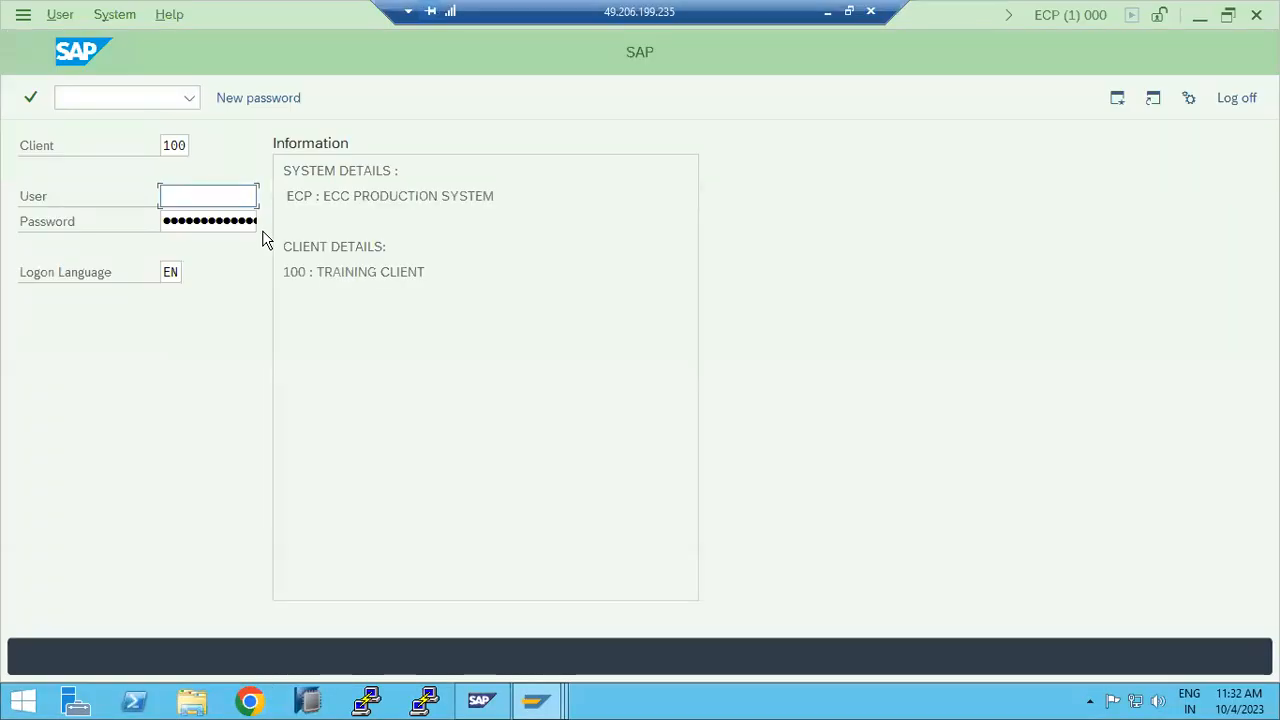
# Step: Change the client from 100 to 800 and enter user SAP*
pyautogui.click(186, 145)
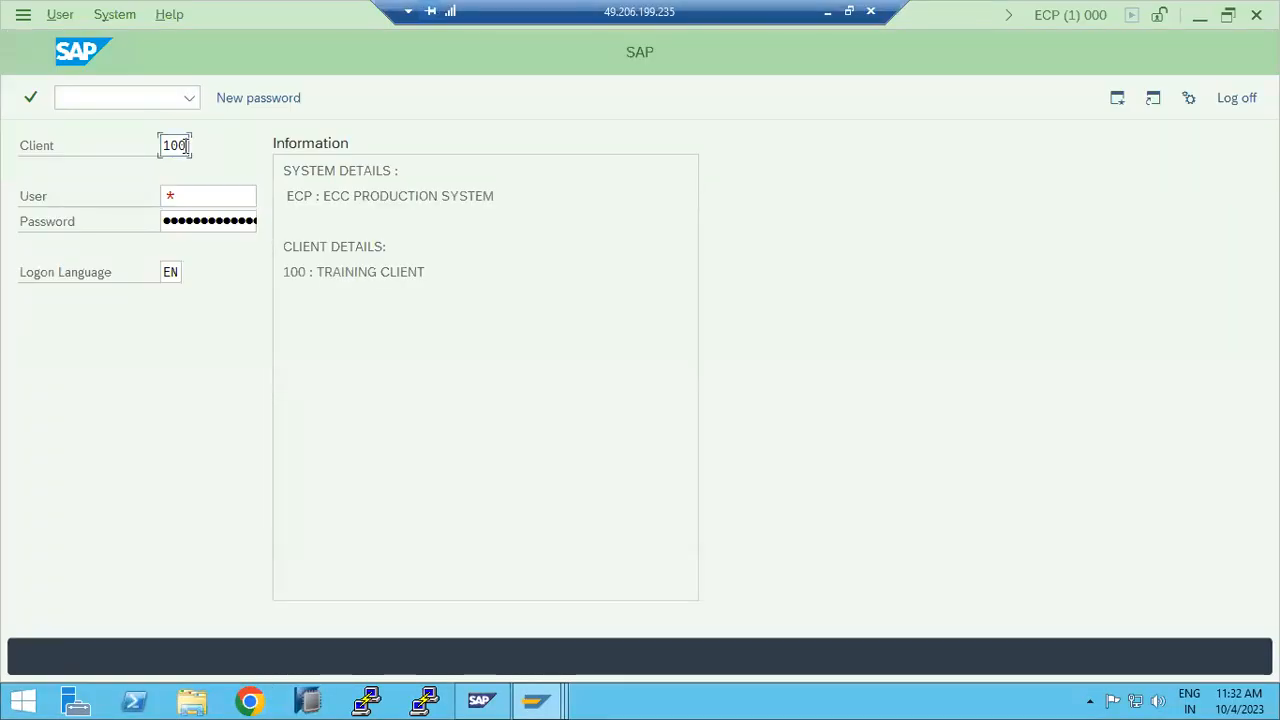
pyautogui.doubleClick(187, 145)
pyautogui.write('800')
pyautogui.press('Tab')
pyautogui.write('sap*')
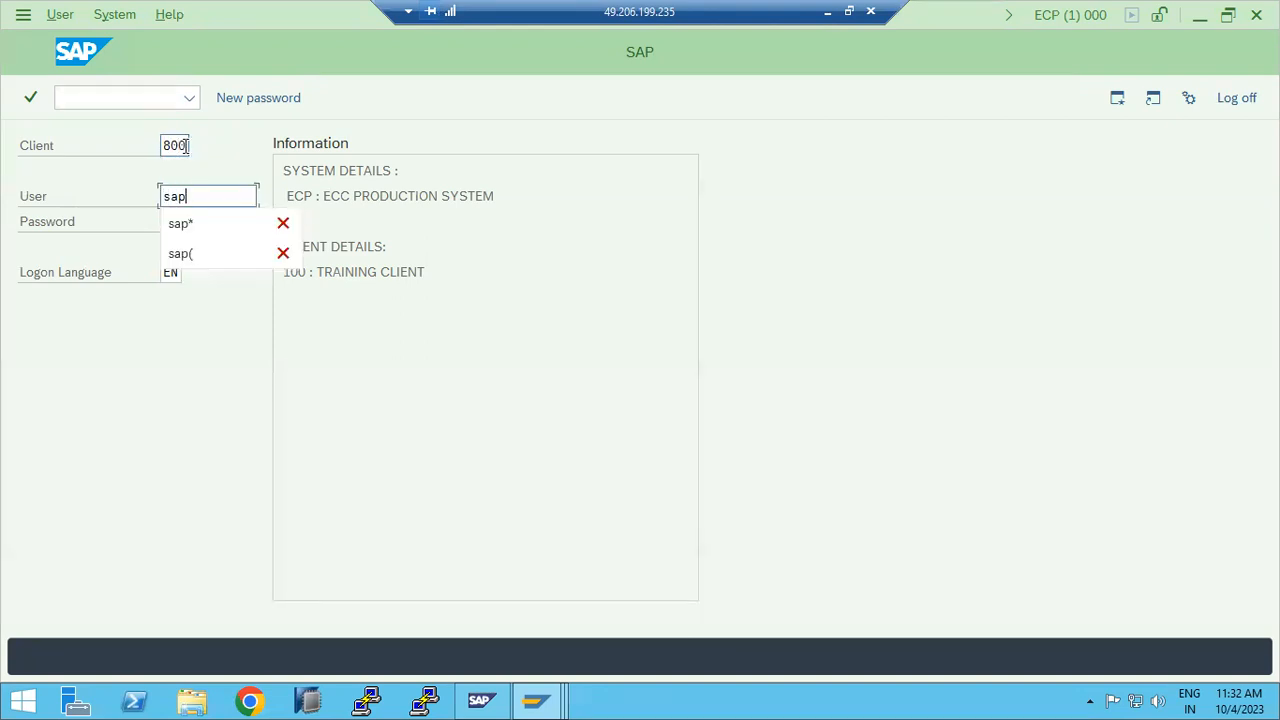
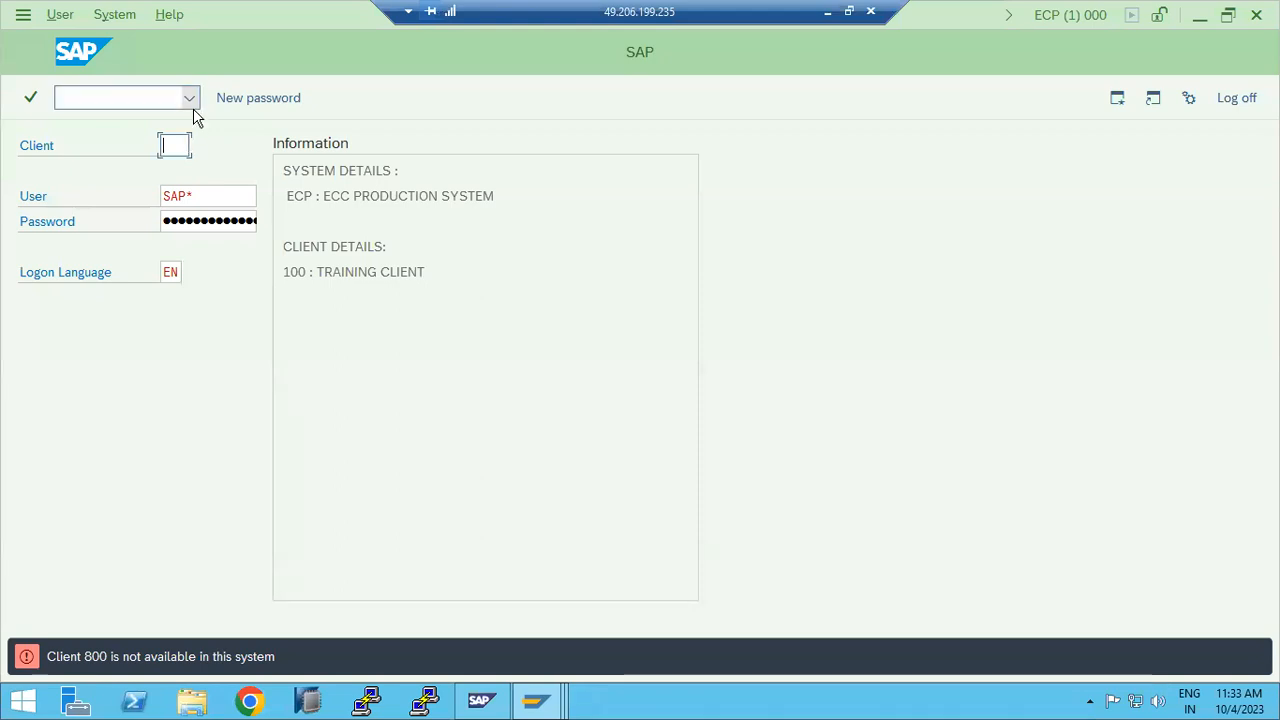
# Step: Close the failed logon screen, bring up the client 150 Easy Access session, and minimize the remote desktop
pyautogui.click(1236, 98)
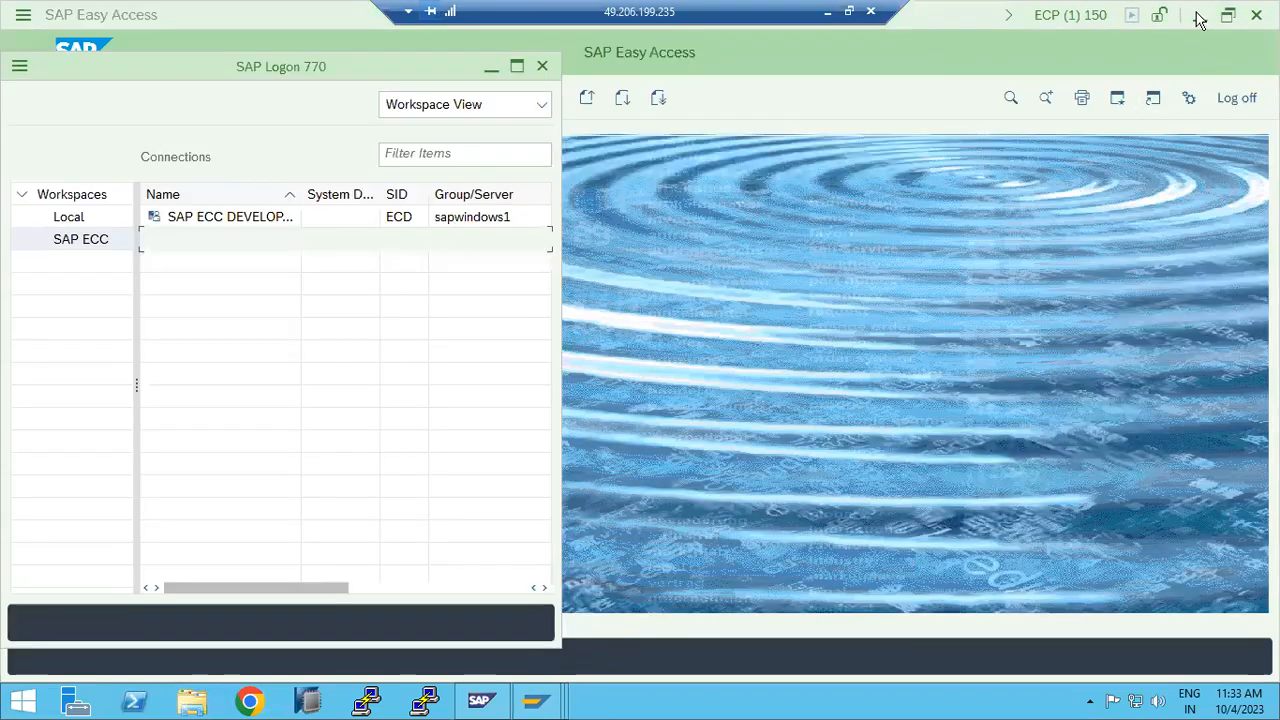
pyautogui.click(977, 393)
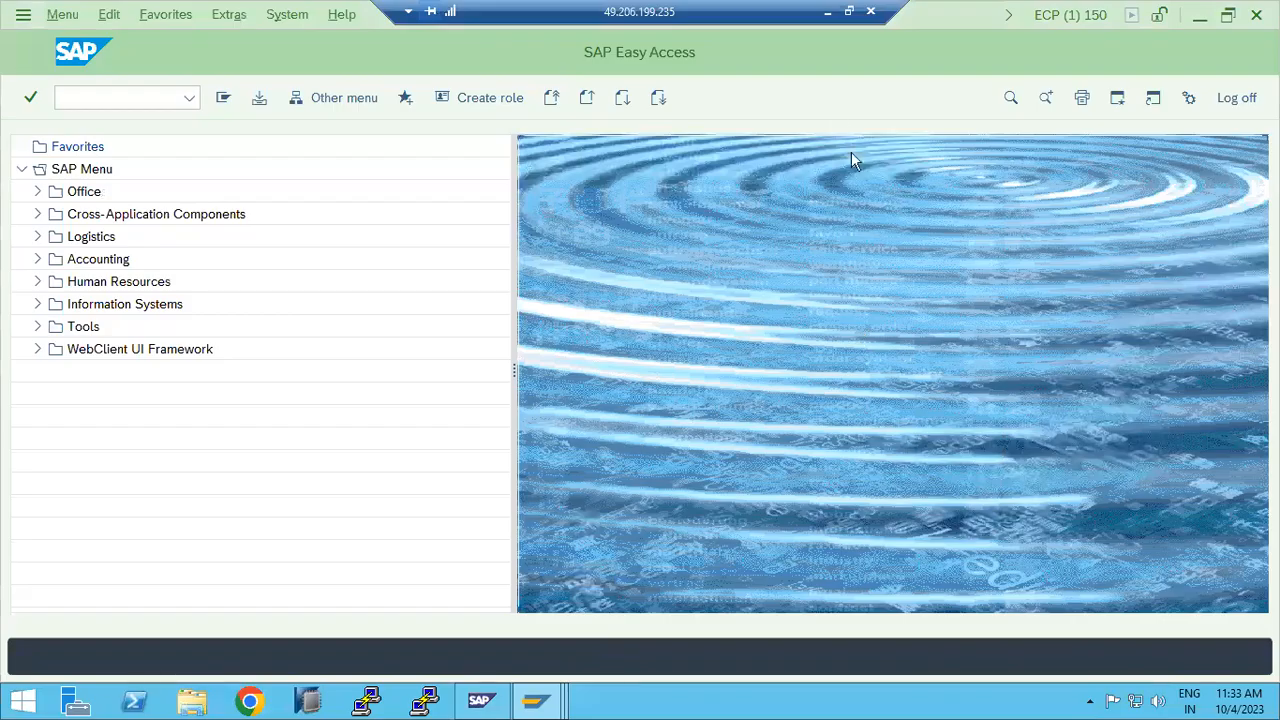
pyautogui.click(822, 12)
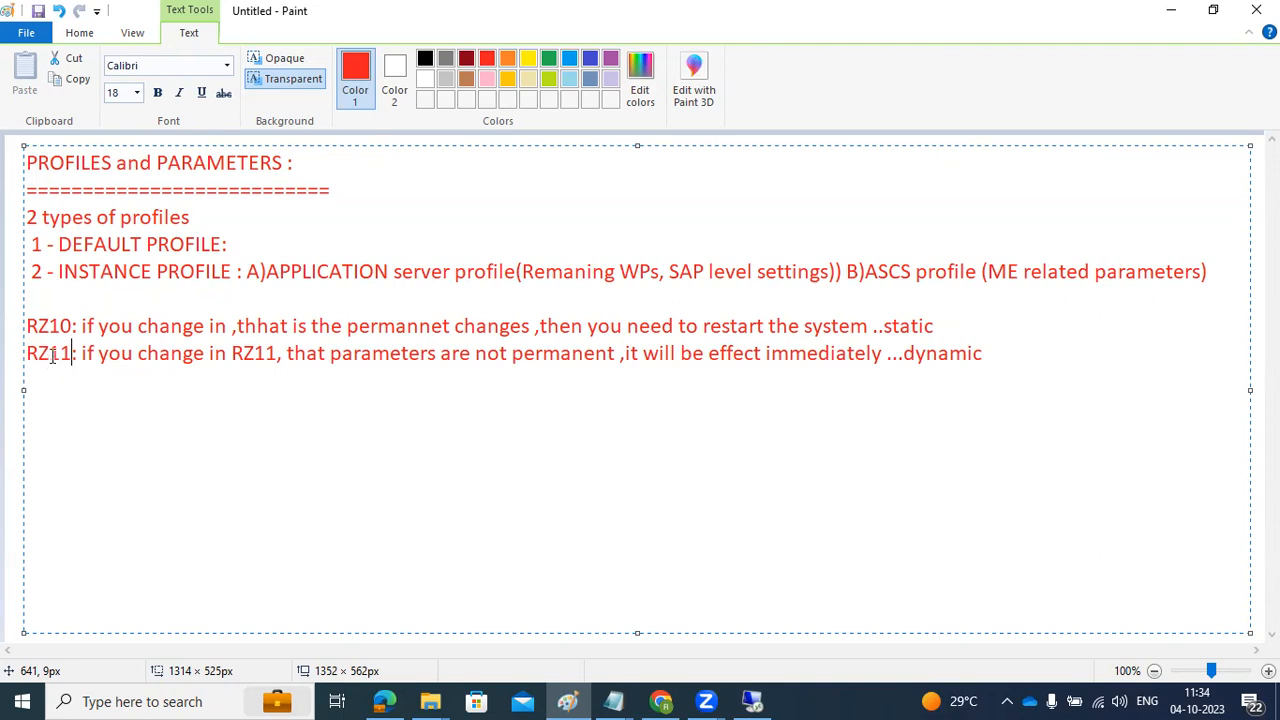
# Step: Highlight the RZ11 dynamic-parameter note in Paint, then return to the remote SAP session and log off
pyautogui.moveTo(36, 354); pyautogui.dragTo(1000, 395)
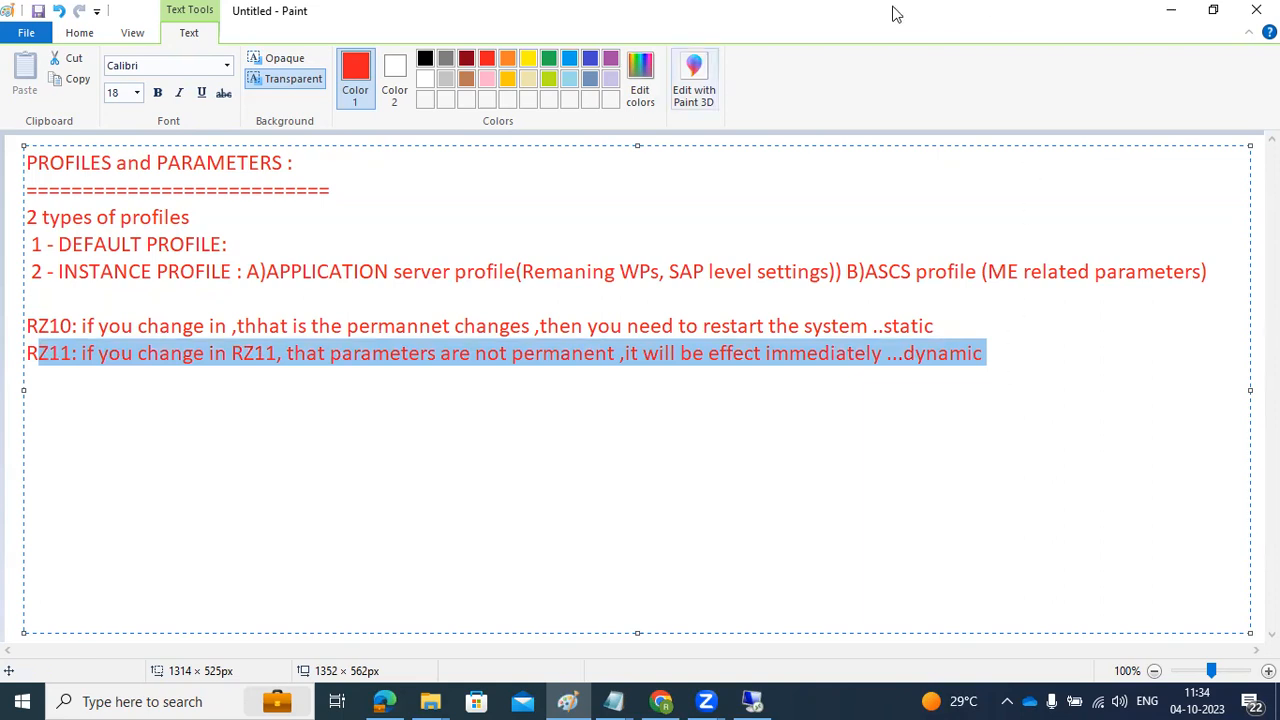
pyautogui.click(752, 701)
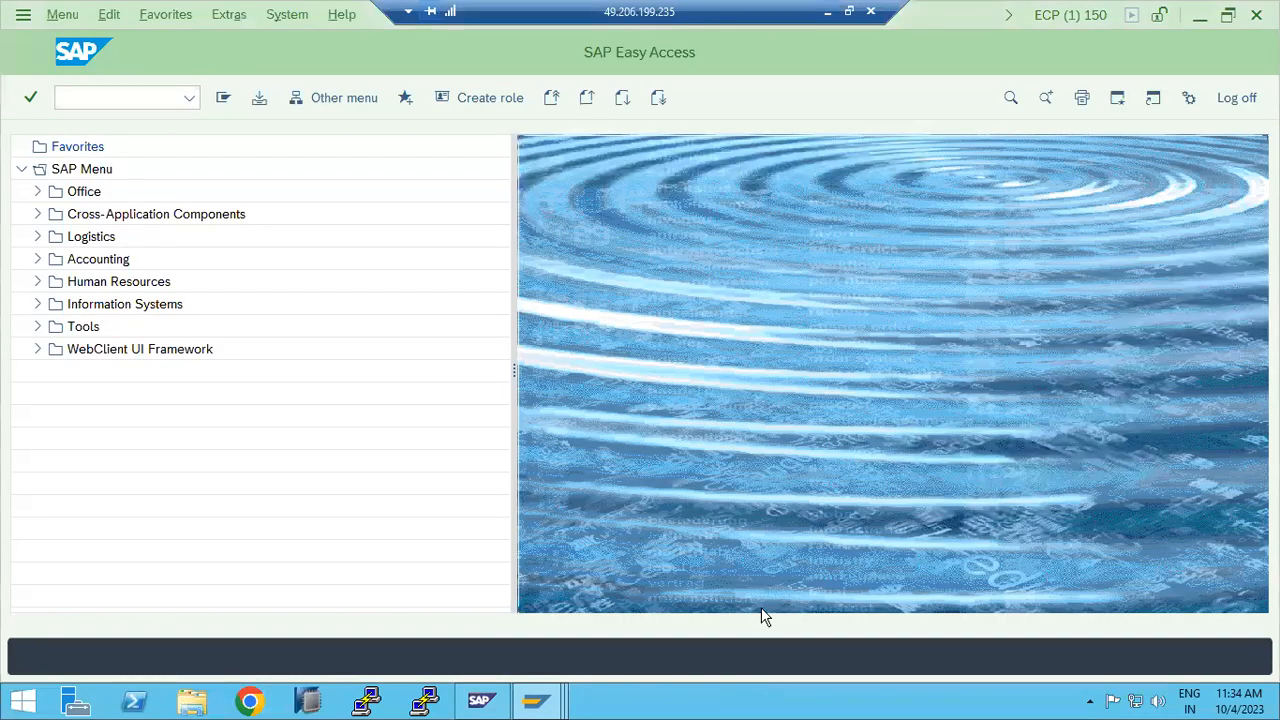
pyautogui.click(1236, 96)
# Step: Confirm the SAP log-off and bring up the ECD system's actions in the Management Console
pyautogui.click(225, 418)
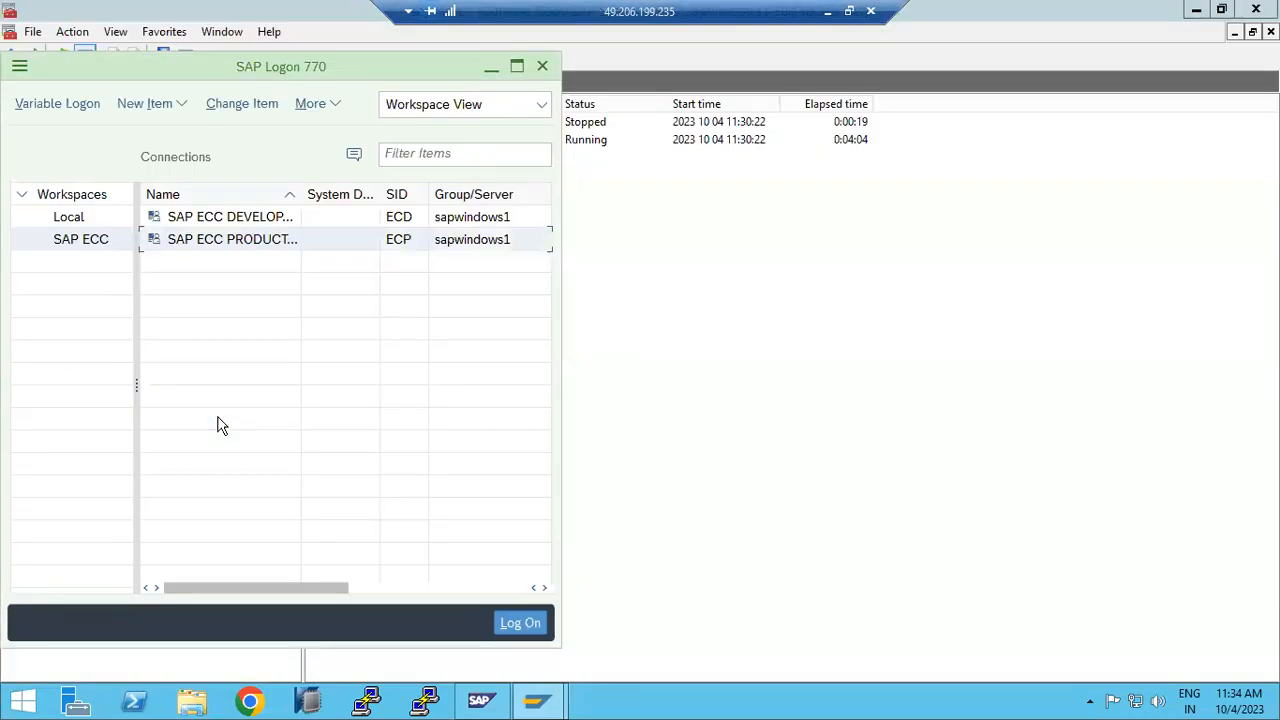
pyautogui.click(815, 365)
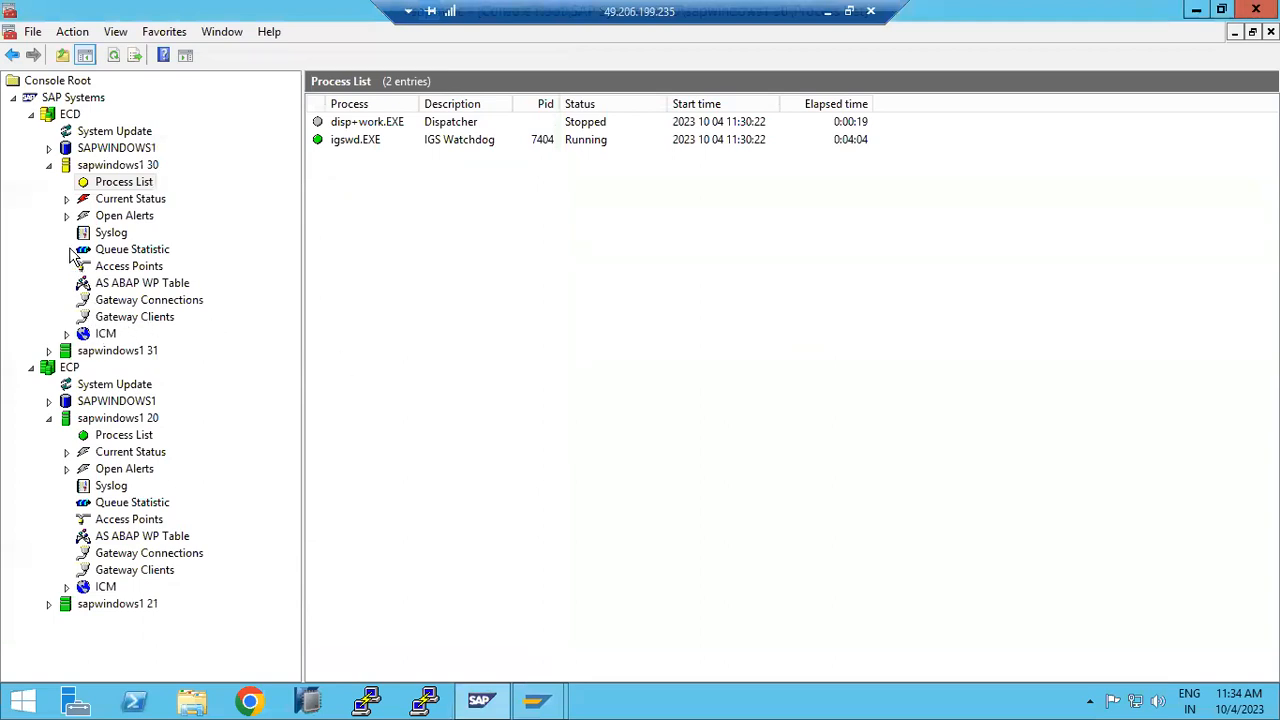
pyautogui.rightClick(67, 116)
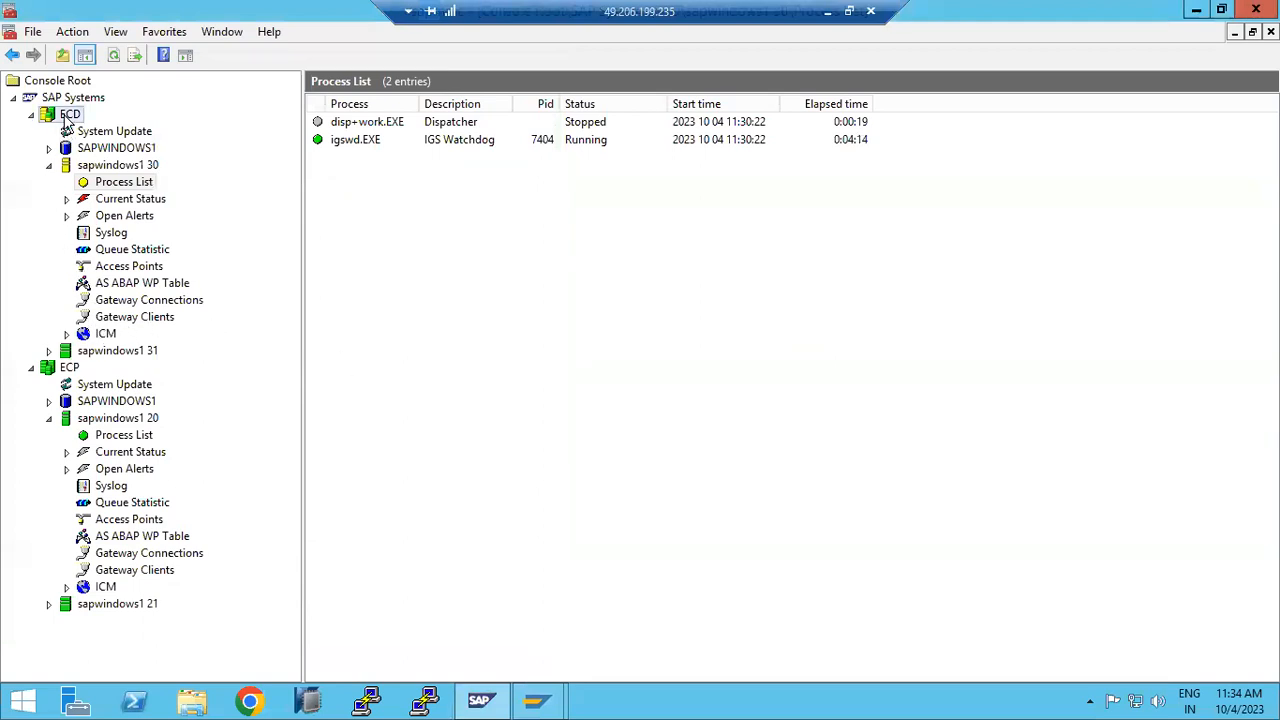
# Step: Restart the Windows Server 2012 R2 host, continuing past the restart-reason prompt
pyautogui.click(18, 704)
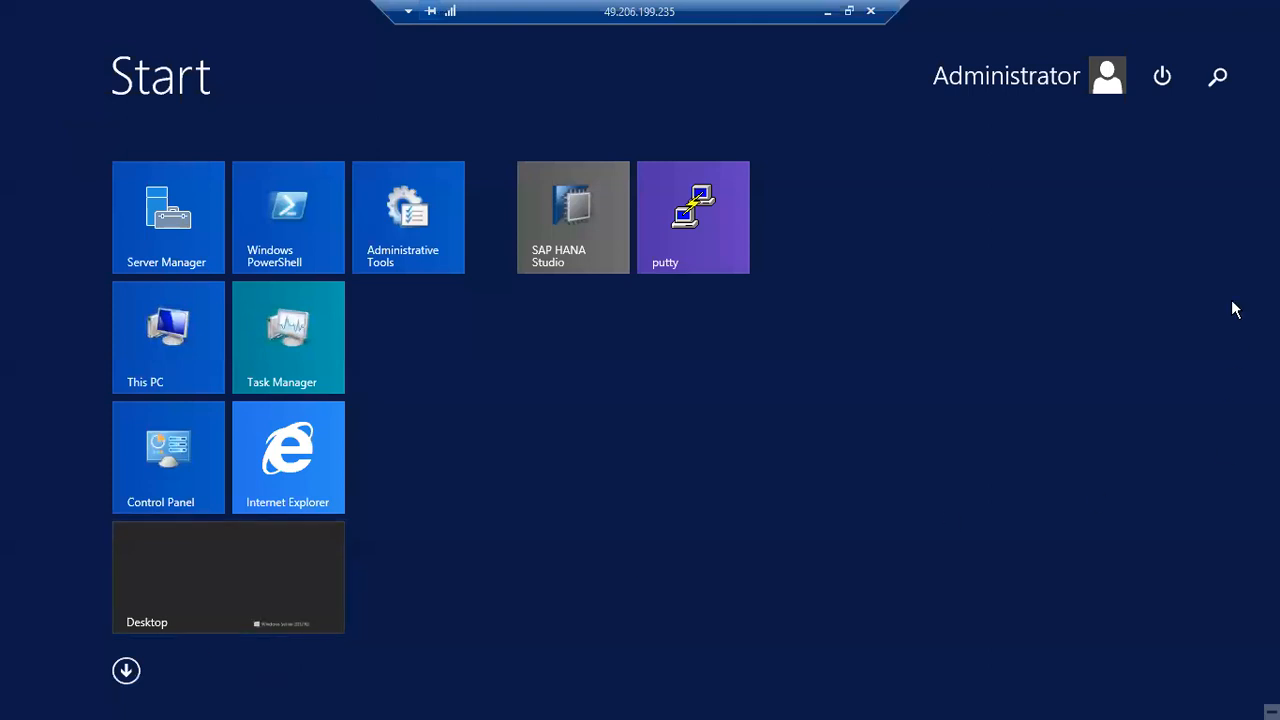
pyautogui.click(1161, 80)
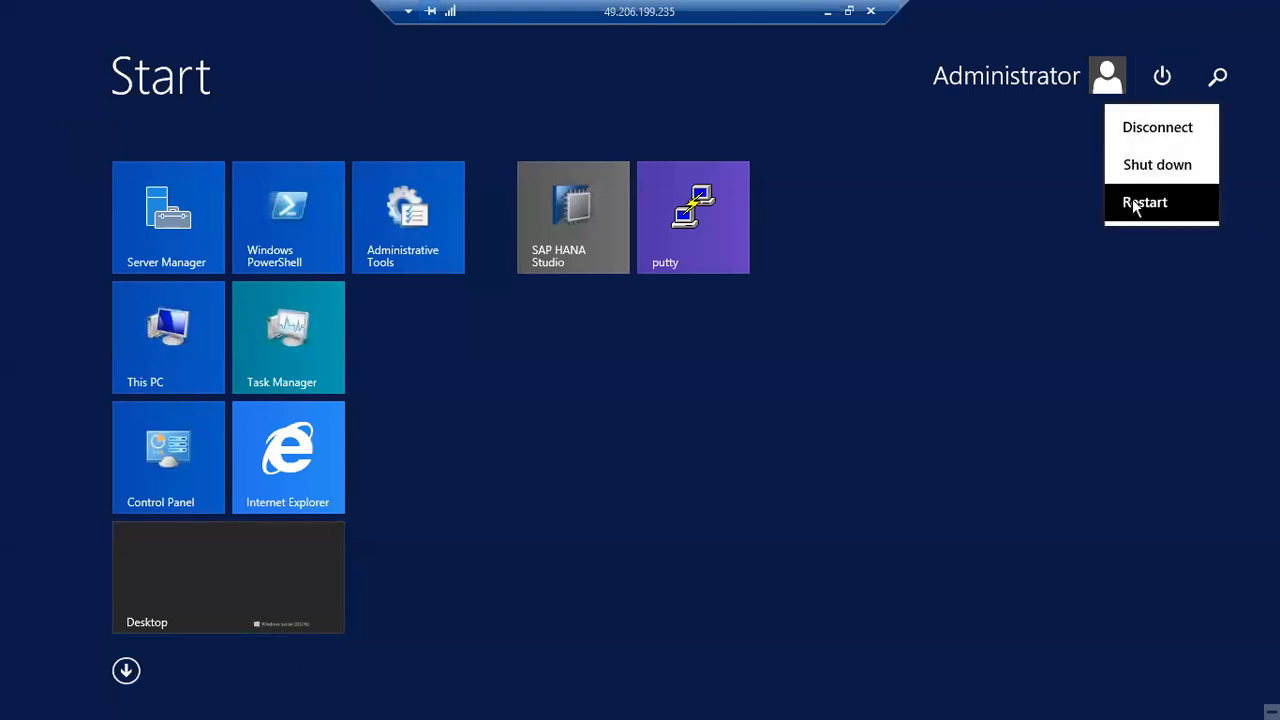
pyautogui.click(1136, 202)
pyautogui.click(1180, 229)
pyautogui.click(1205, 206)
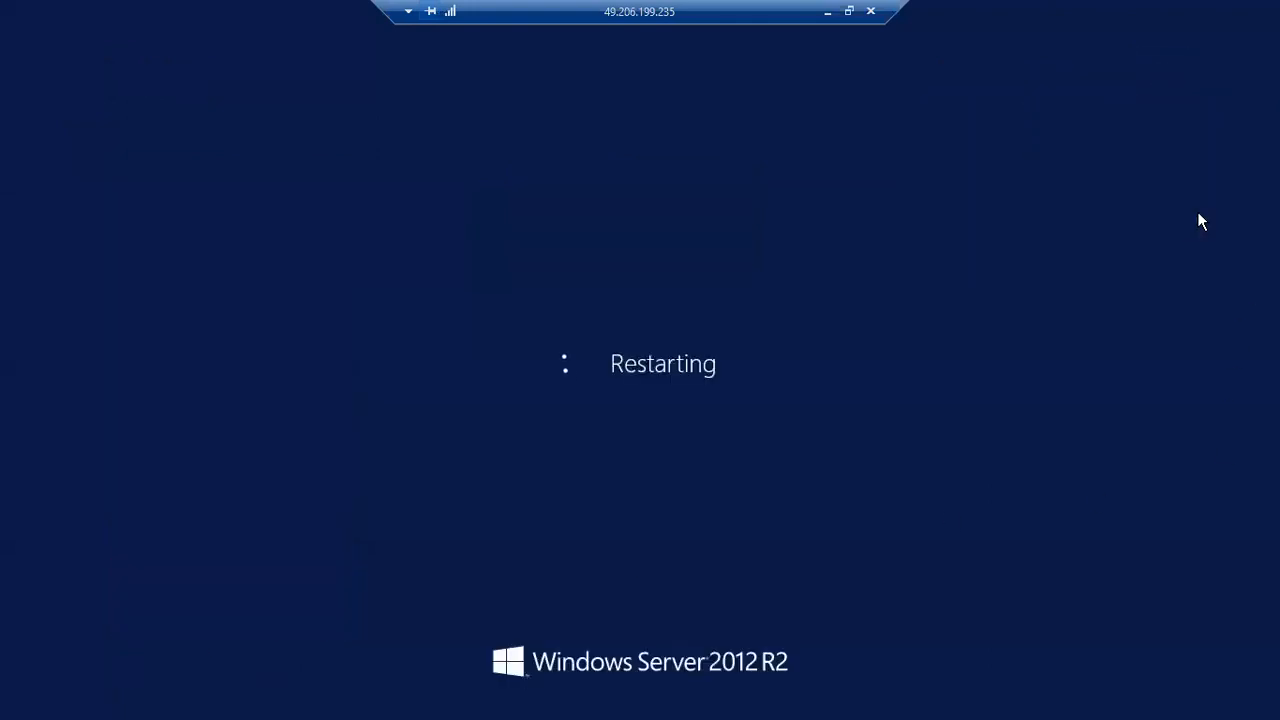
# Step: Finish confirming the restart and re-highlight the RZ11 immediate-effect text in the Paint notes
pyautogui.click(685, 595)
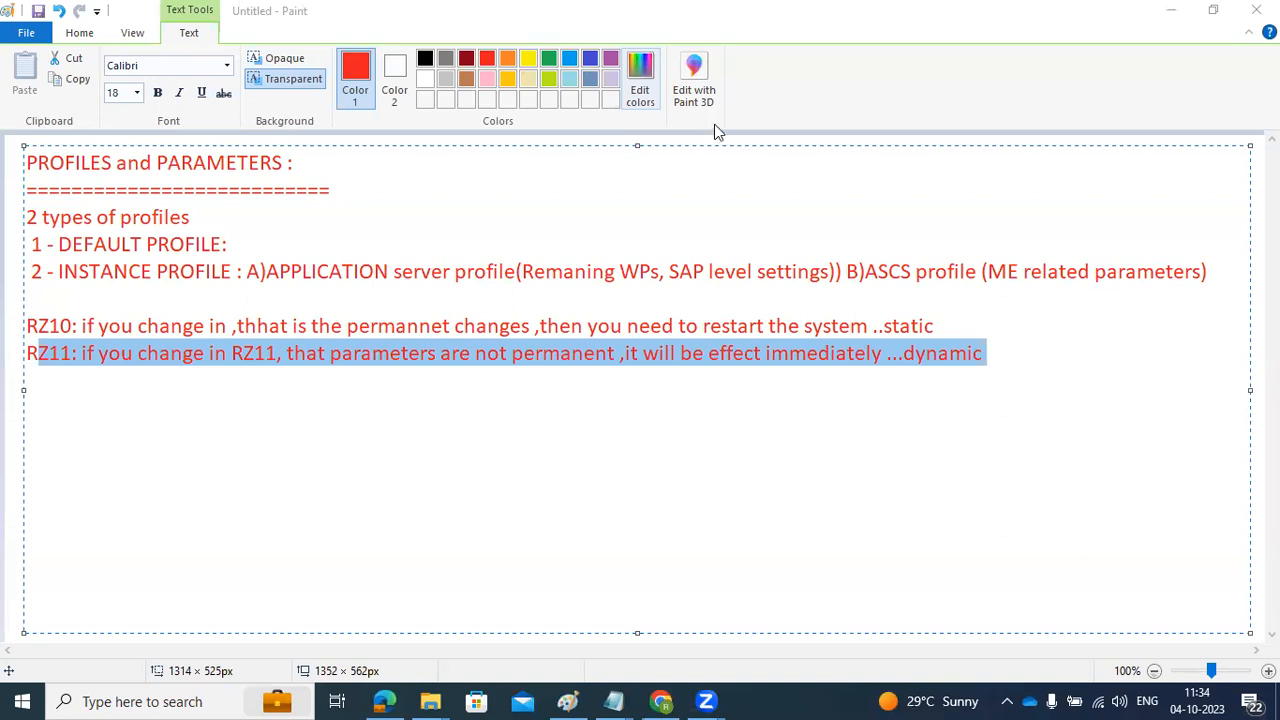
pyautogui.click(992, 361)
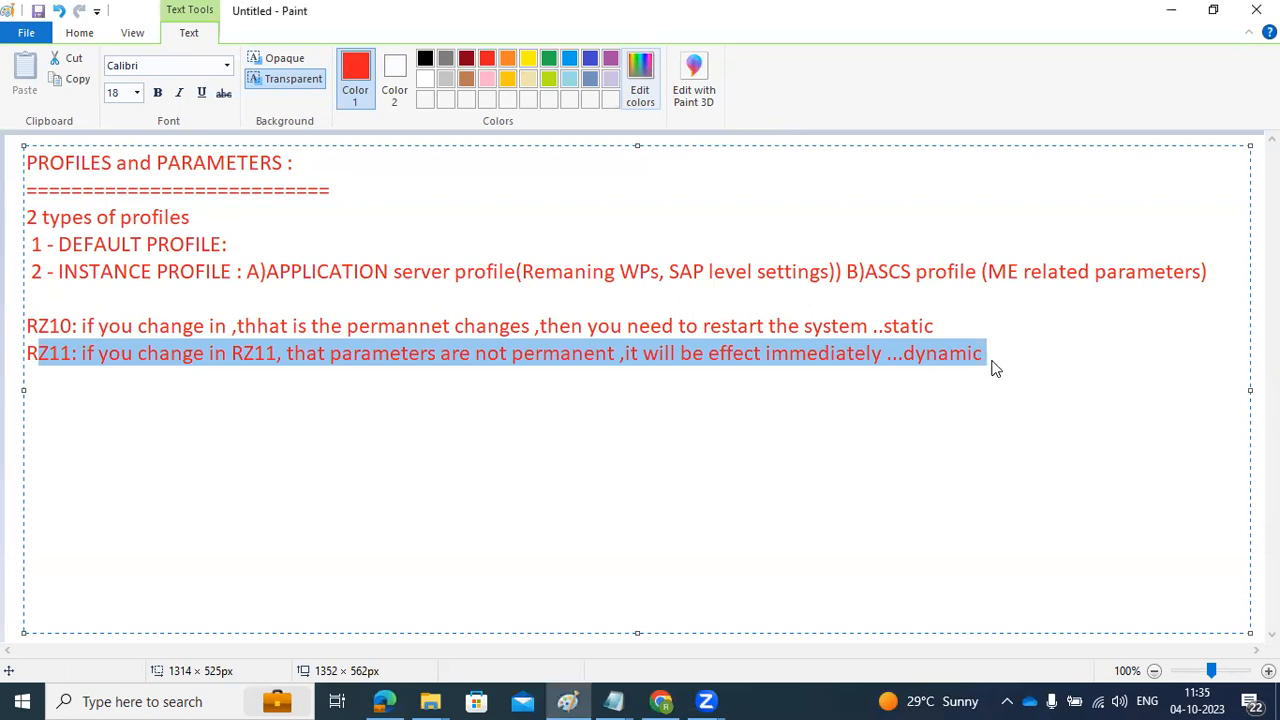
pyautogui.click(992, 360)
pyautogui.moveTo(992, 358); pyautogui.dragTo(28, 272)
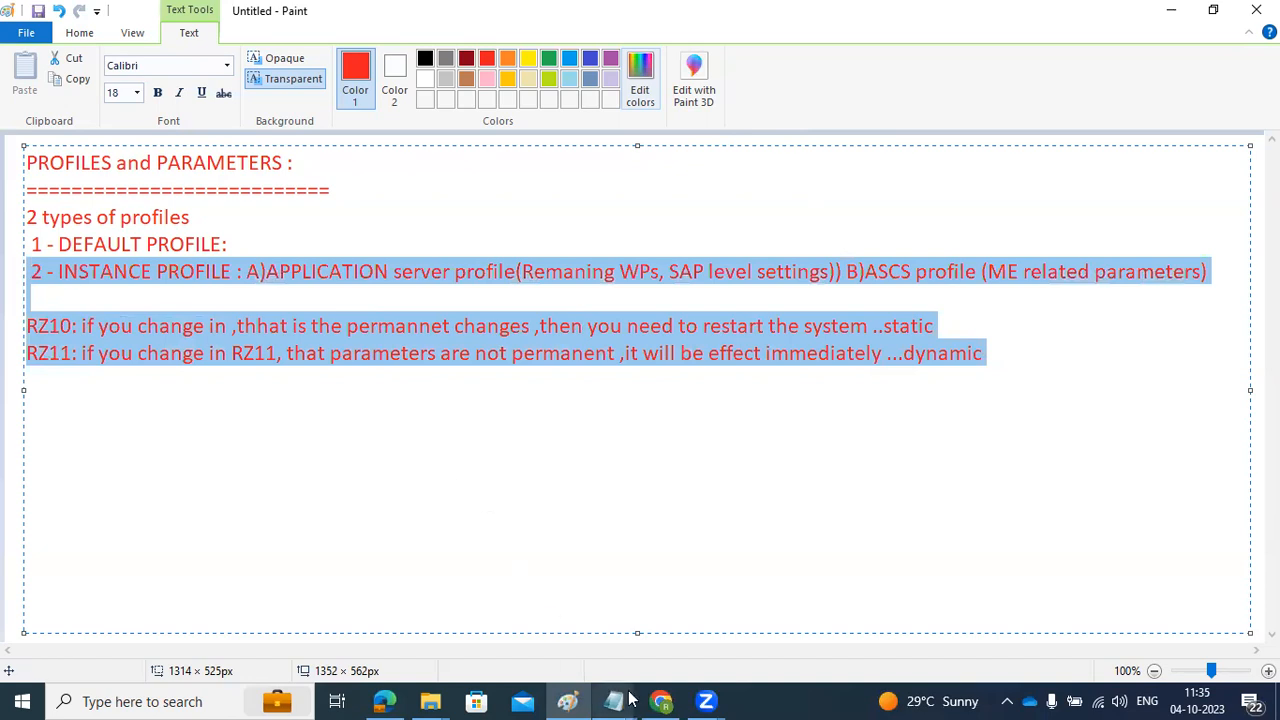
pyautogui.click(203, 326)
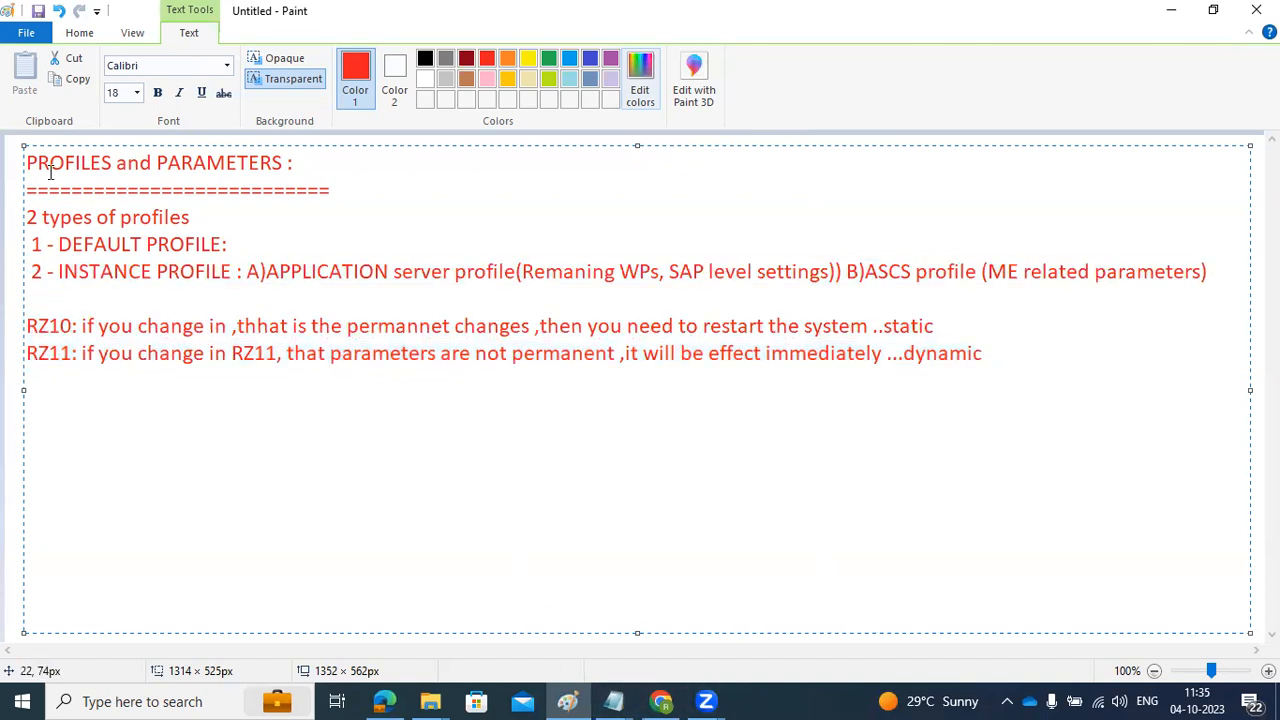
# Step: Try reconnecting via mstsc, then cancel the attempt and close Remote Desktop Connection
pyautogui.press('super+r')
pyautogui.click(160, 638)
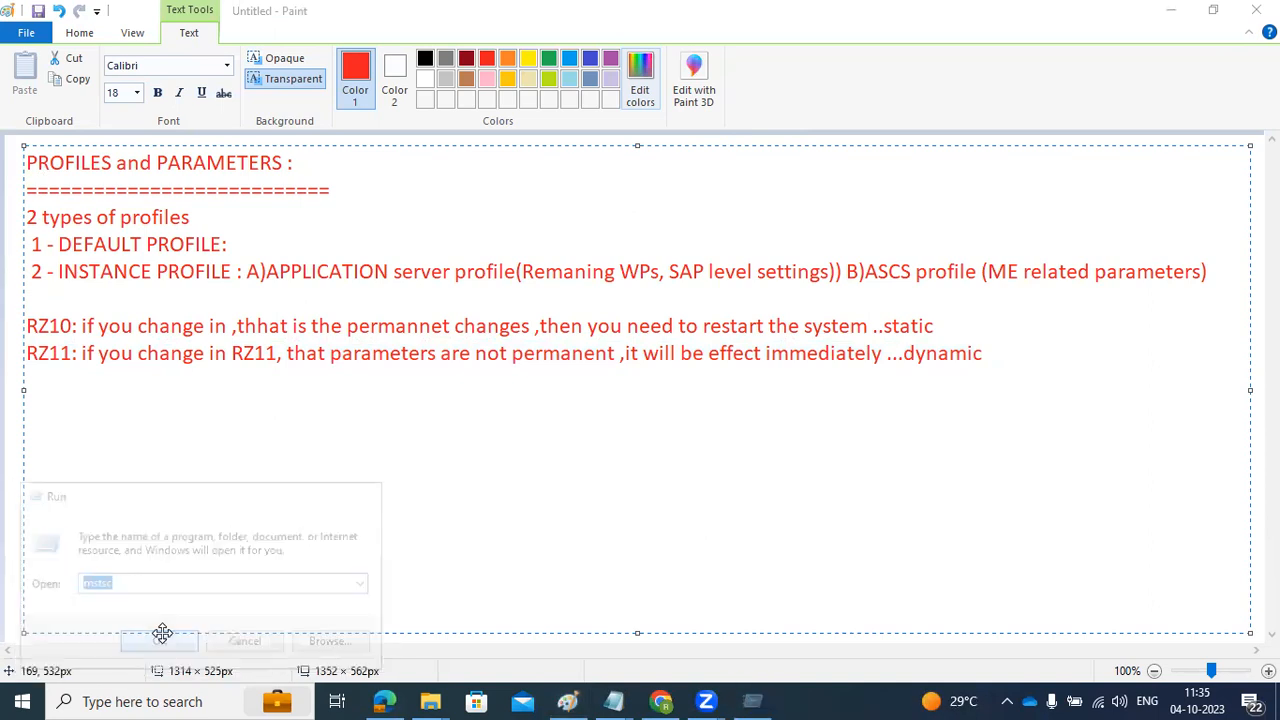
pyautogui.click(693, 333)
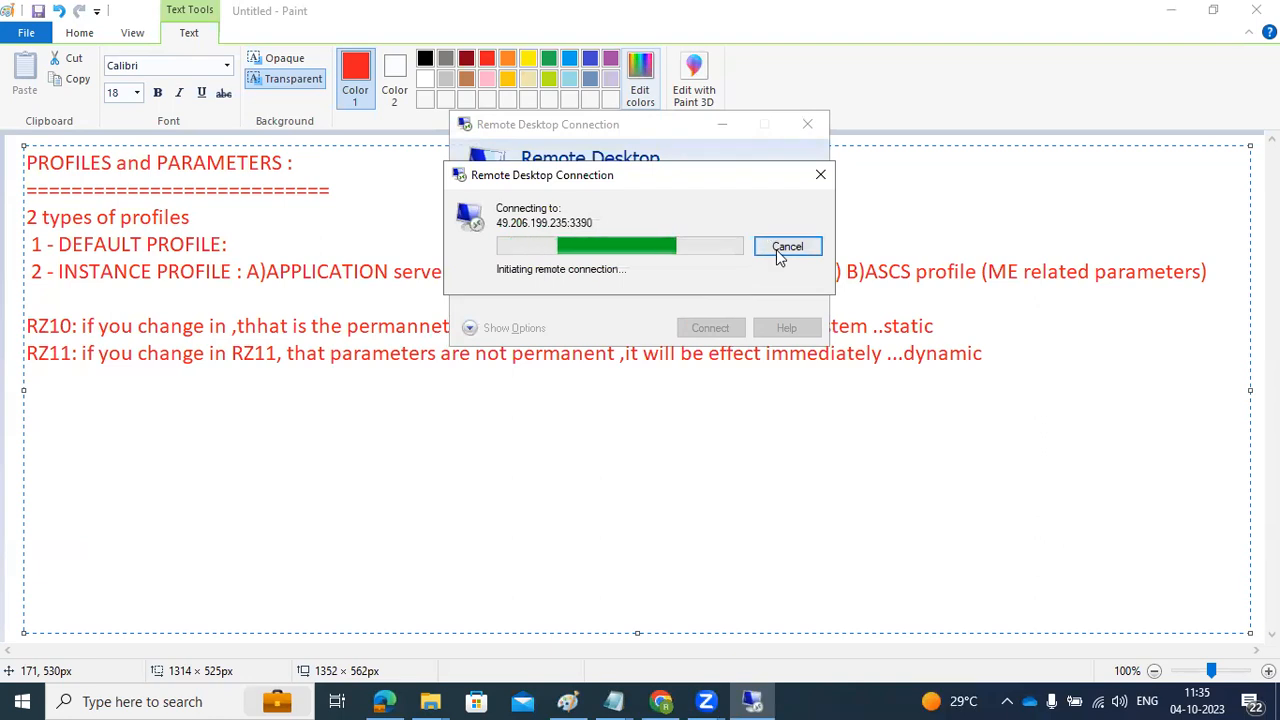
pyautogui.click(779, 250)
pyautogui.click(806, 126)
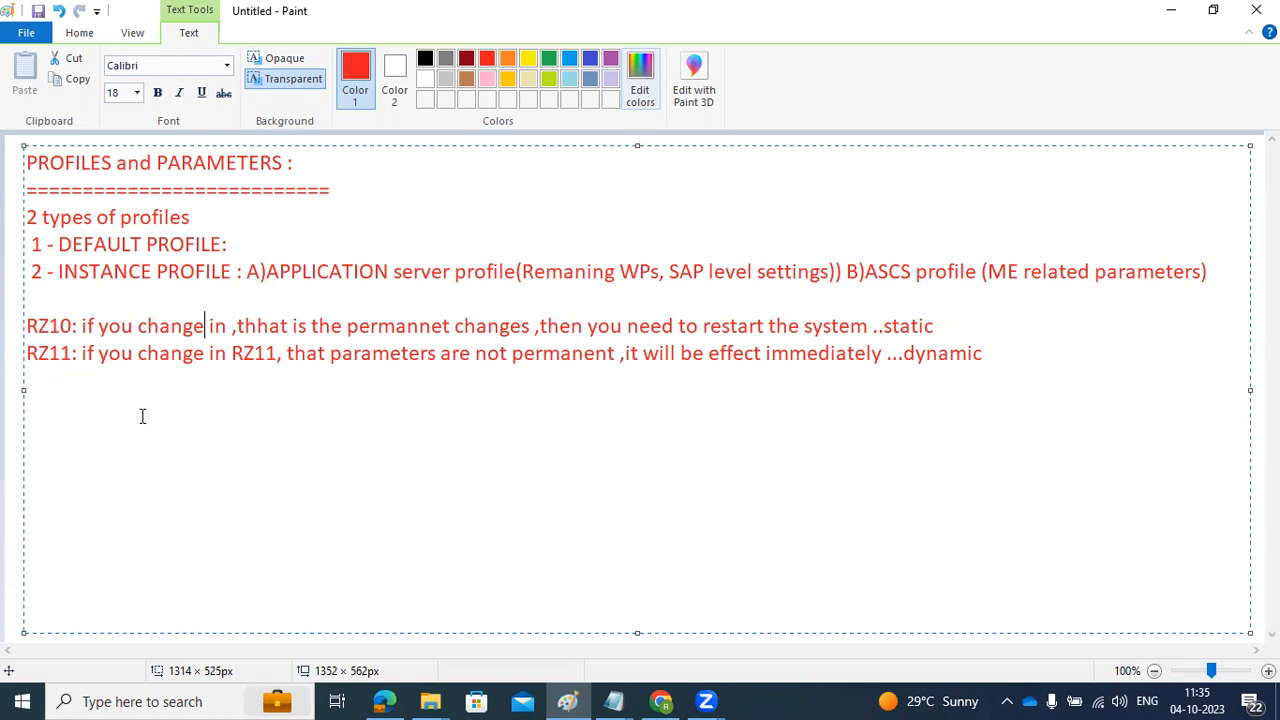
pyautogui.press('super+r')
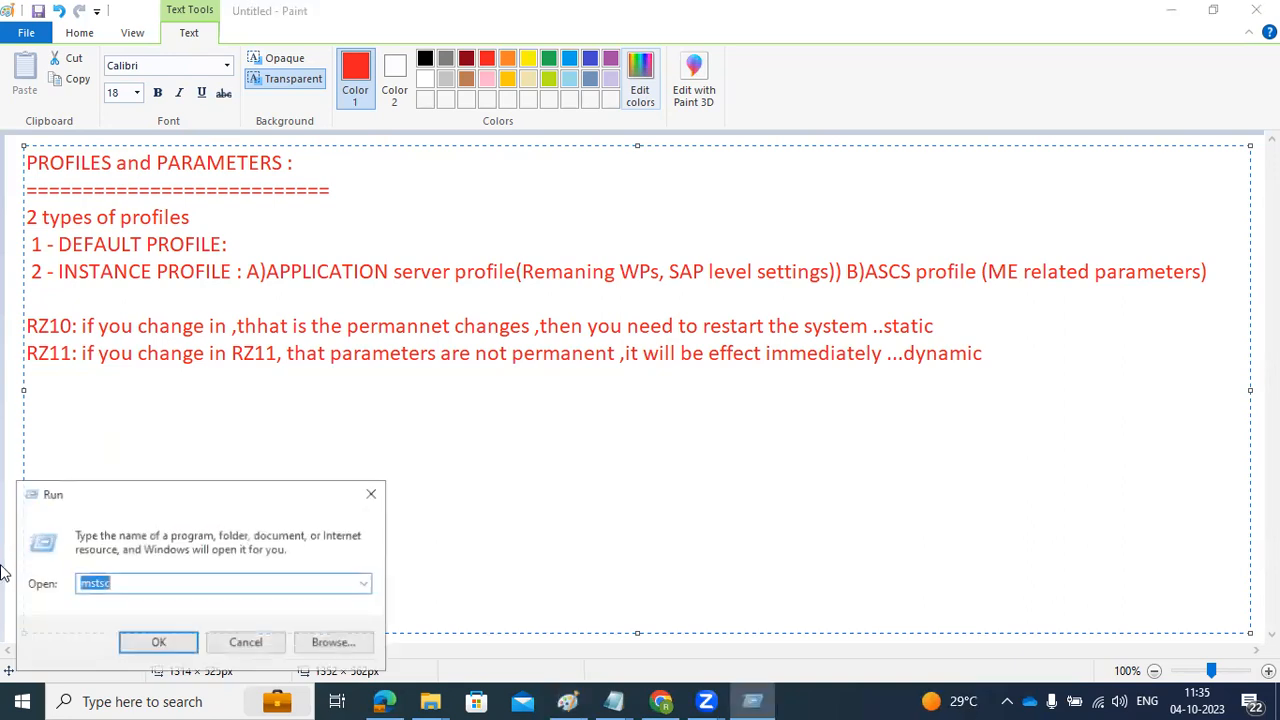
pyautogui.click(175, 645)
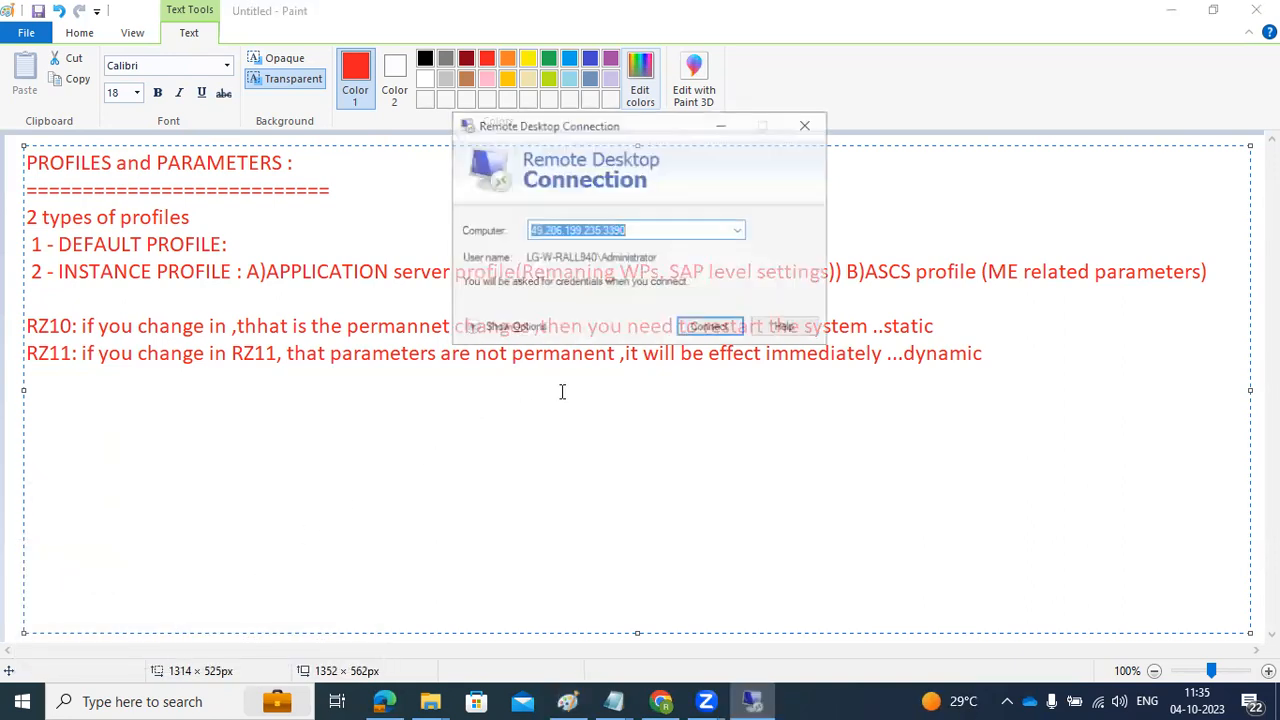
pyautogui.click(700, 326)
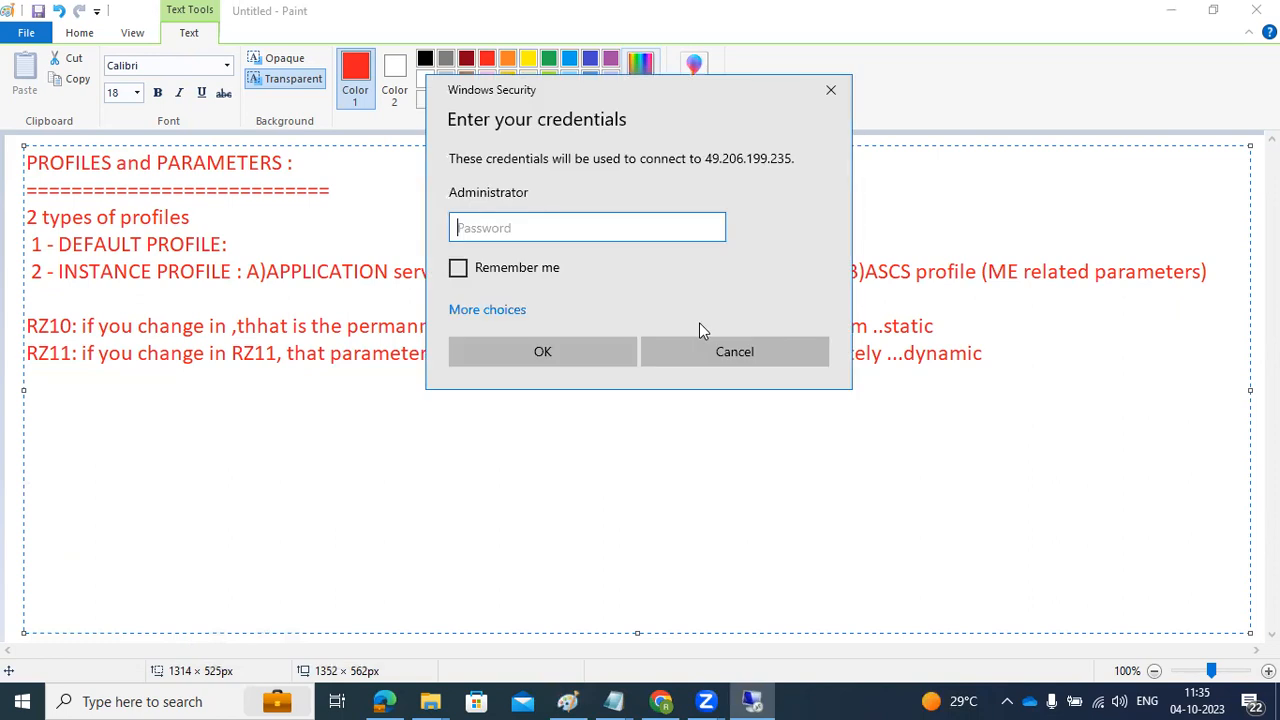
pyautogui.write('••••••••••')
pyautogui.press('Return')
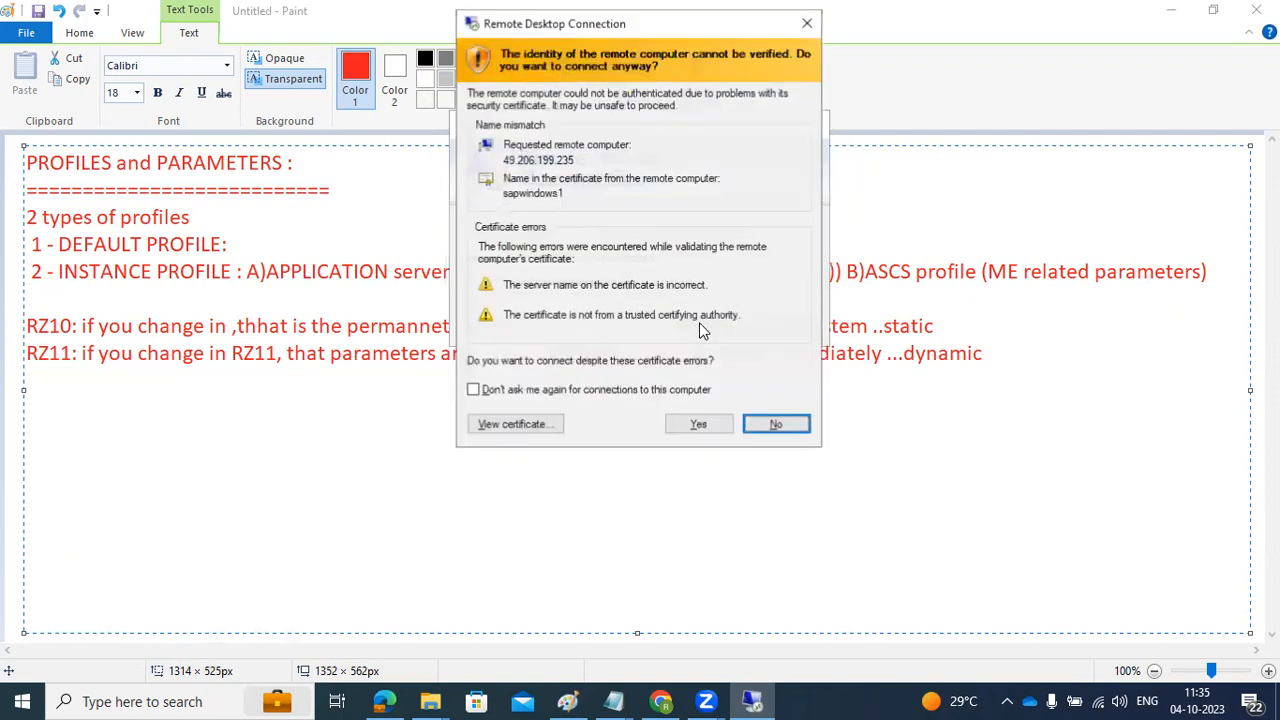
pyautogui.click(699, 424)
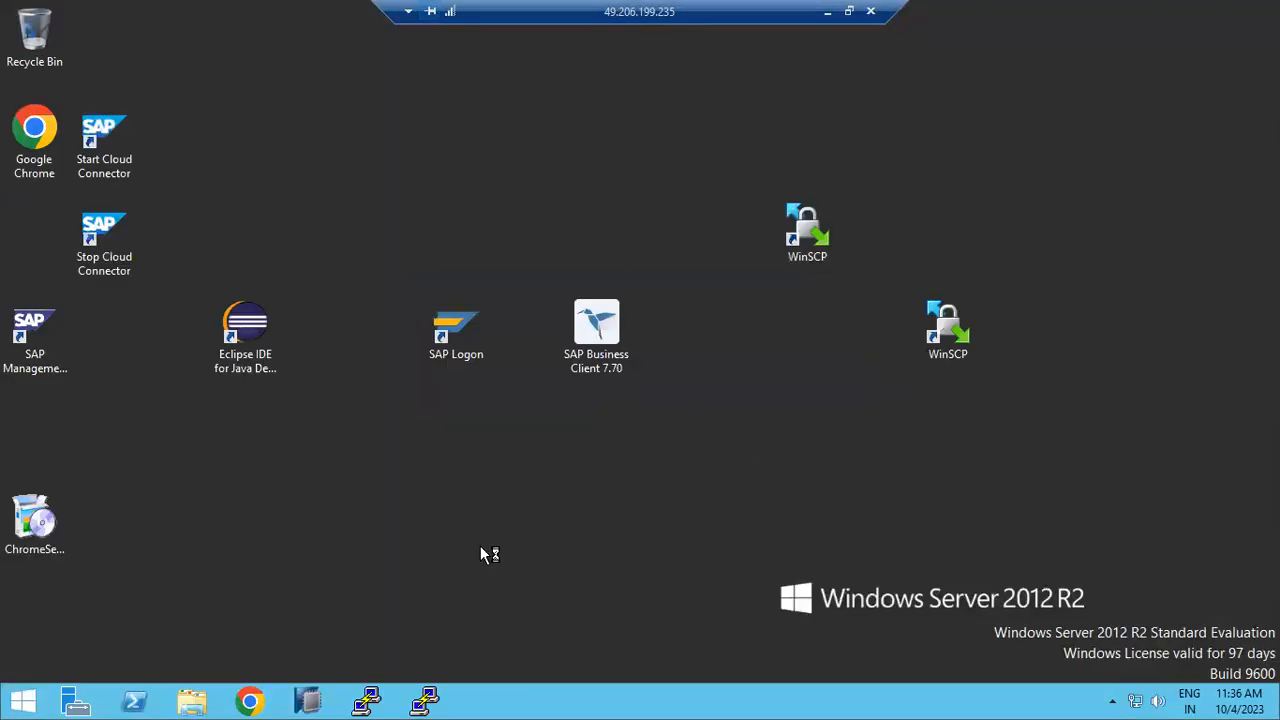
# Step: Launch SAP Logon 770, minimize it, and open SAP Management Console from its desktop shortcut
pyautogui.doubleClick(466, 352)
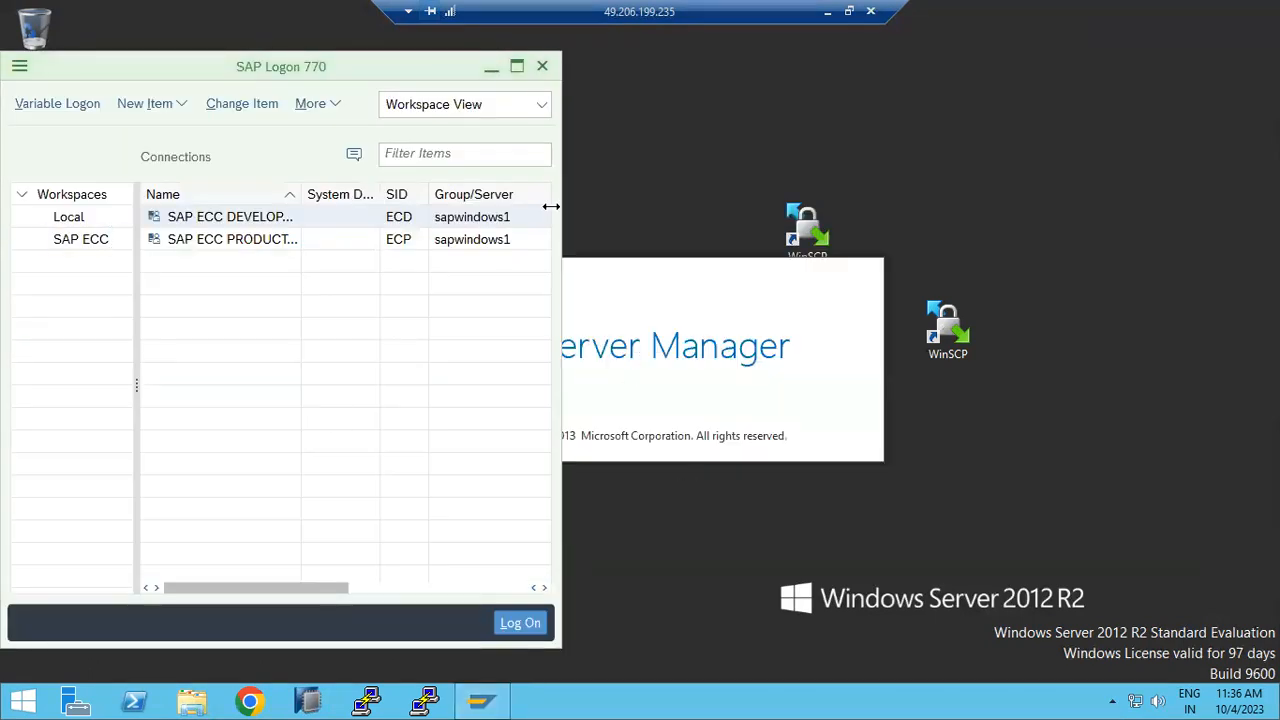
pyautogui.click(491, 68)
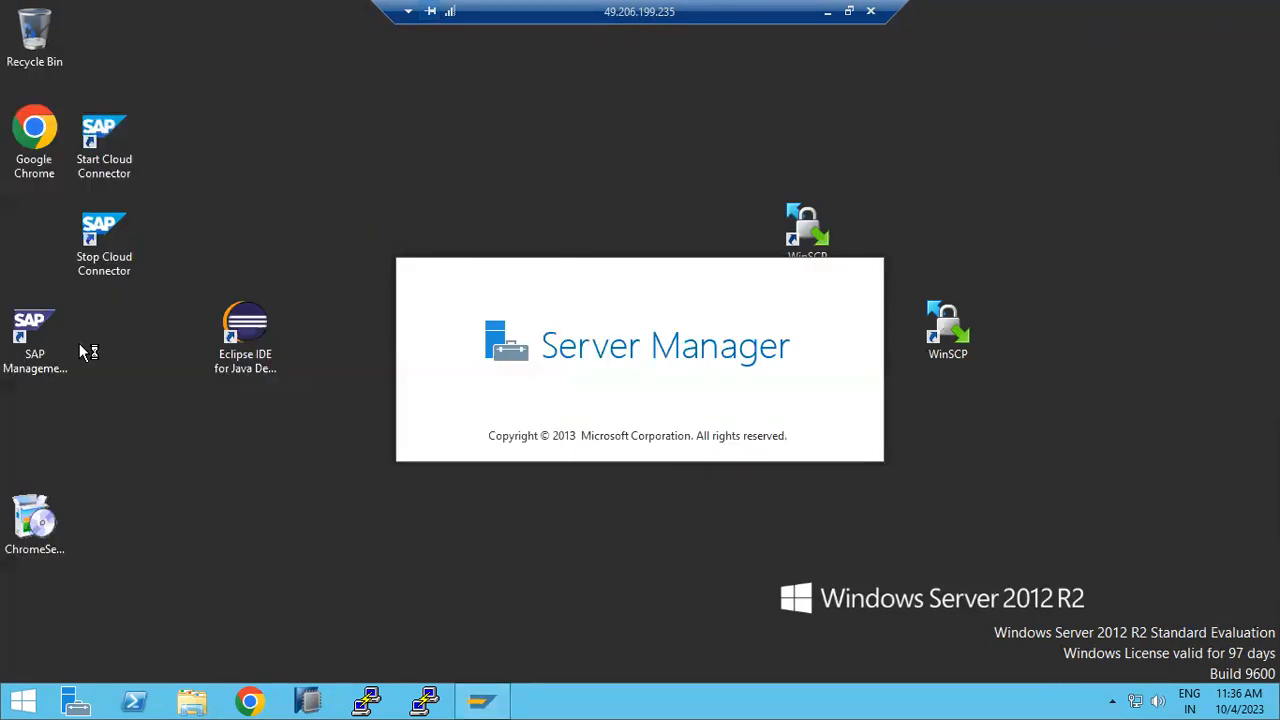
pyautogui.doubleClick(41, 323)
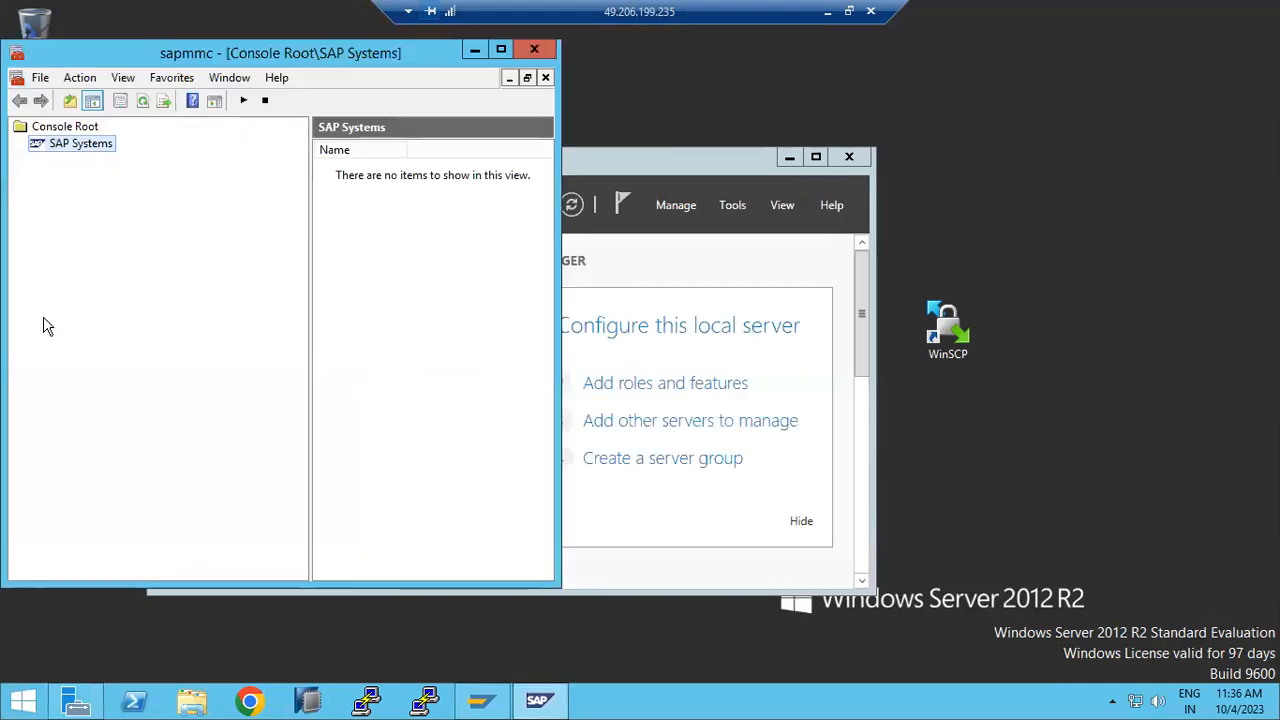
# Step: Open Task Manager from the taskbar and scroll its Services list down to the SAP services
pyautogui.click(690, 704)
pyautogui.rightClick(690, 704)
pyautogui.click(740, 634)
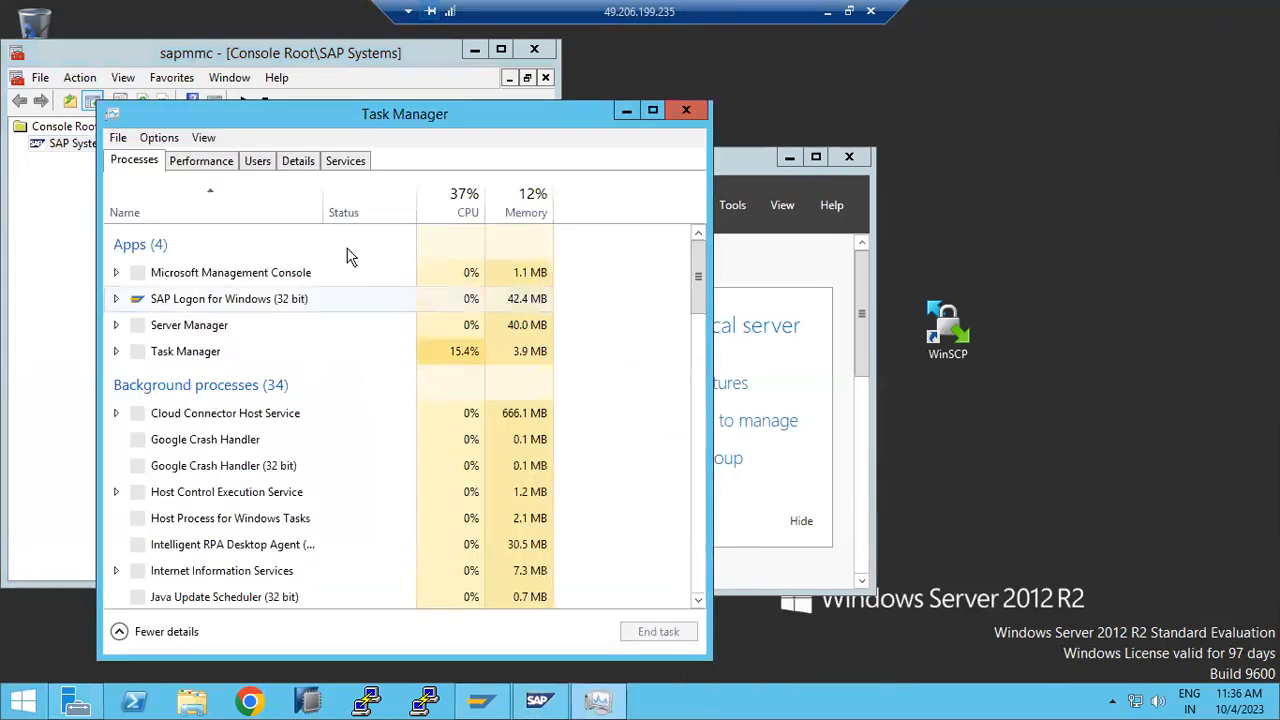
pyautogui.click(345, 160)
pyautogui.click(185, 532)
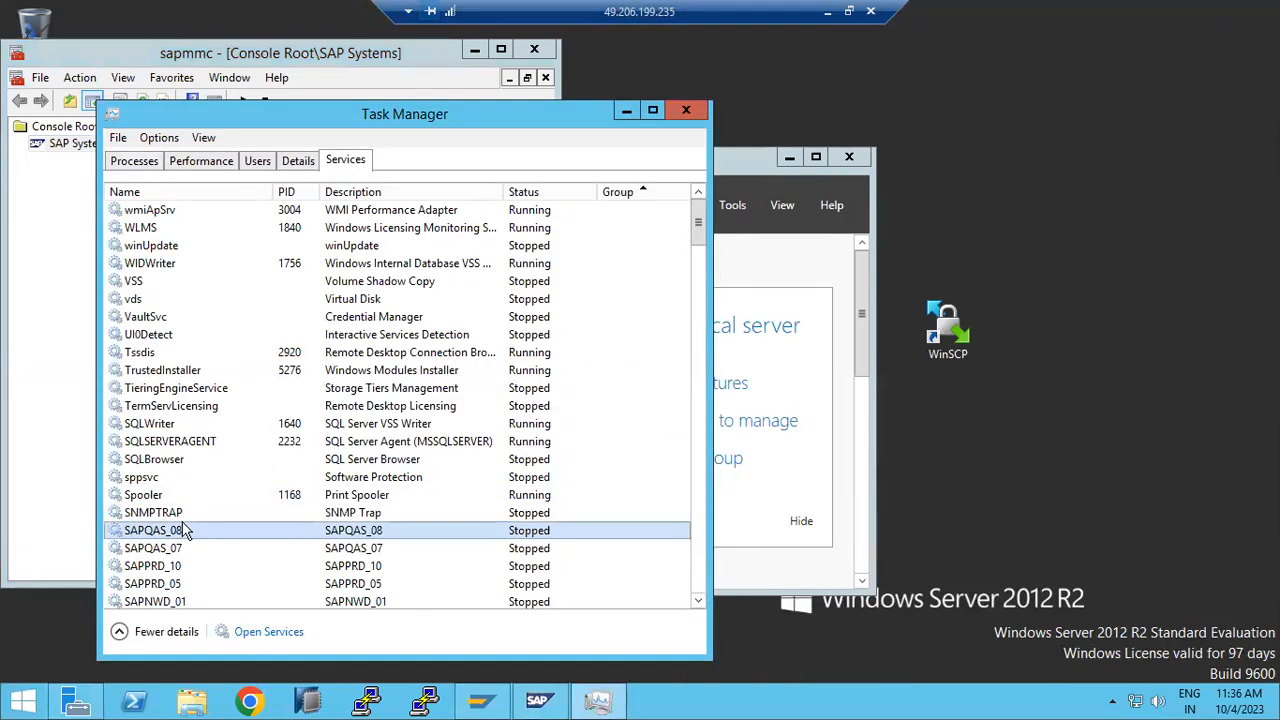
pyautogui.scroll(-2, 185, 530)
pyautogui.scroll(-1, 188, 515)
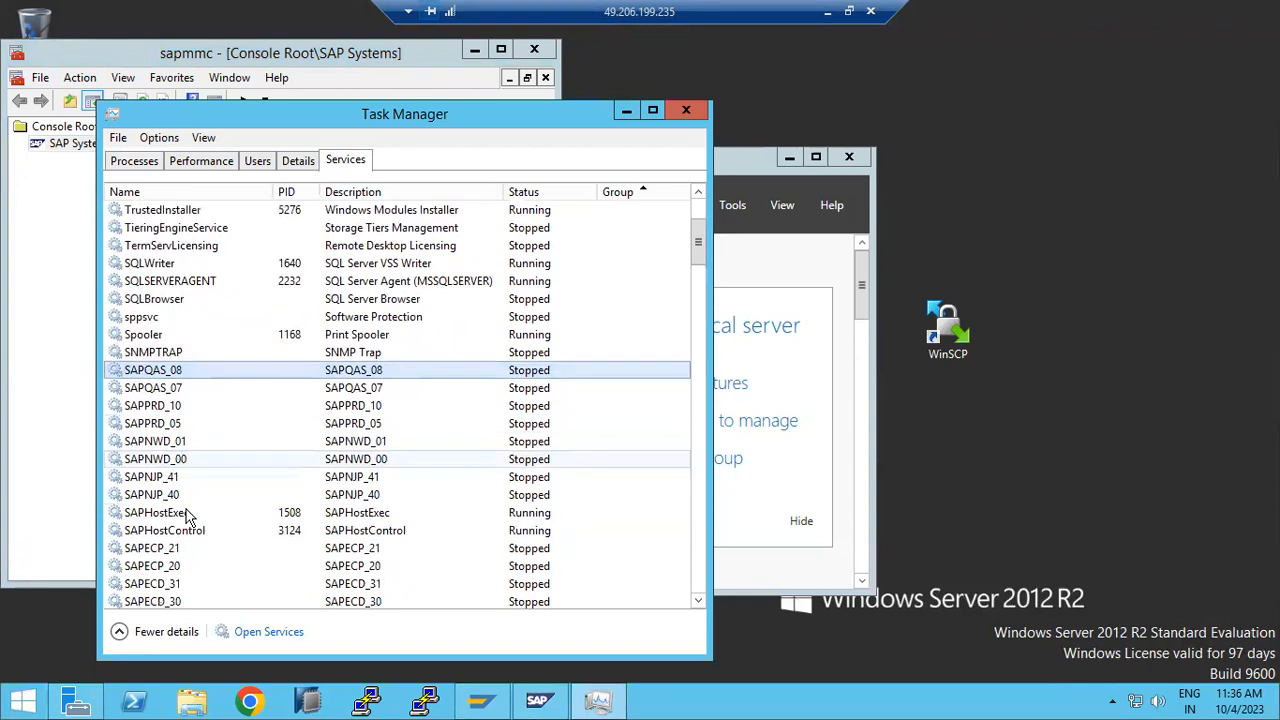
# Step: Start the SAPECP_21 and SAPECP_20 services
pyautogui.click(183, 549)
pyautogui.rightClick(183, 549)
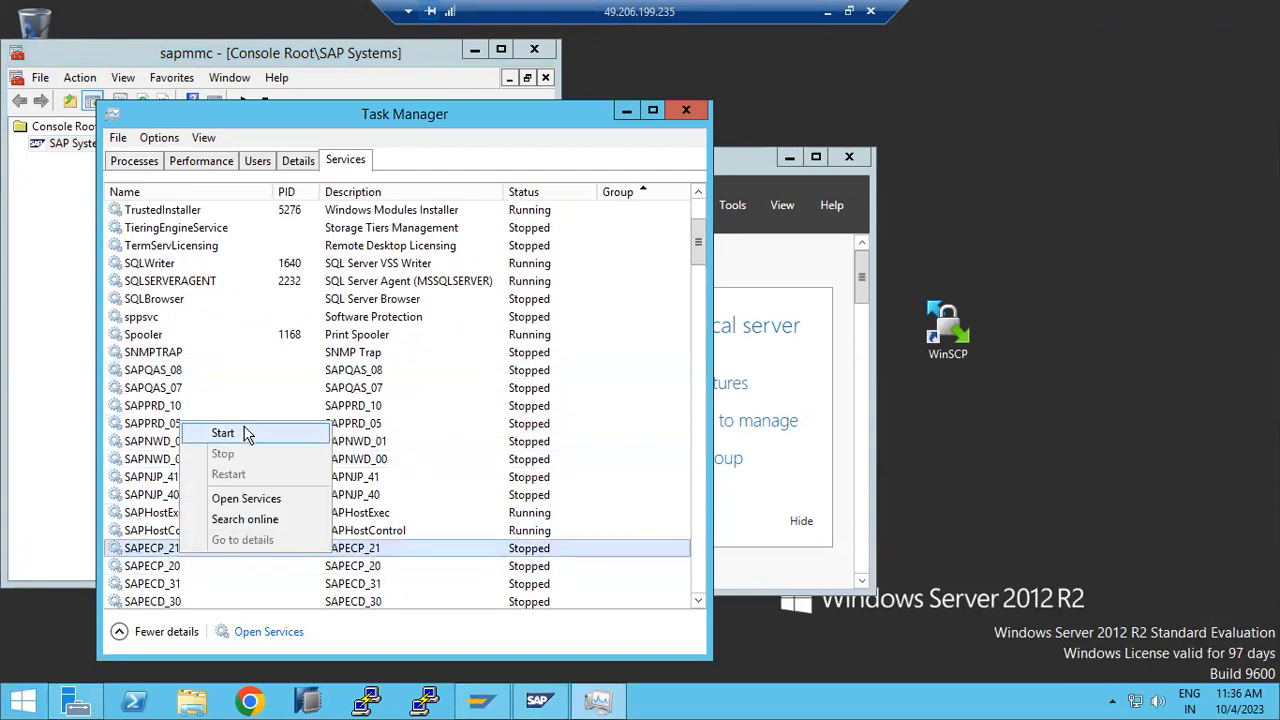
pyautogui.click(247, 433)
pyautogui.click(172, 566)
pyautogui.rightClick(172, 566)
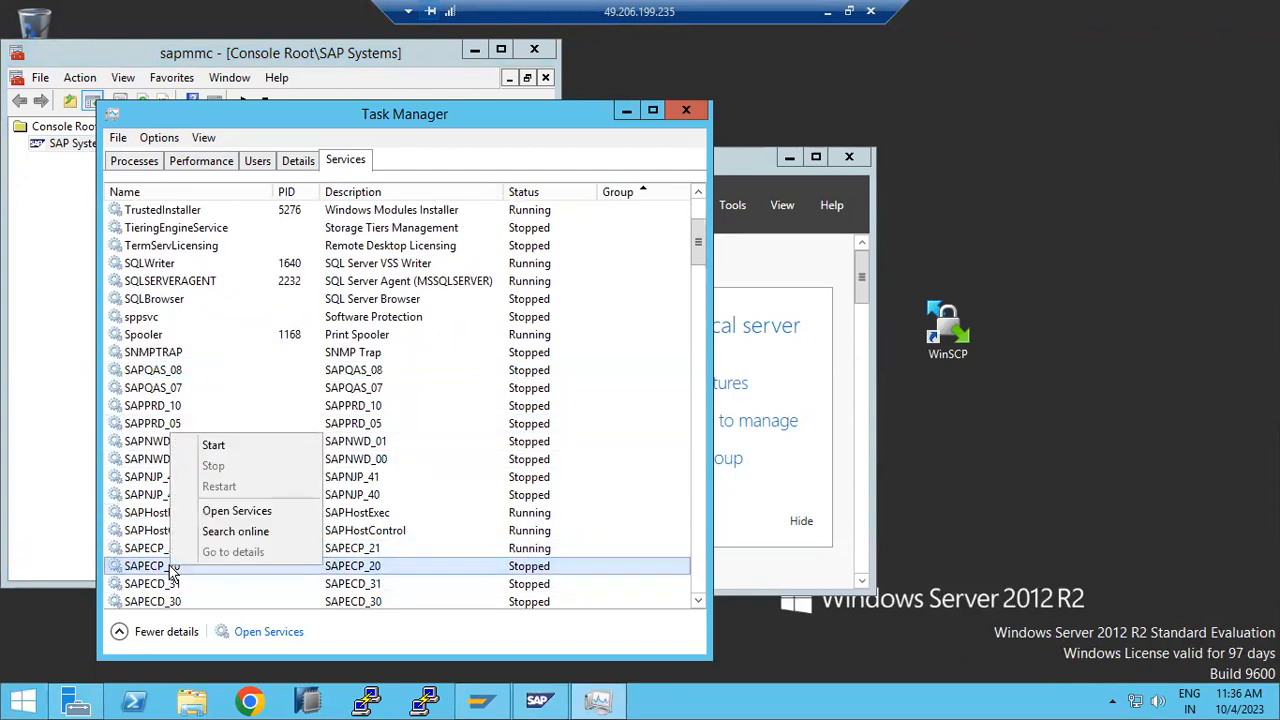
pyautogui.click(212, 445)
# Step: Start the SAPECD_31 and SAPECD_30 services and check that all four are running
pyautogui.click(190, 585)
pyautogui.rightClick(193, 586)
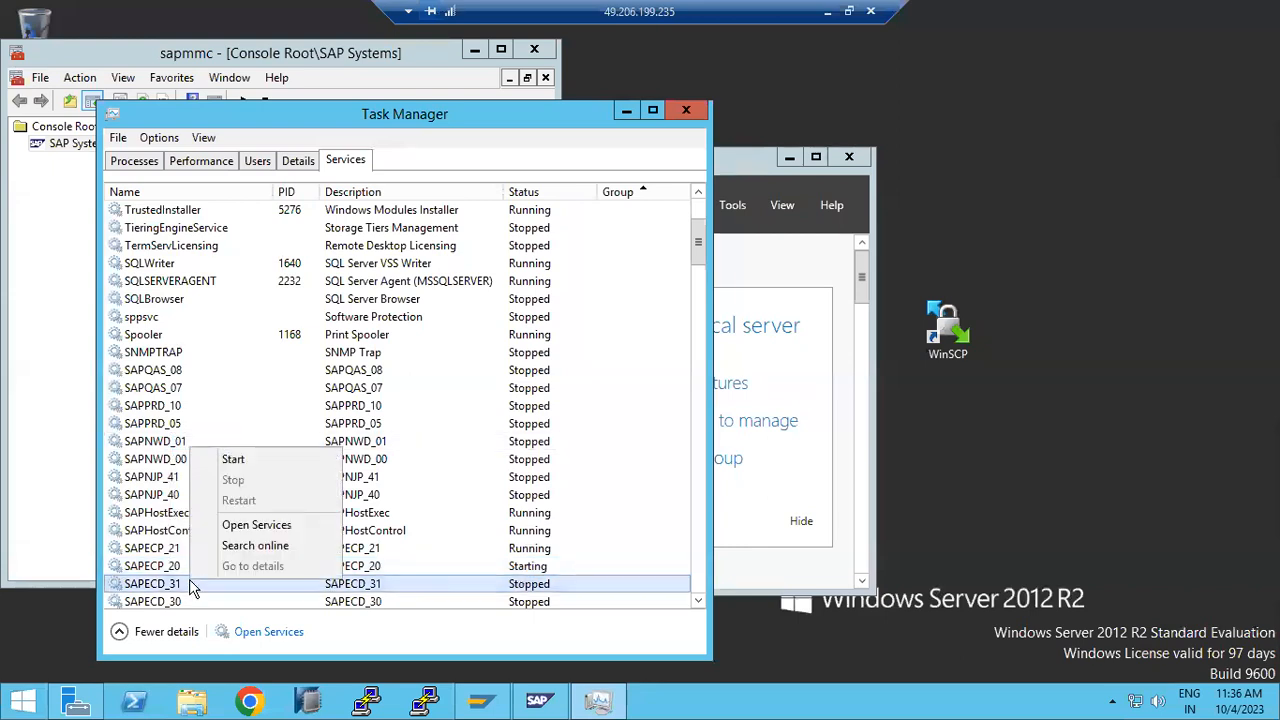
pyautogui.click(233, 459)
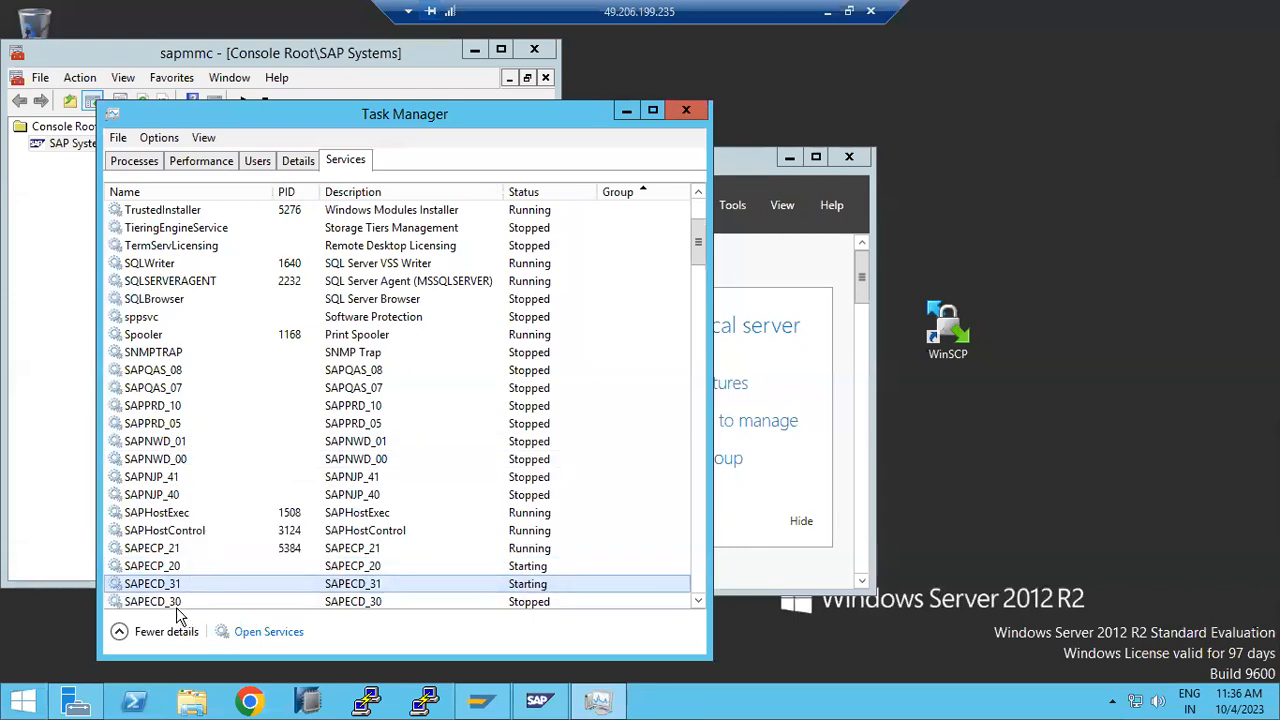
pyautogui.click(176, 603)
pyautogui.rightClick(176, 603)
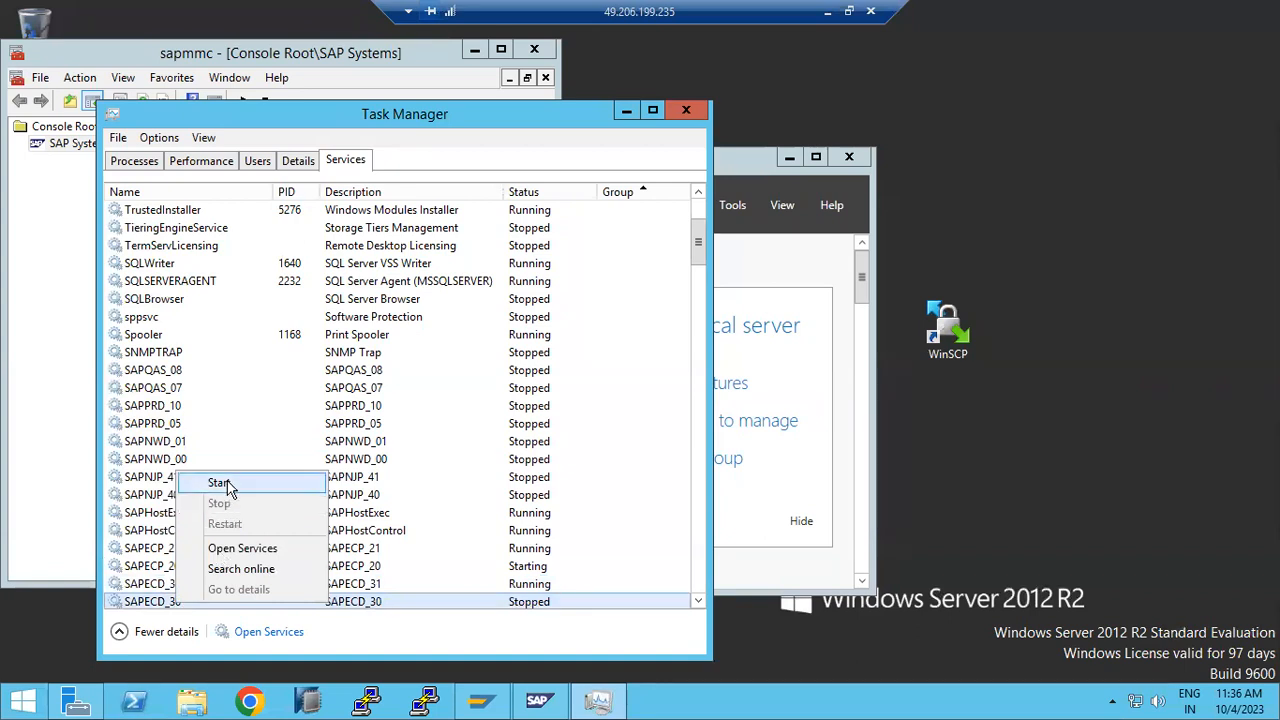
pyautogui.click(219, 483)
pyautogui.click(172, 567)
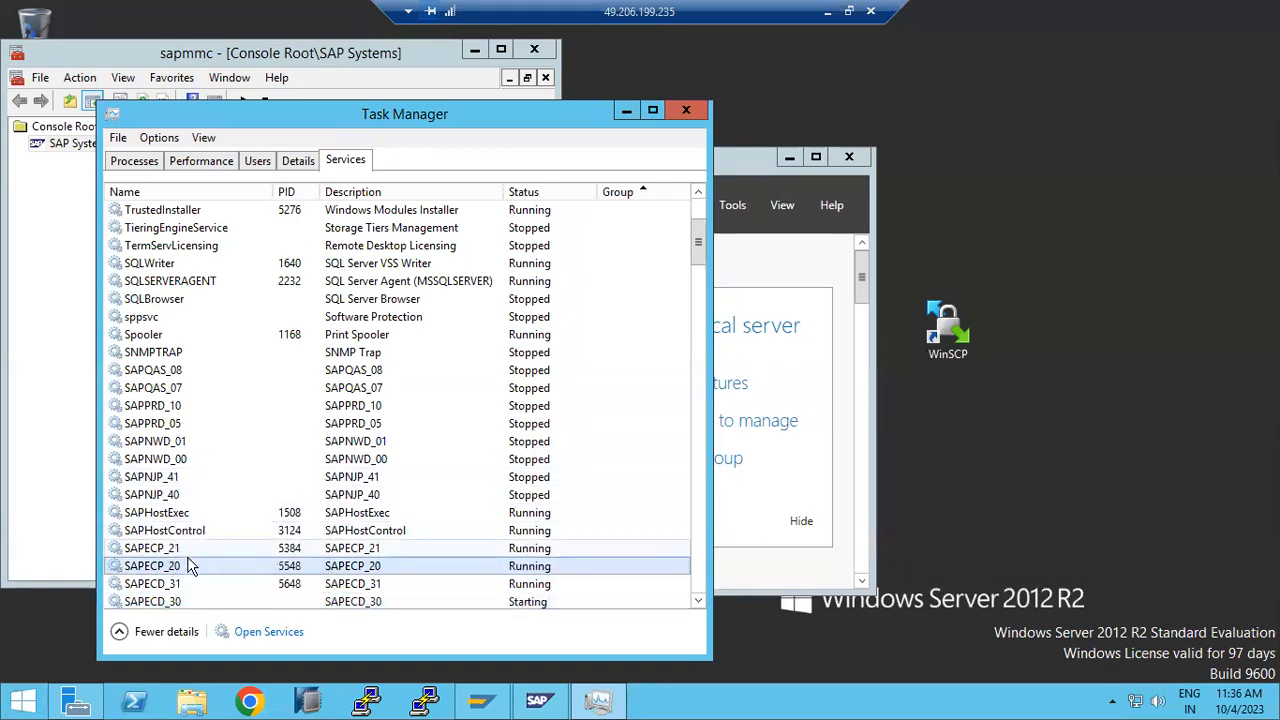
pyautogui.scroll(-2, 193, 575)
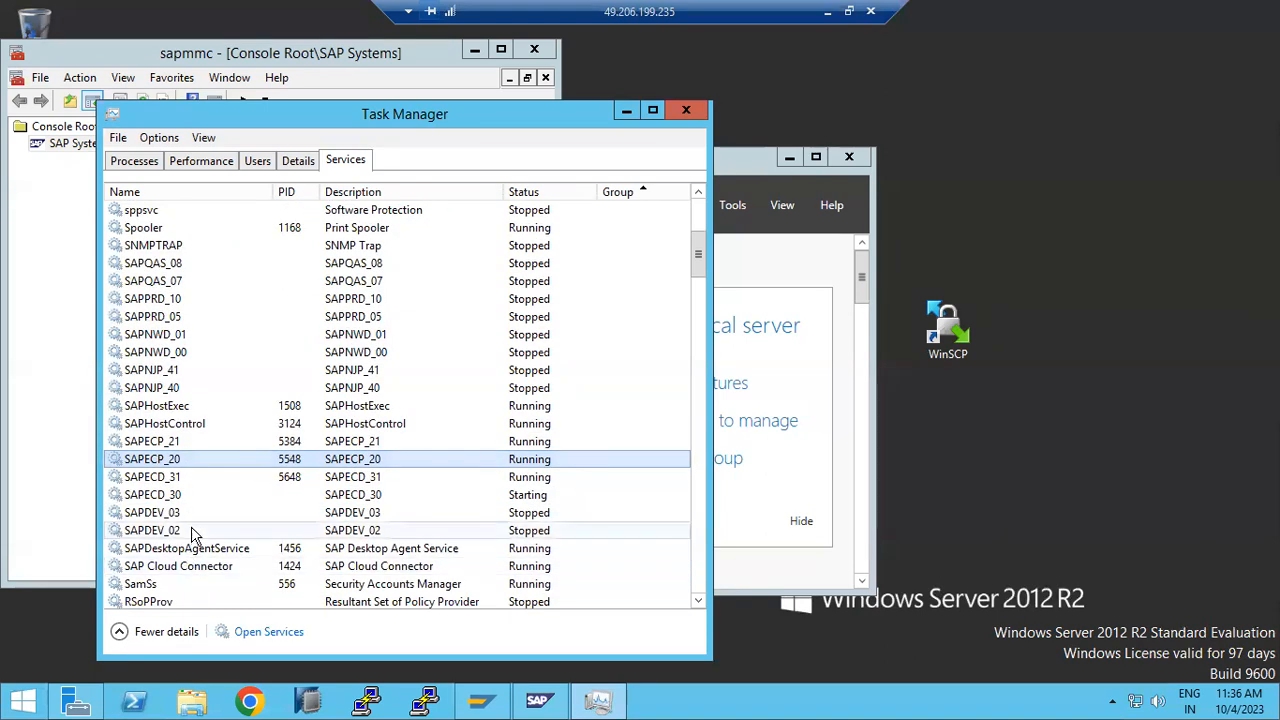
# Step: Close the empty SAP Management Console and show the desktop to relaunch it
pyautogui.click(468, 702)
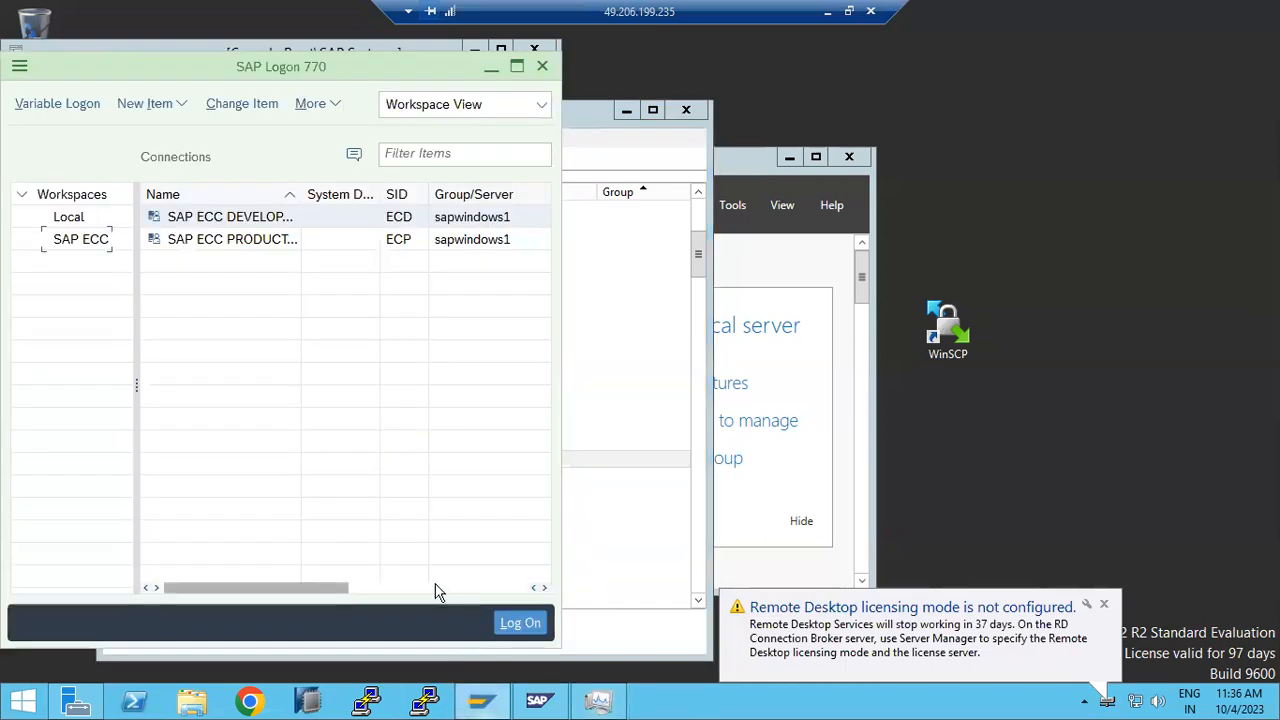
pyautogui.click(538, 700)
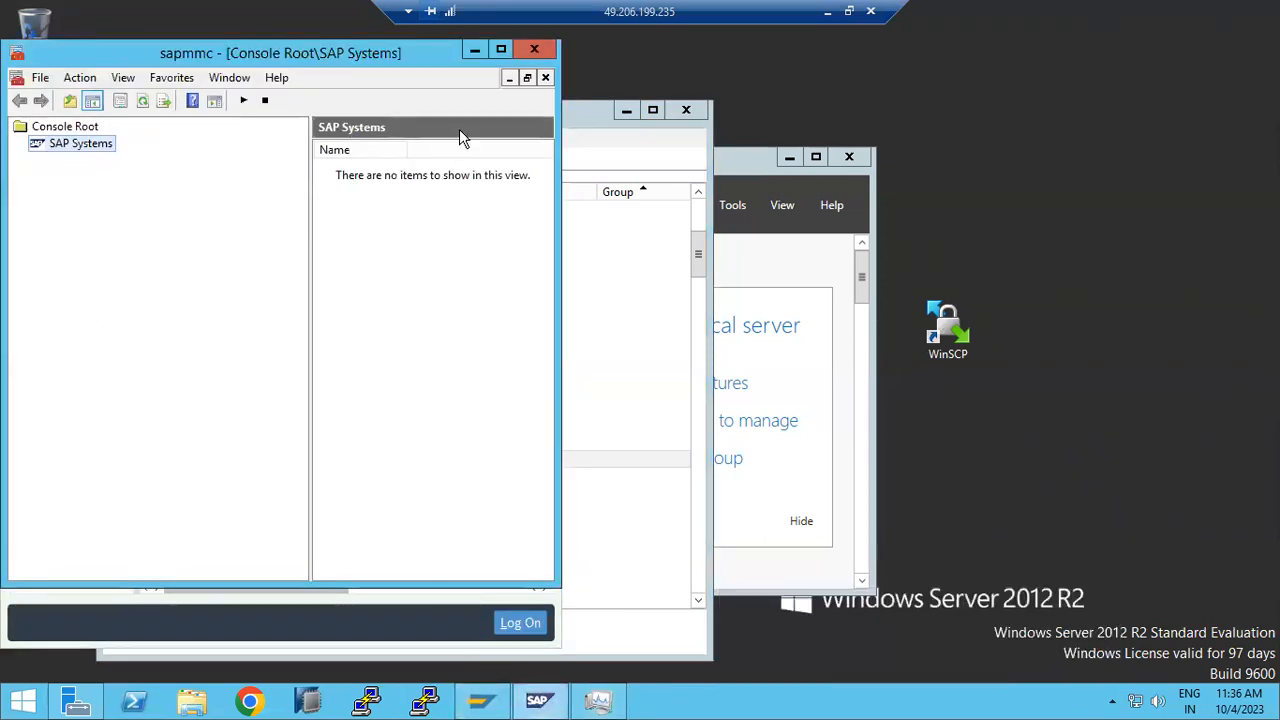
pyautogui.click(534, 49)
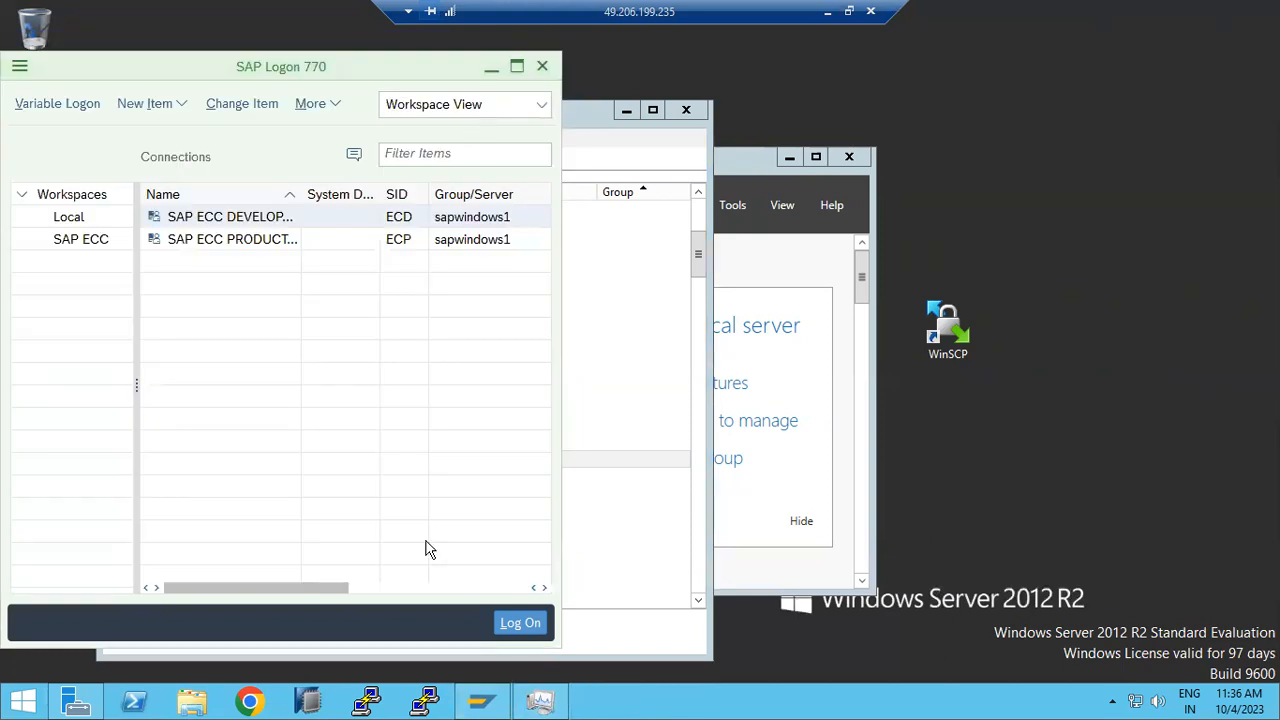
pyautogui.click(479, 702)
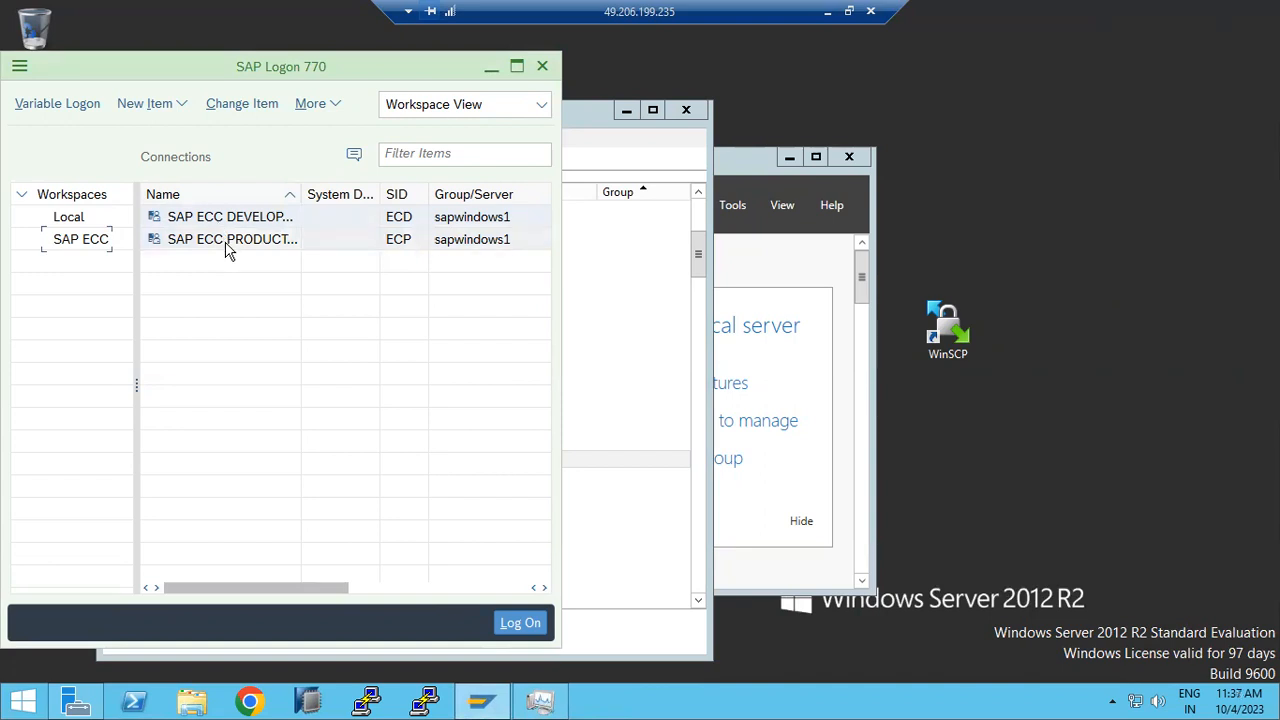
pyautogui.click(623, 700)
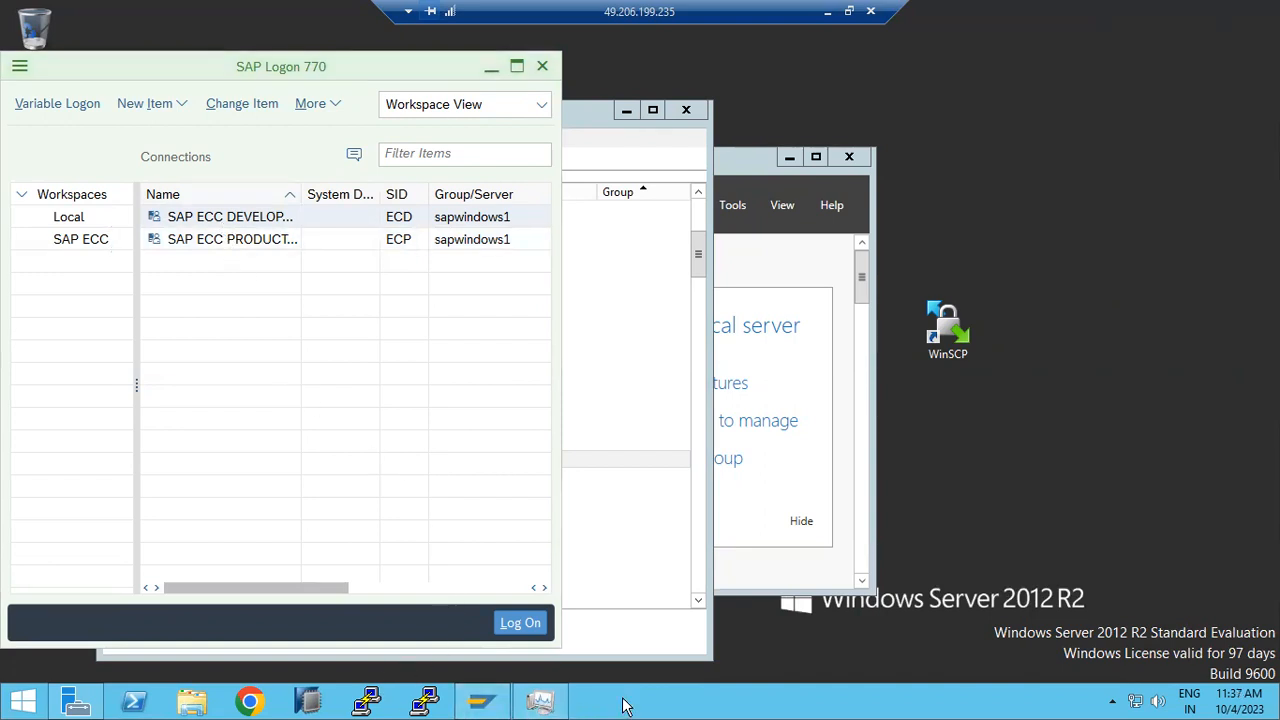
pyautogui.rightClick(623, 706)
pyautogui.click(666, 612)
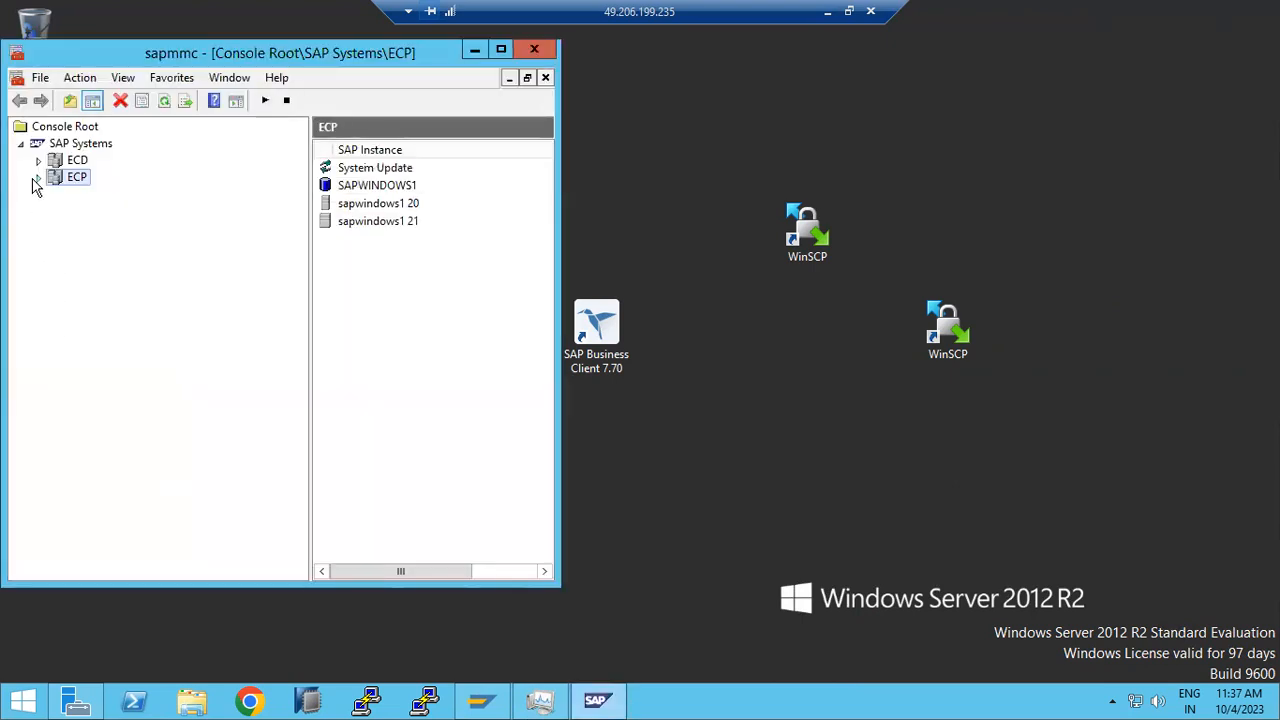
# Step: Expand ECP and ECD, start ECD, and reach the WebService Authentication password field
pyautogui.click(35, 179)
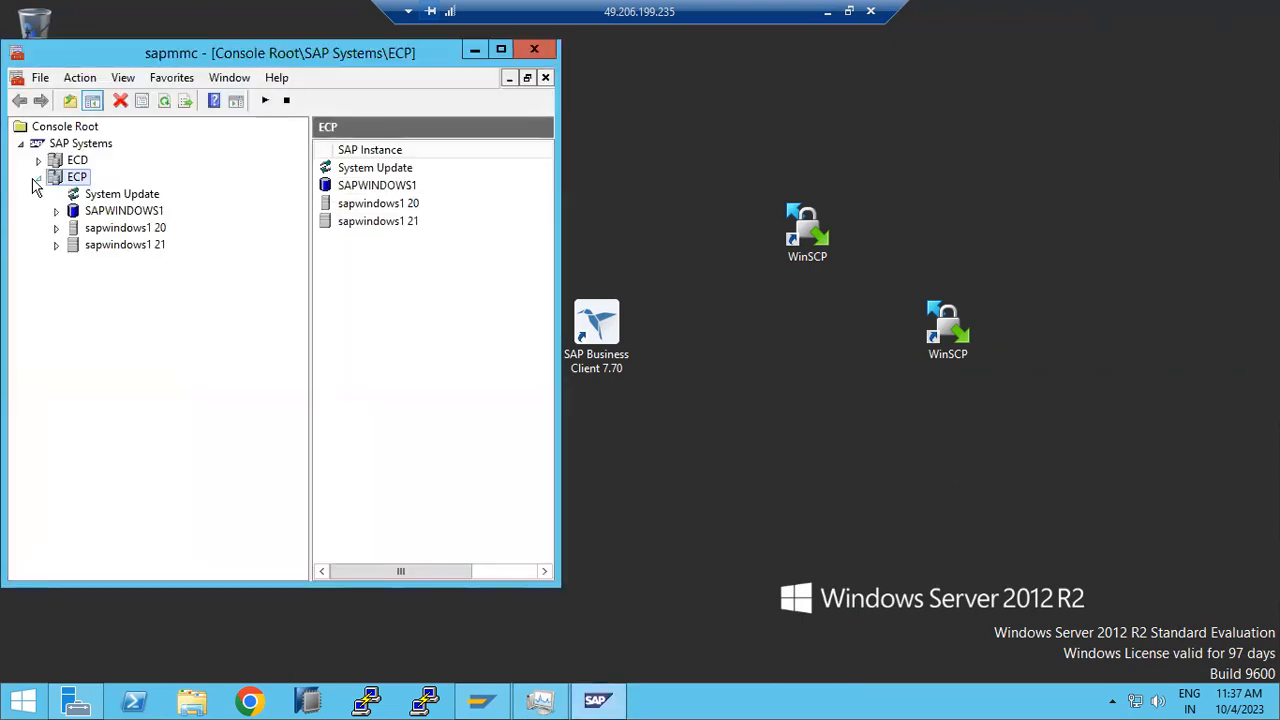
pyautogui.click(38, 160)
pyautogui.click(56, 228)
pyautogui.click(56, 228)
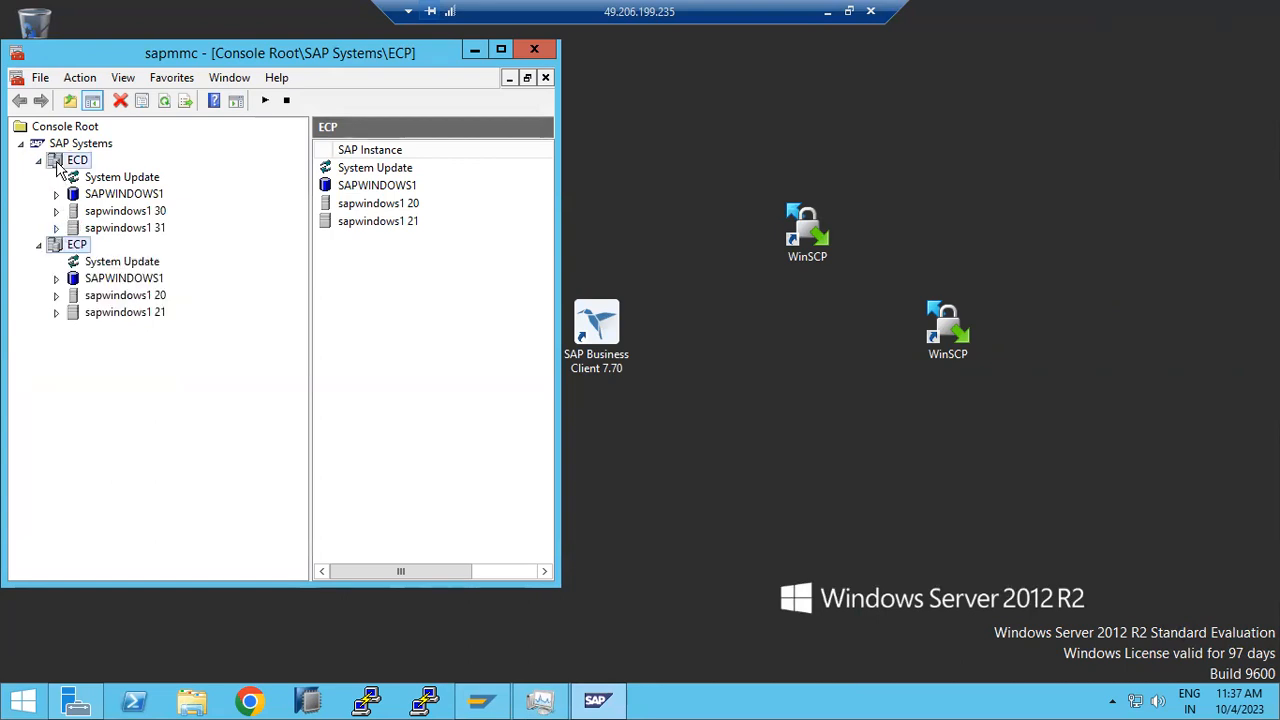
pyautogui.rightClick(52, 162)
pyautogui.click(128, 177)
pyautogui.click(206, 372)
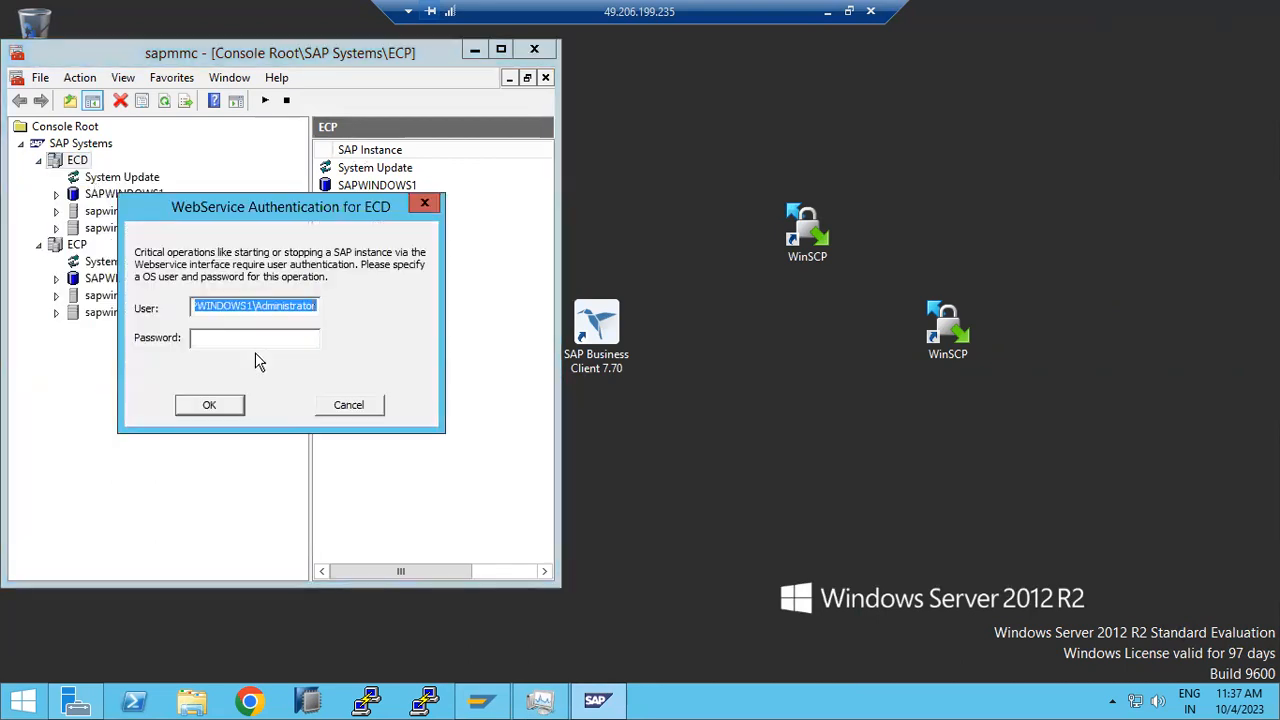
pyautogui.click(258, 341)
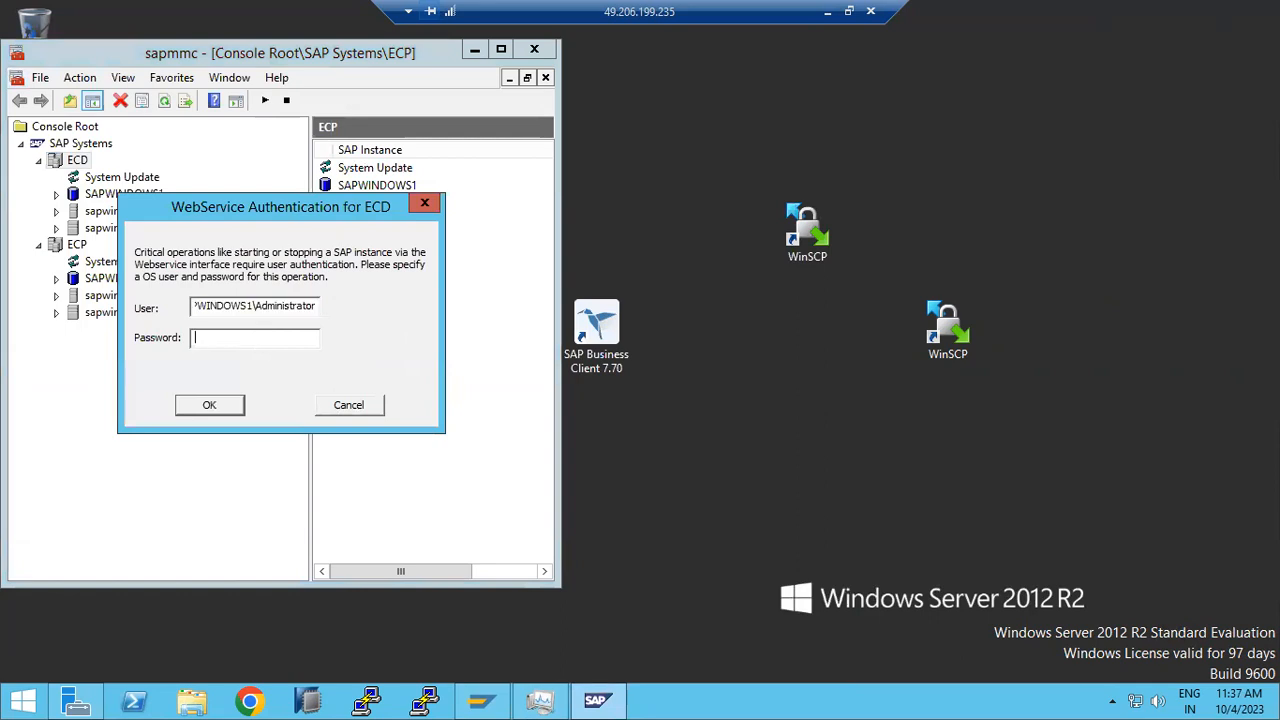